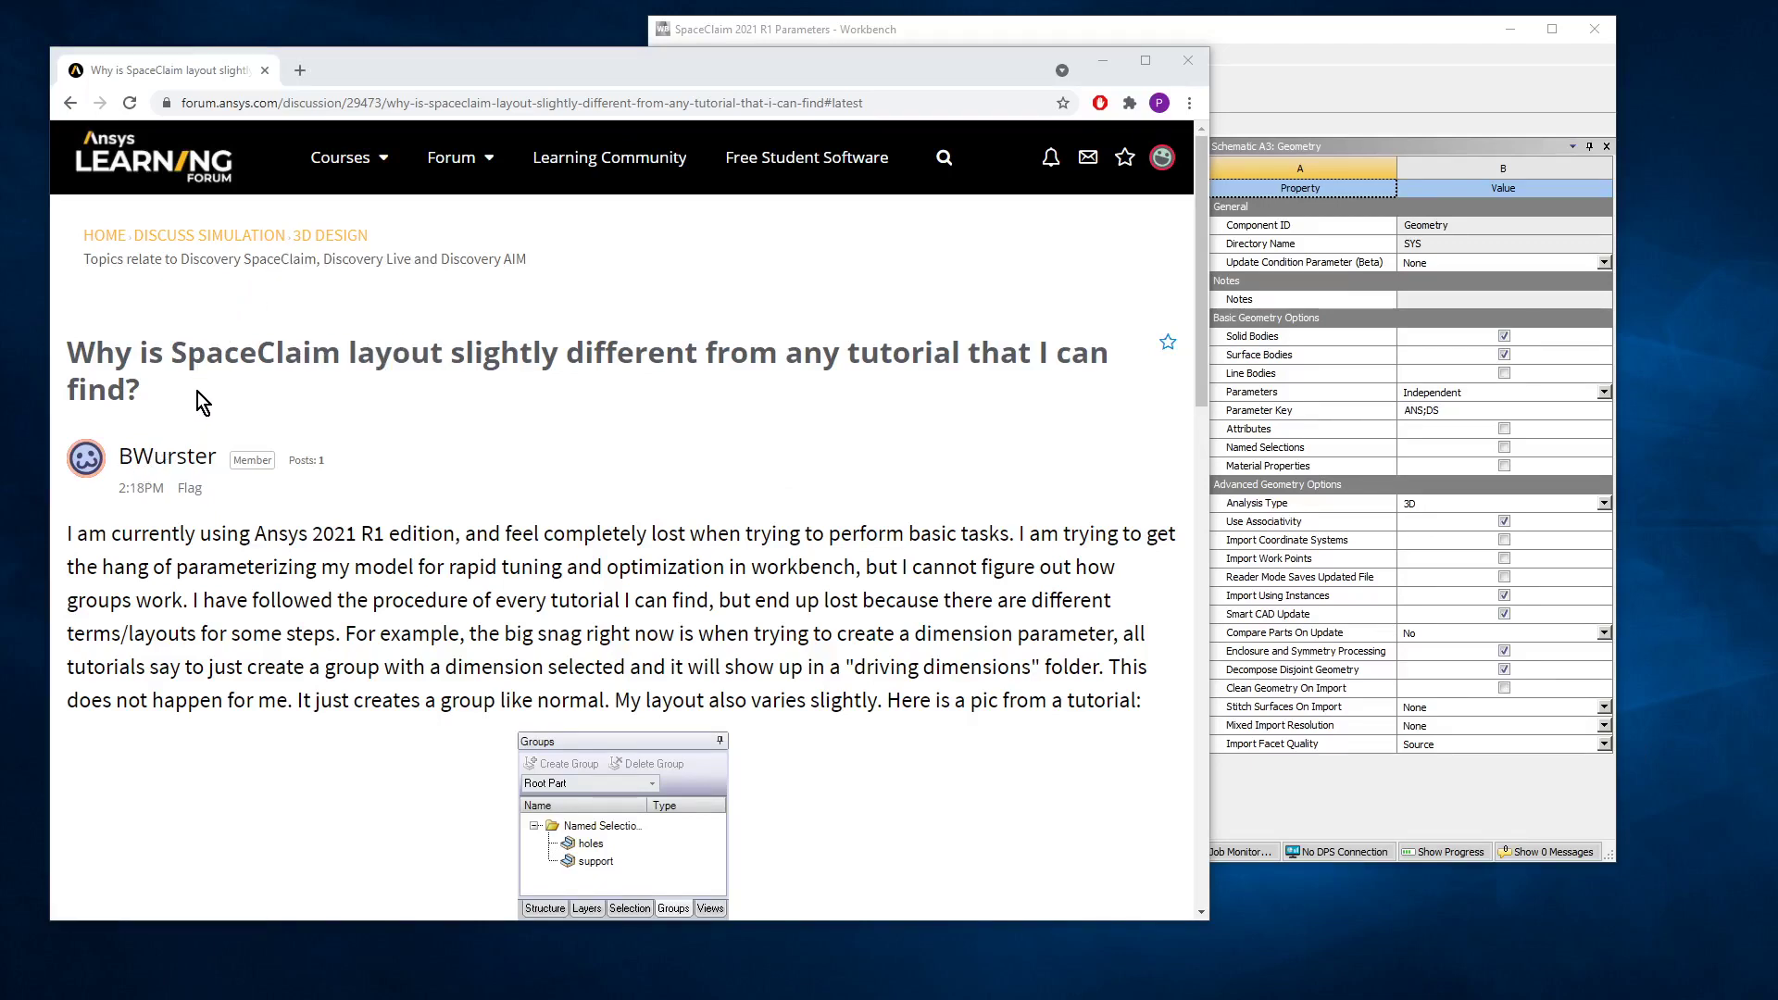
# Minimize the forum browser and select the Modal system's Geometry cell in the Project Schematic.
pyautogui.scroll(-2, 445, 452)
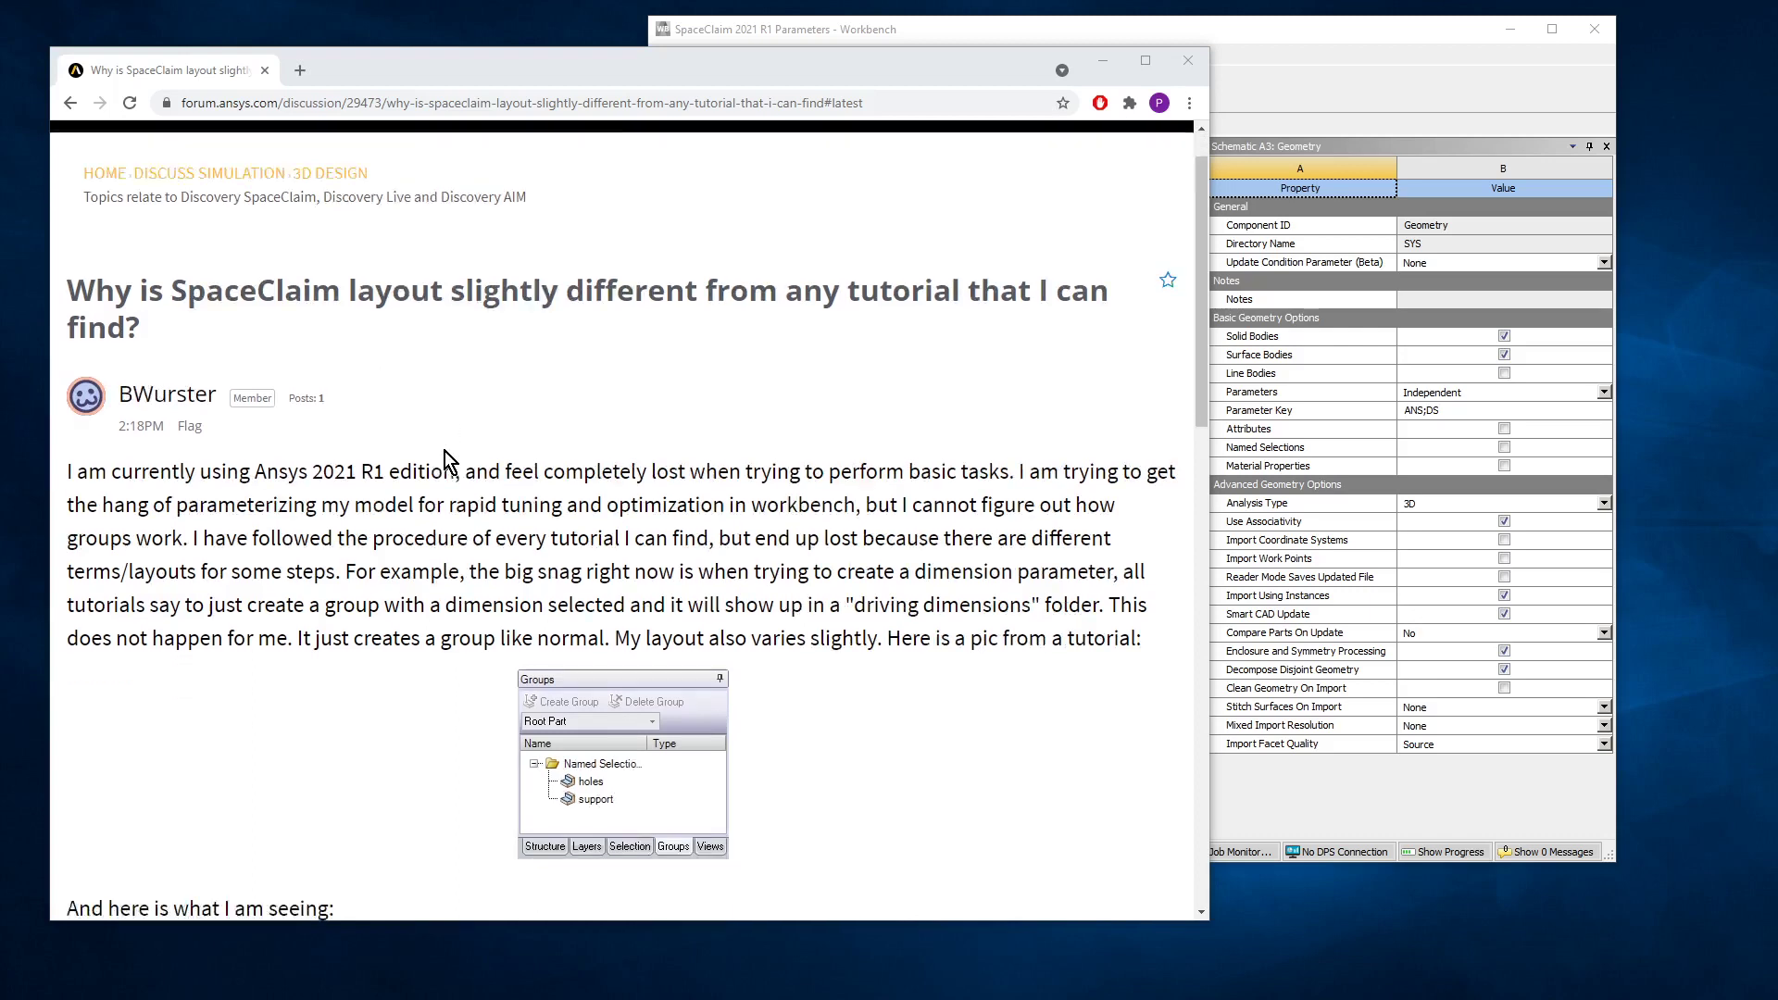
pyautogui.scroll(-2, 446, 457)
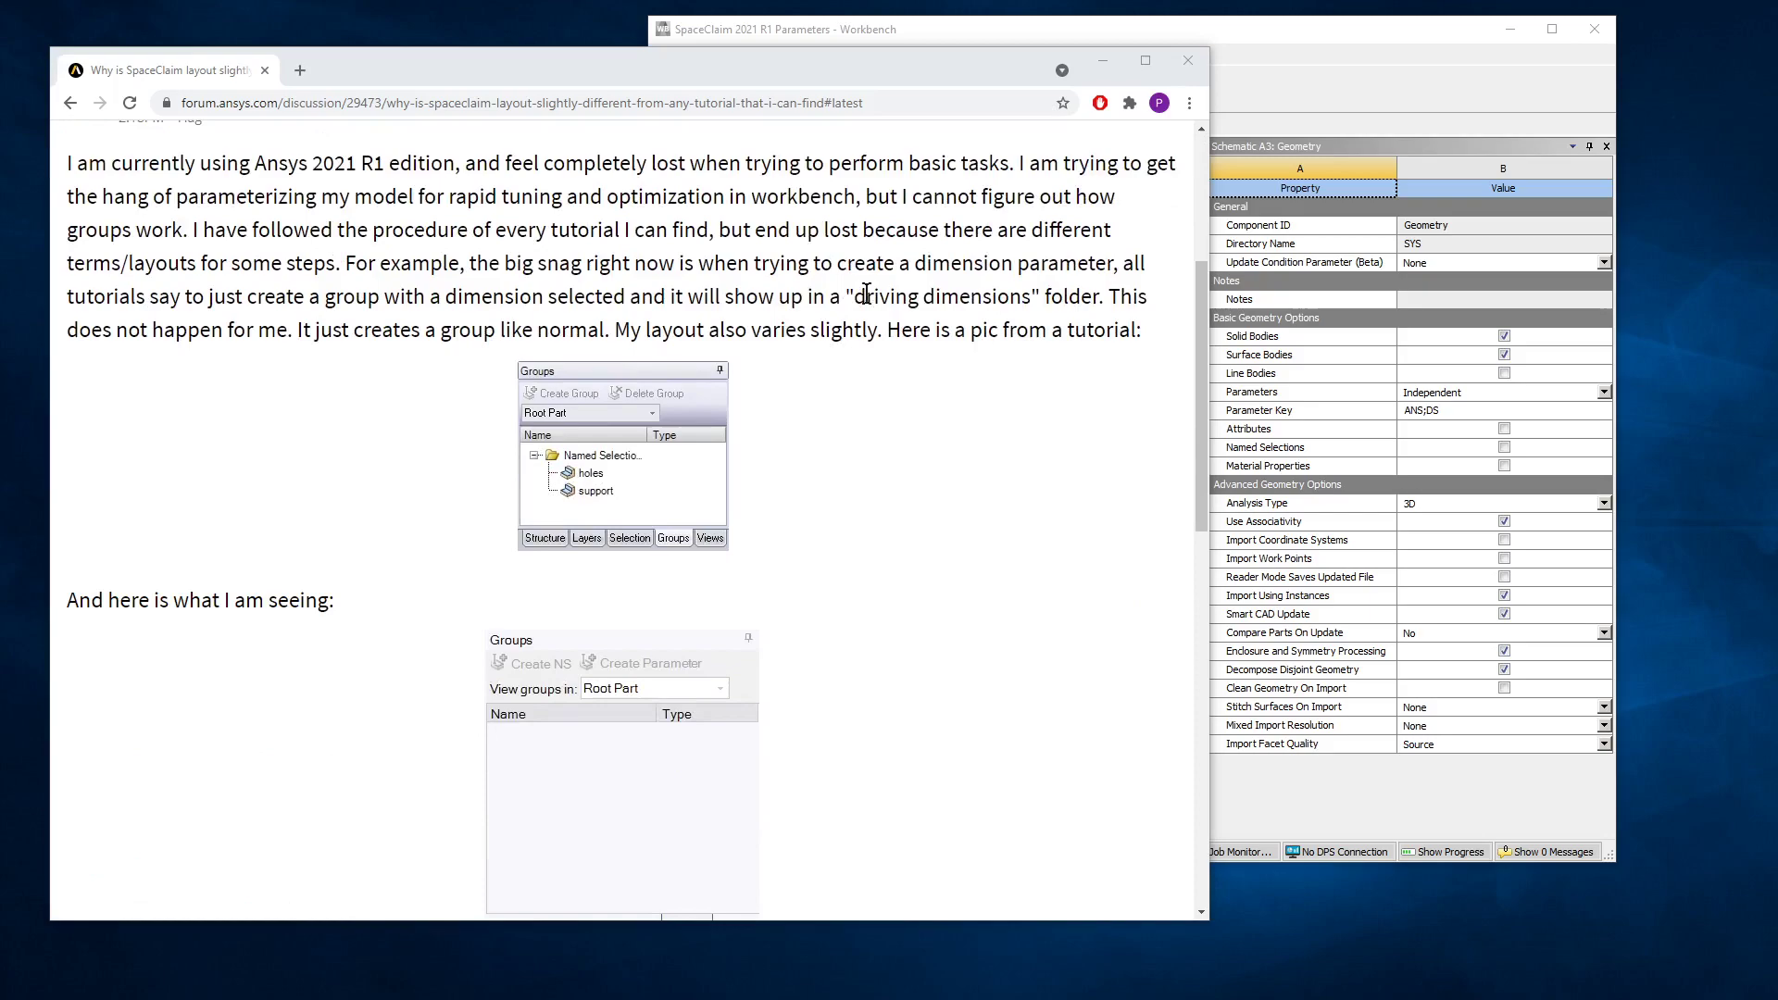
pyautogui.scroll(-8, 442, 435)
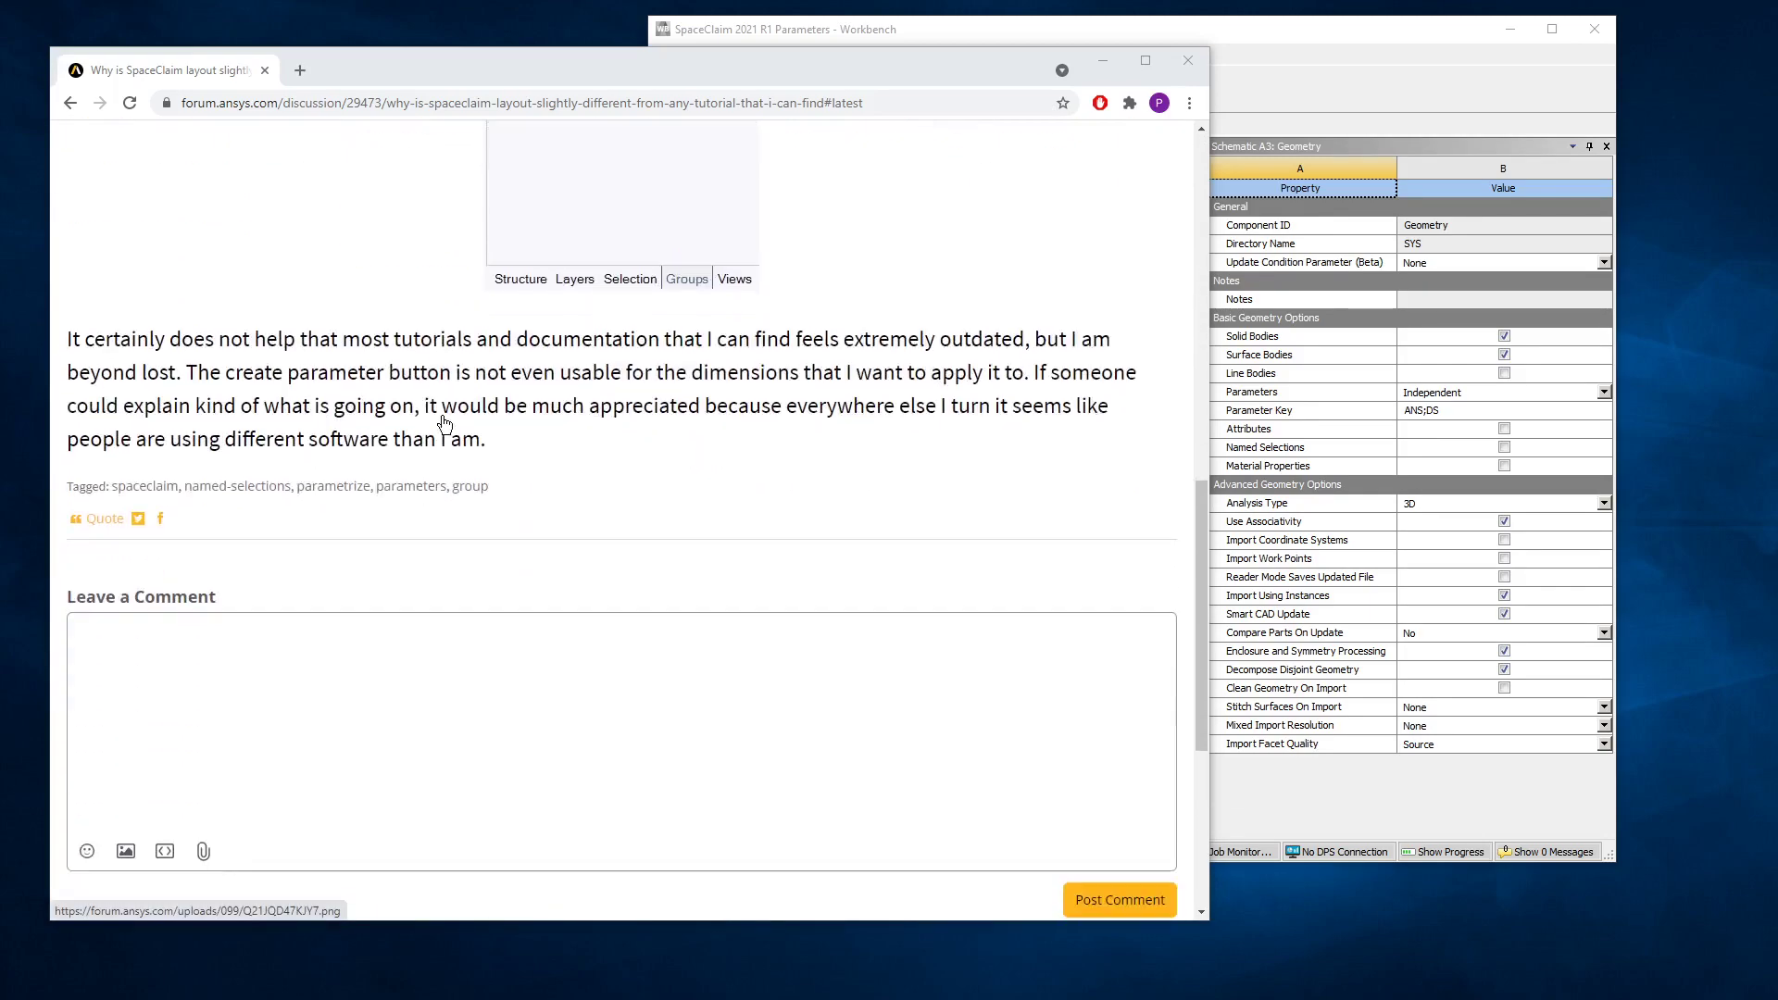
pyautogui.scroll(12, 445, 424)
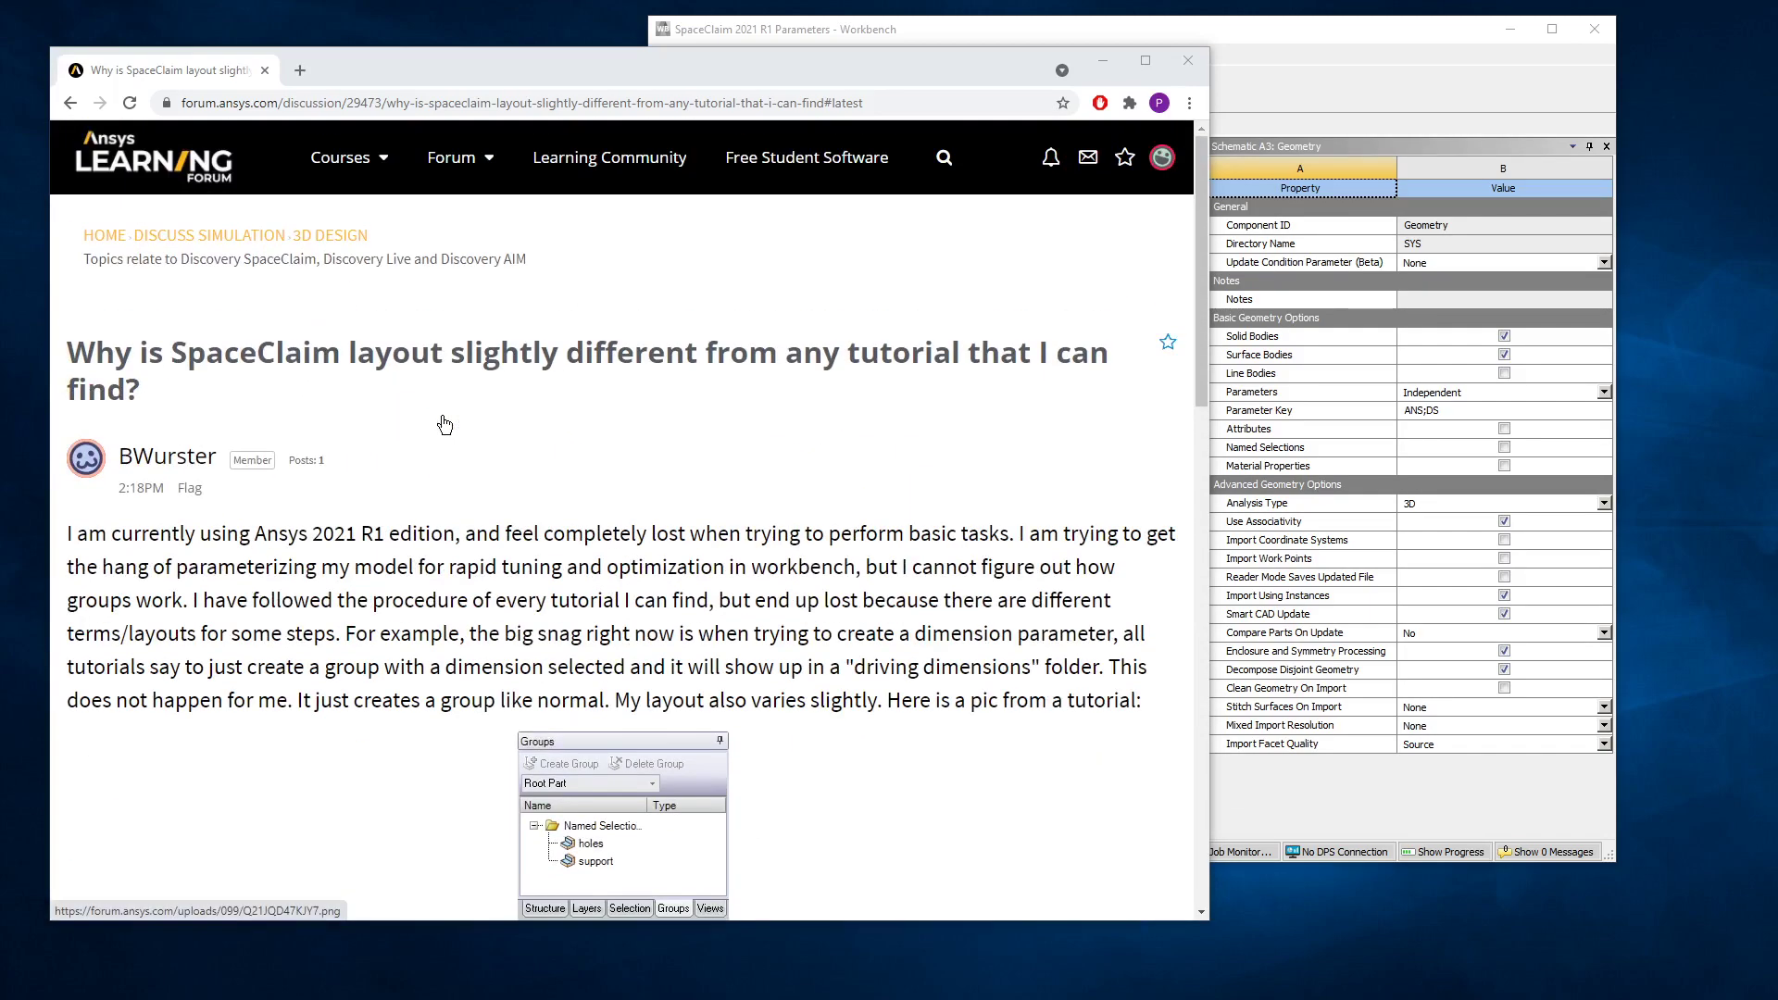
pyautogui.click(1102, 61)
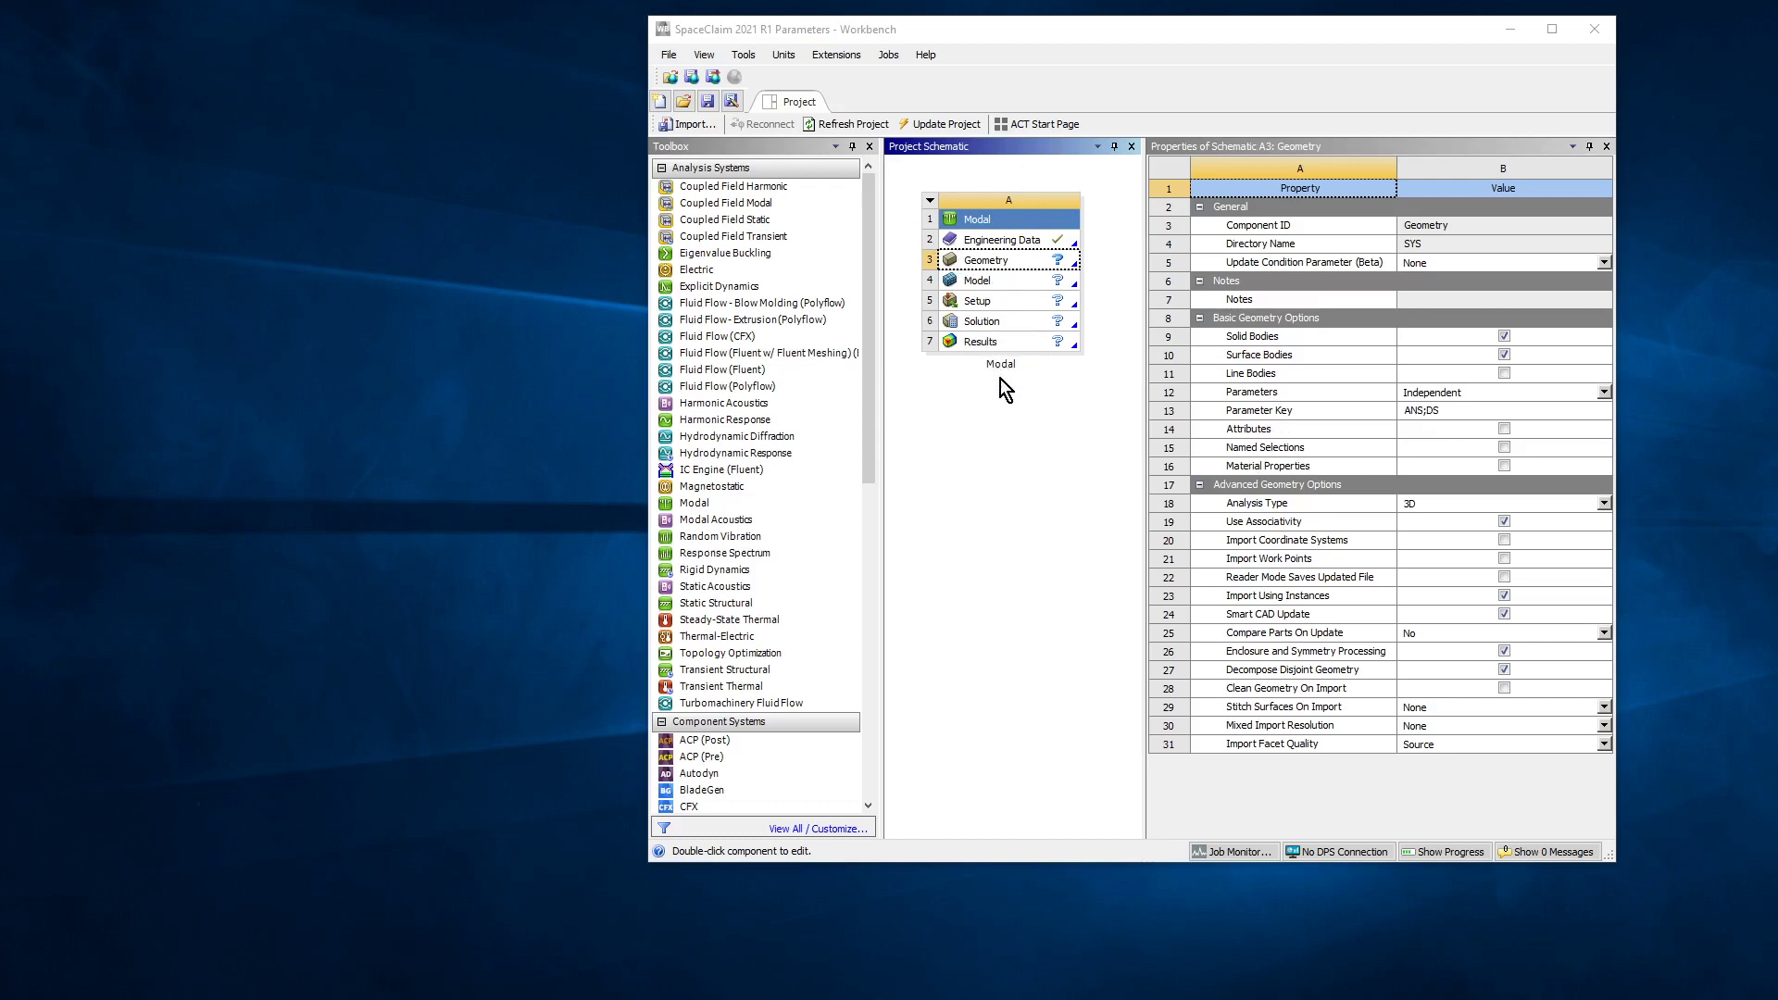
pyautogui.click(993, 268)
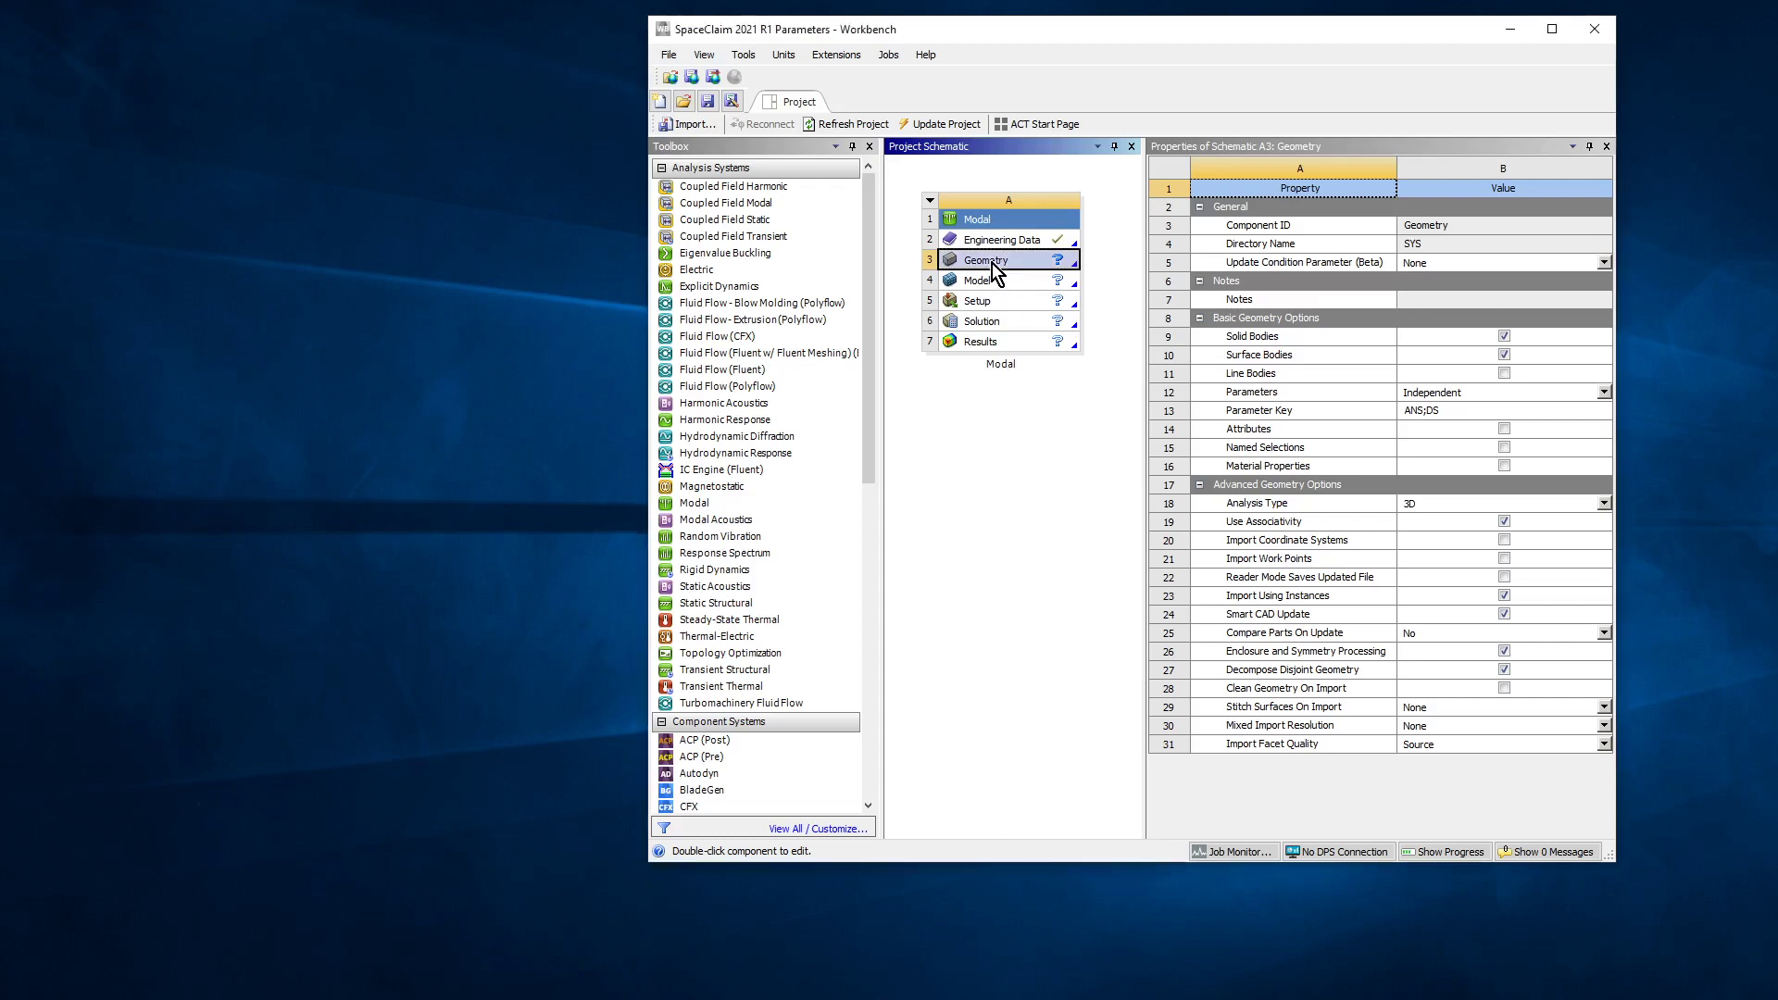
# Open the Modal Geometry cell in SpaceClaim, starting from an empty Design1.
pyautogui.doubleClick(993, 268)
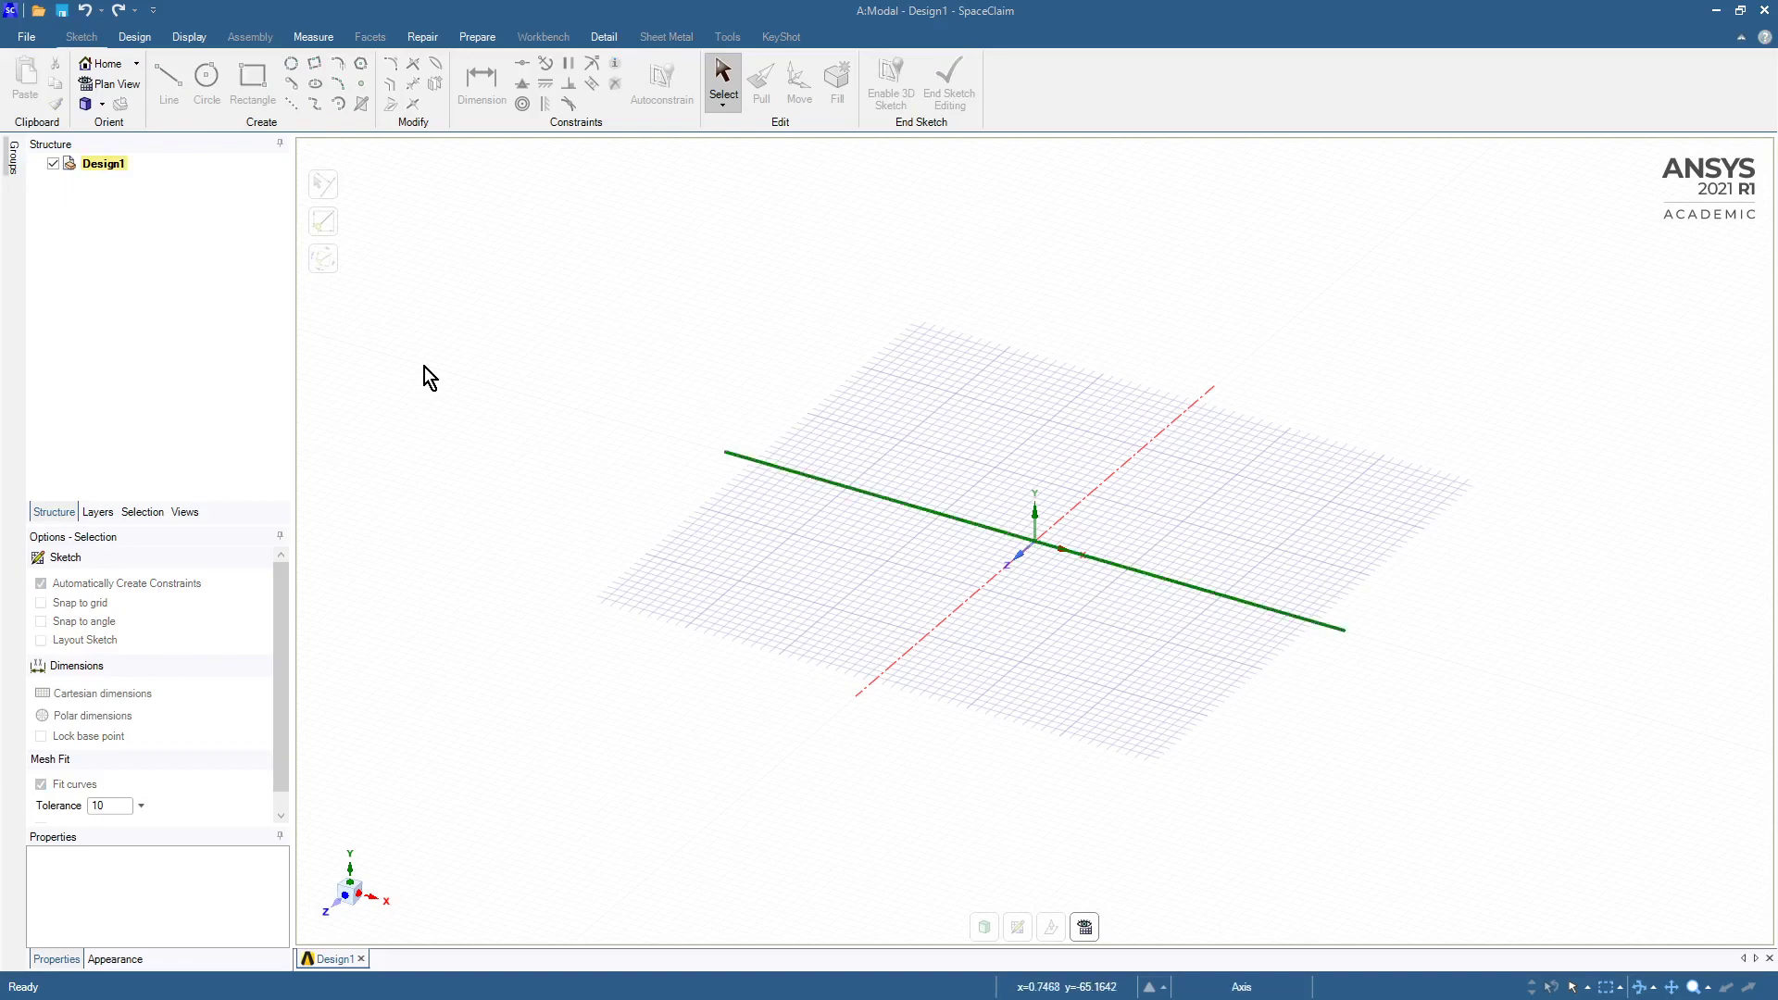
# Sketch a rectangle from the origin with a 20 mm width.
pyautogui.click(252, 83)
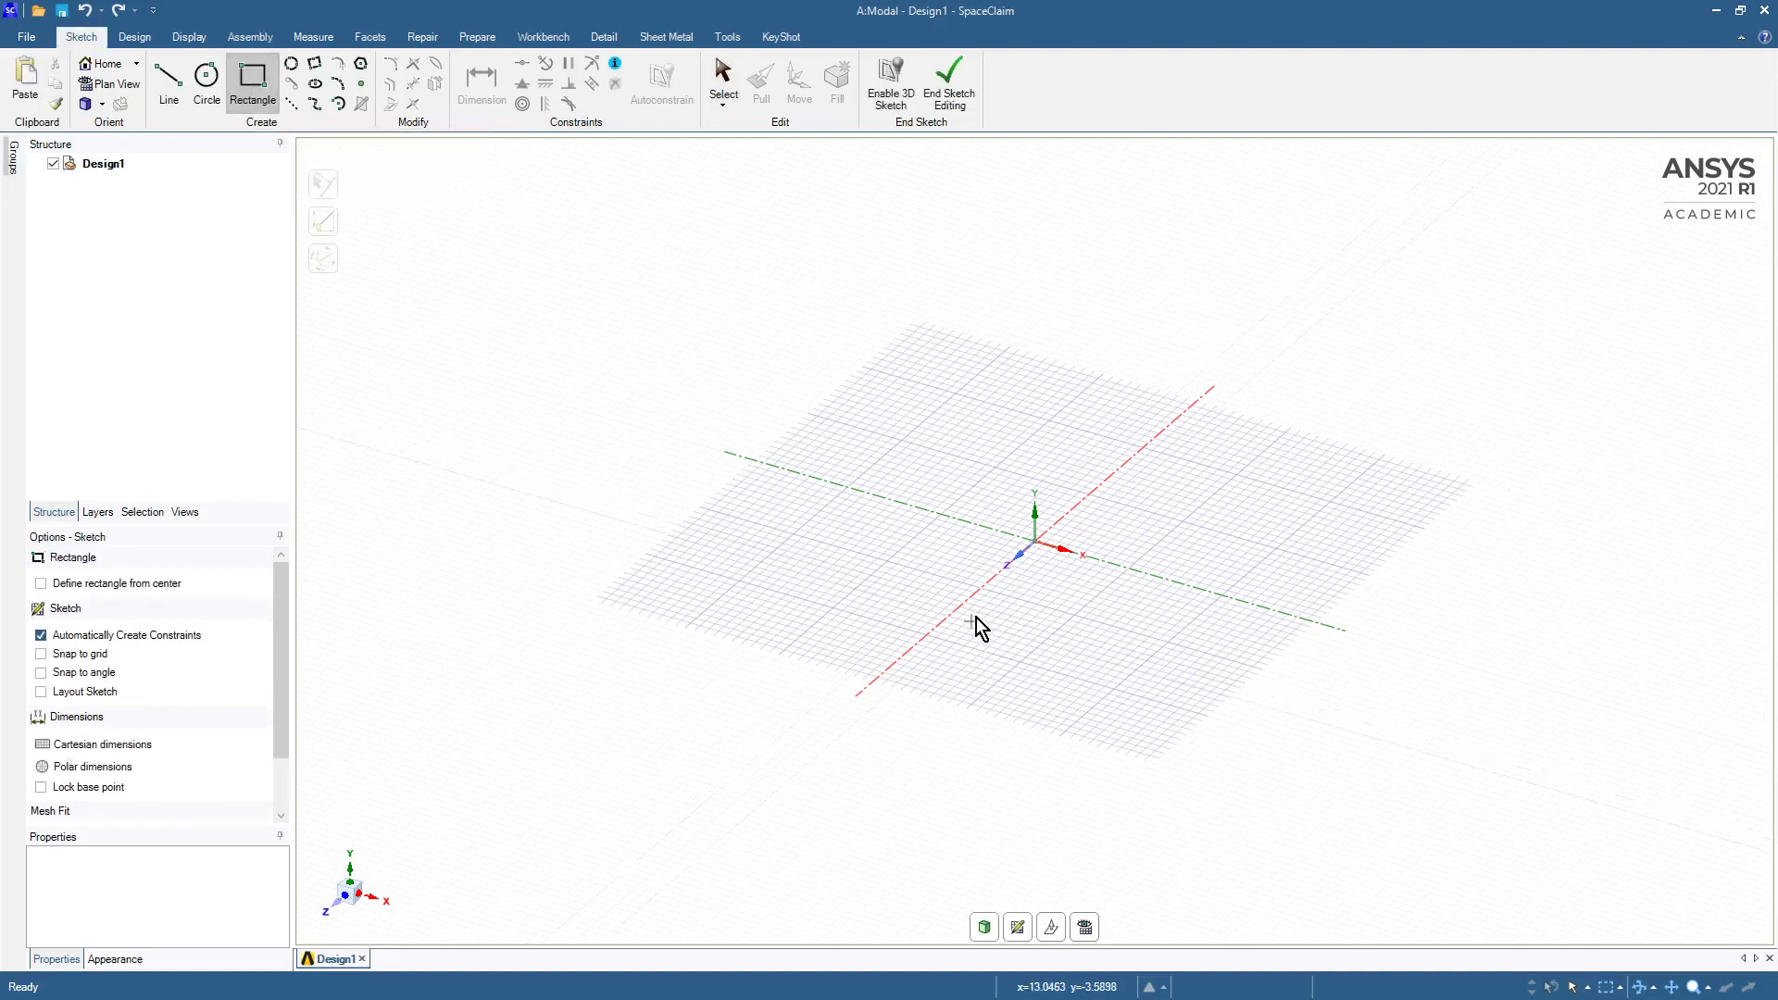
pyautogui.click(1039, 545)
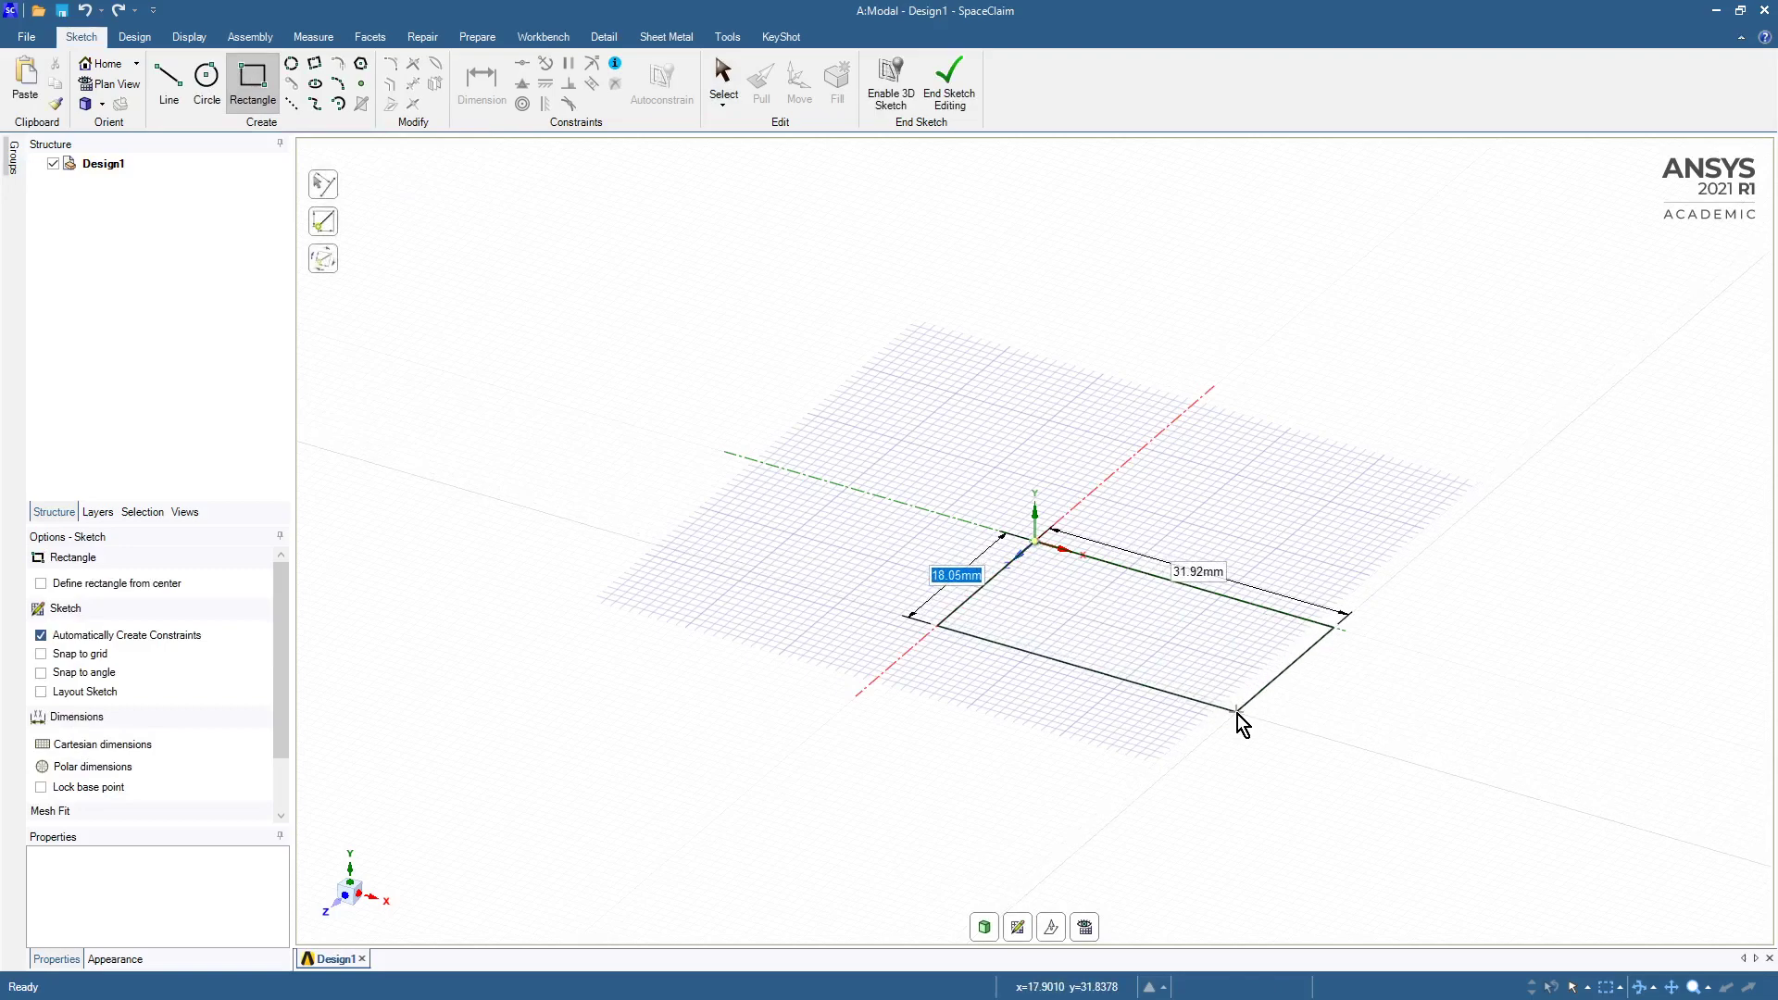
pyautogui.write('20')
pyautogui.press('Tab')
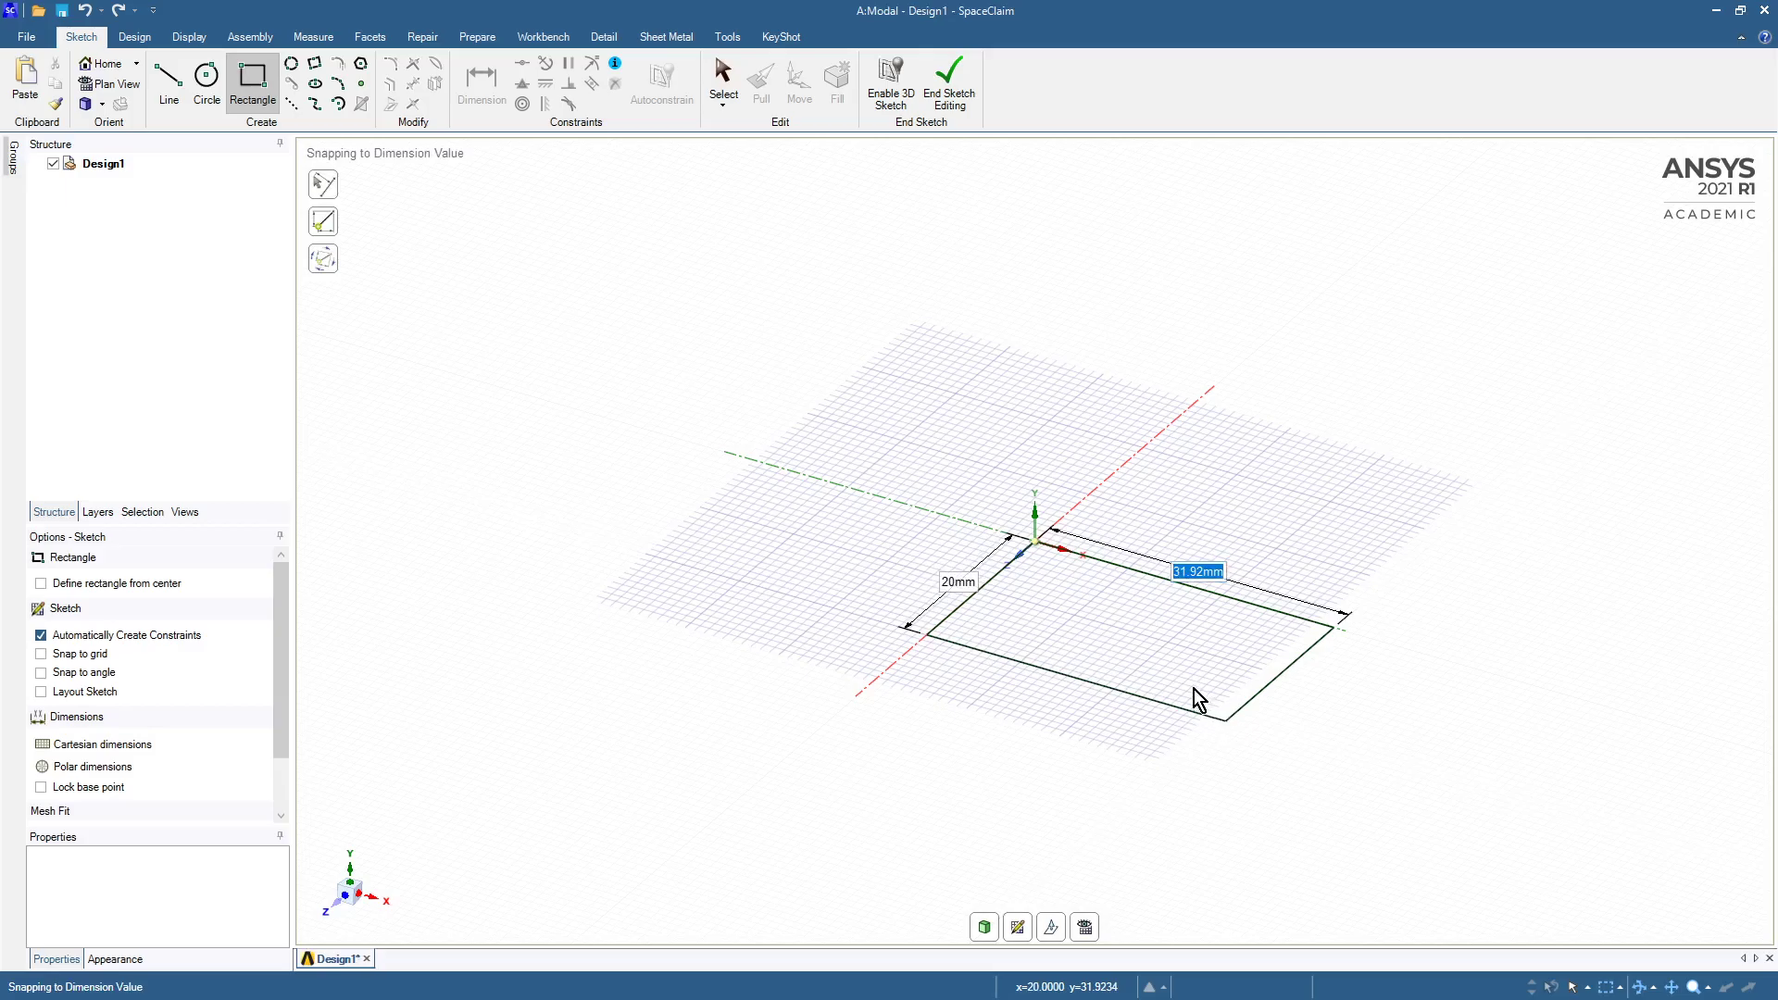
pyautogui.click(1214, 707)
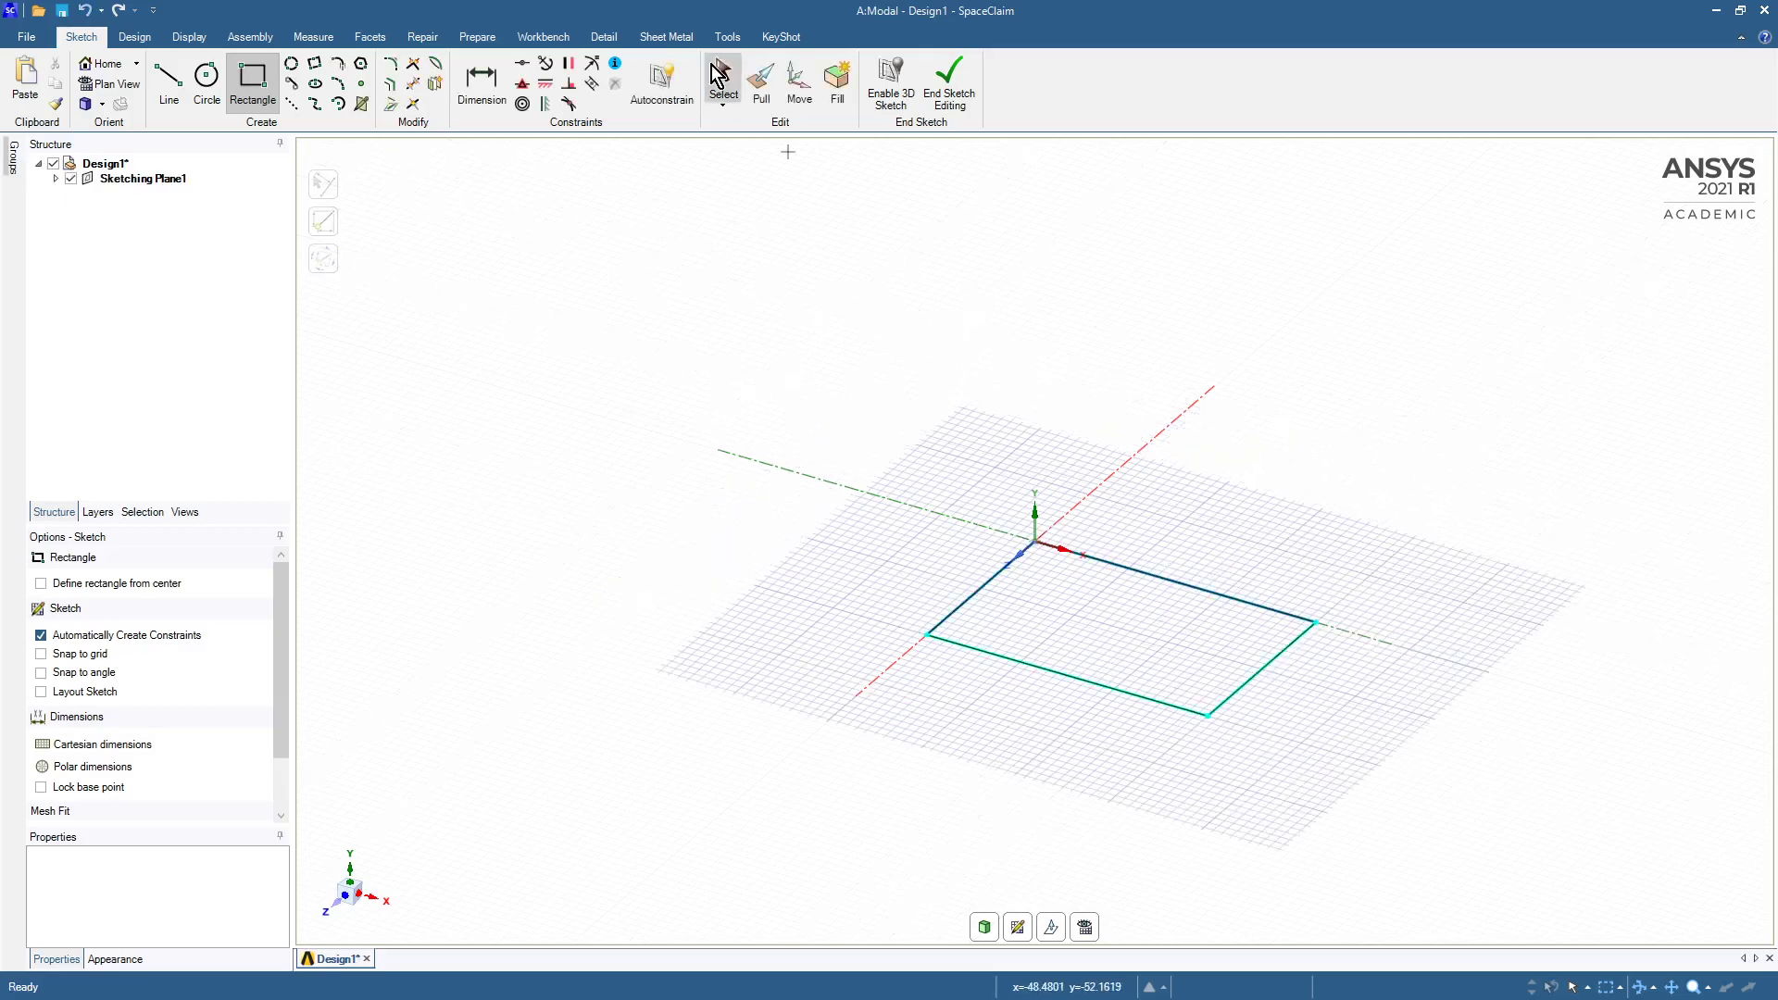
# Pull the rectangle face upward 10 mm into a solid block.
pyautogui.click(757, 83)
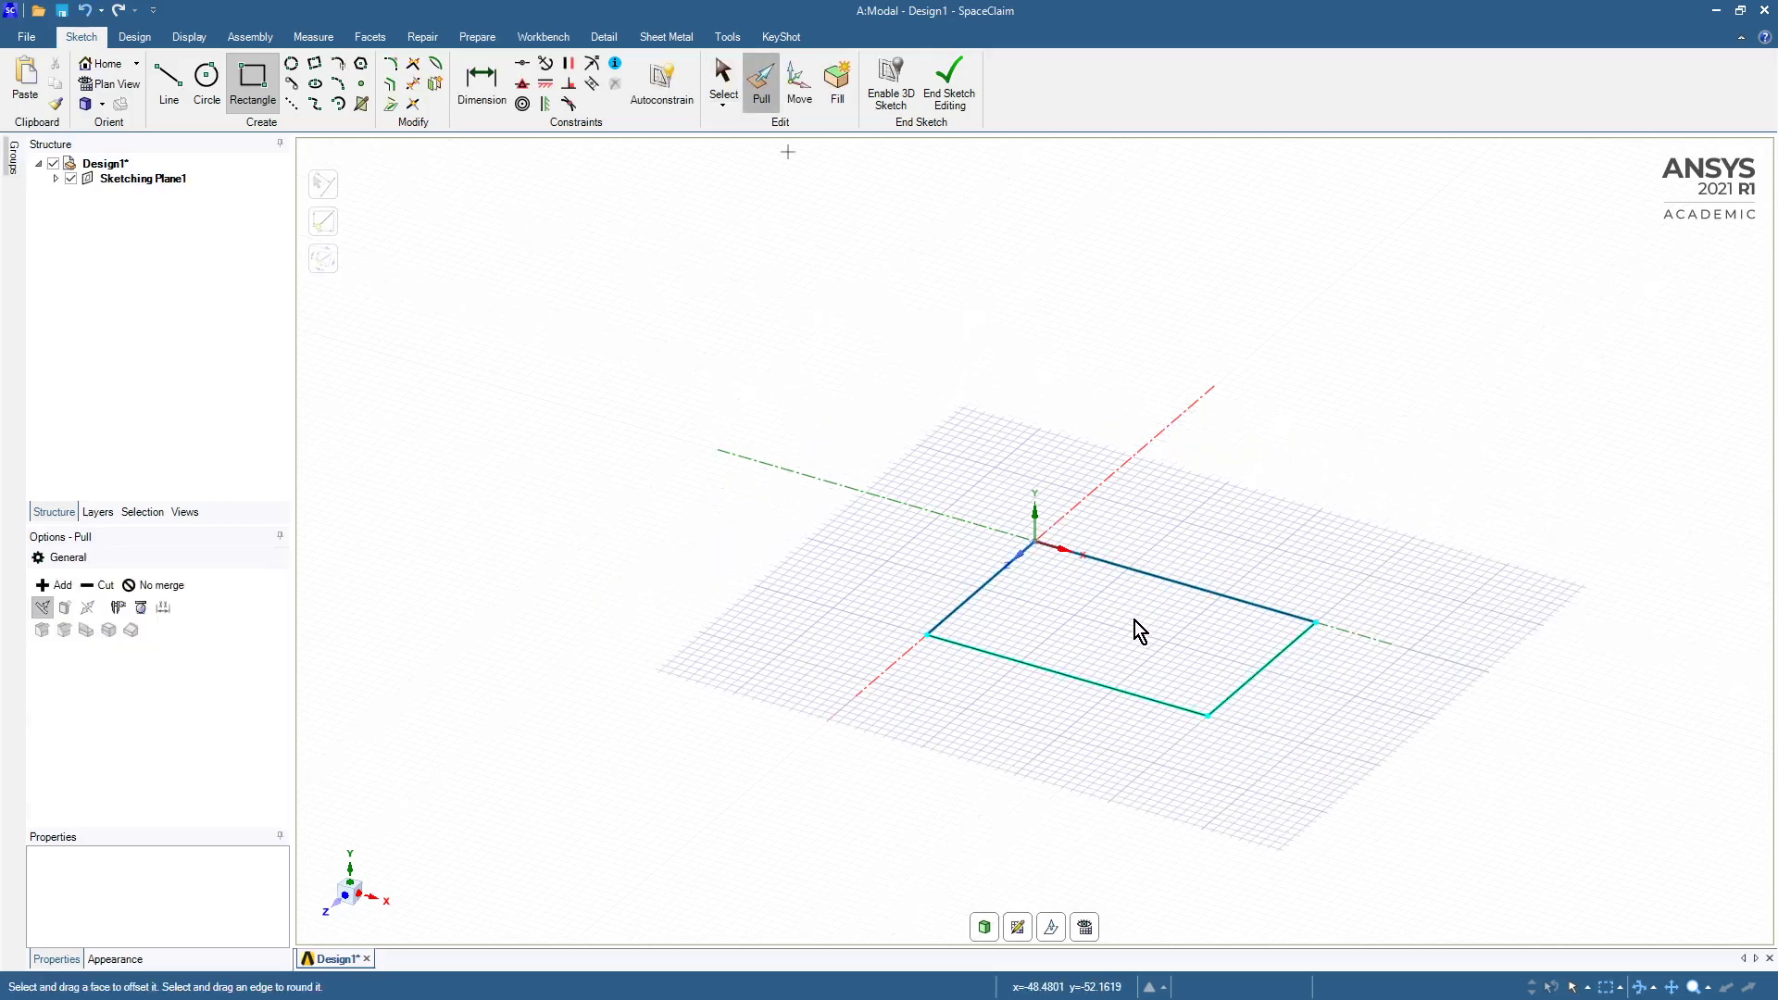
pyautogui.click(1129, 574)
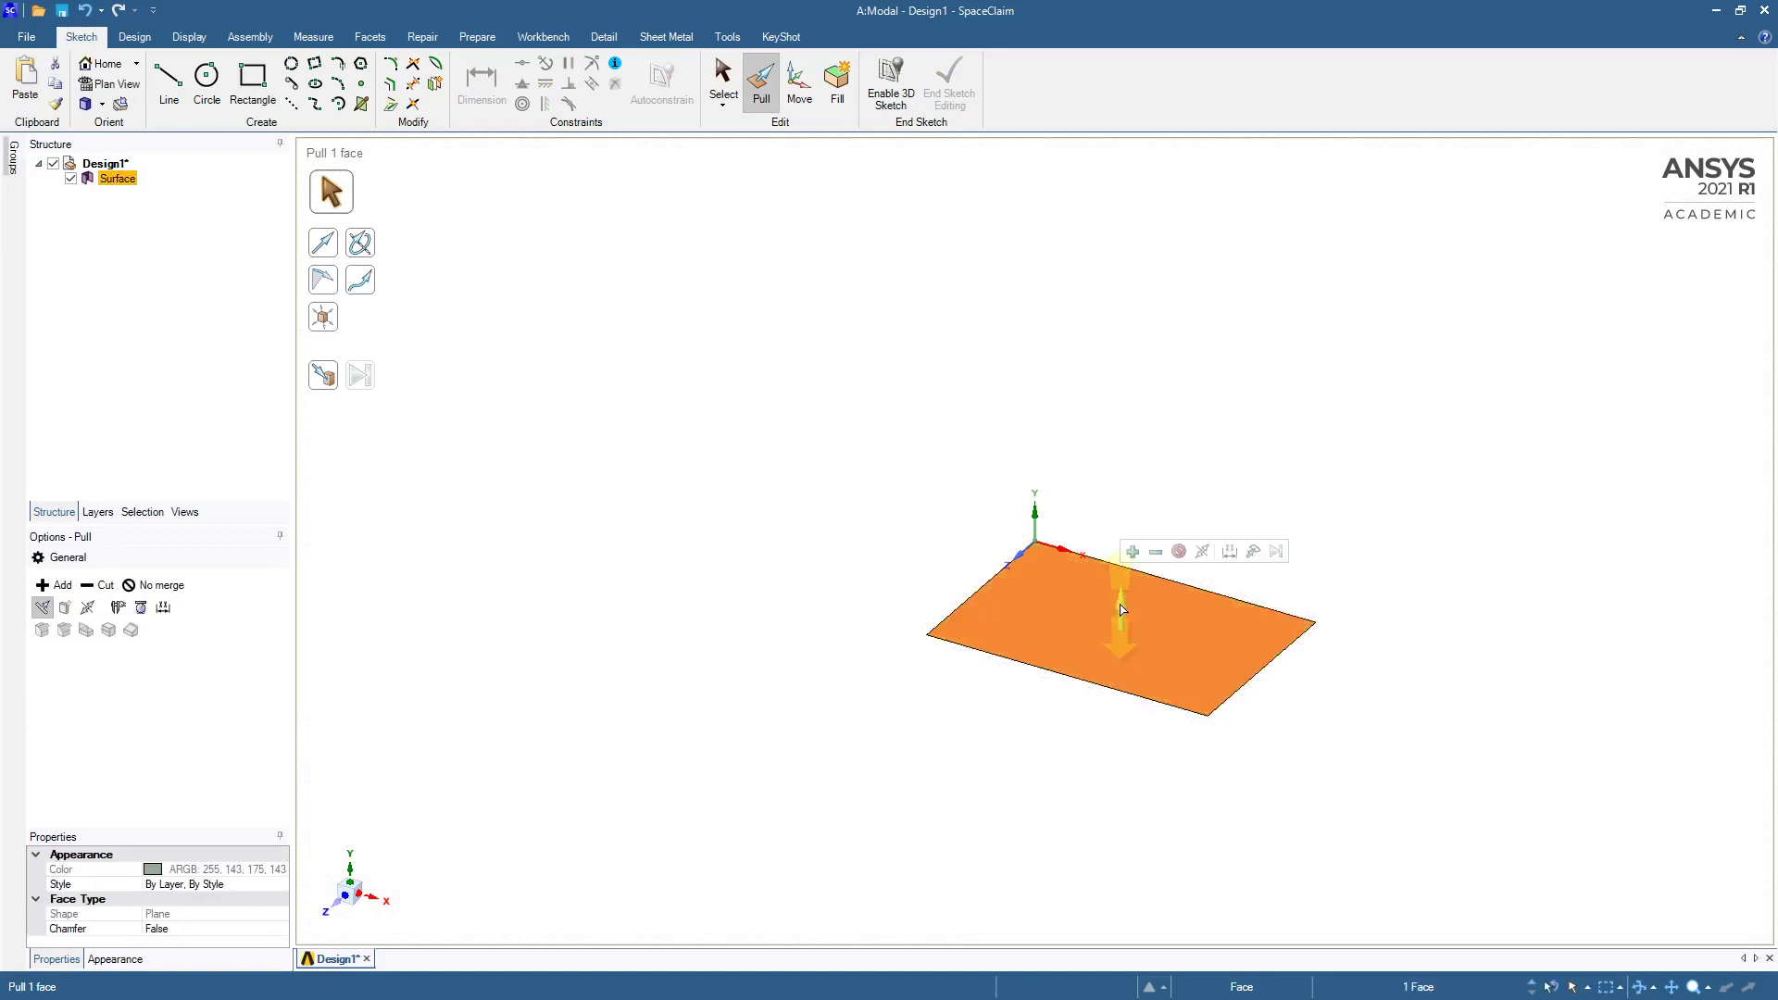
pyautogui.moveTo(1128, 572); pyautogui.dragTo(1130, 554)
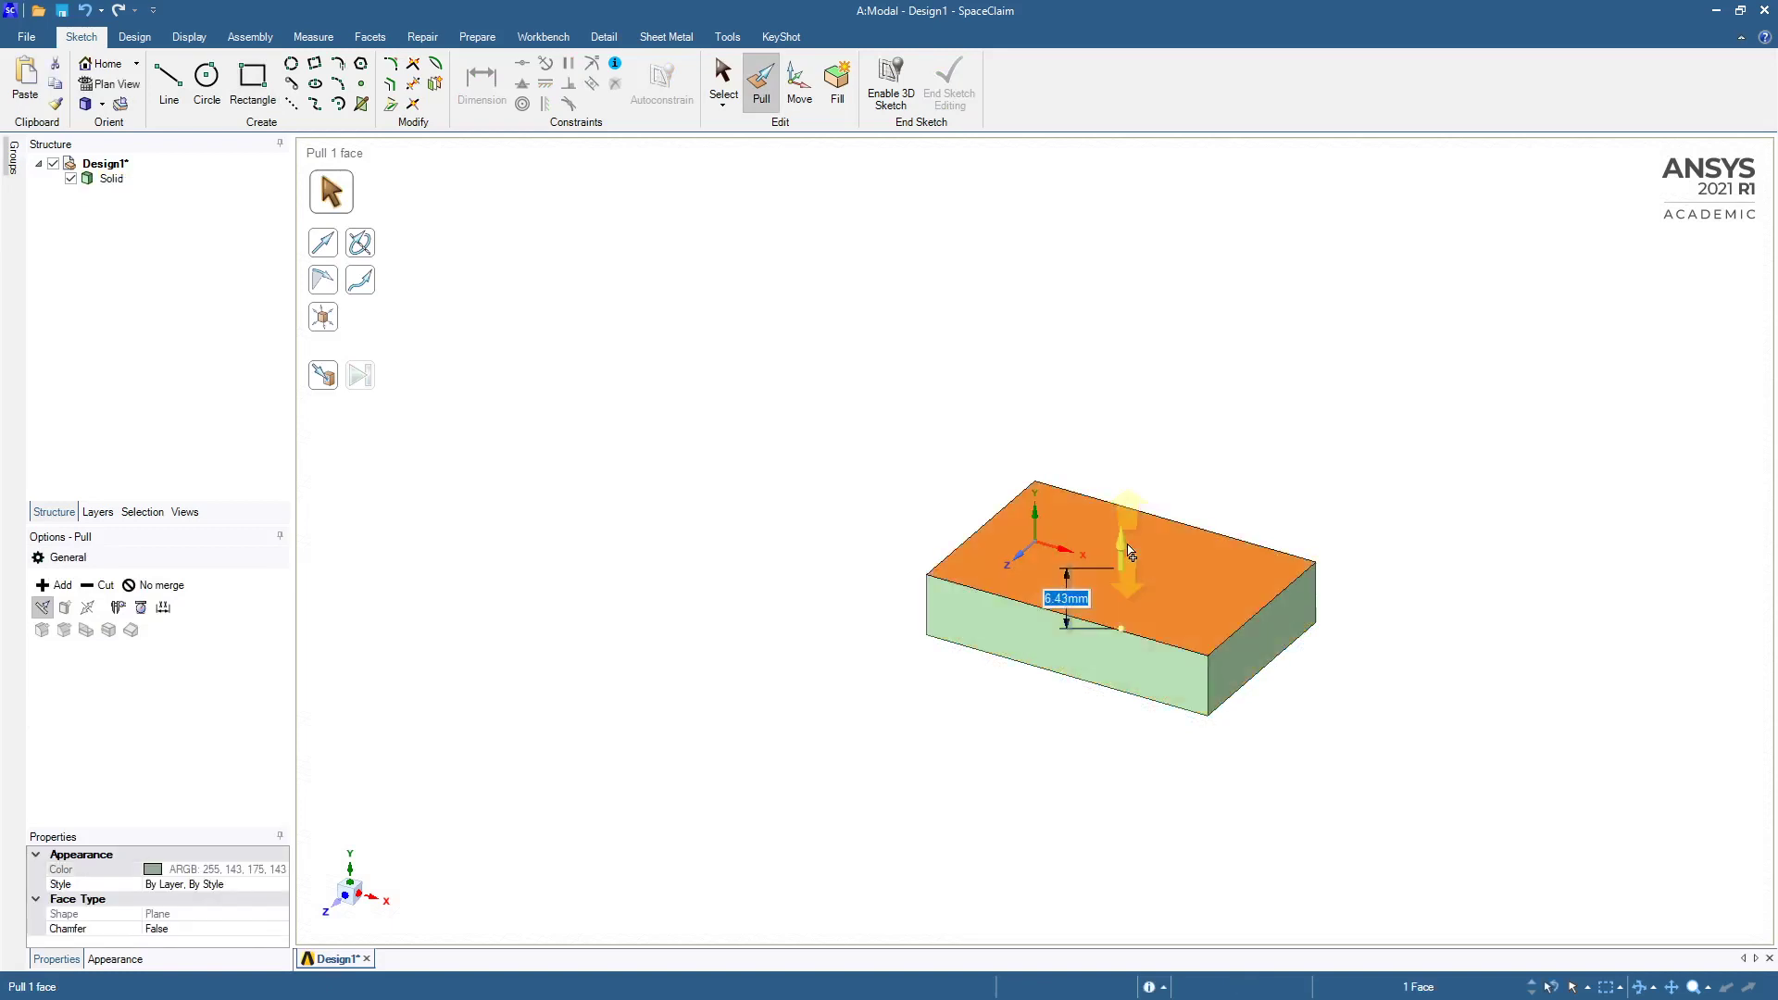
pyautogui.write('10')
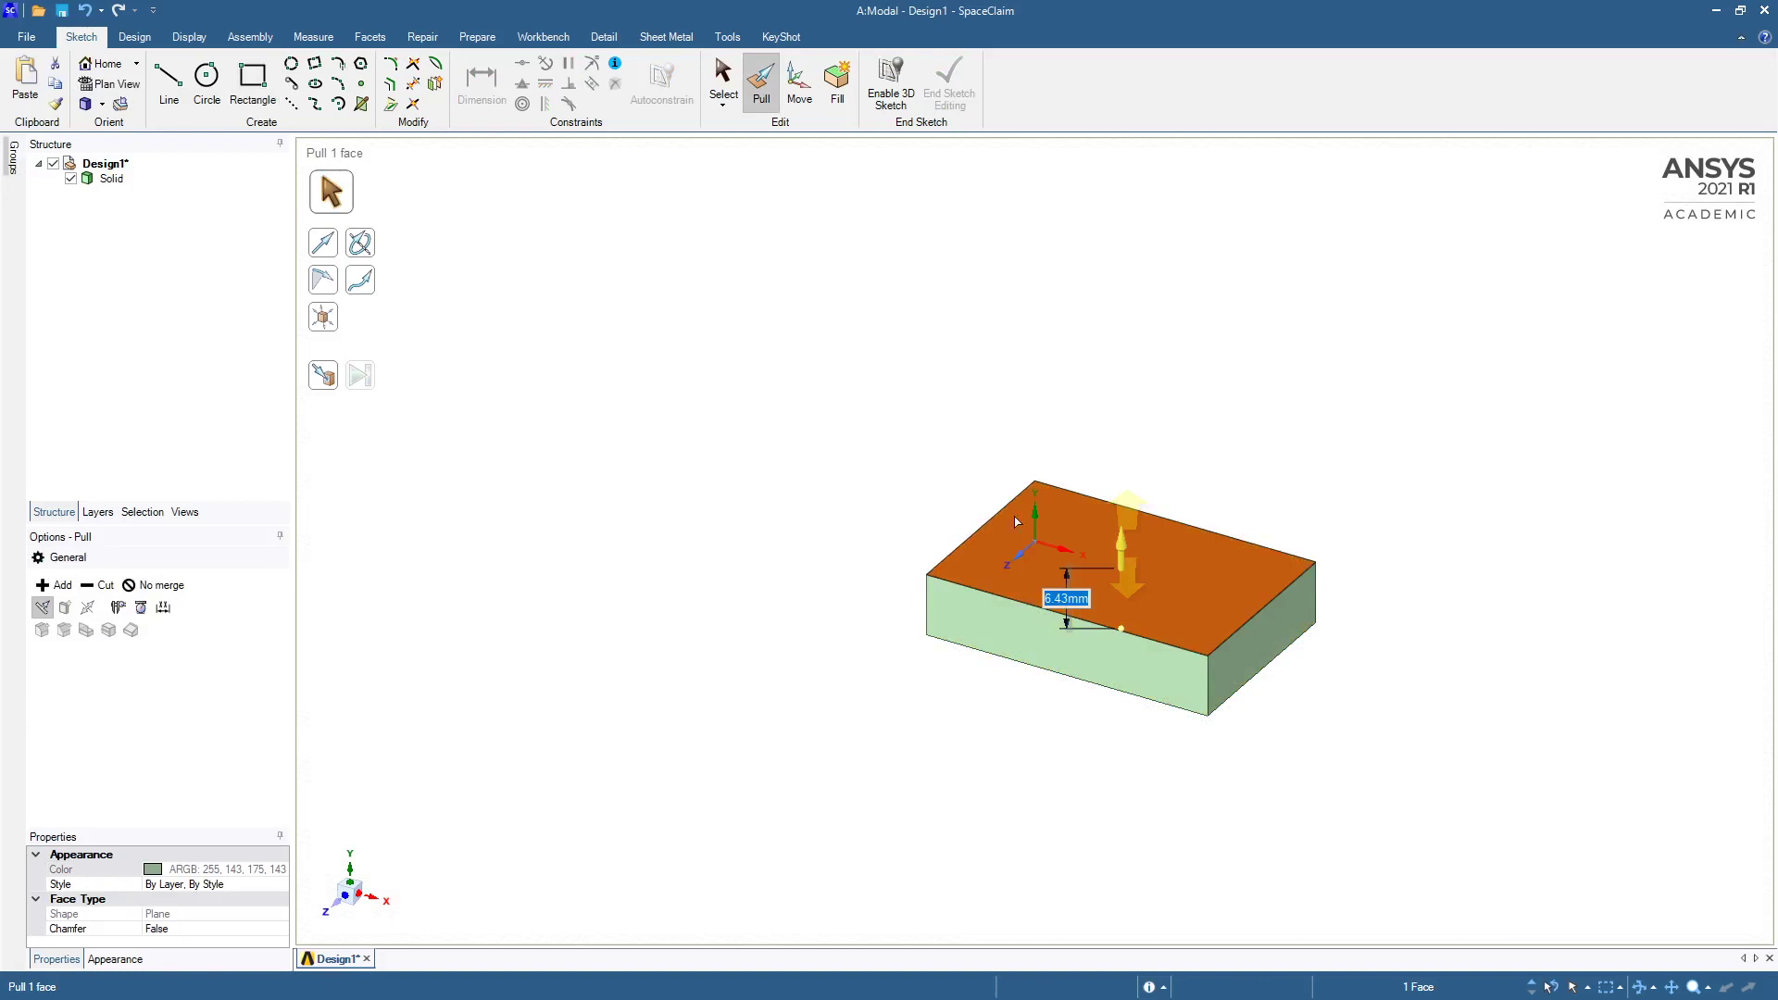
pyautogui.press('Return')
pyautogui.press('Escape')
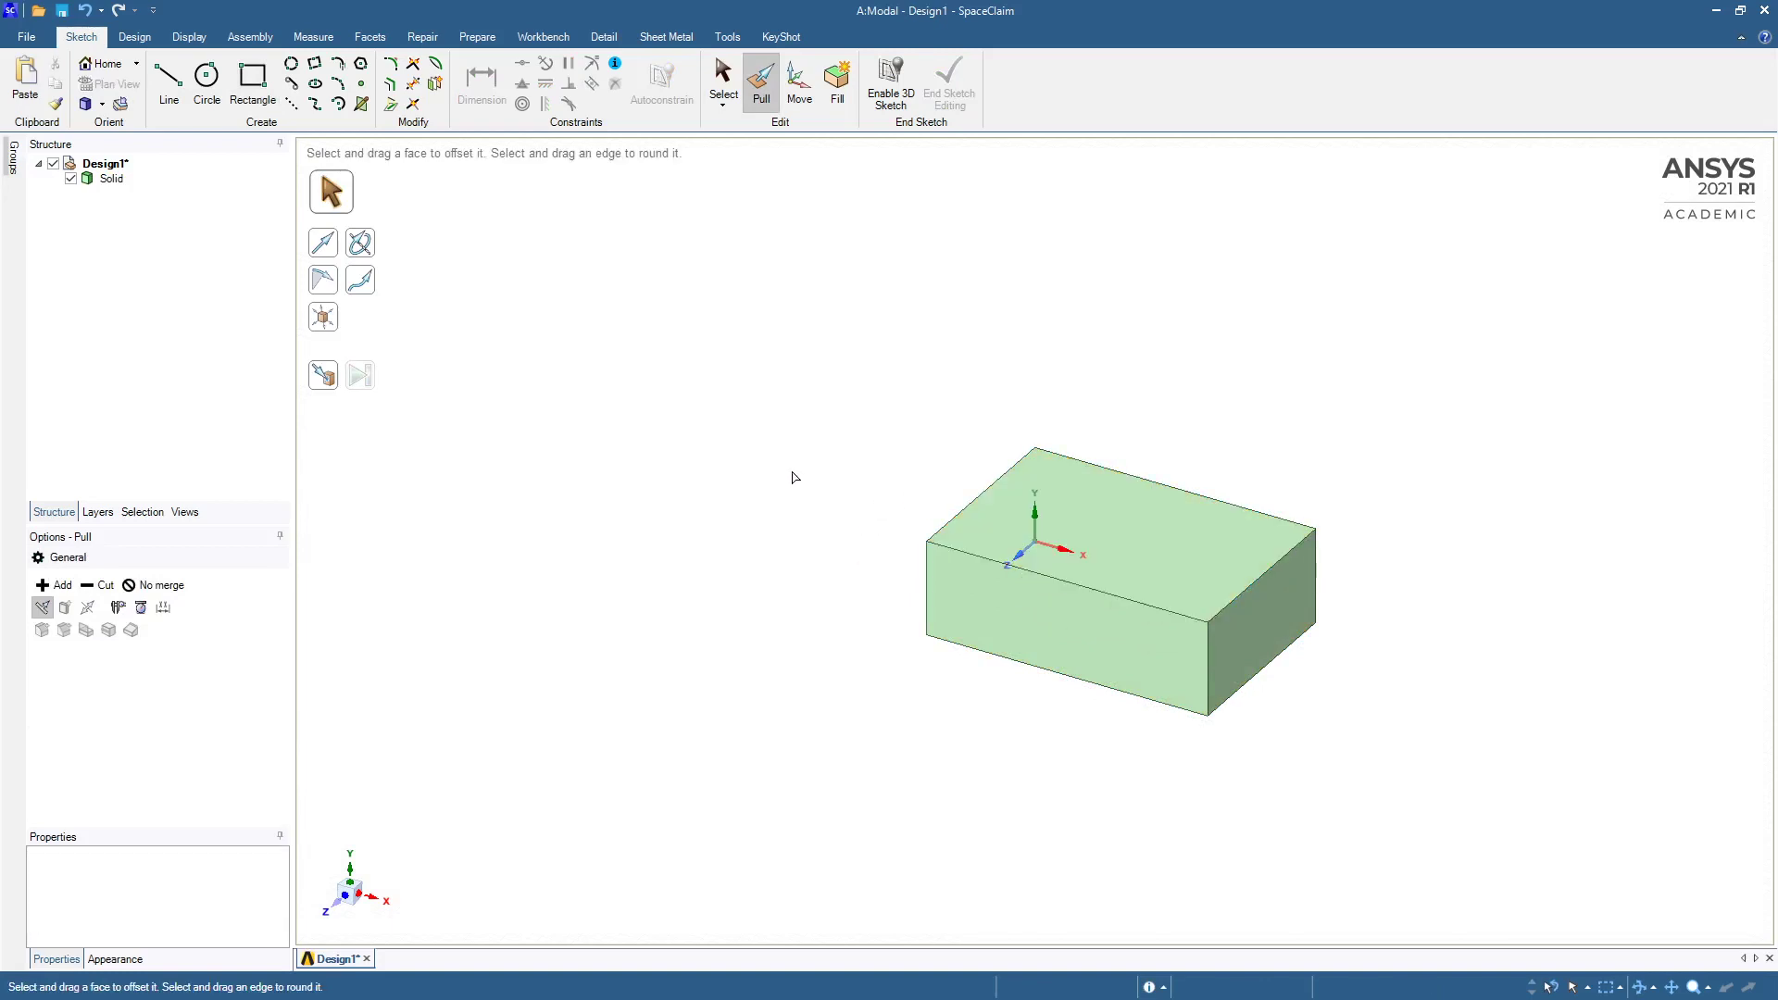
# Ruler-dimension the block's 30 mm end-to-end length and make it driving parameter Group1.
pyautogui.click(138, 36)
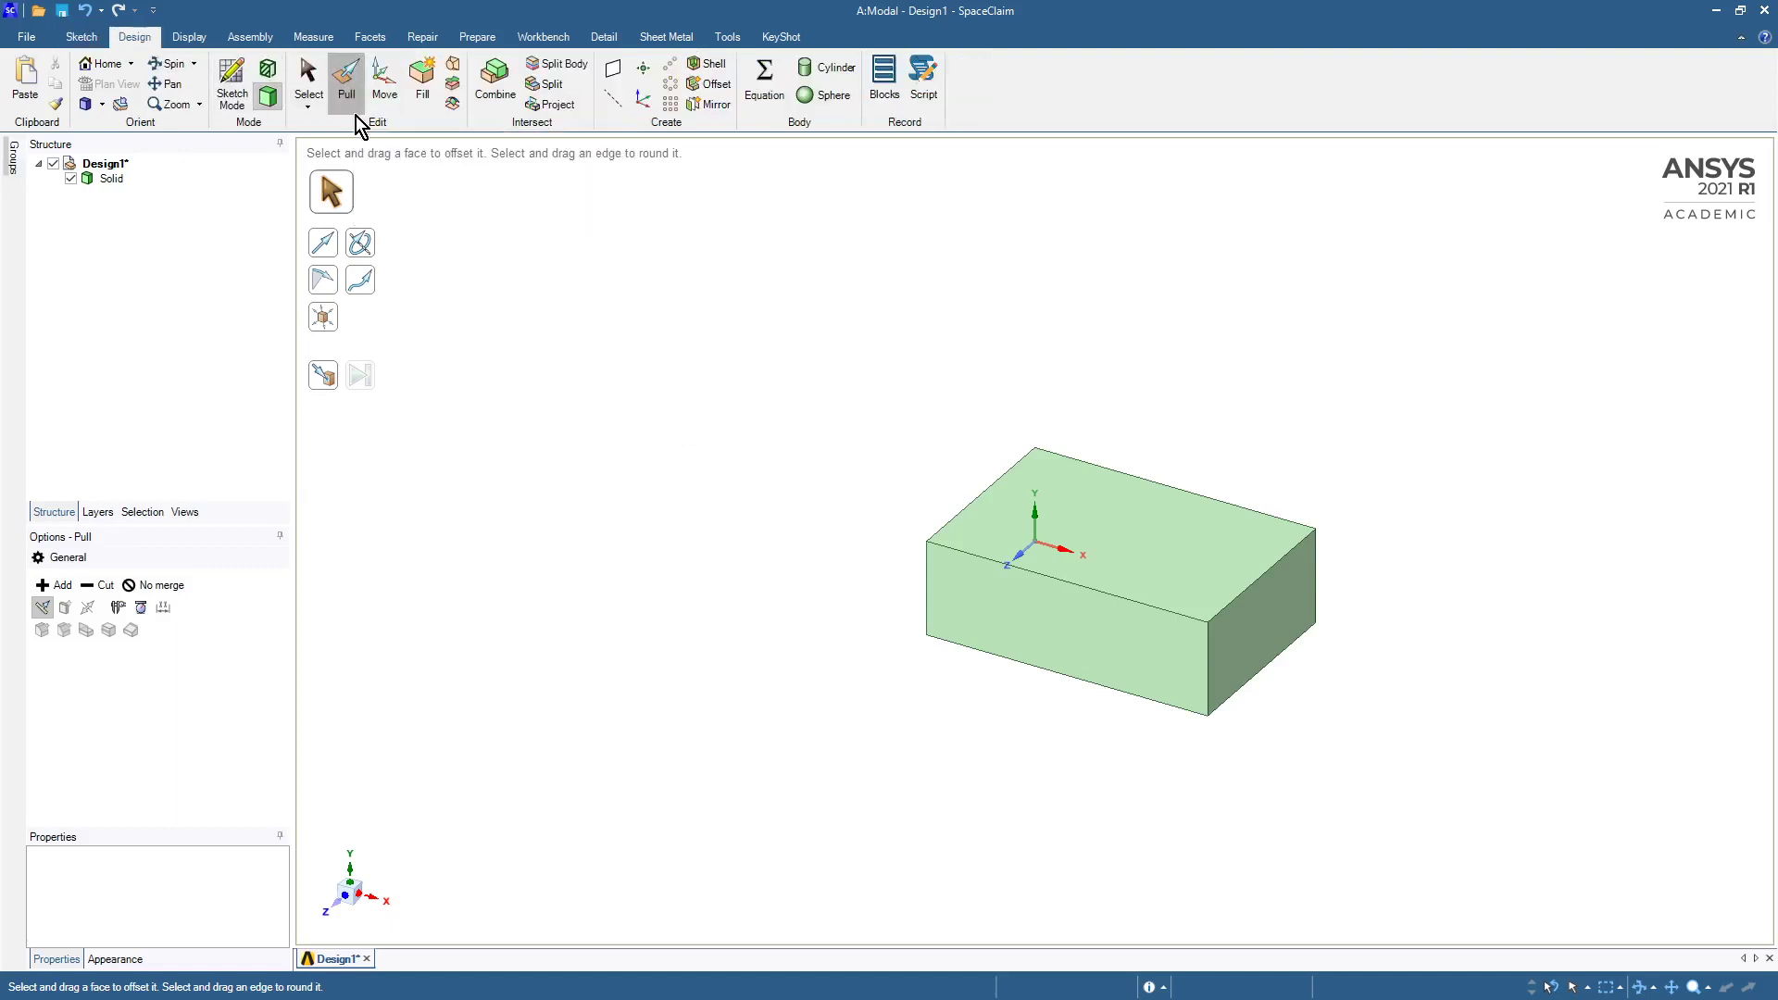
pyautogui.click(1269, 647)
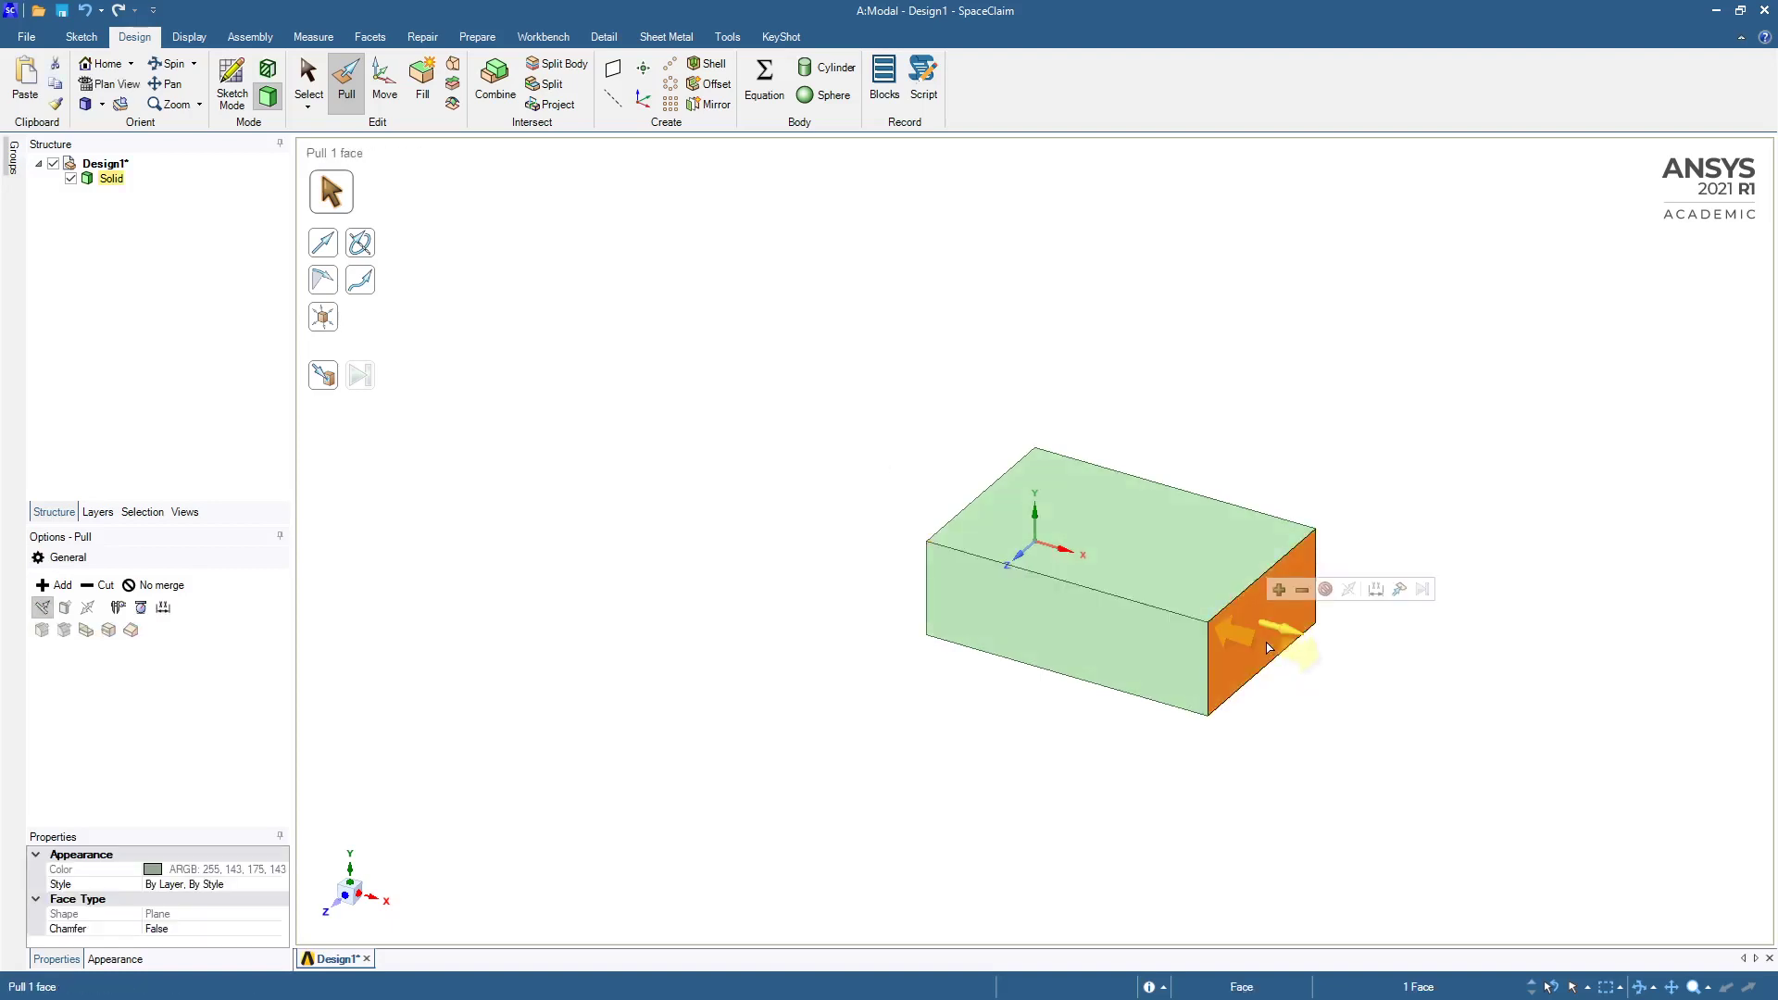
pyautogui.click(1375, 590)
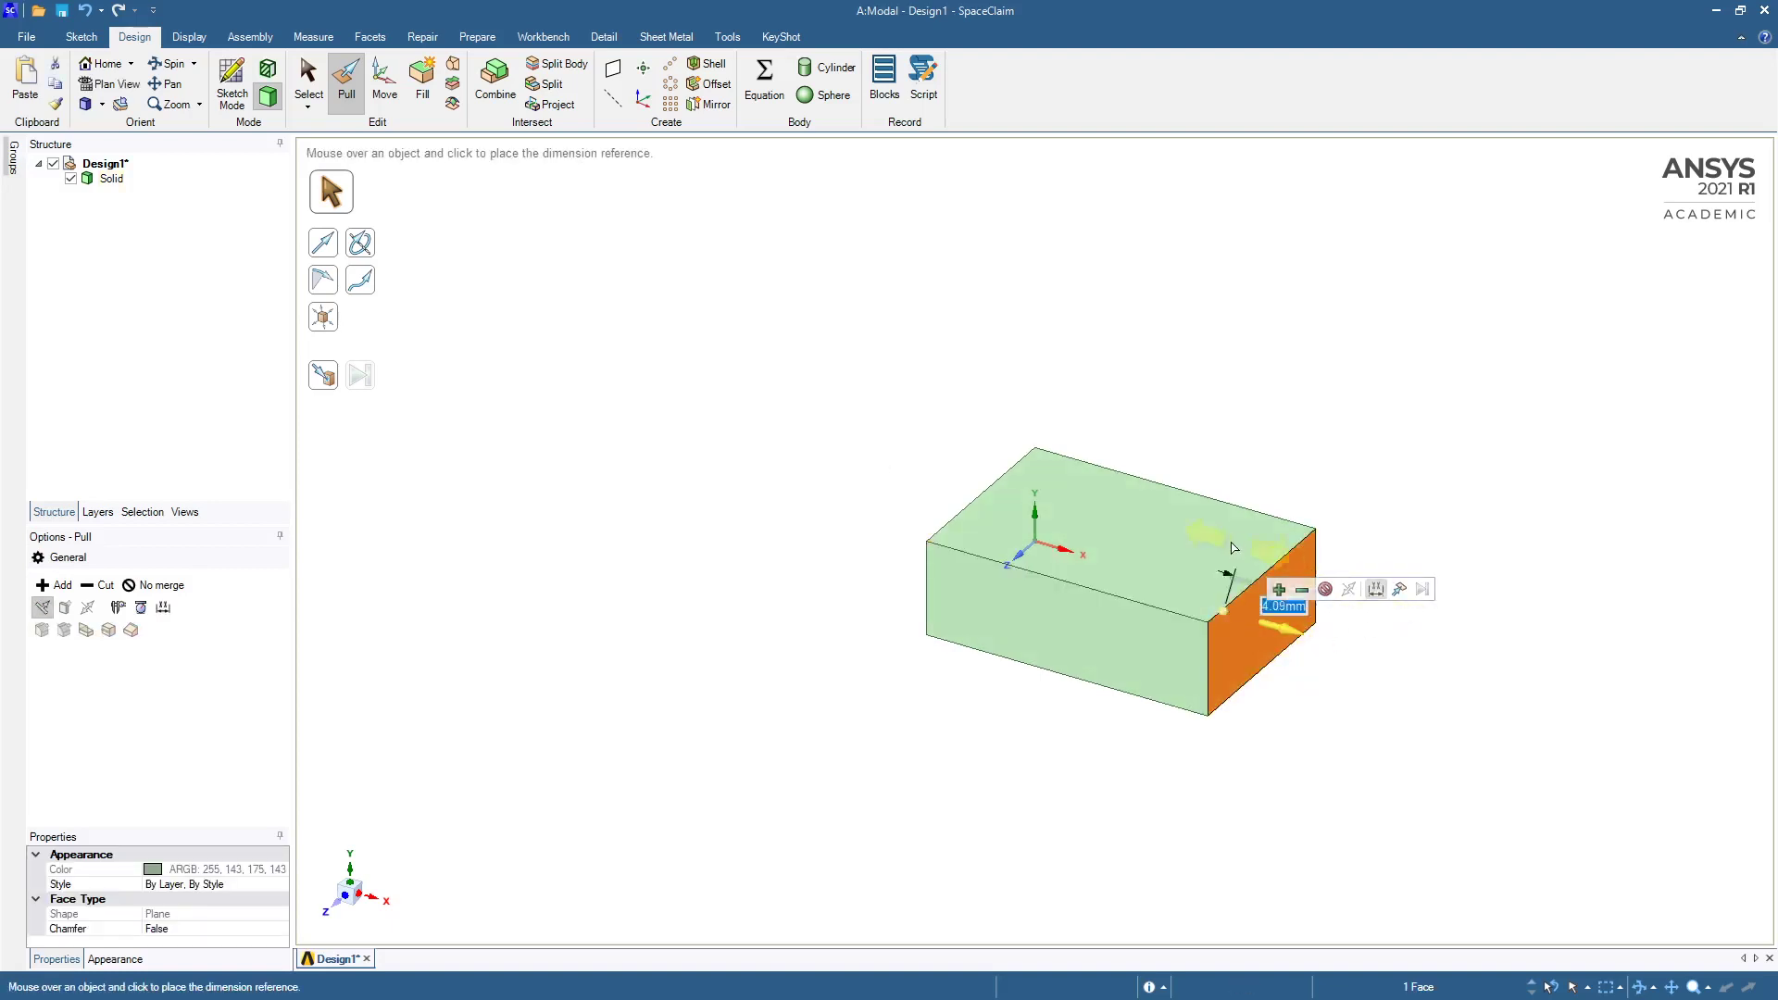
pyautogui.click(987, 535)
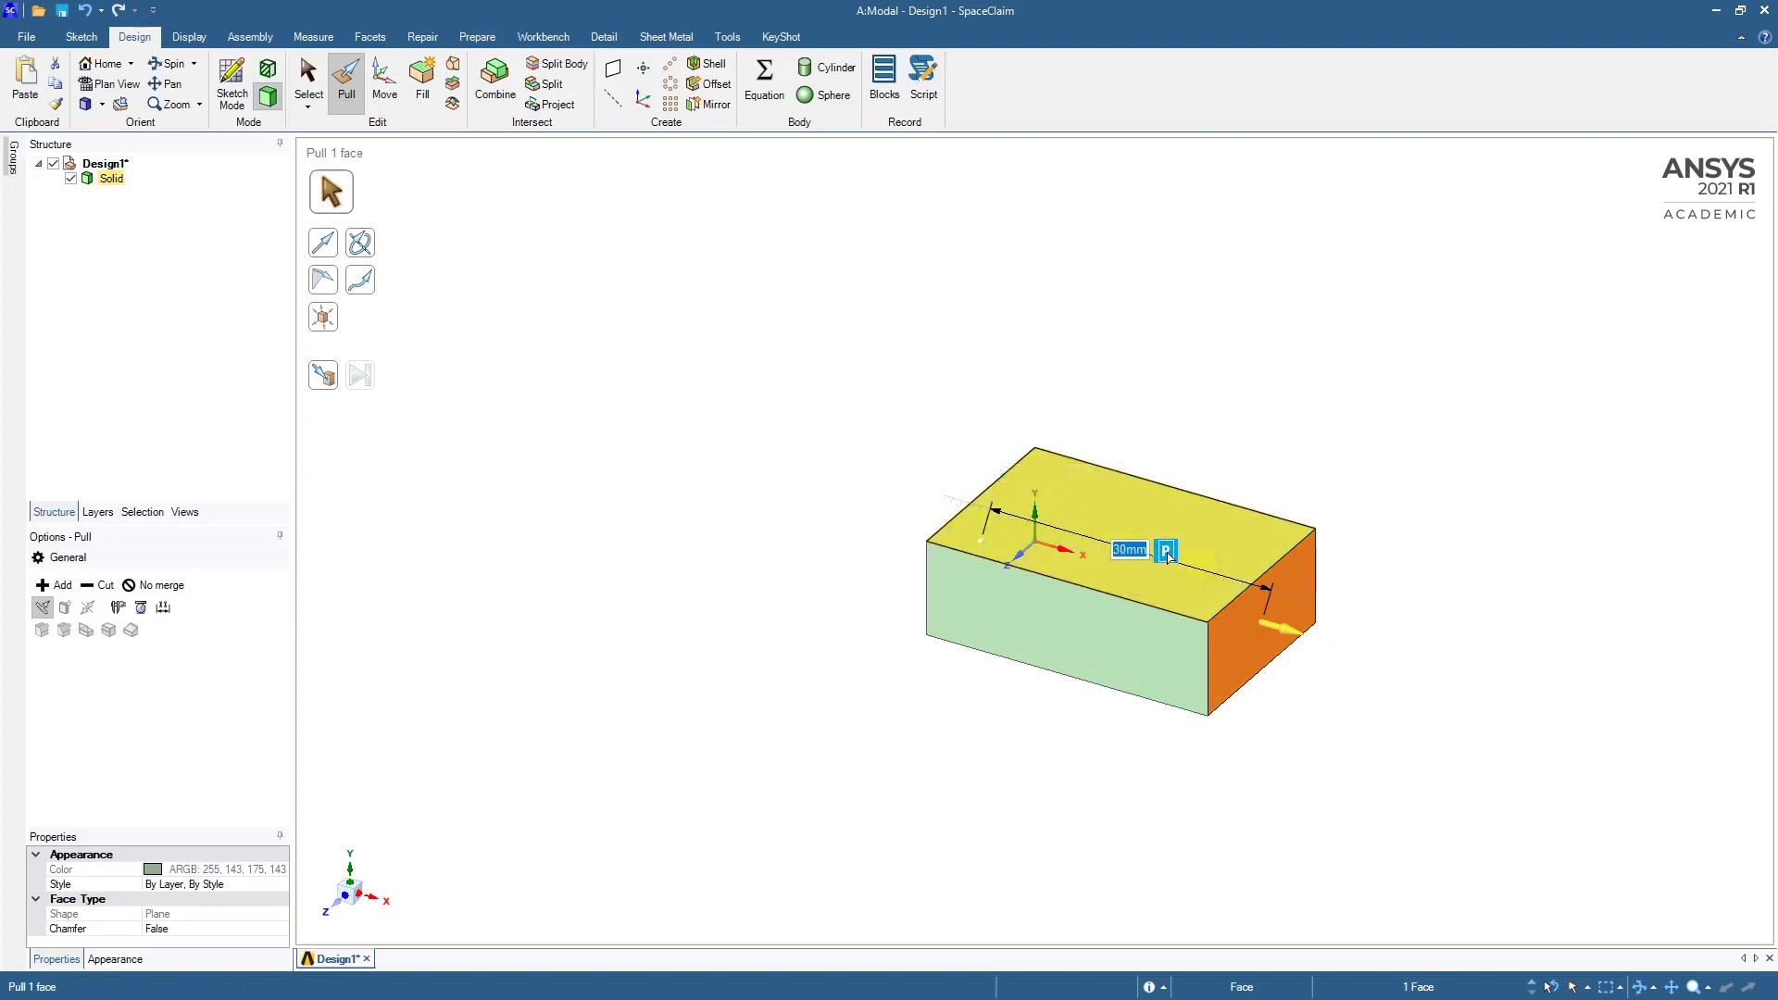
pyautogui.click(1166, 551)
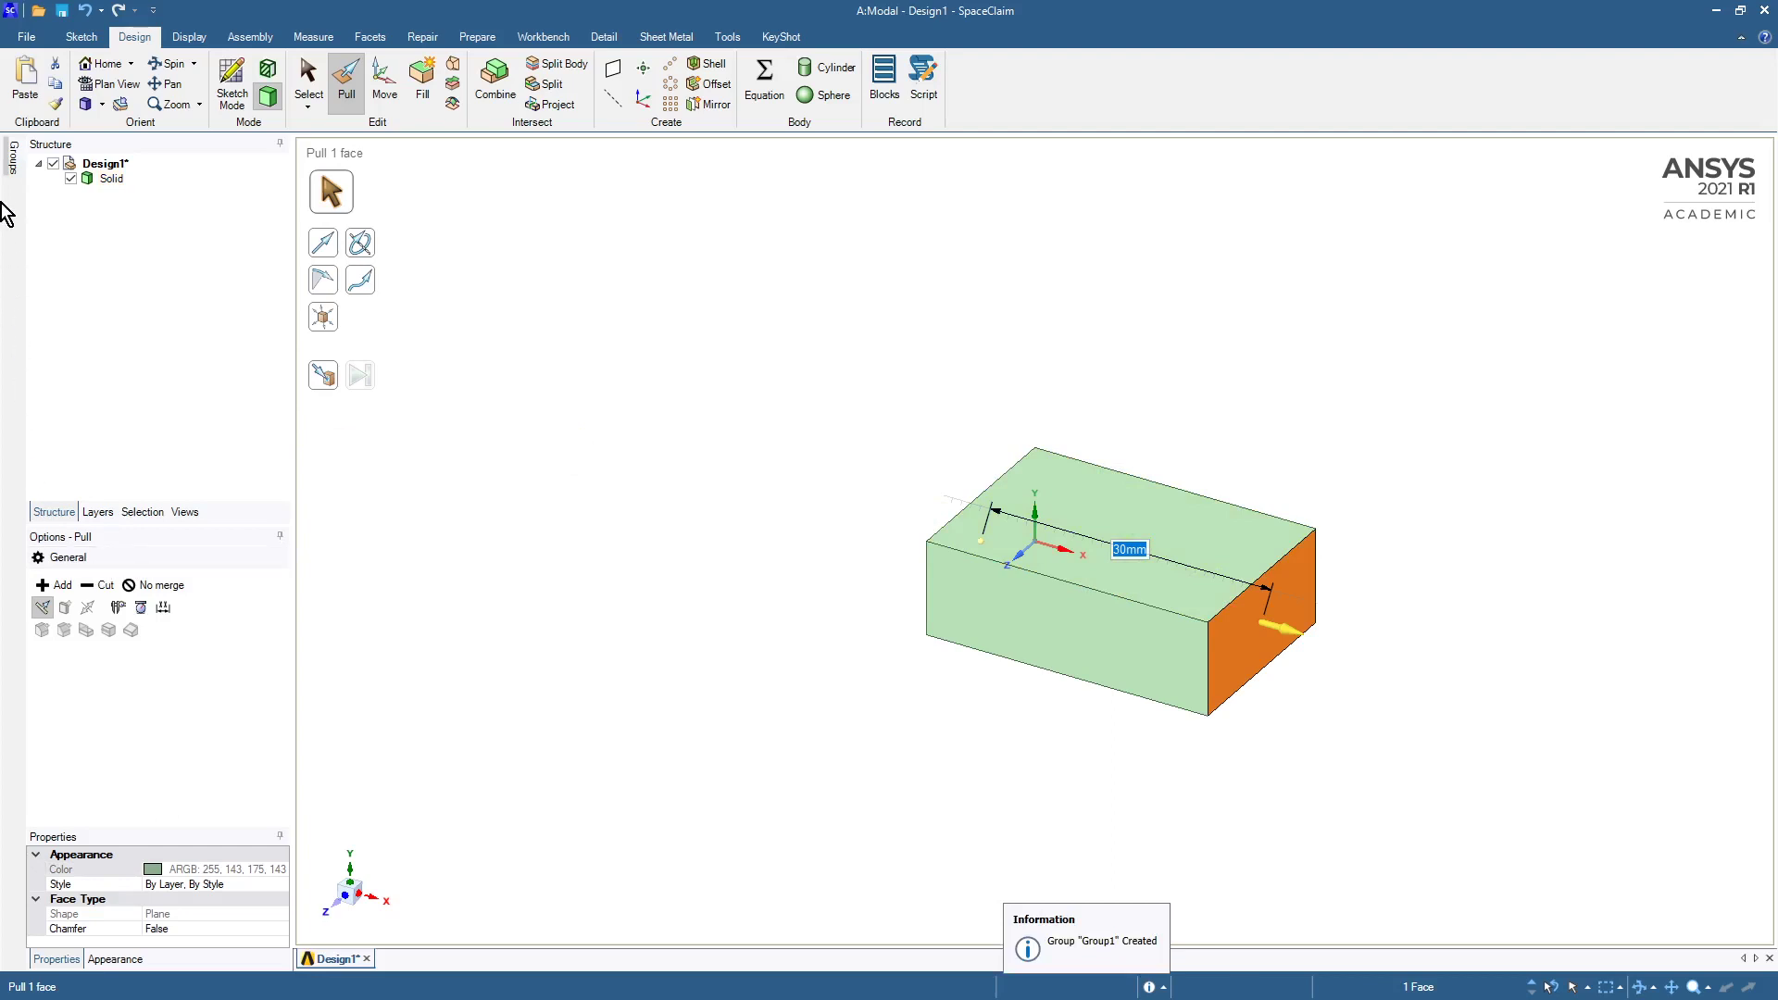
pyautogui.click(7, 163)
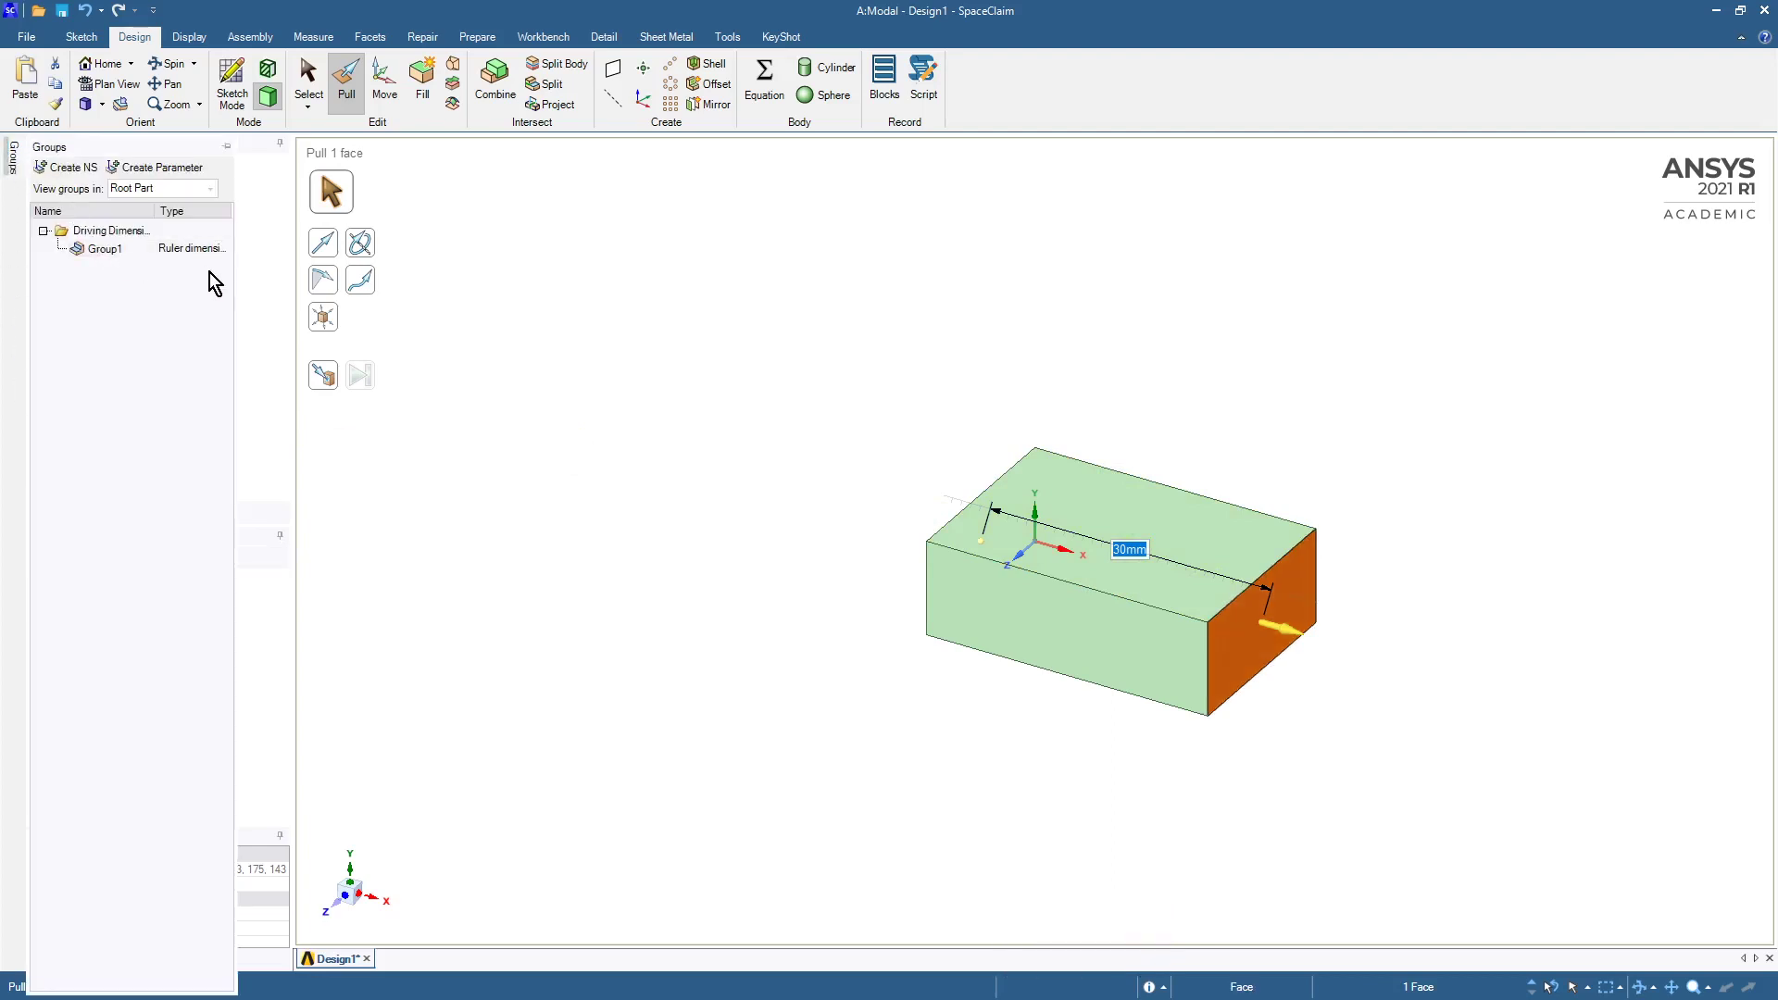
# Pin the Groups panel and rename Group1 to DS_Length.
pyautogui.click(227, 145)
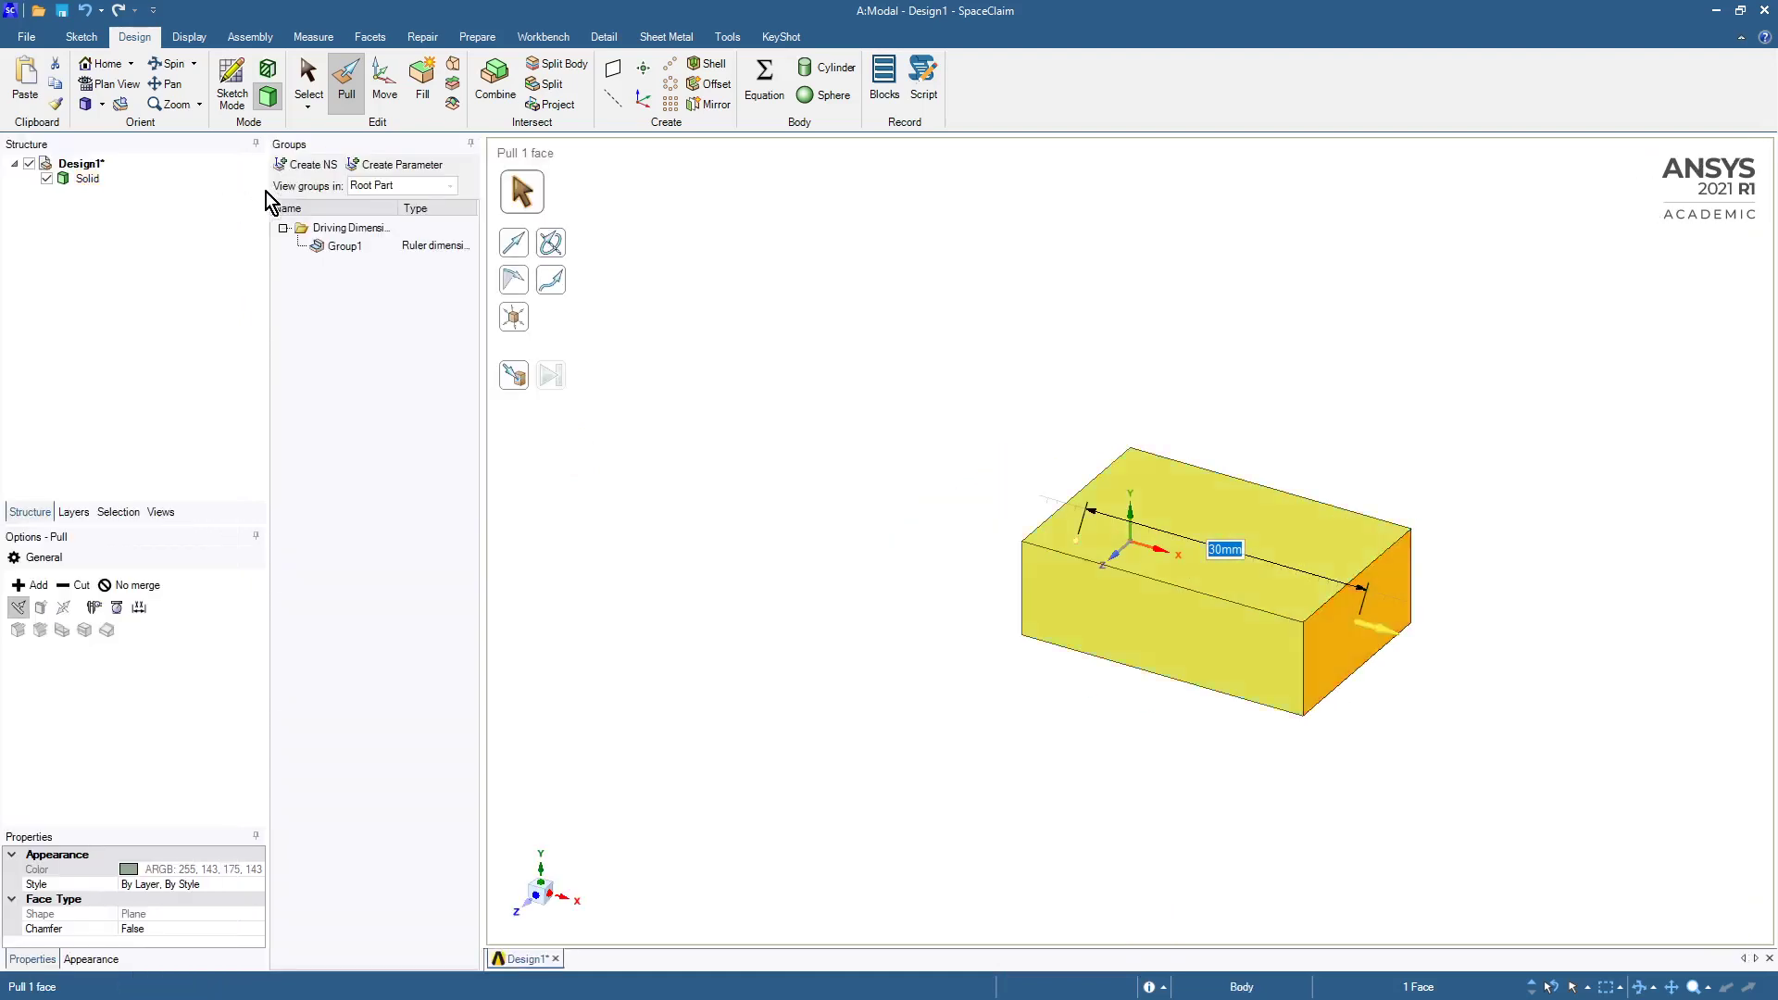
pyautogui.click(378, 250)
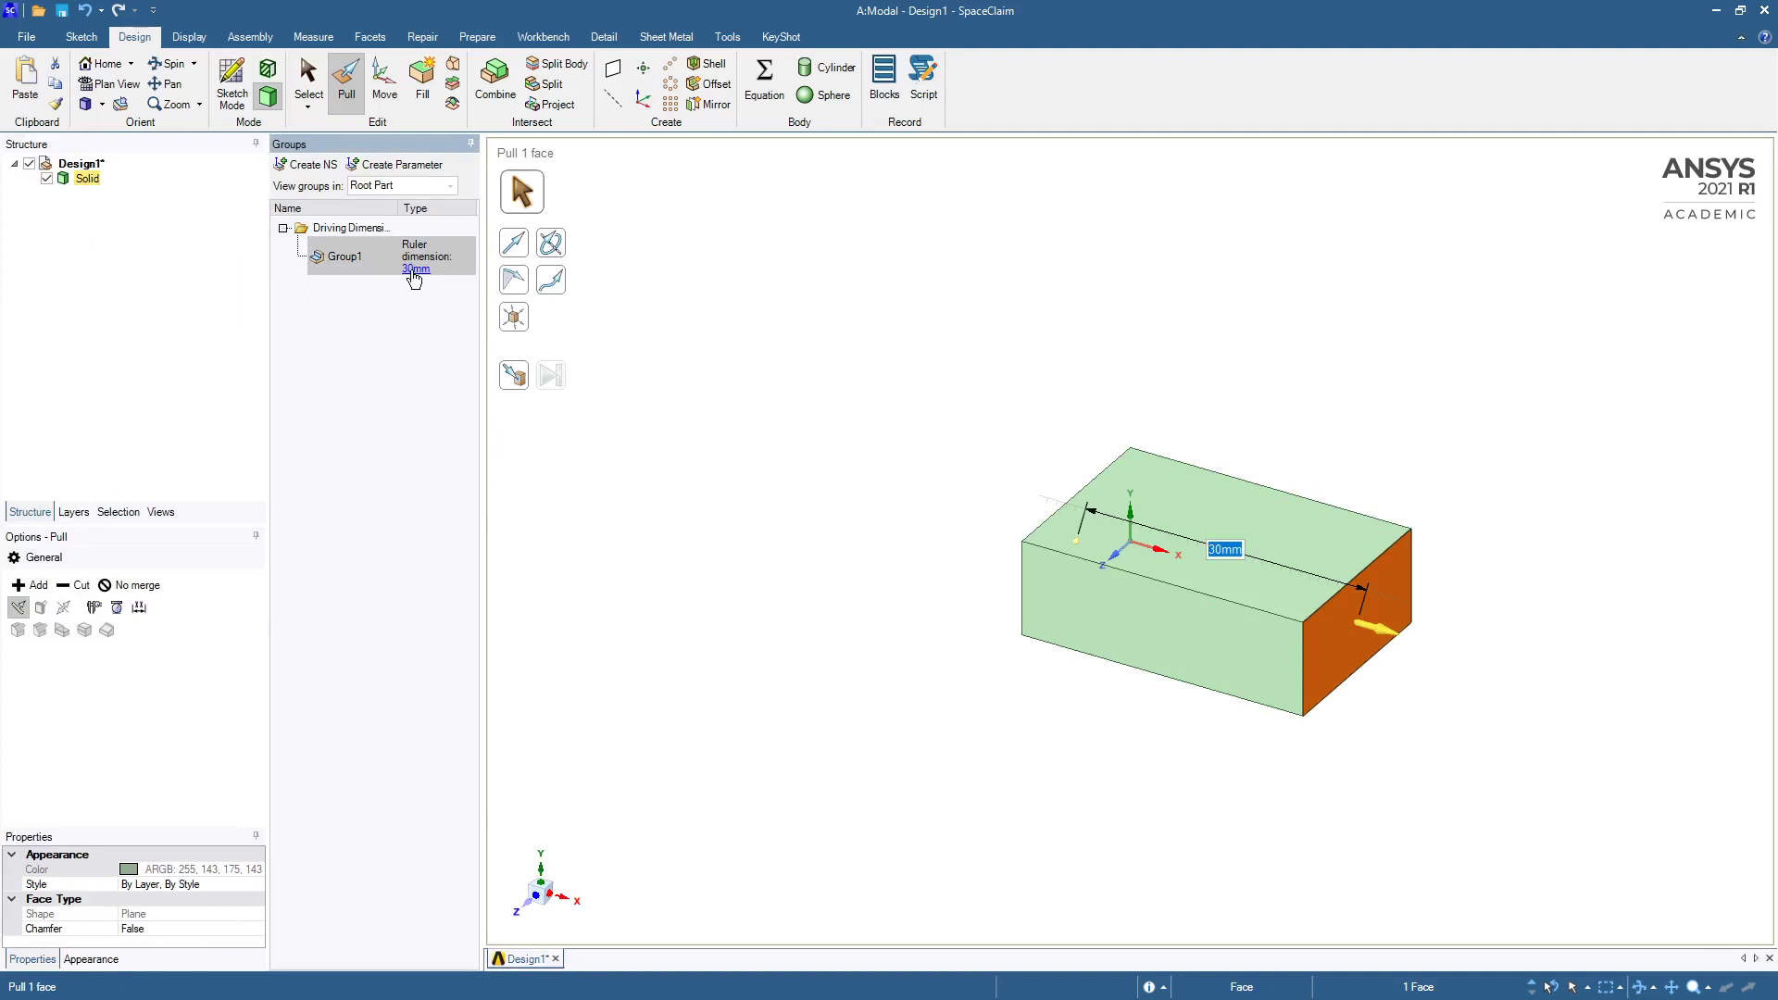
pyautogui.click(342, 259)
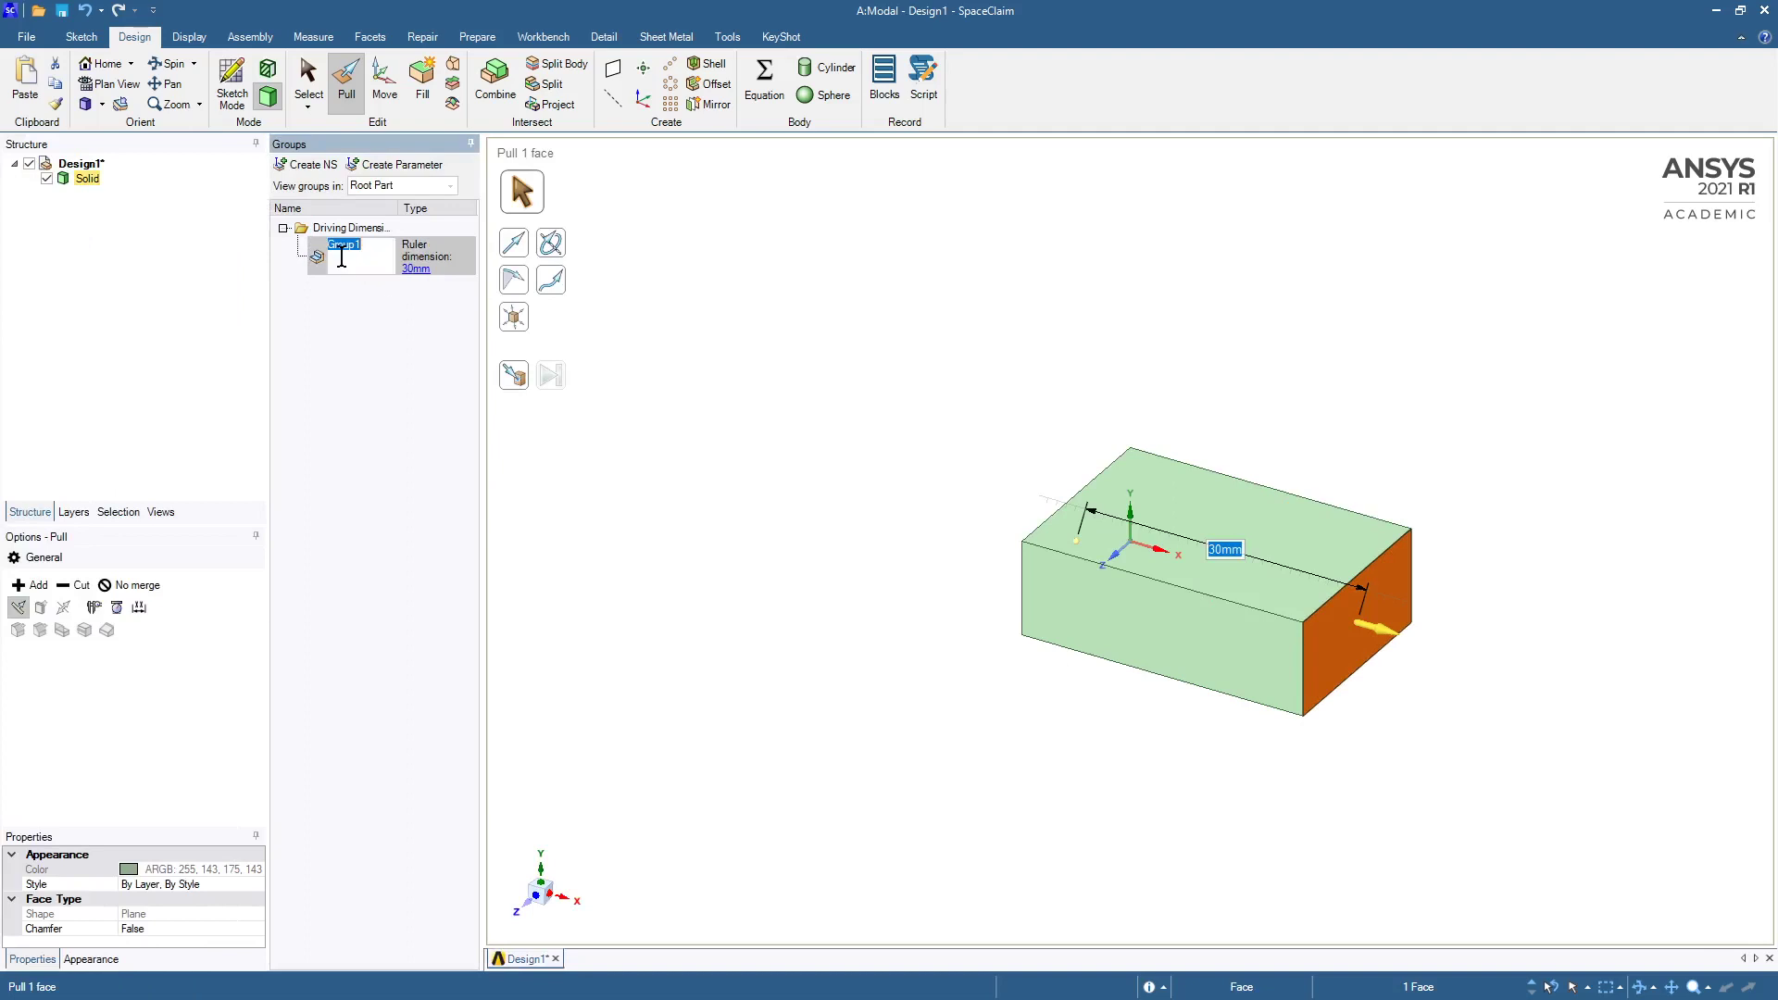
pyautogui.write('Leng')
pyautogui.press('BackSpace')
pyautogui.press('BackSpace')
pyautogui.press('BackSpace')
pyautogui.write('DS_Length')
pyautogui.press('Return')
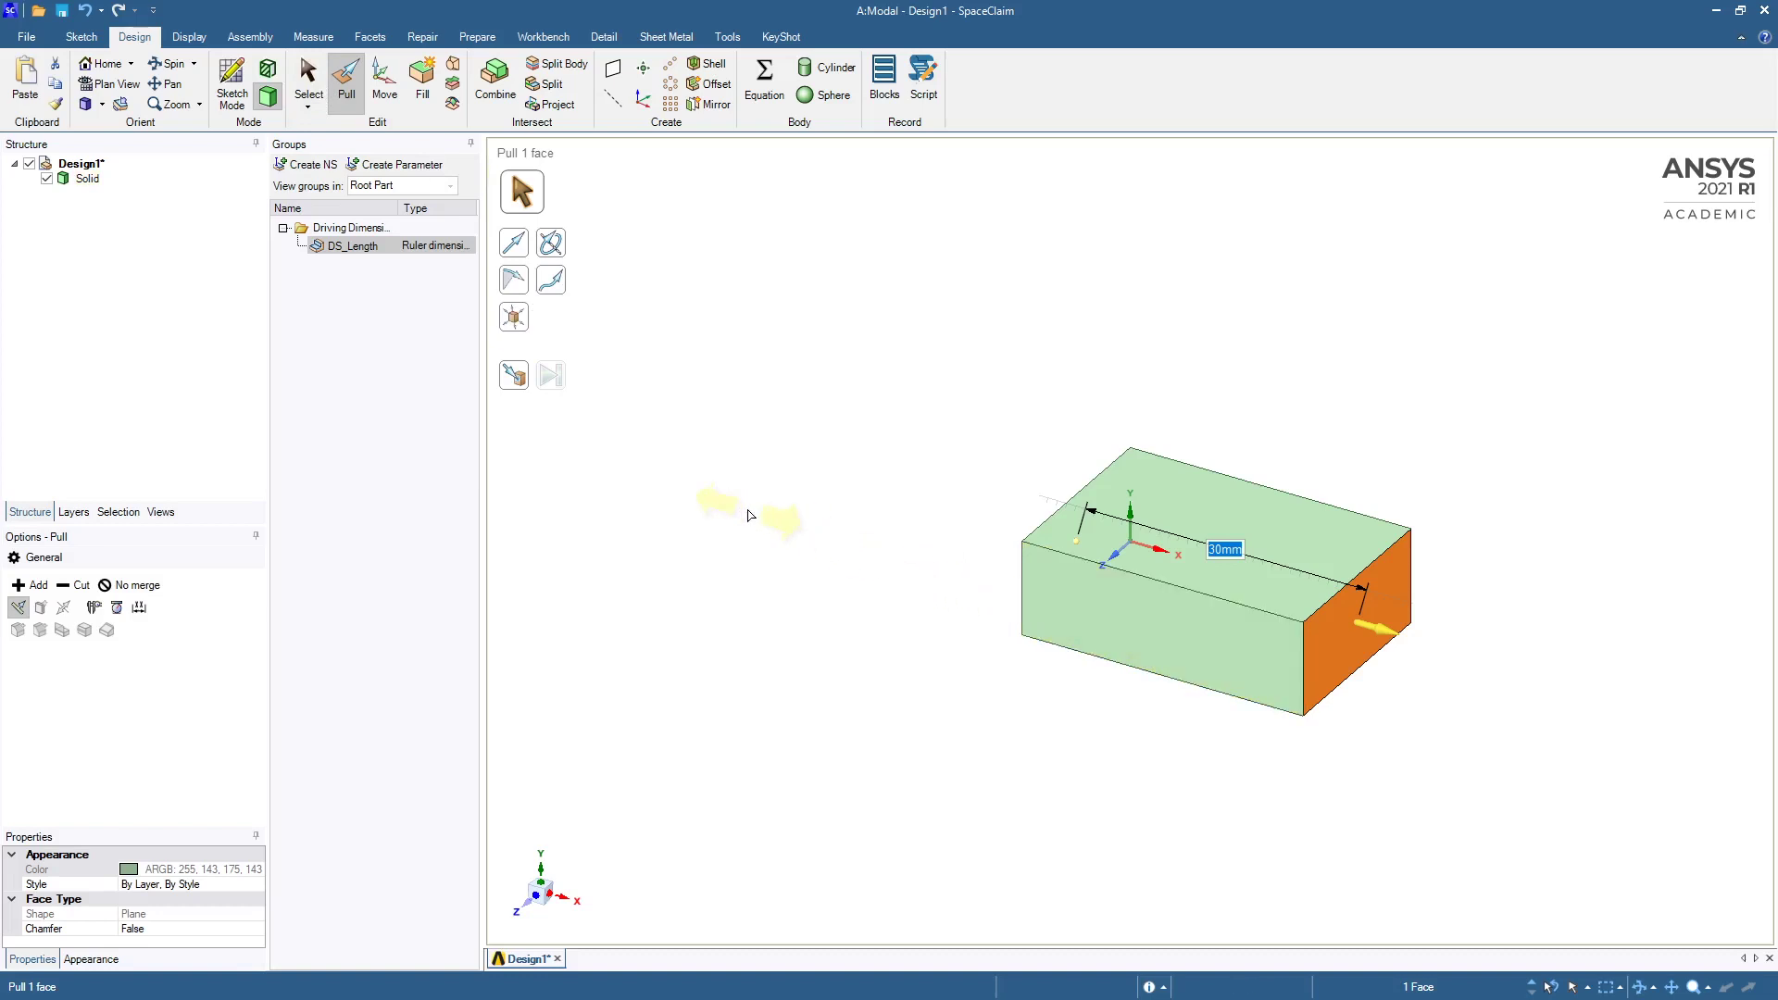
# Make the front face's 20 mm ruler dimension a driving parameter named DS_Width.
pyautogui.click(880, 575)
pyautogui.click(1116, 630)
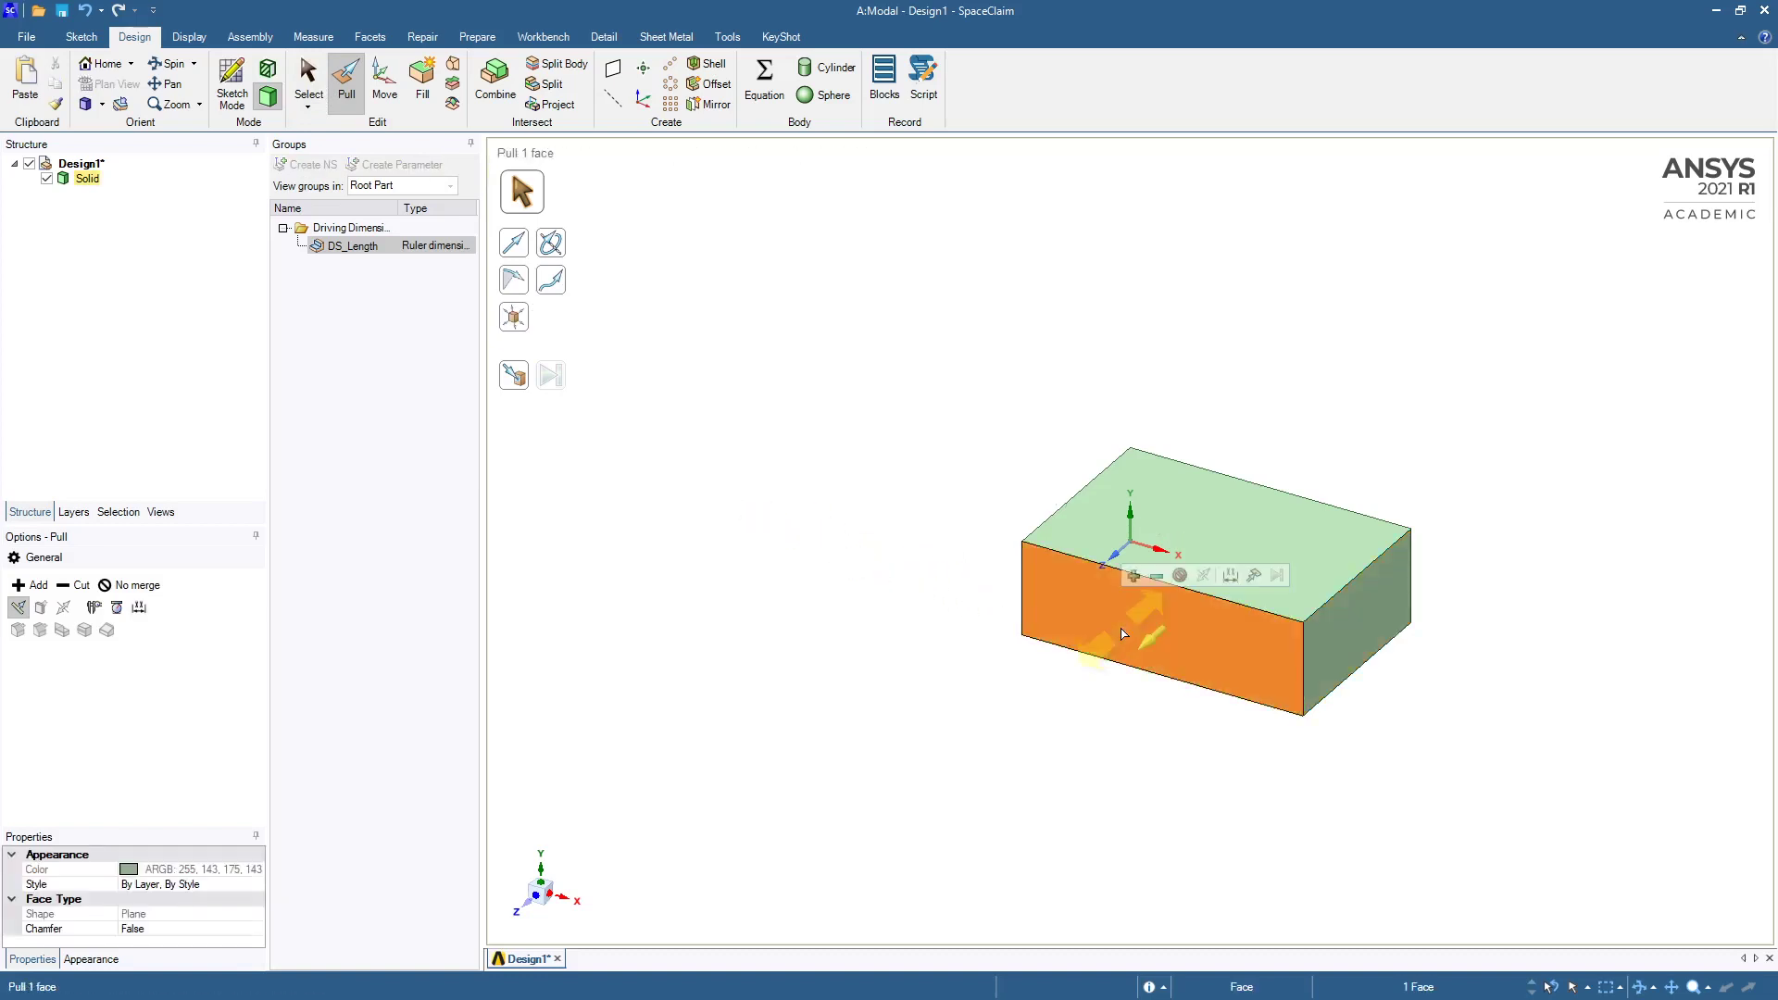
pyautogui.click(1230, 575)
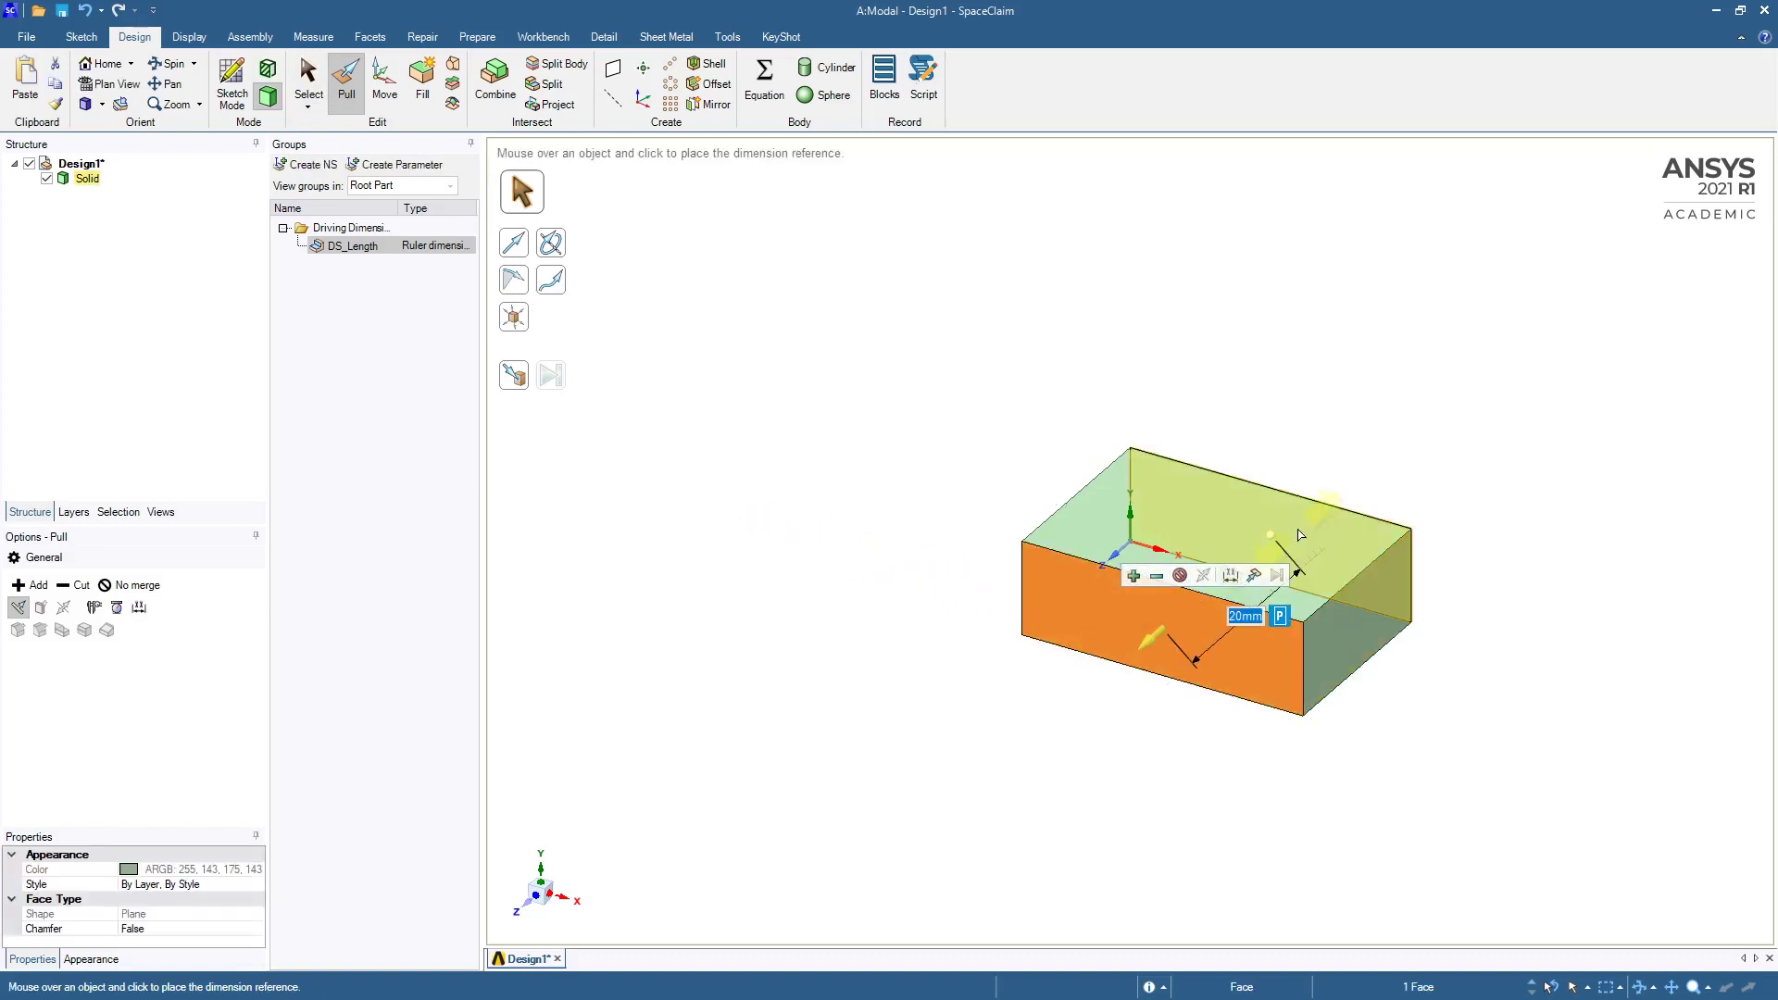
pyautogui.click(1281, 617)
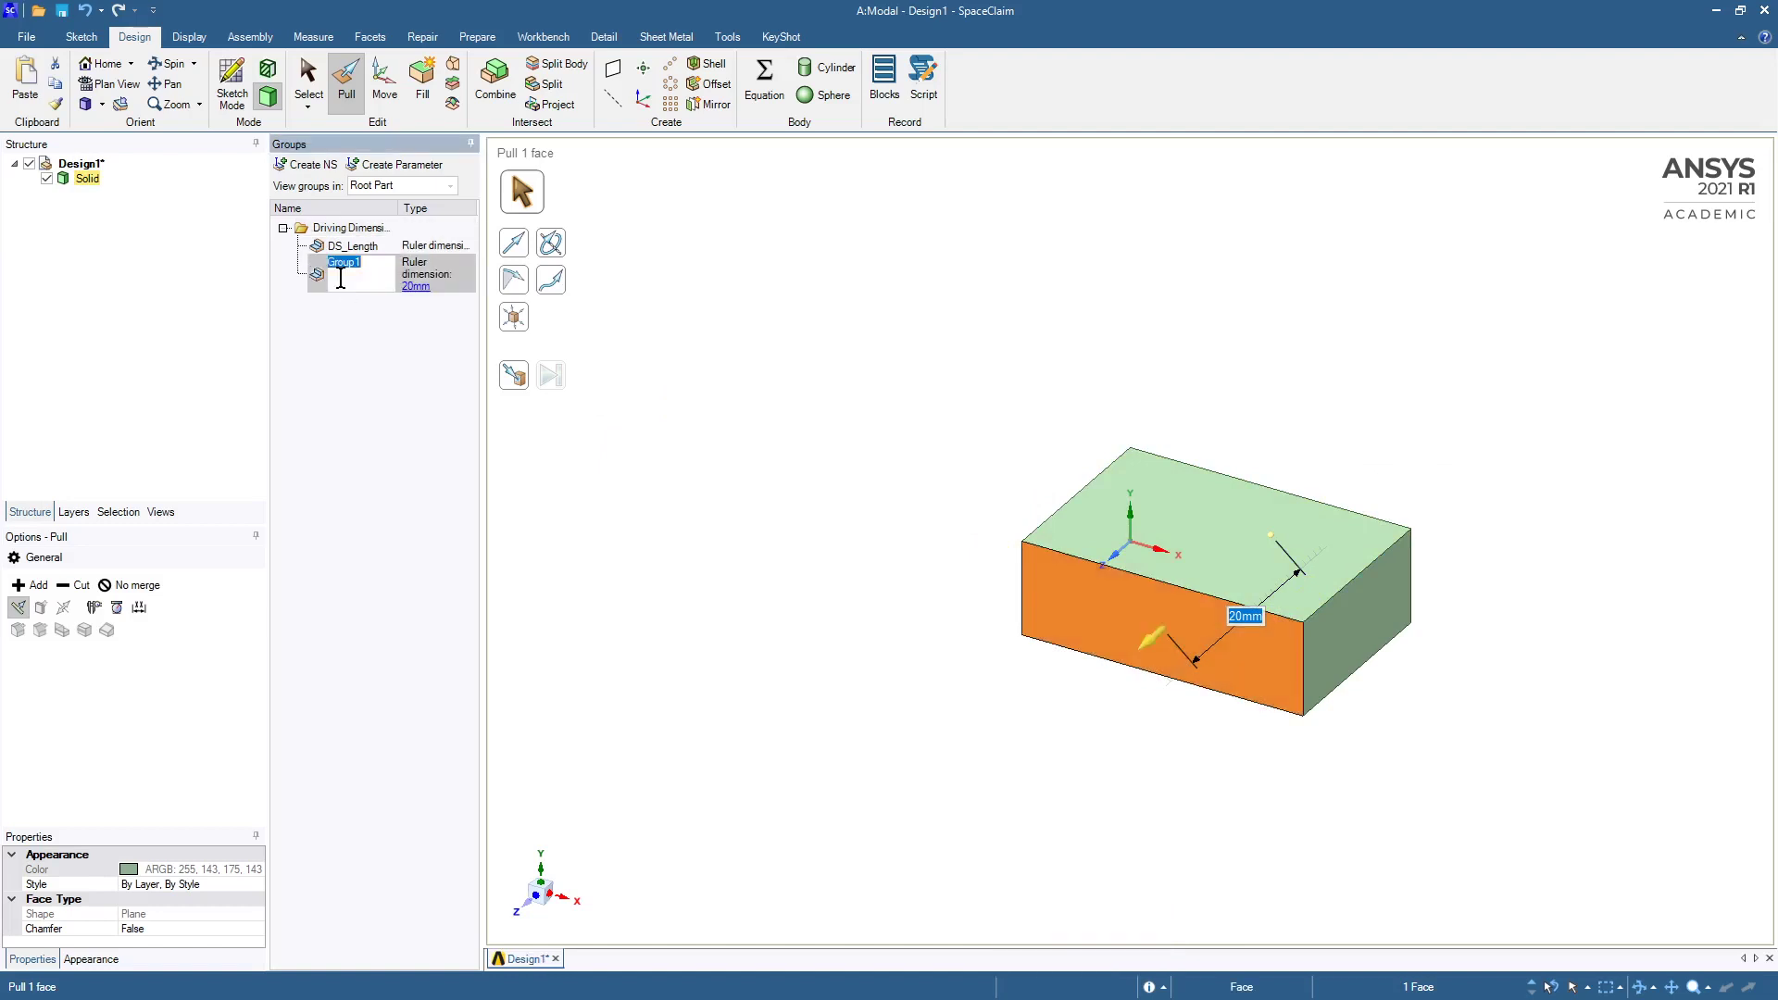
pyautogui.write('DS_Width')
pyautogui.press('Return')
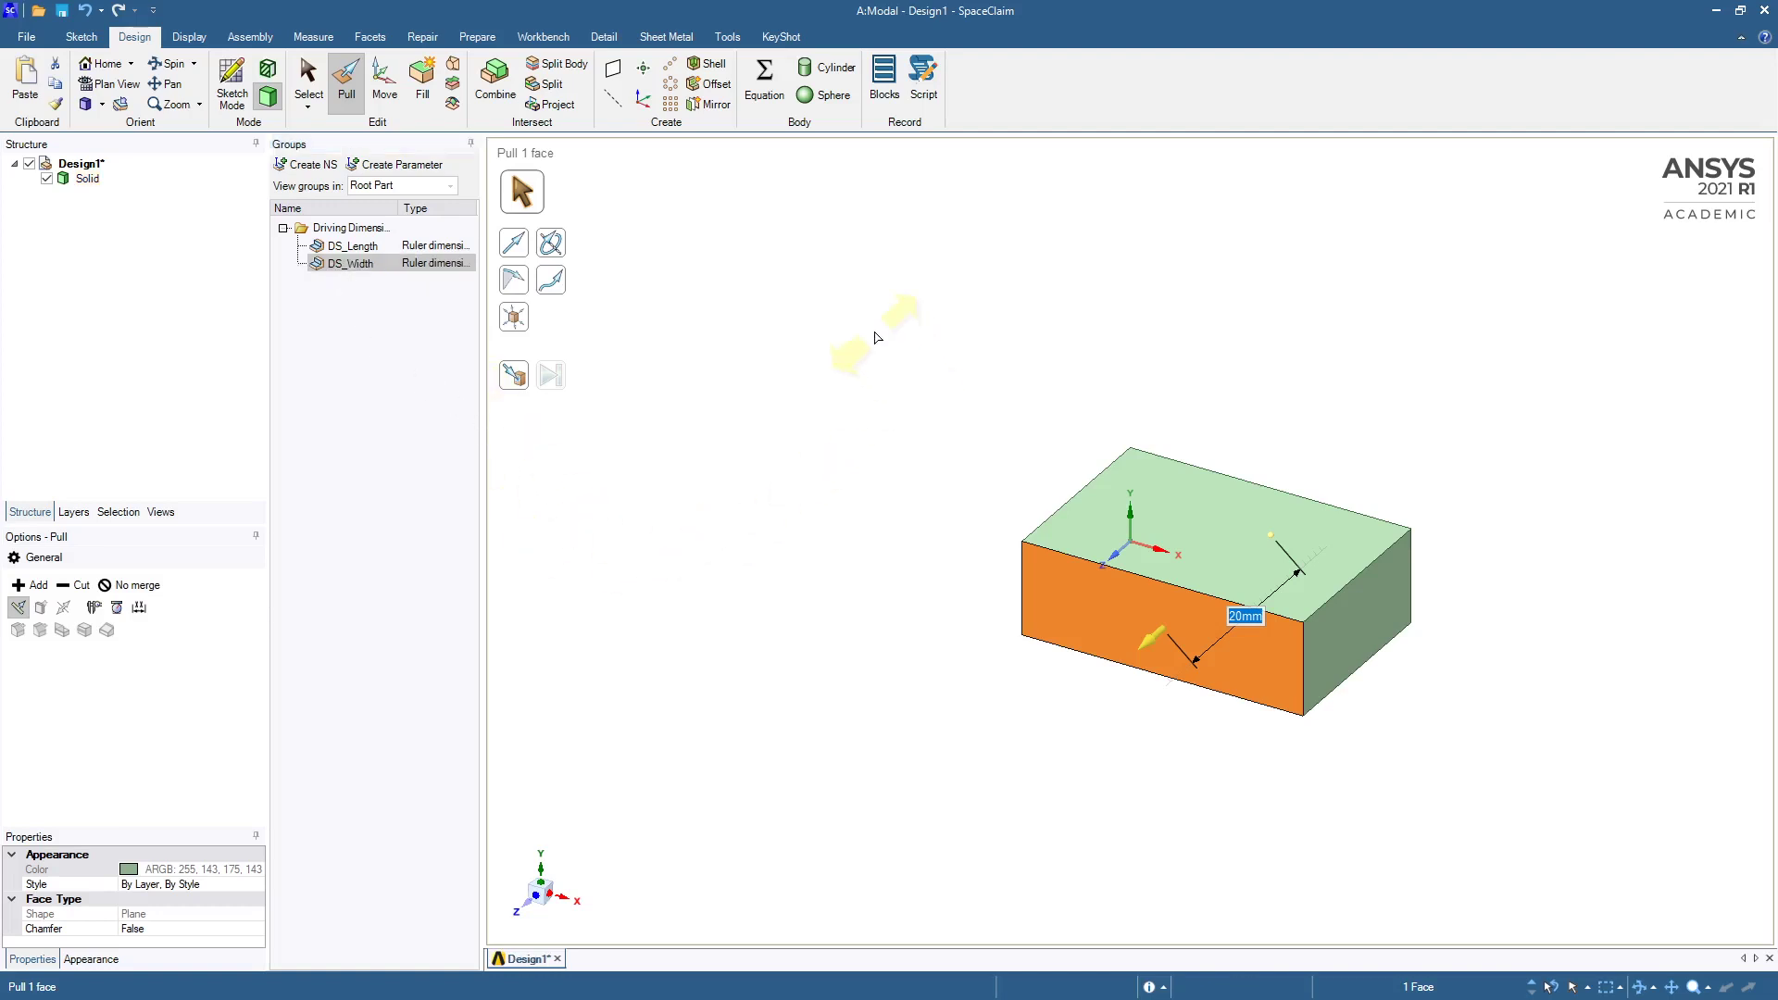
# Dimension the 10 mm height from top face to bottom, make it driving, and name it DS_Height.
pyautogui.click(880, 345)
pyautogui.click(1239, 556)
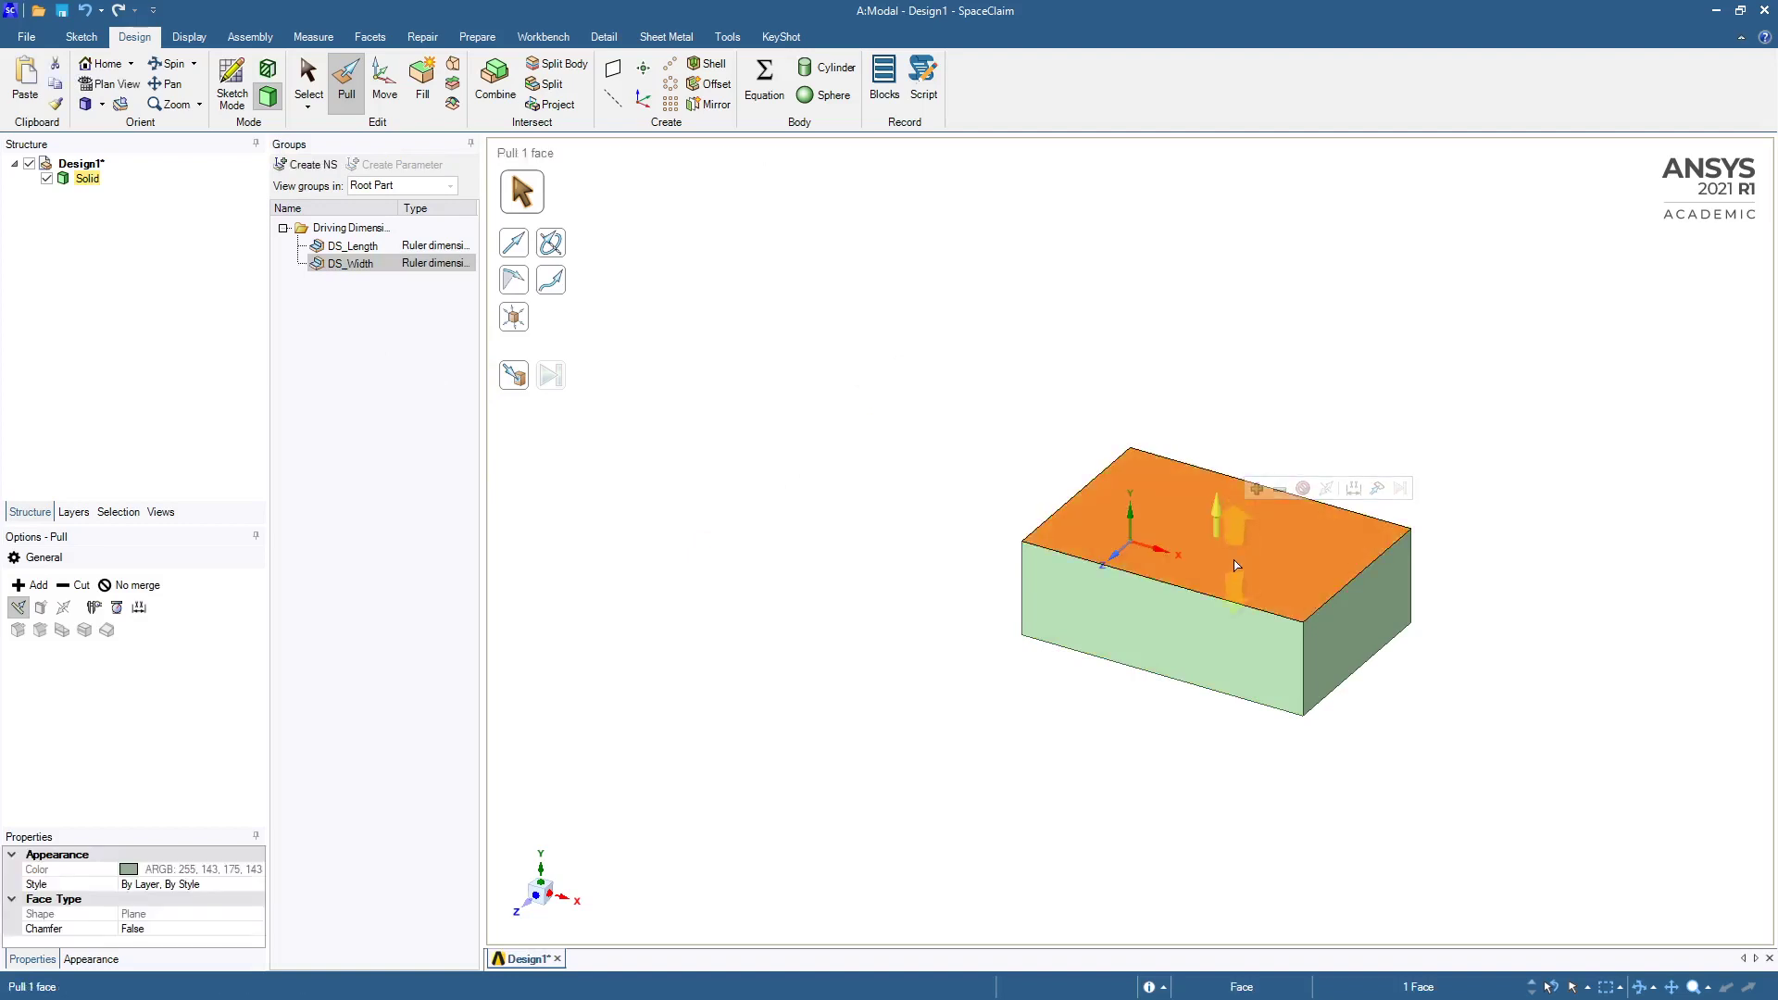
pyautogui.click(1354, 489)
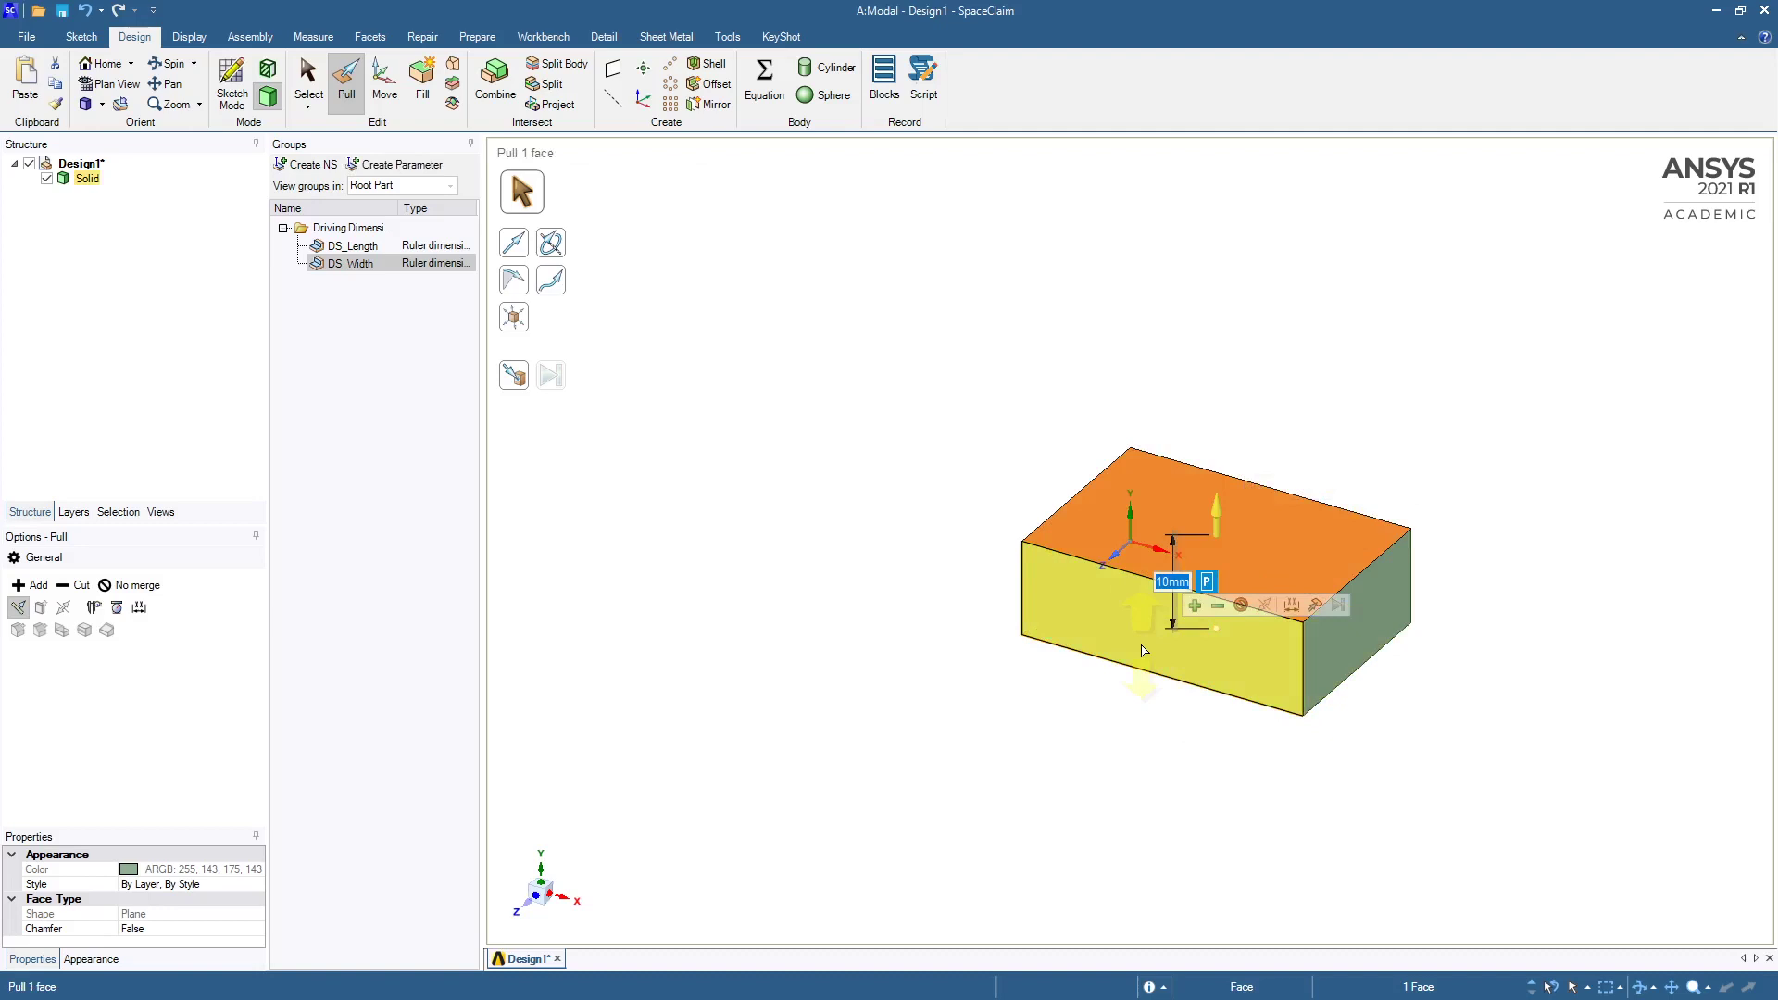
pyautogui.click(1181, 656)
pyautogui.click(1208, 583)
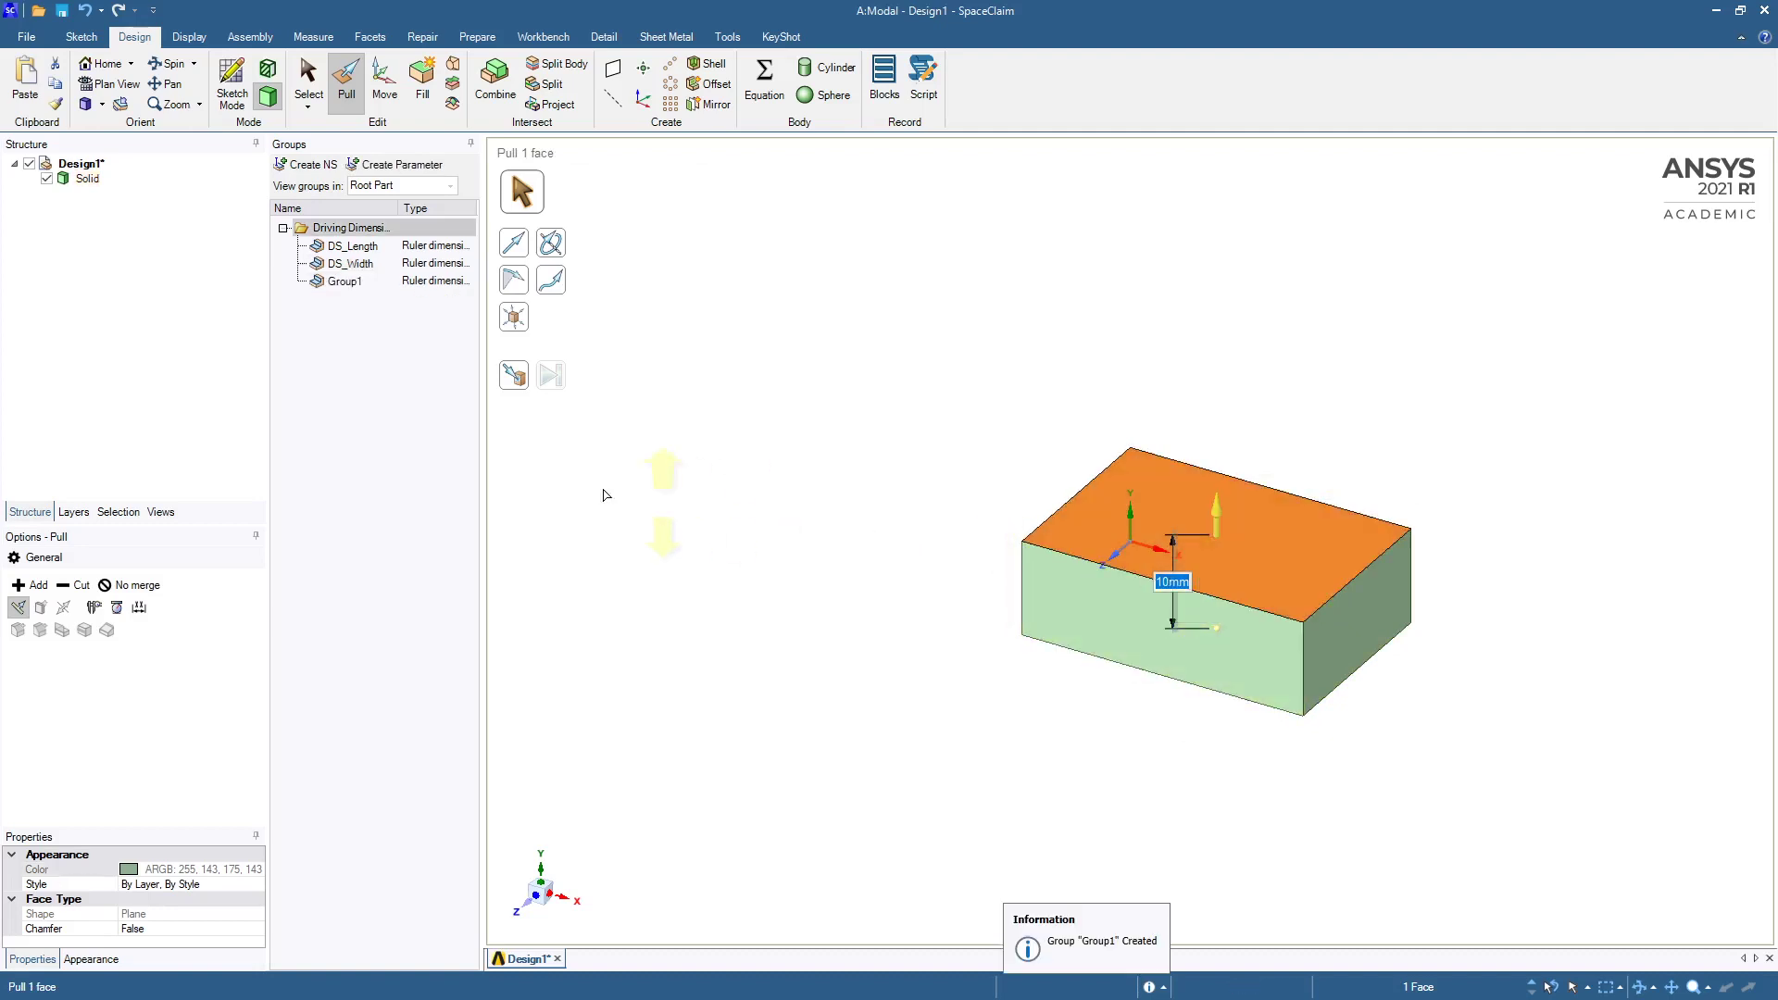
pyautogui.click(348, 283)
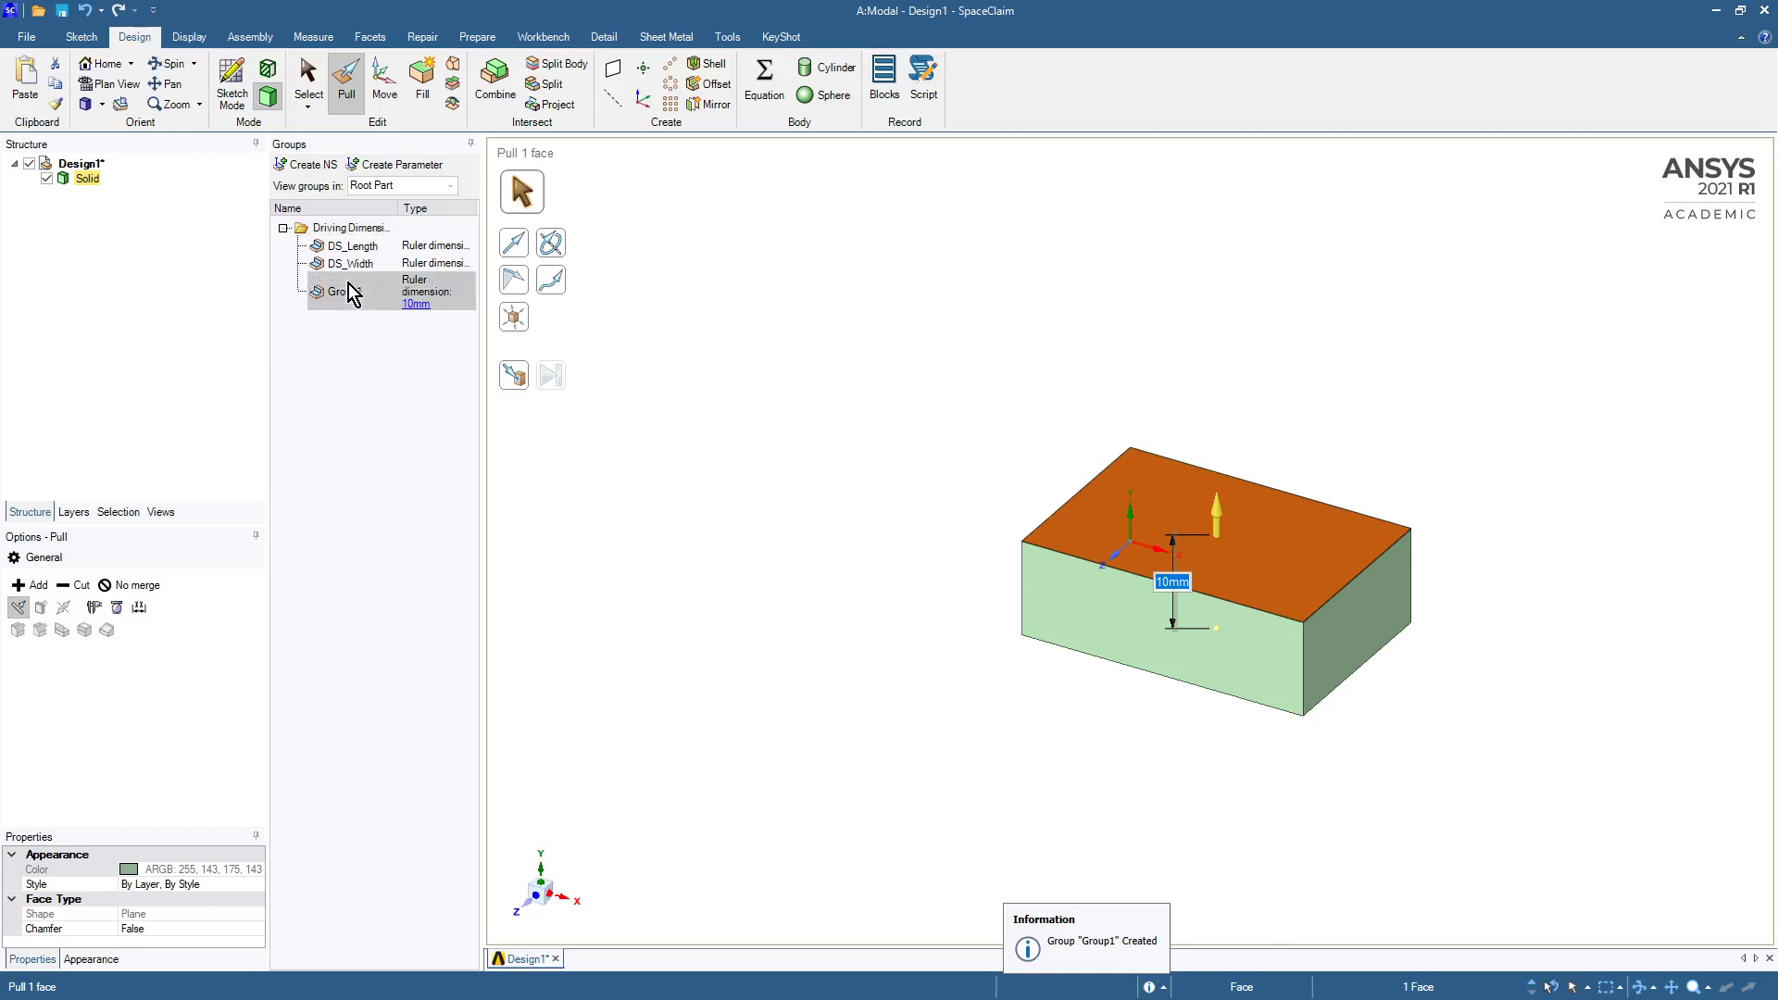
pyautogui.click(344, 293)
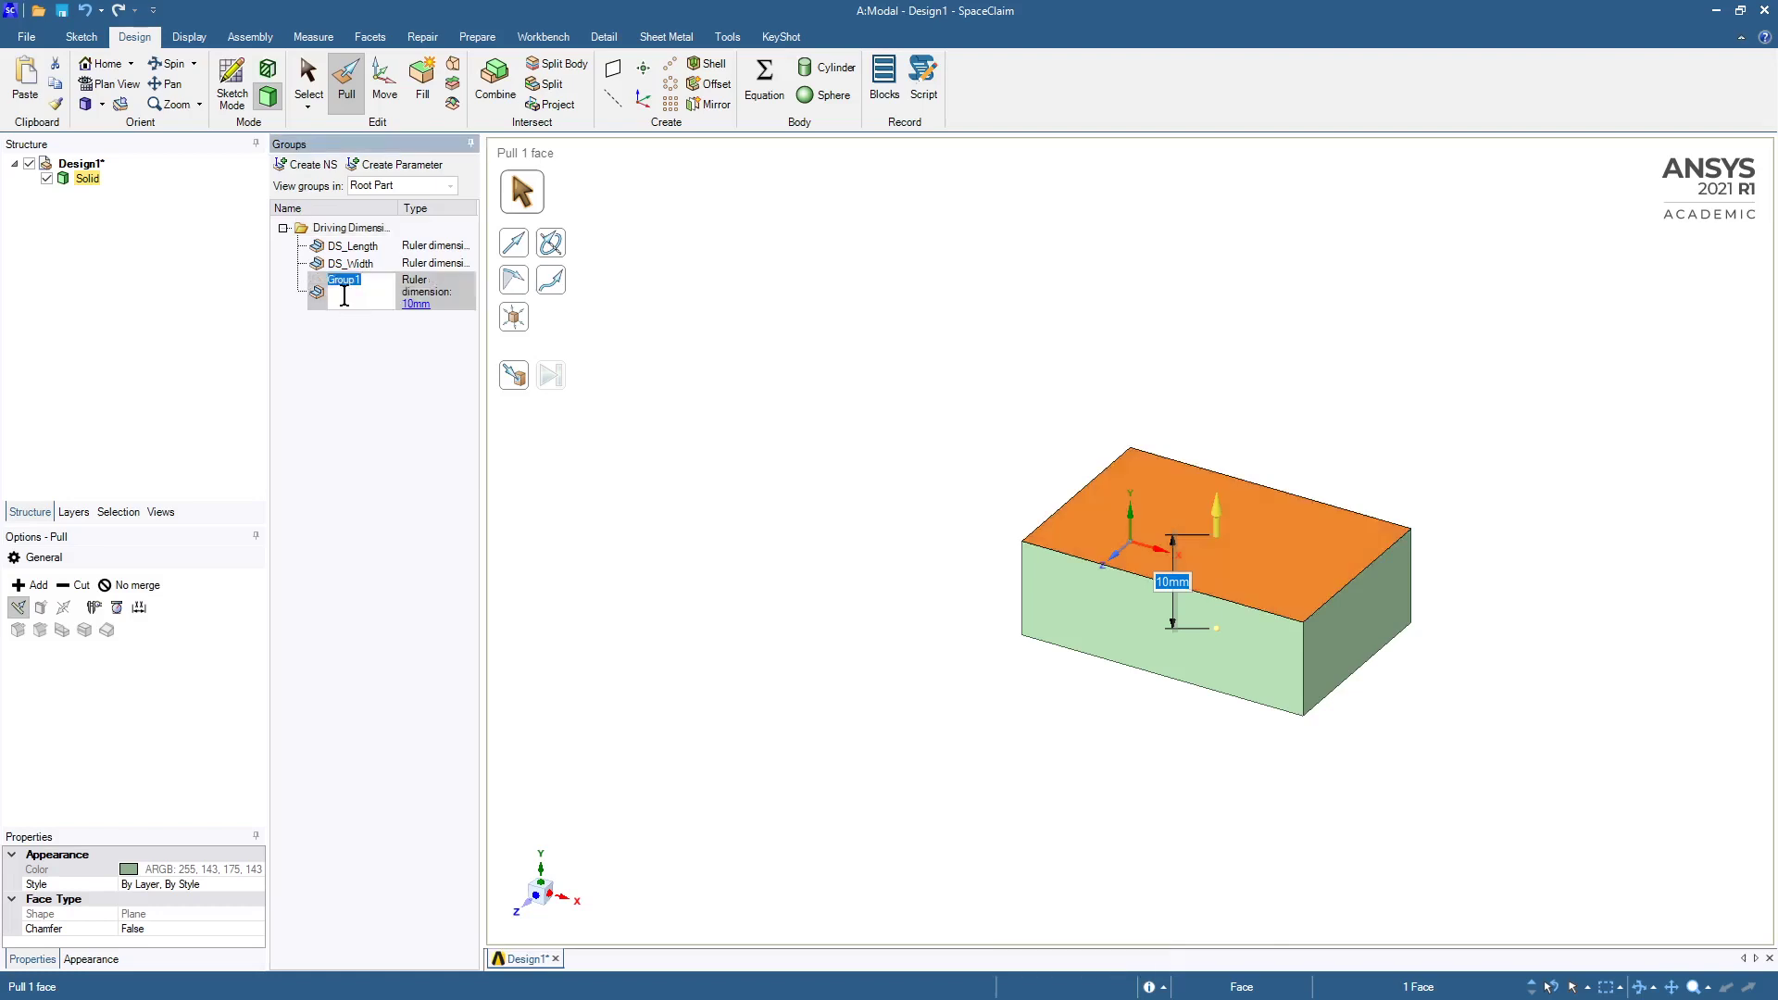
pyautogui.write('DS_')
pyautogui.write('T')
pyautogui.write('eight')
pyautogui.press('Return')
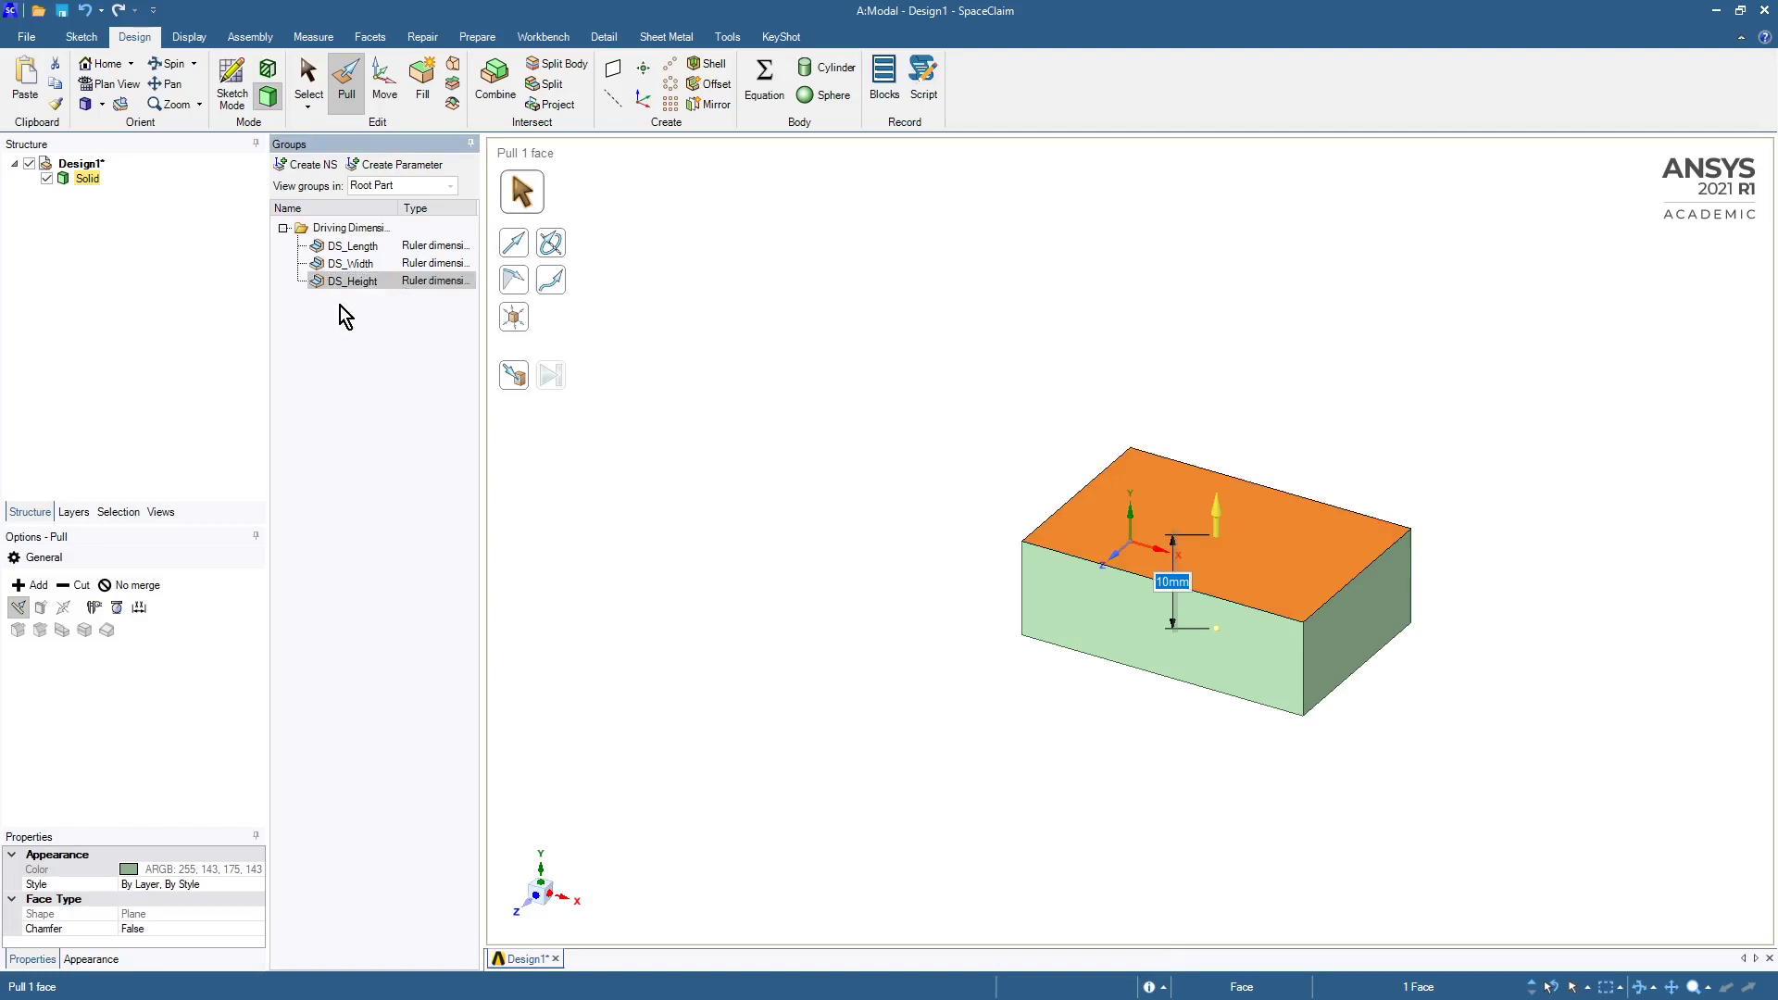
# Replace the DS_Length 30 mm value with a longer length and apply it.
pyautogui.click(569, 443)
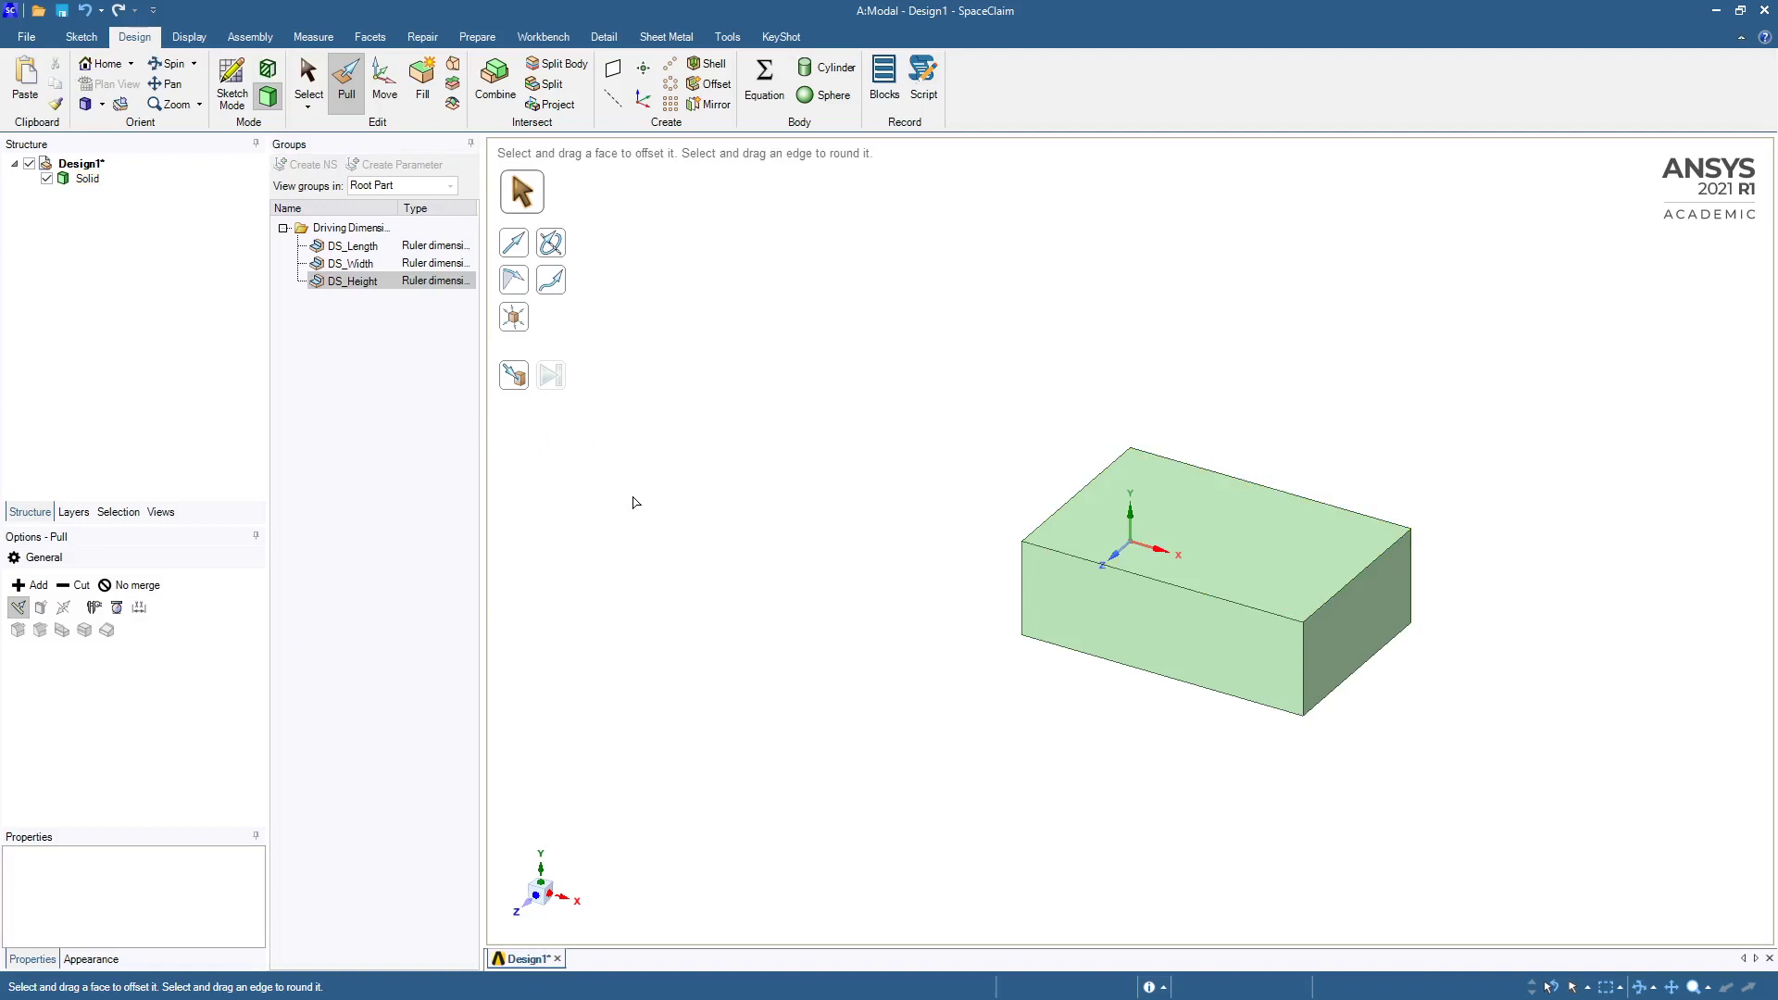
pyautogui.click(362, 244)
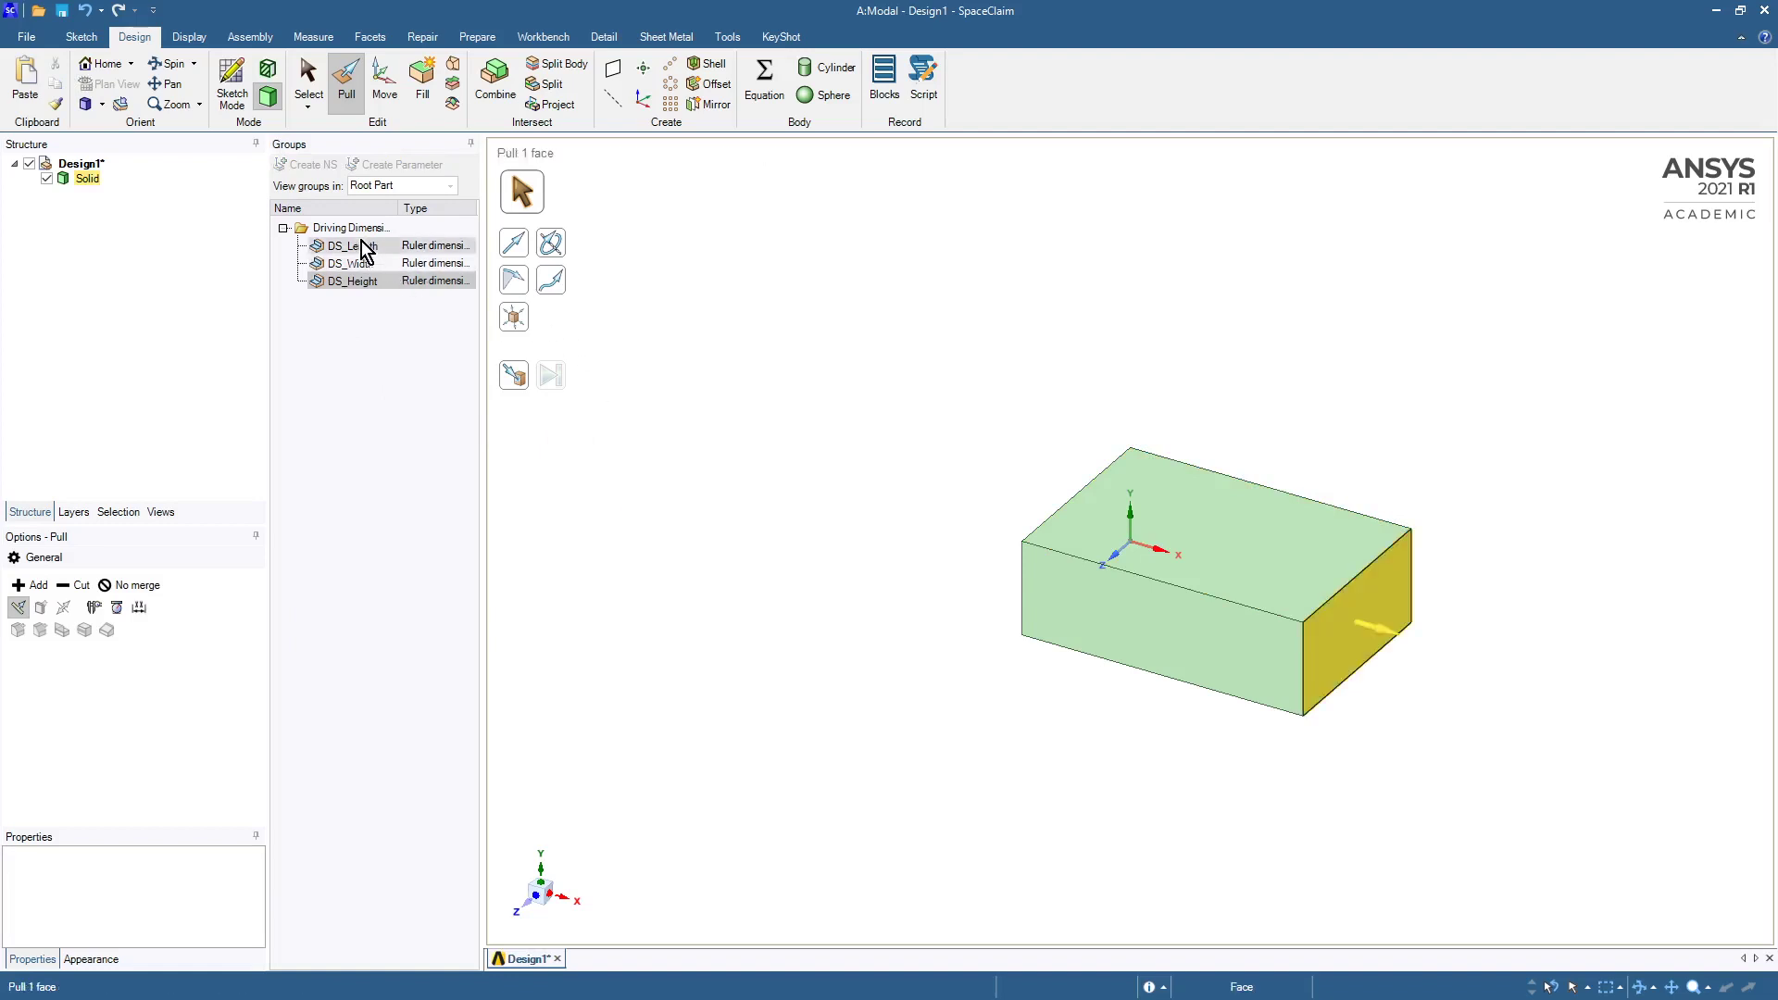
pyautogui.click(362, 248)
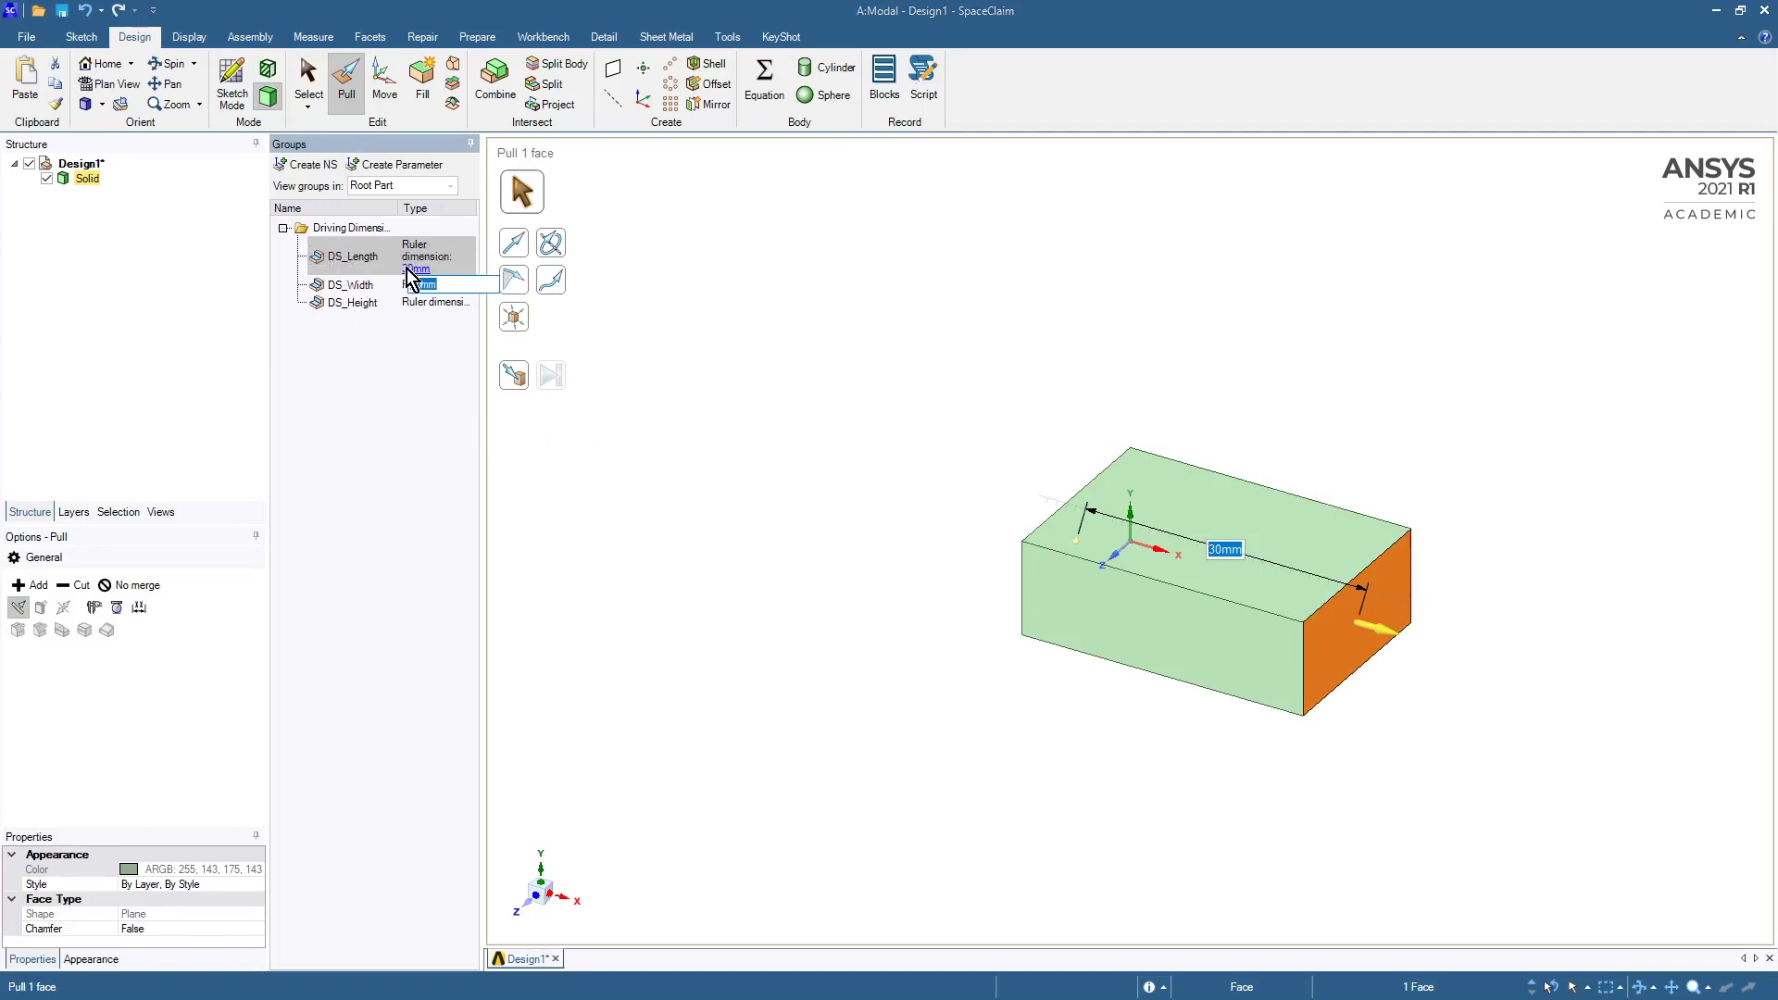
pyautogui.press('BackSpace')
pyautogui.click(332, 430)
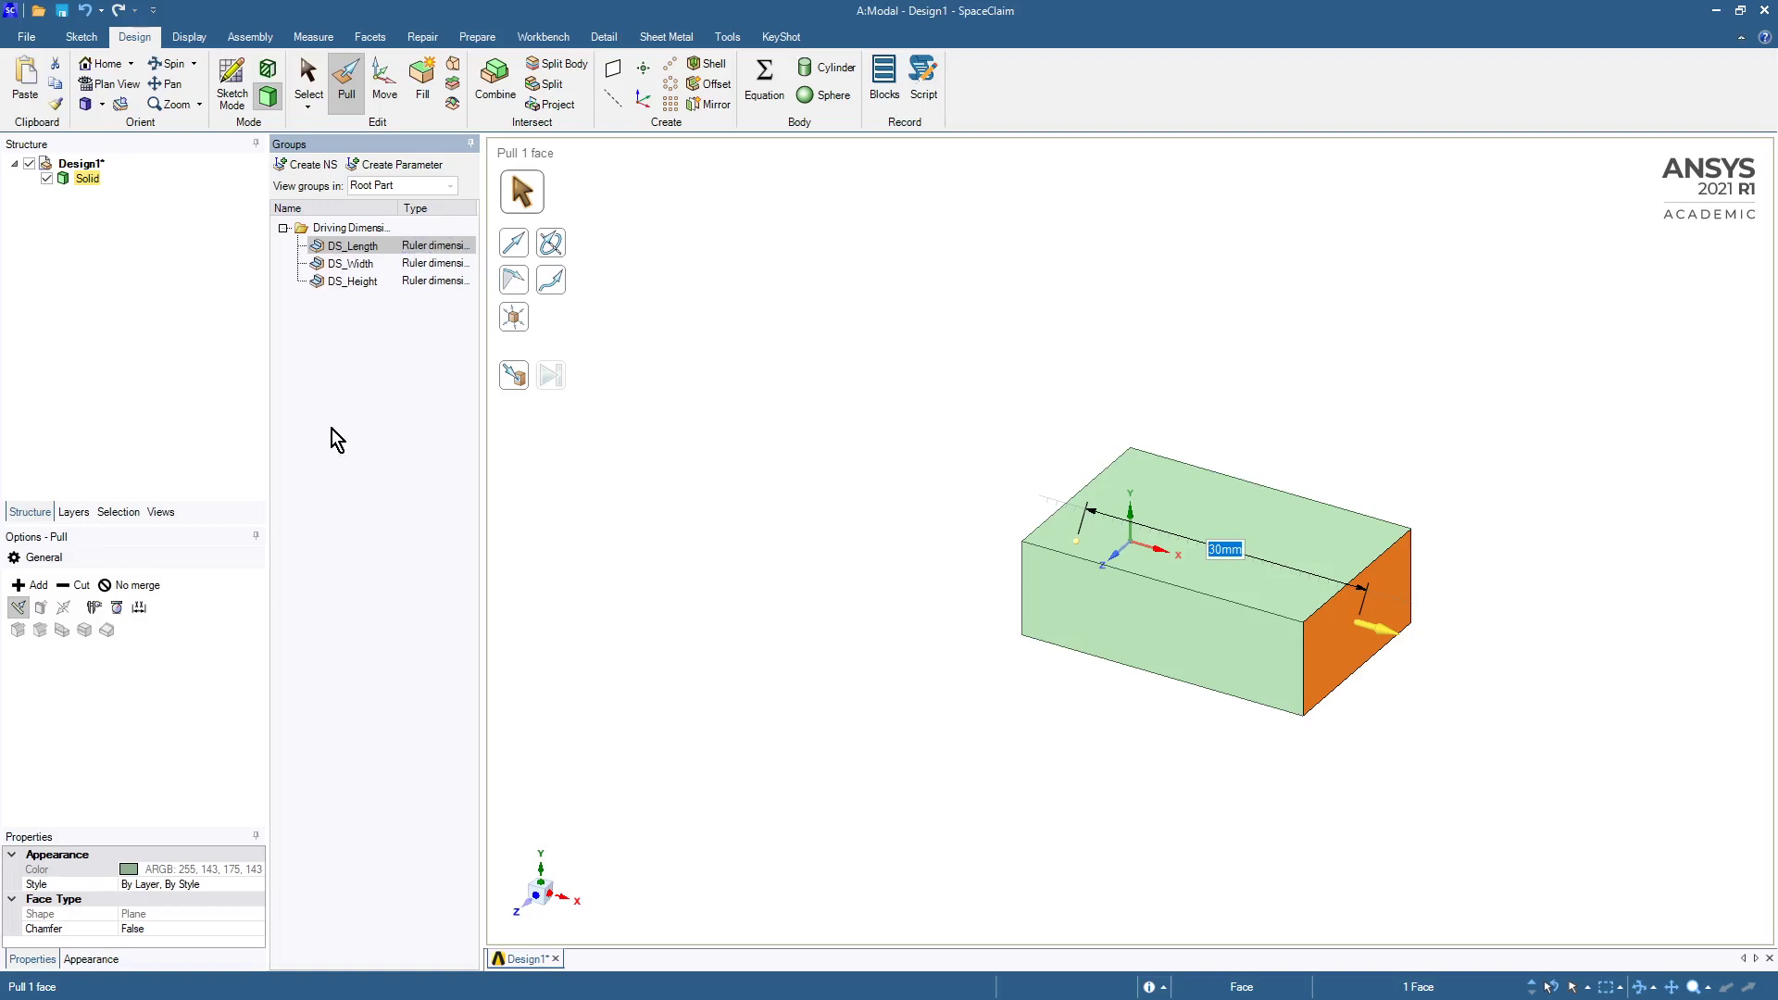
pyautogui.click(672, 576)
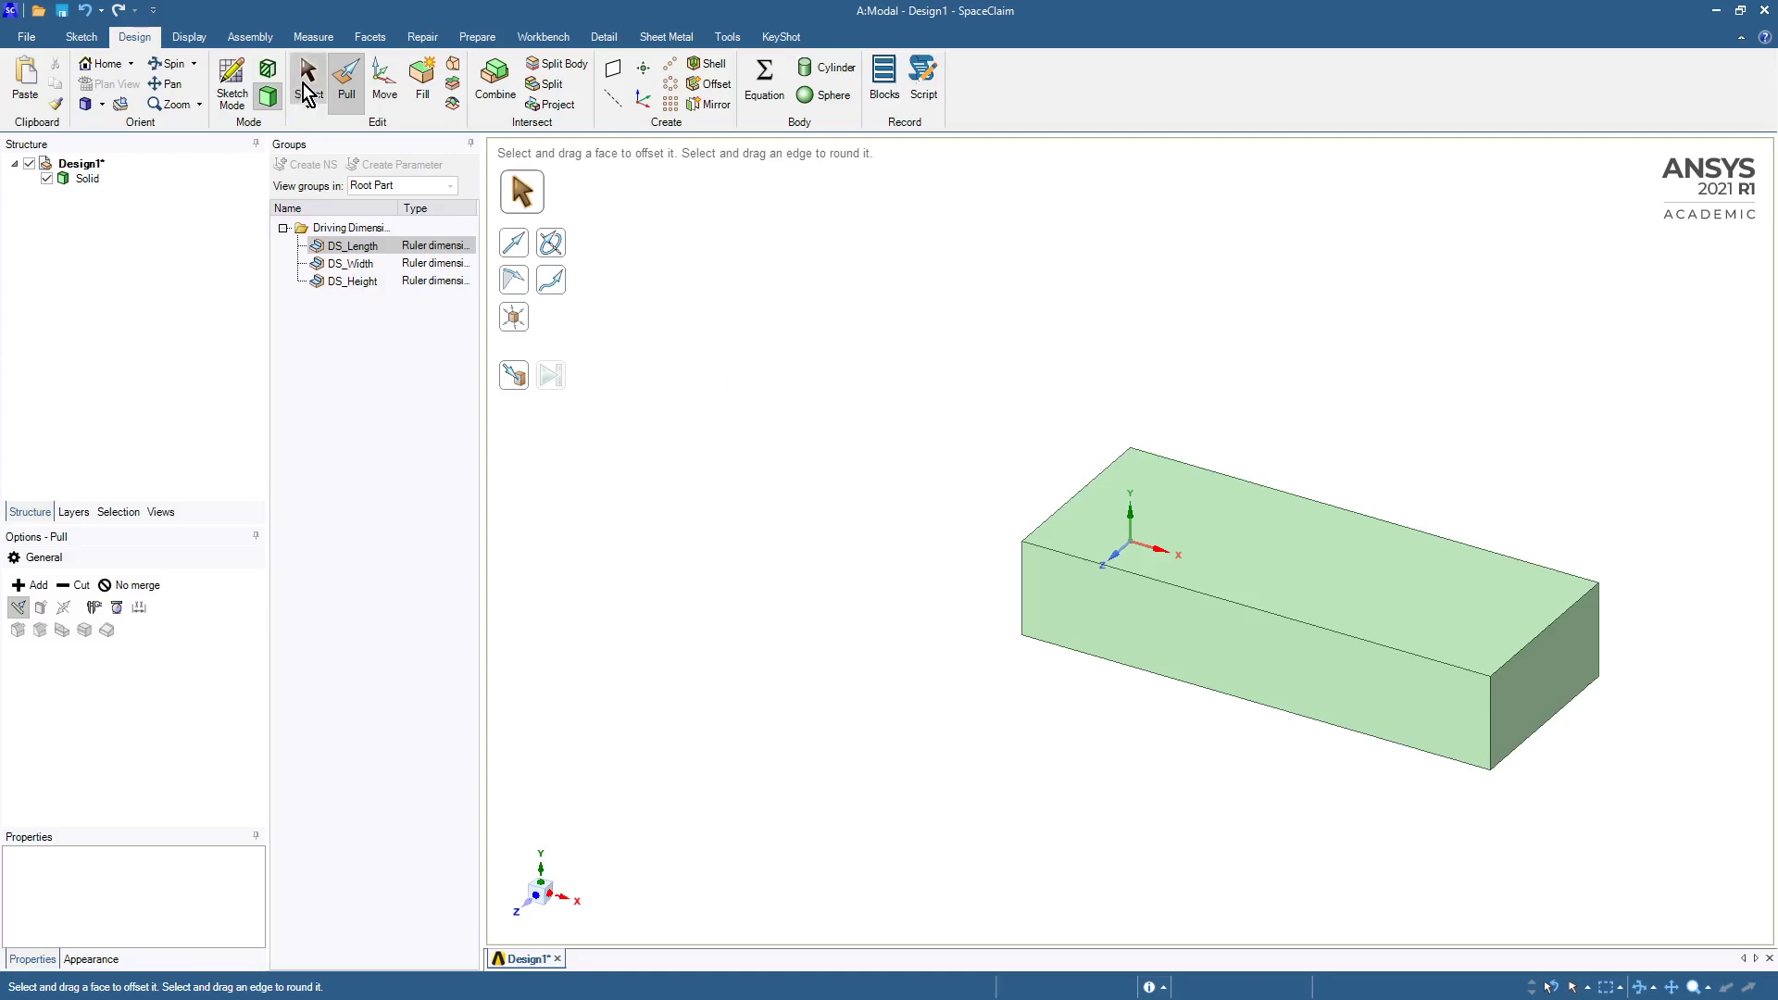
# Sketch a circle on the block's top face near its right end and pull it through as a hole.
pyautogui.click(267, 96)
pyautogui.click(1403, 595)
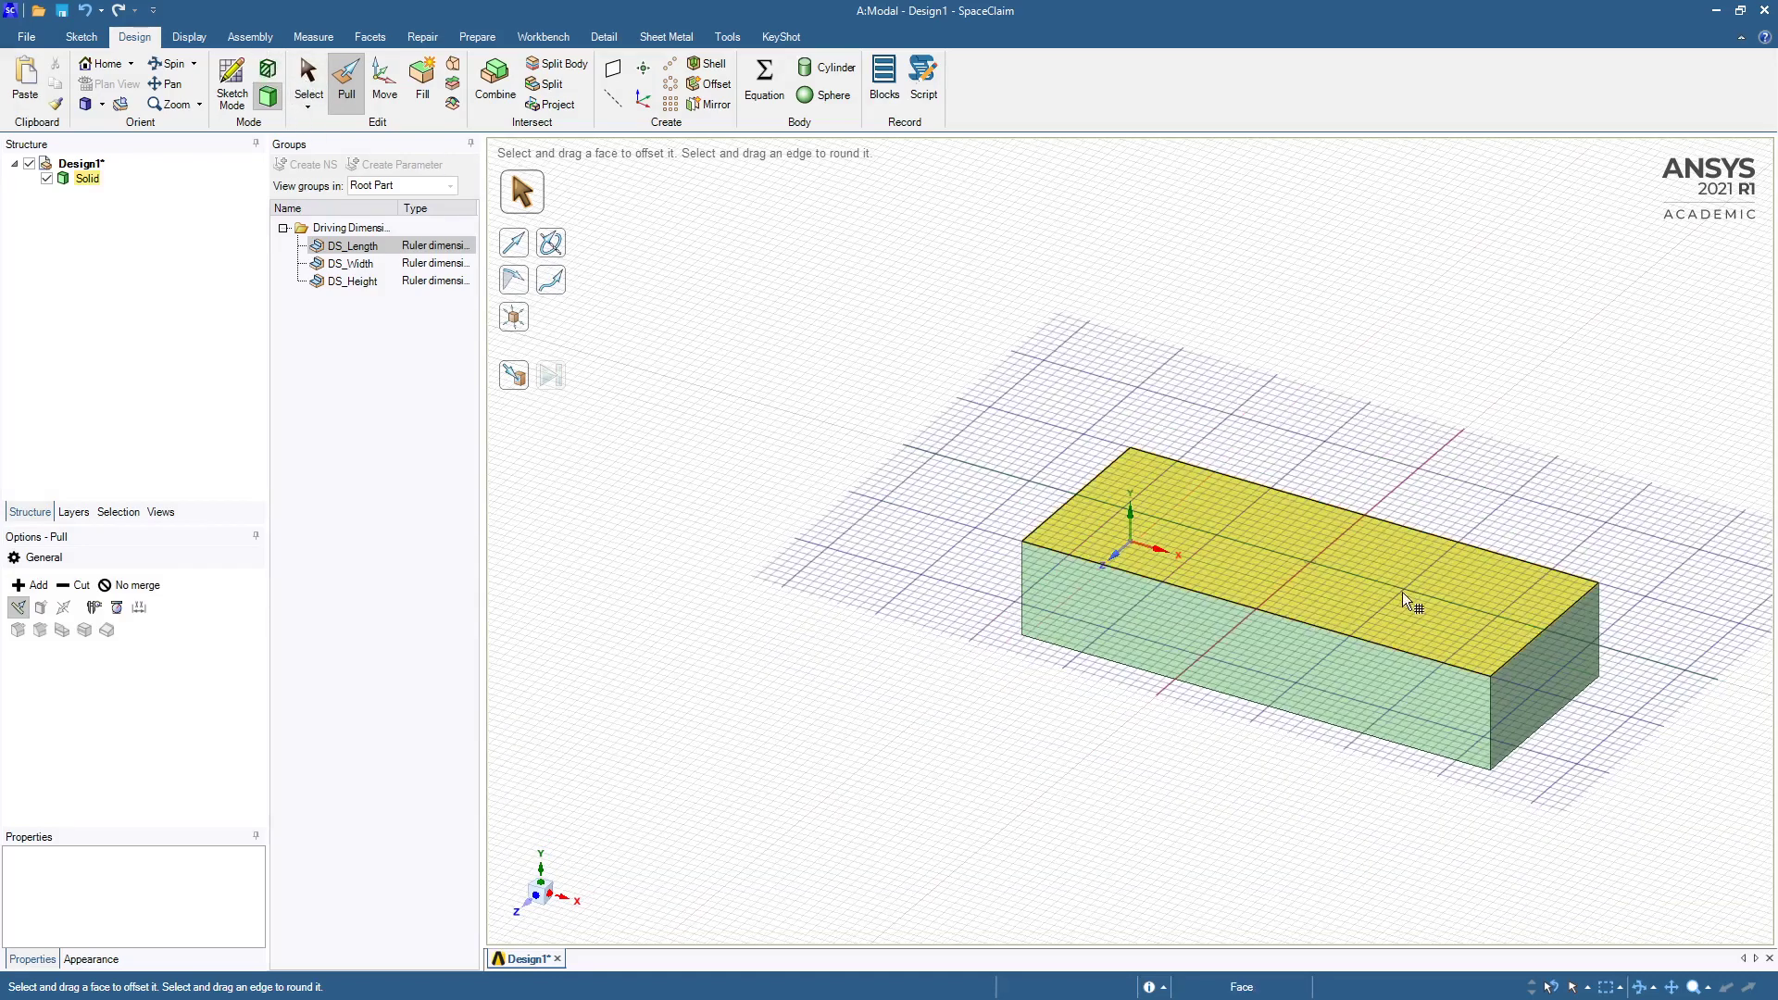
pyautogui.press('x')
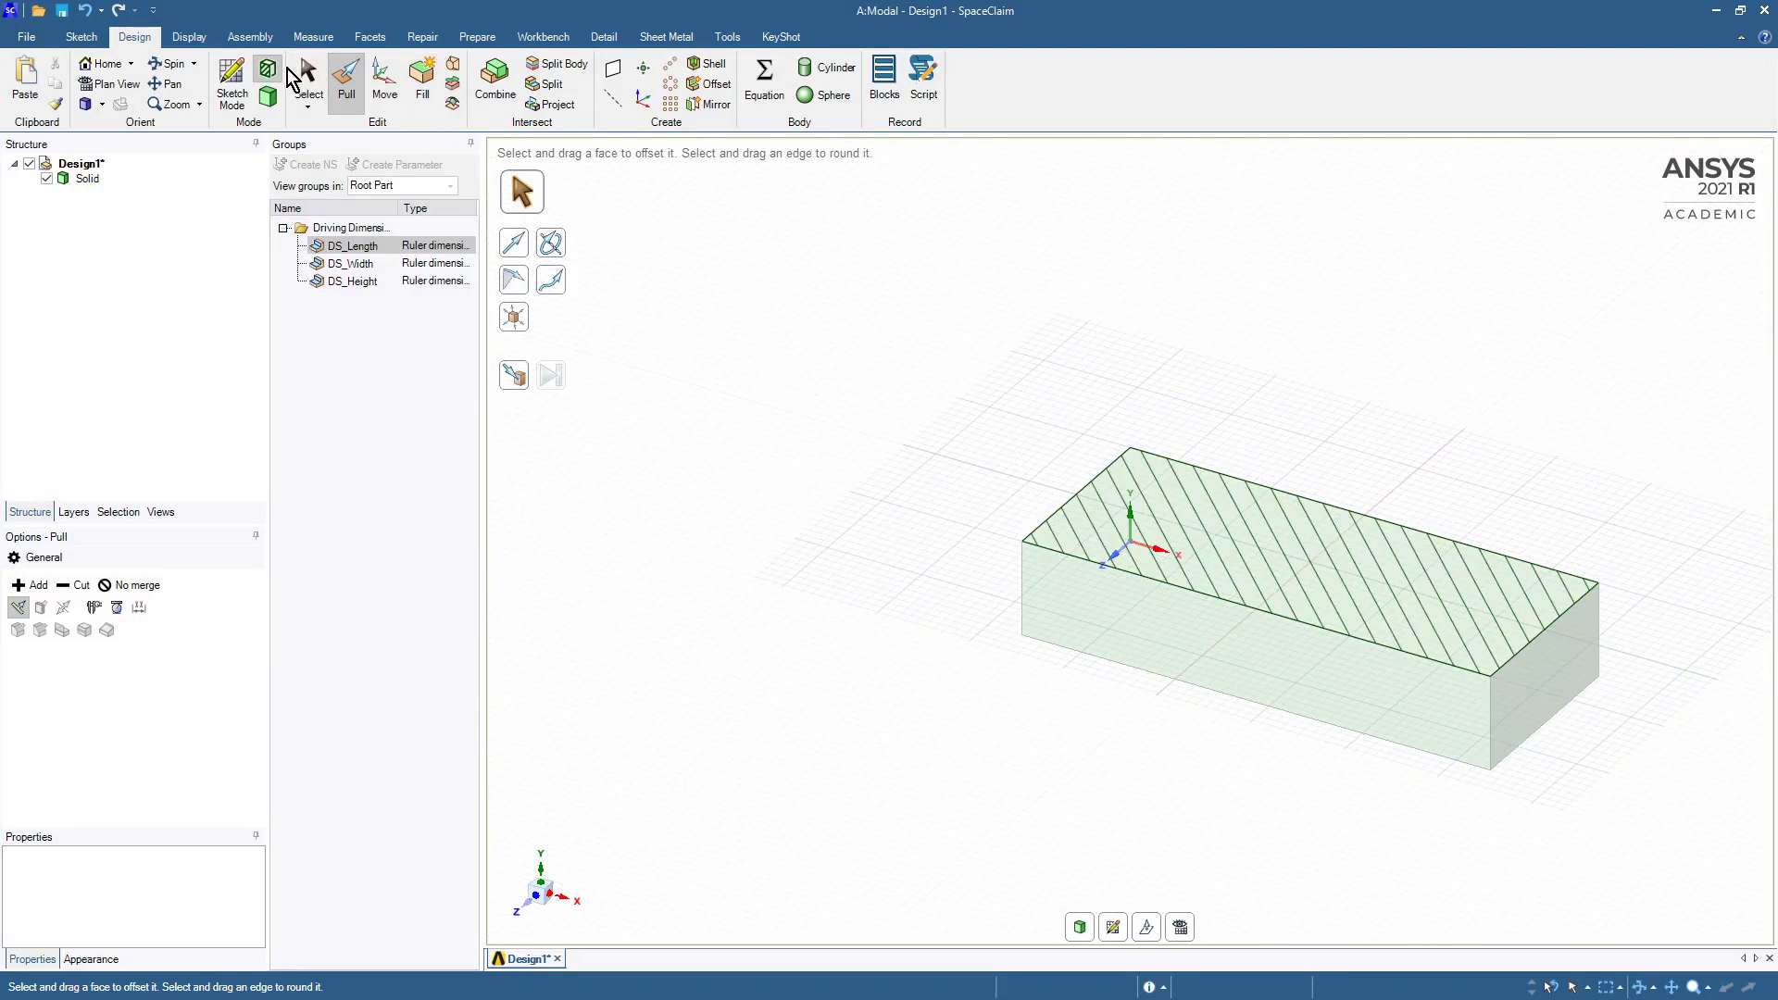
pyautogui.click(231, 94)
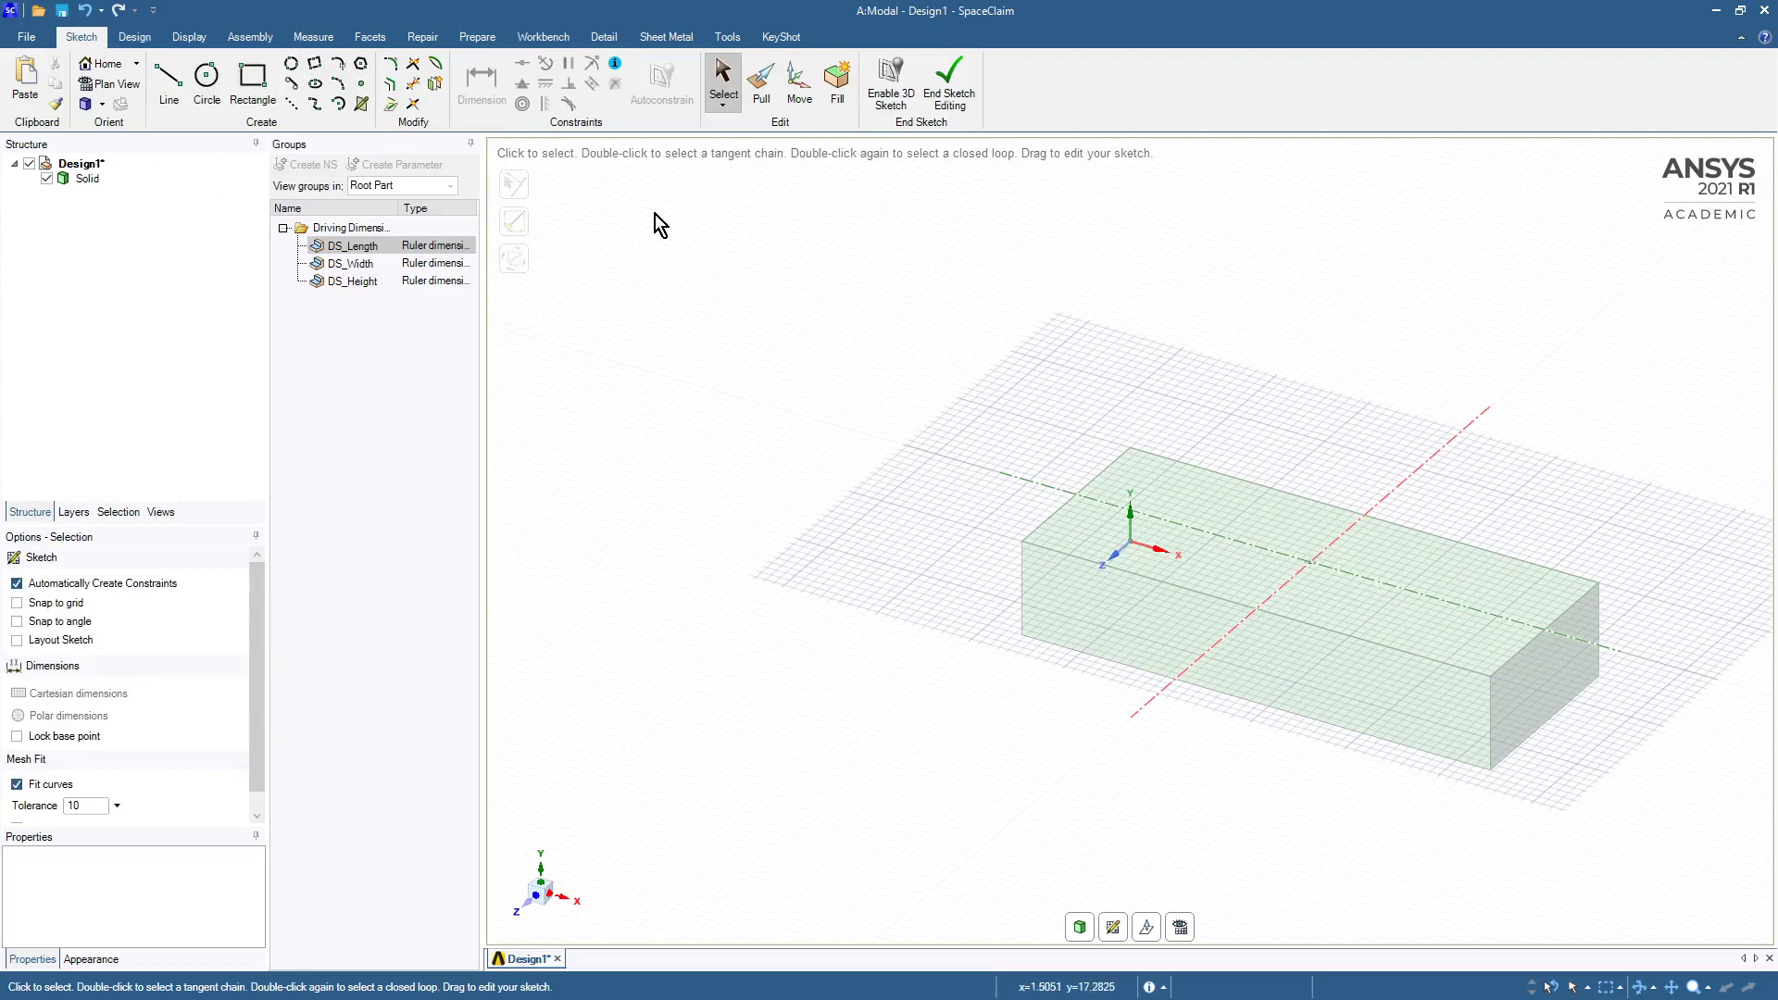
pyautogui.click(206, 77)
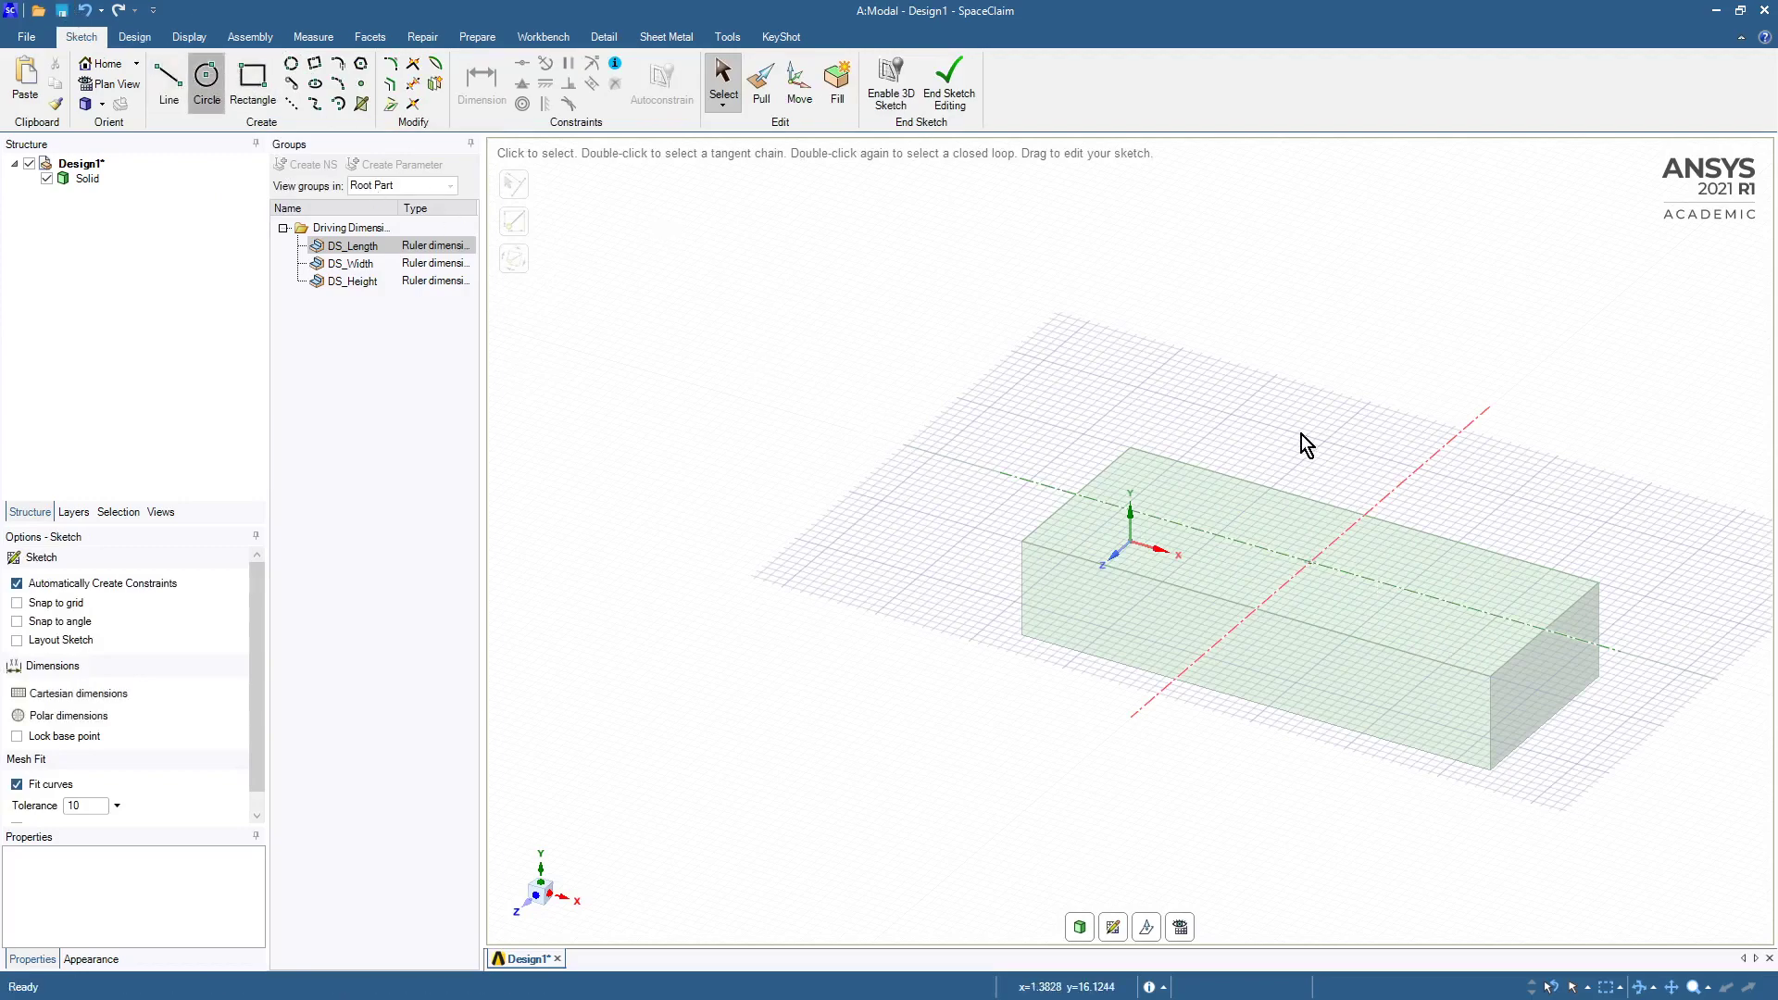
pyautogui.click(1450, 603)
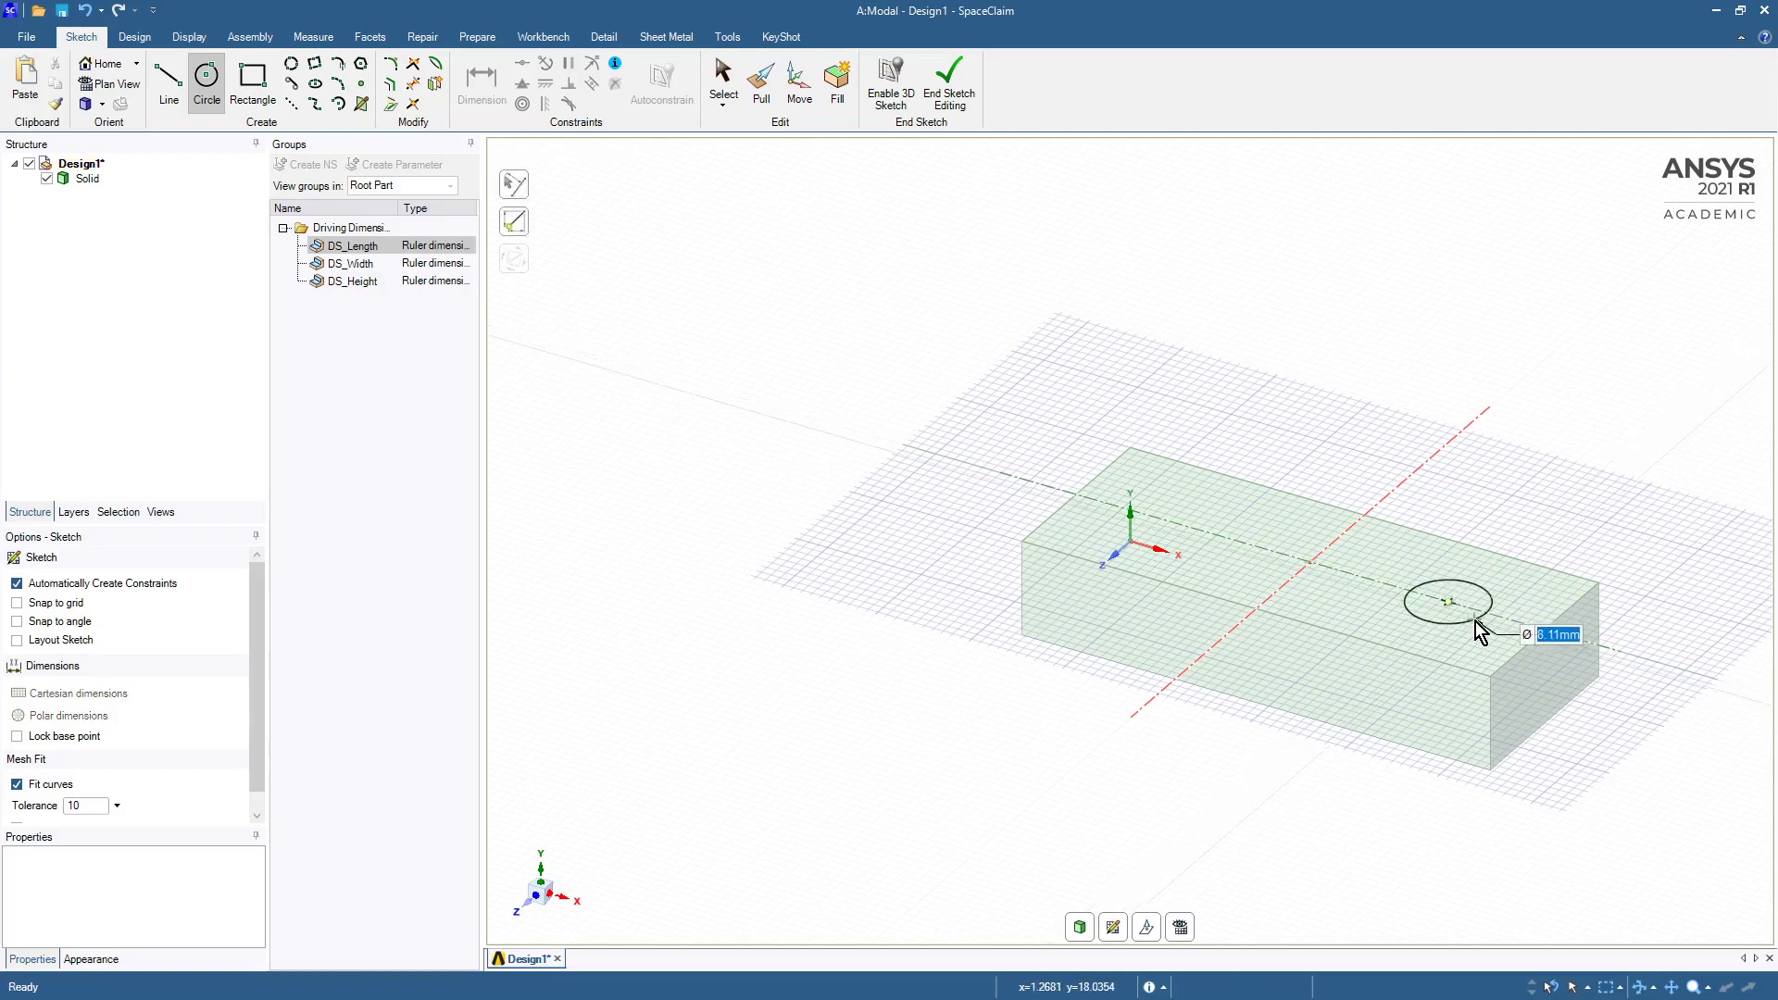
pyautogui.click(1475, 620)
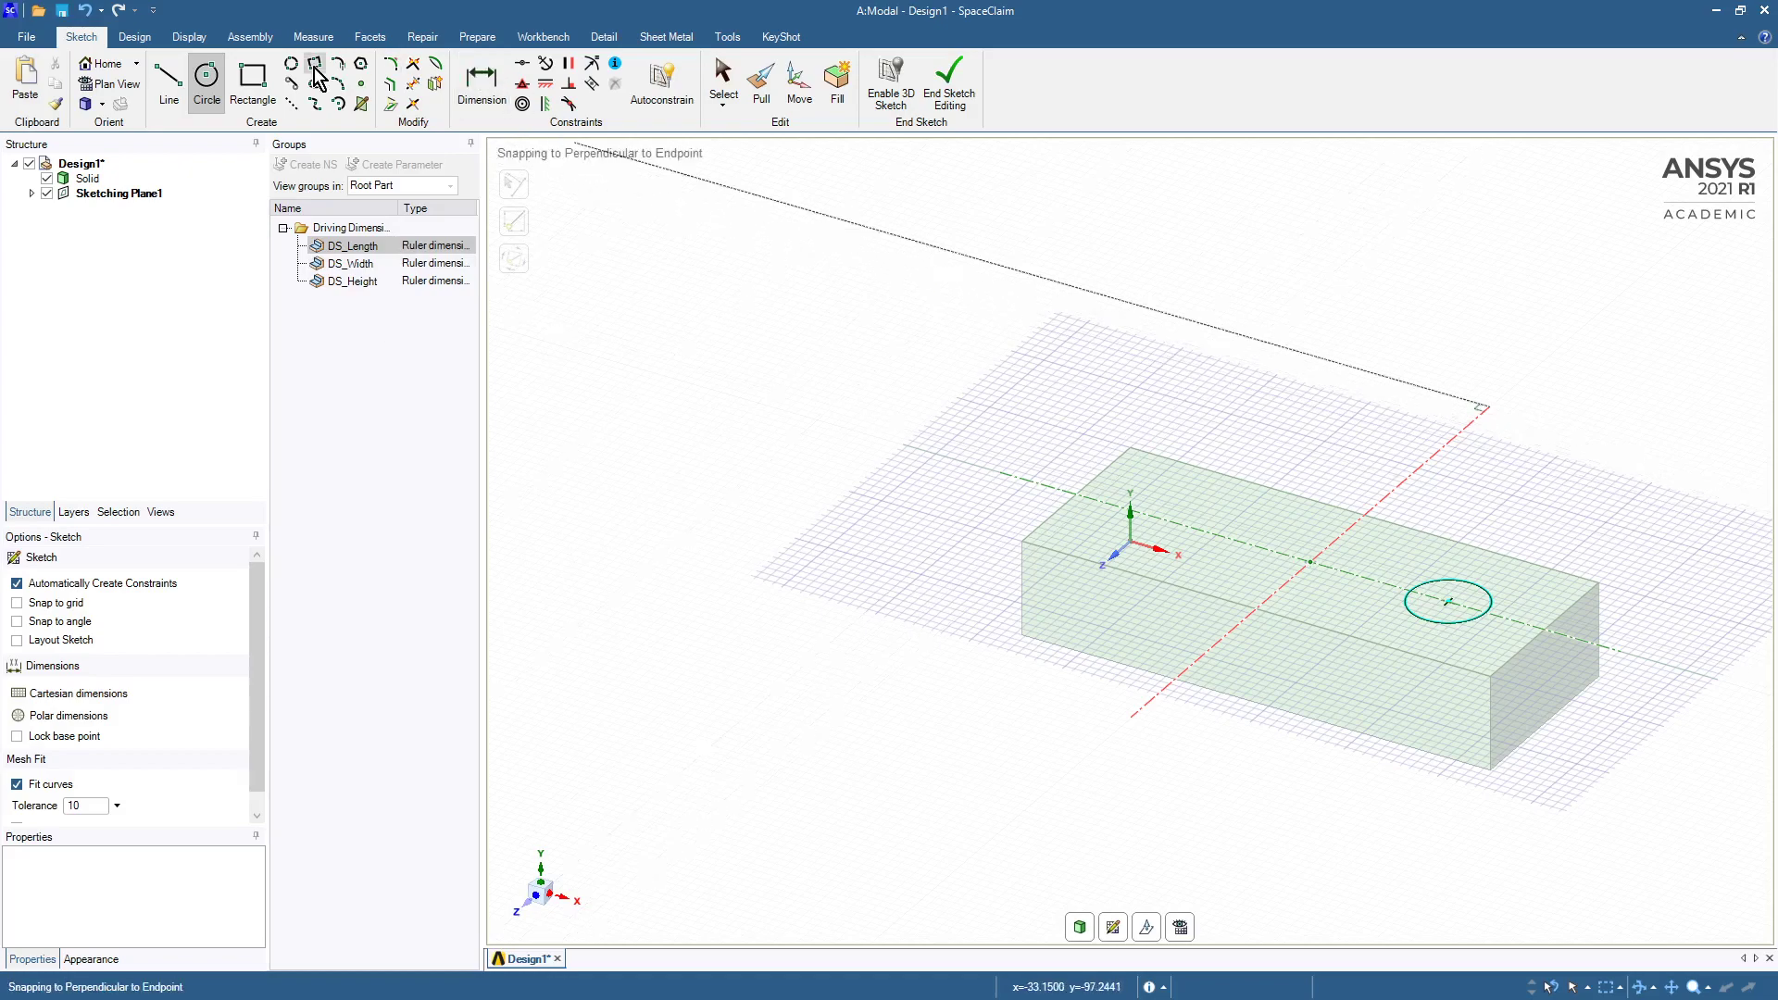
pyautogui.click(761, 81)
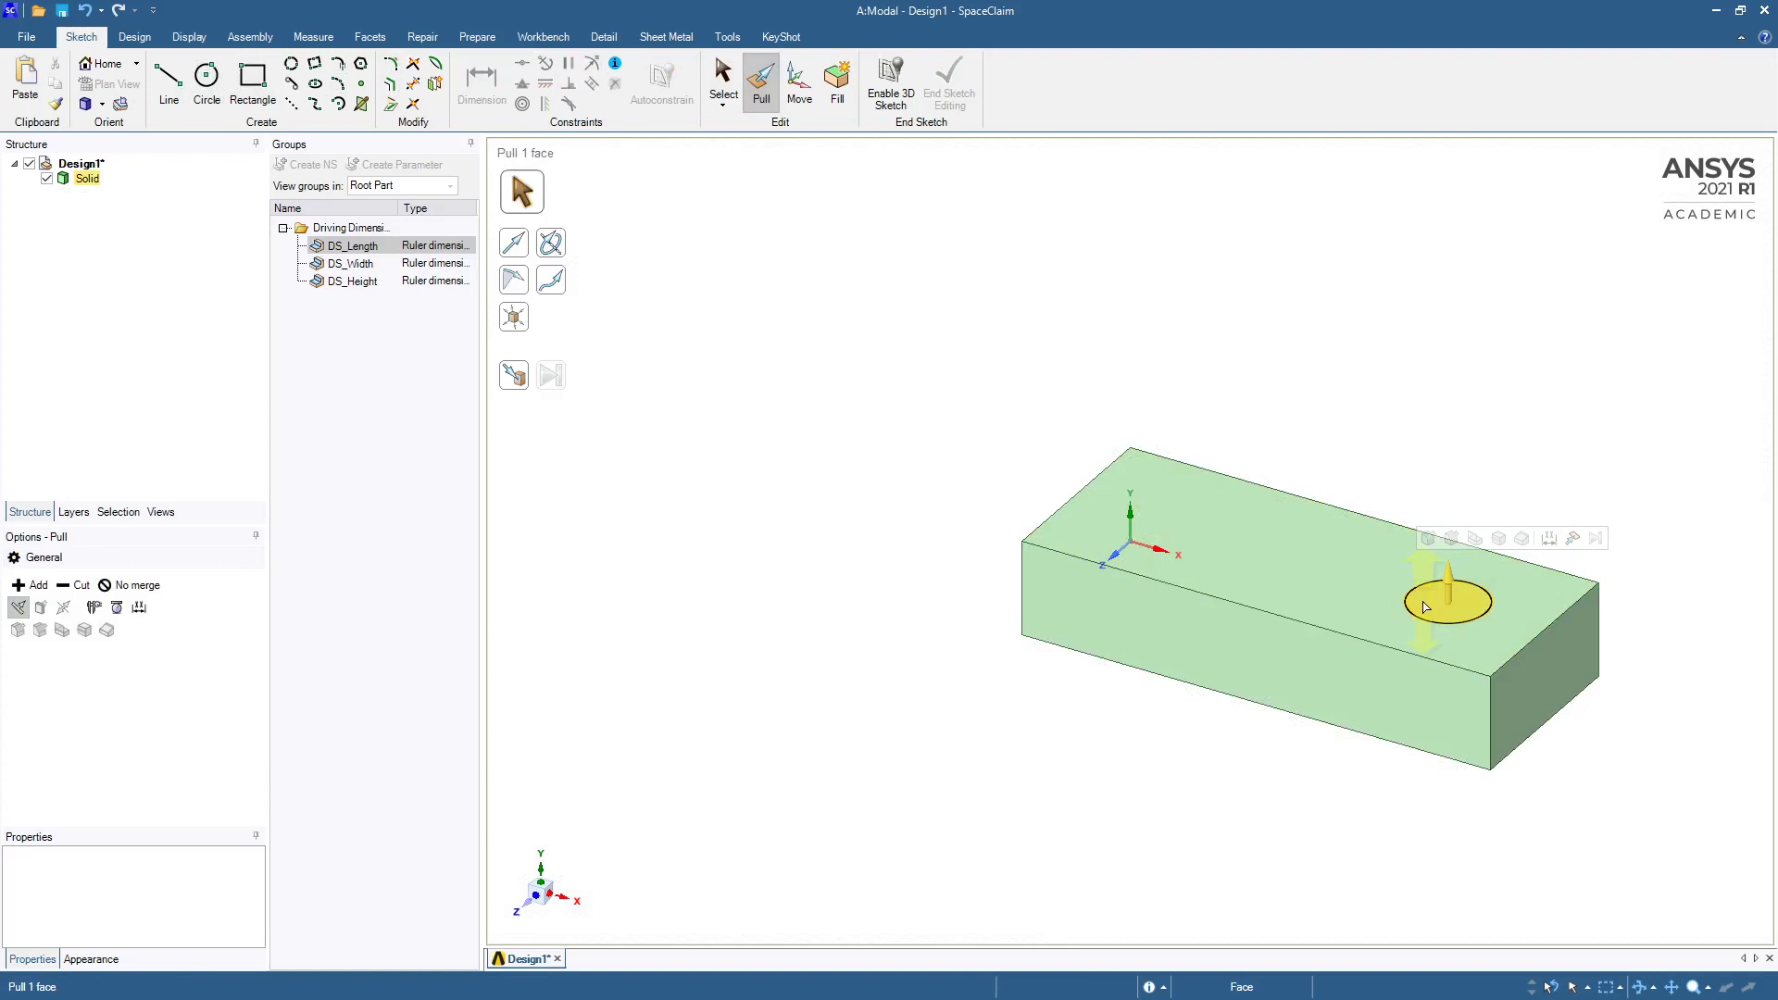
pyautogui.moveTo(1431, 606); pyautogui.dragTo(1453, 831)
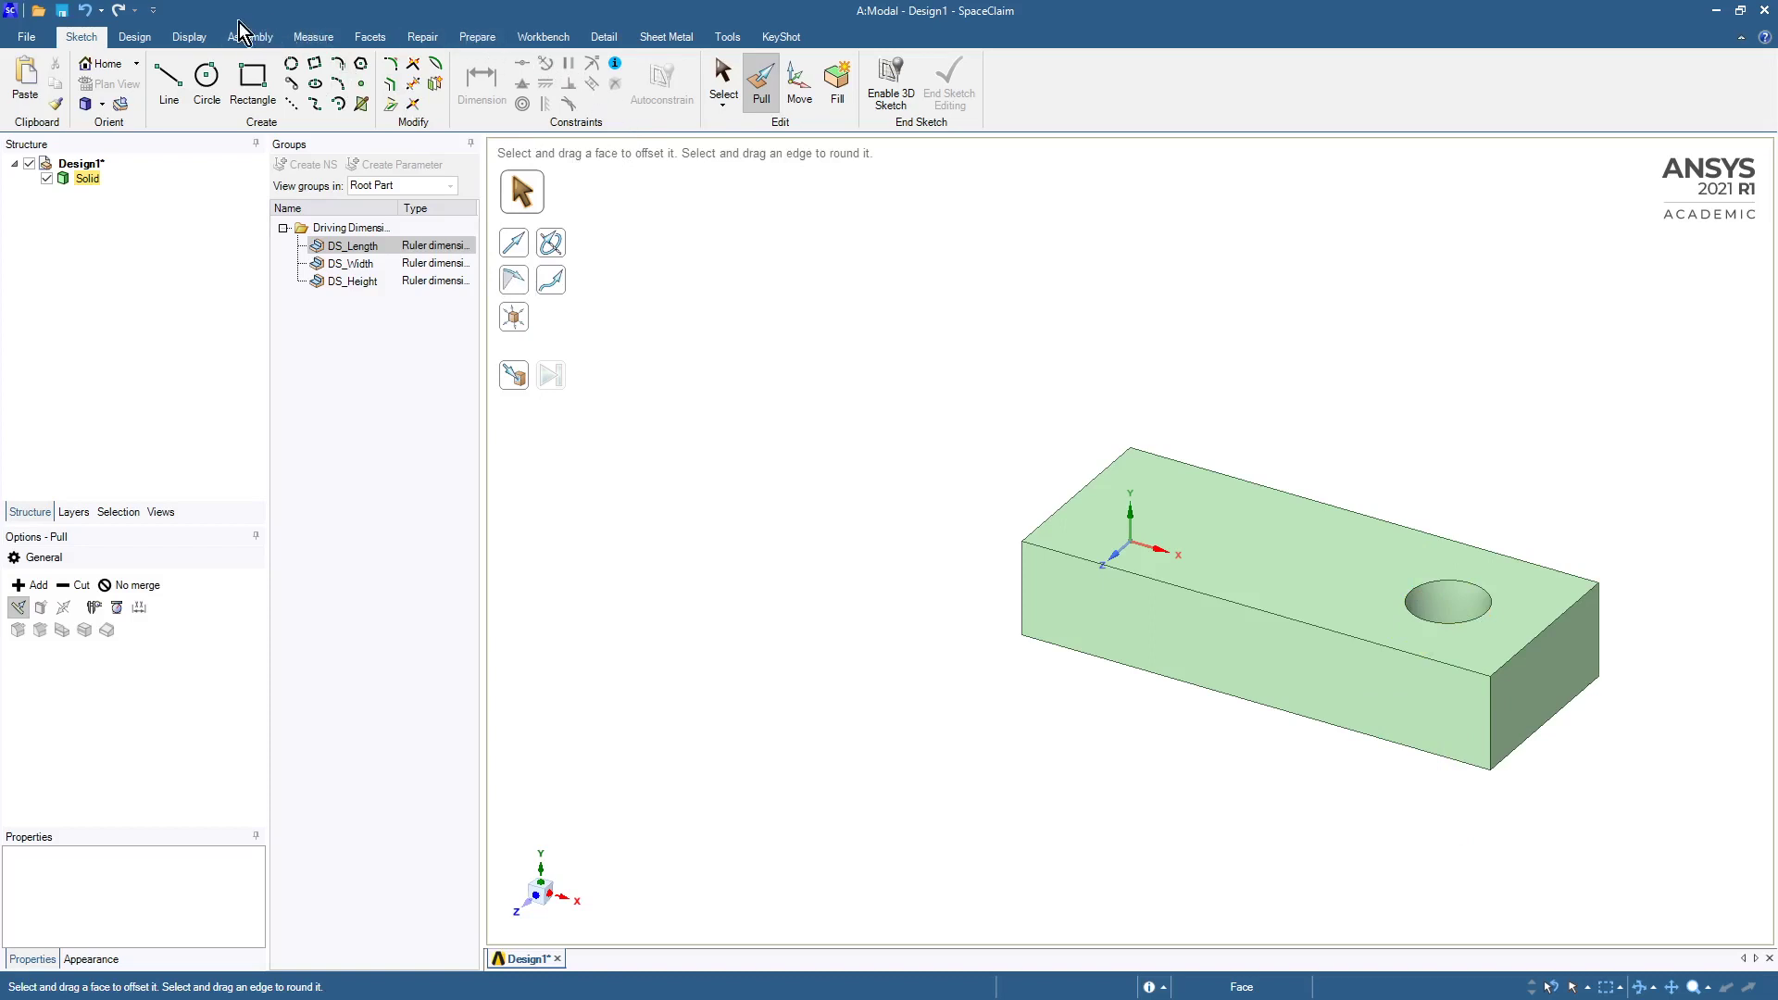
# Measure the hole's 12 mm X offset from the end face with Move and make it driving.
pyautogui.click(147, 39)
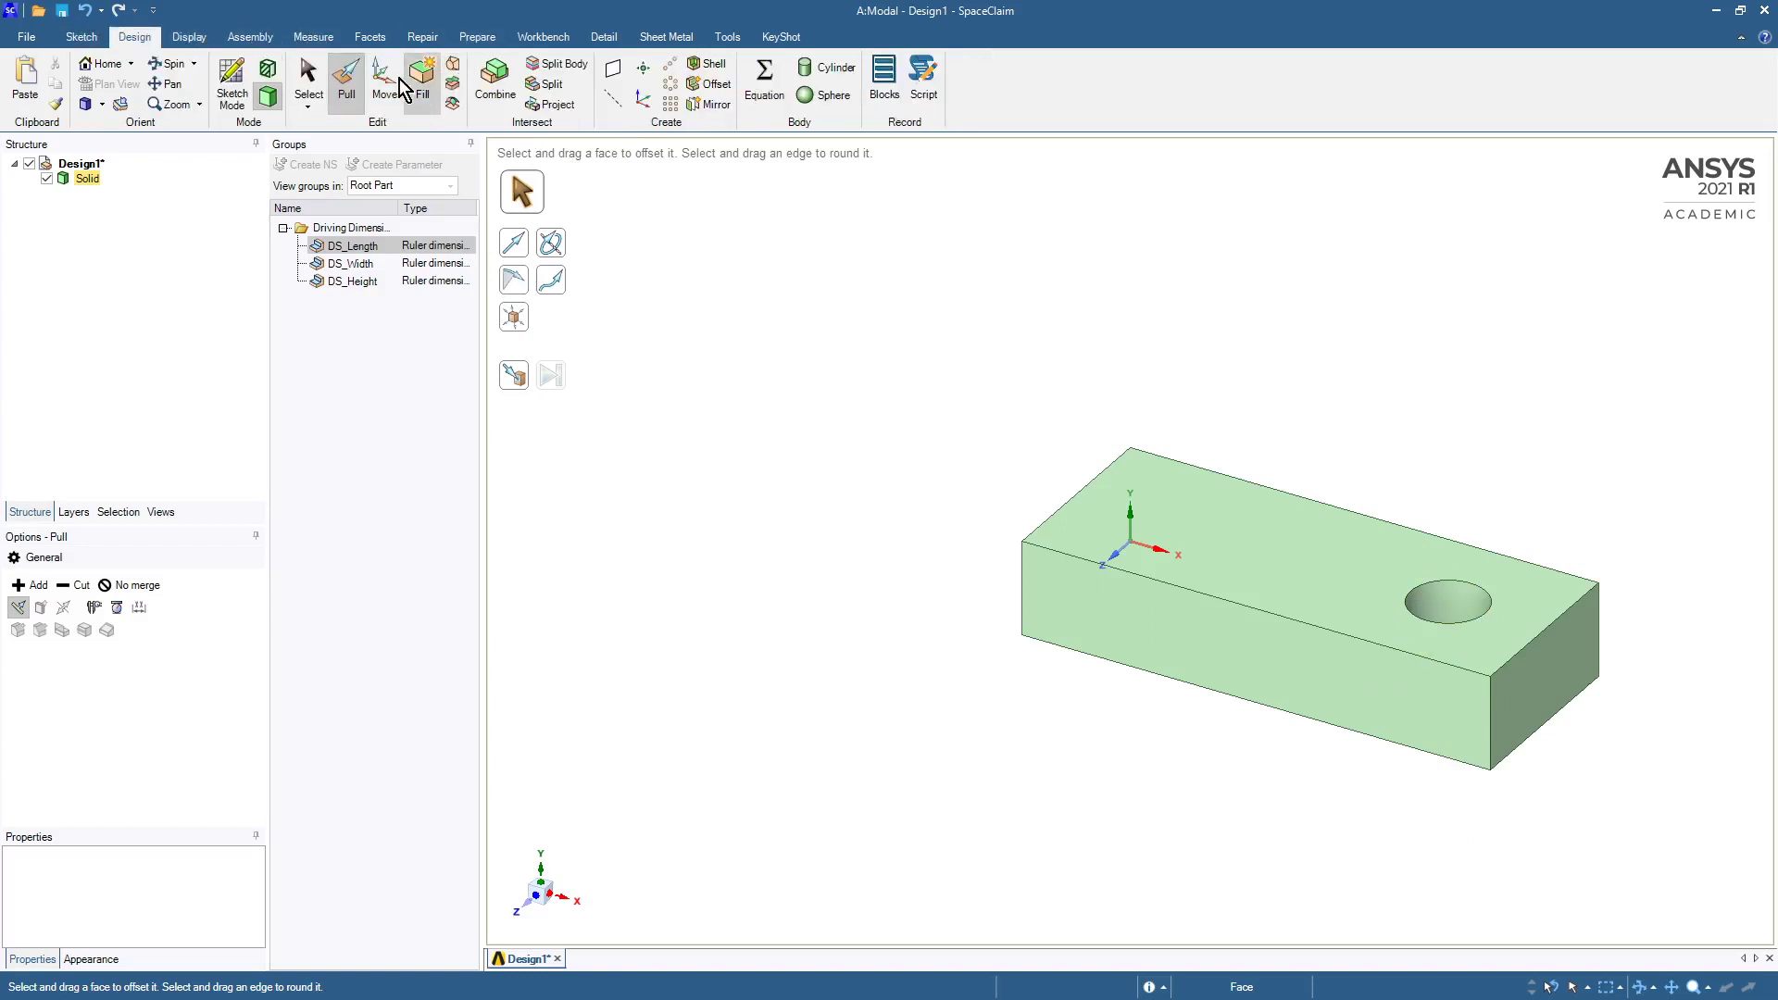
pyautogui.click(1437, 602)
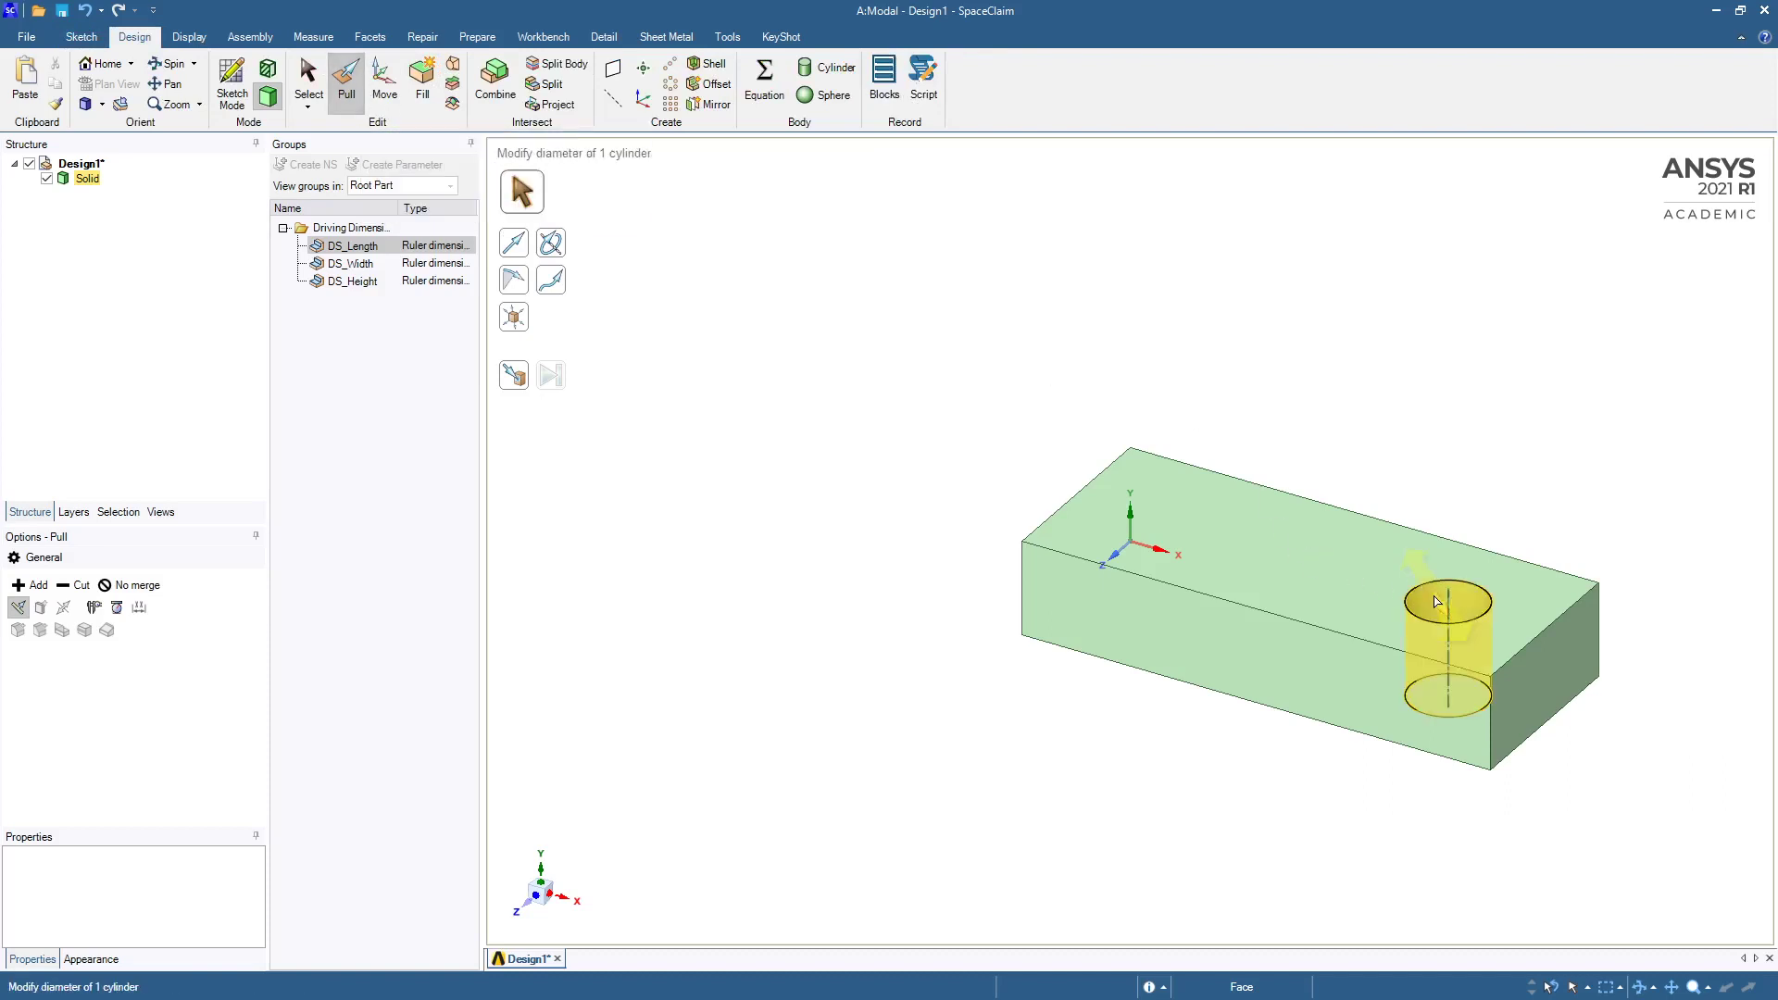
pyautogui.click(1141, 436)
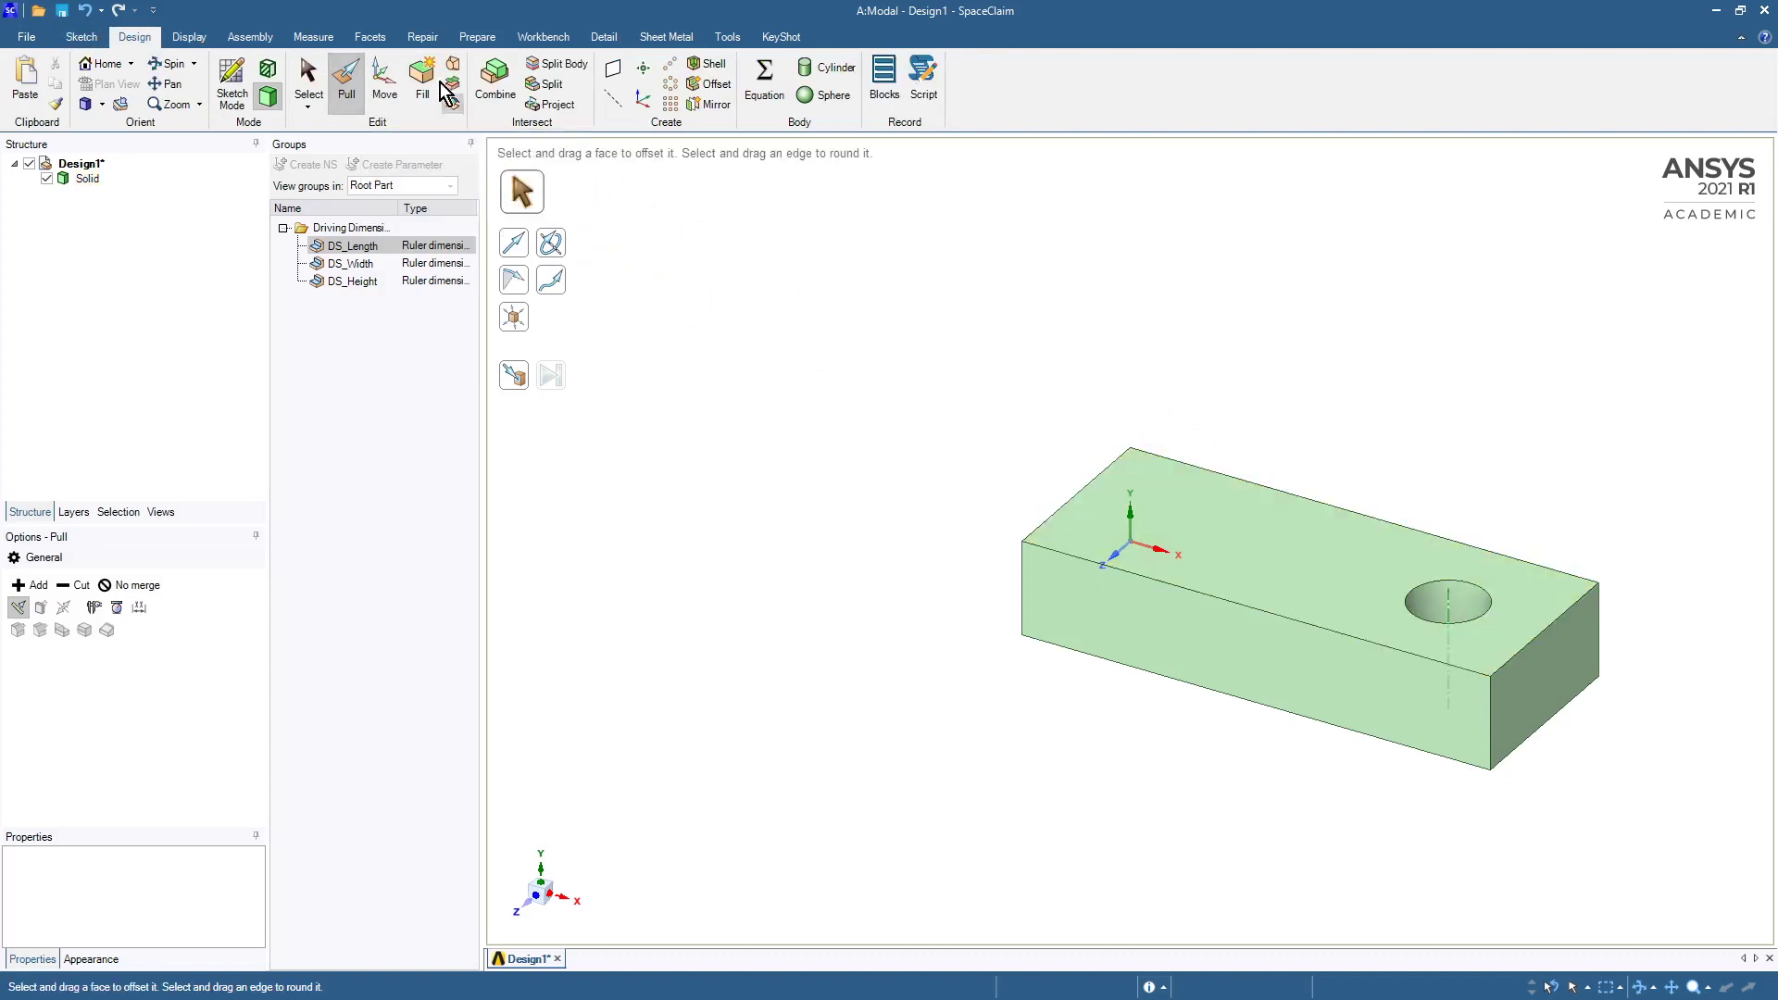
pyautogui.click(385, 81)
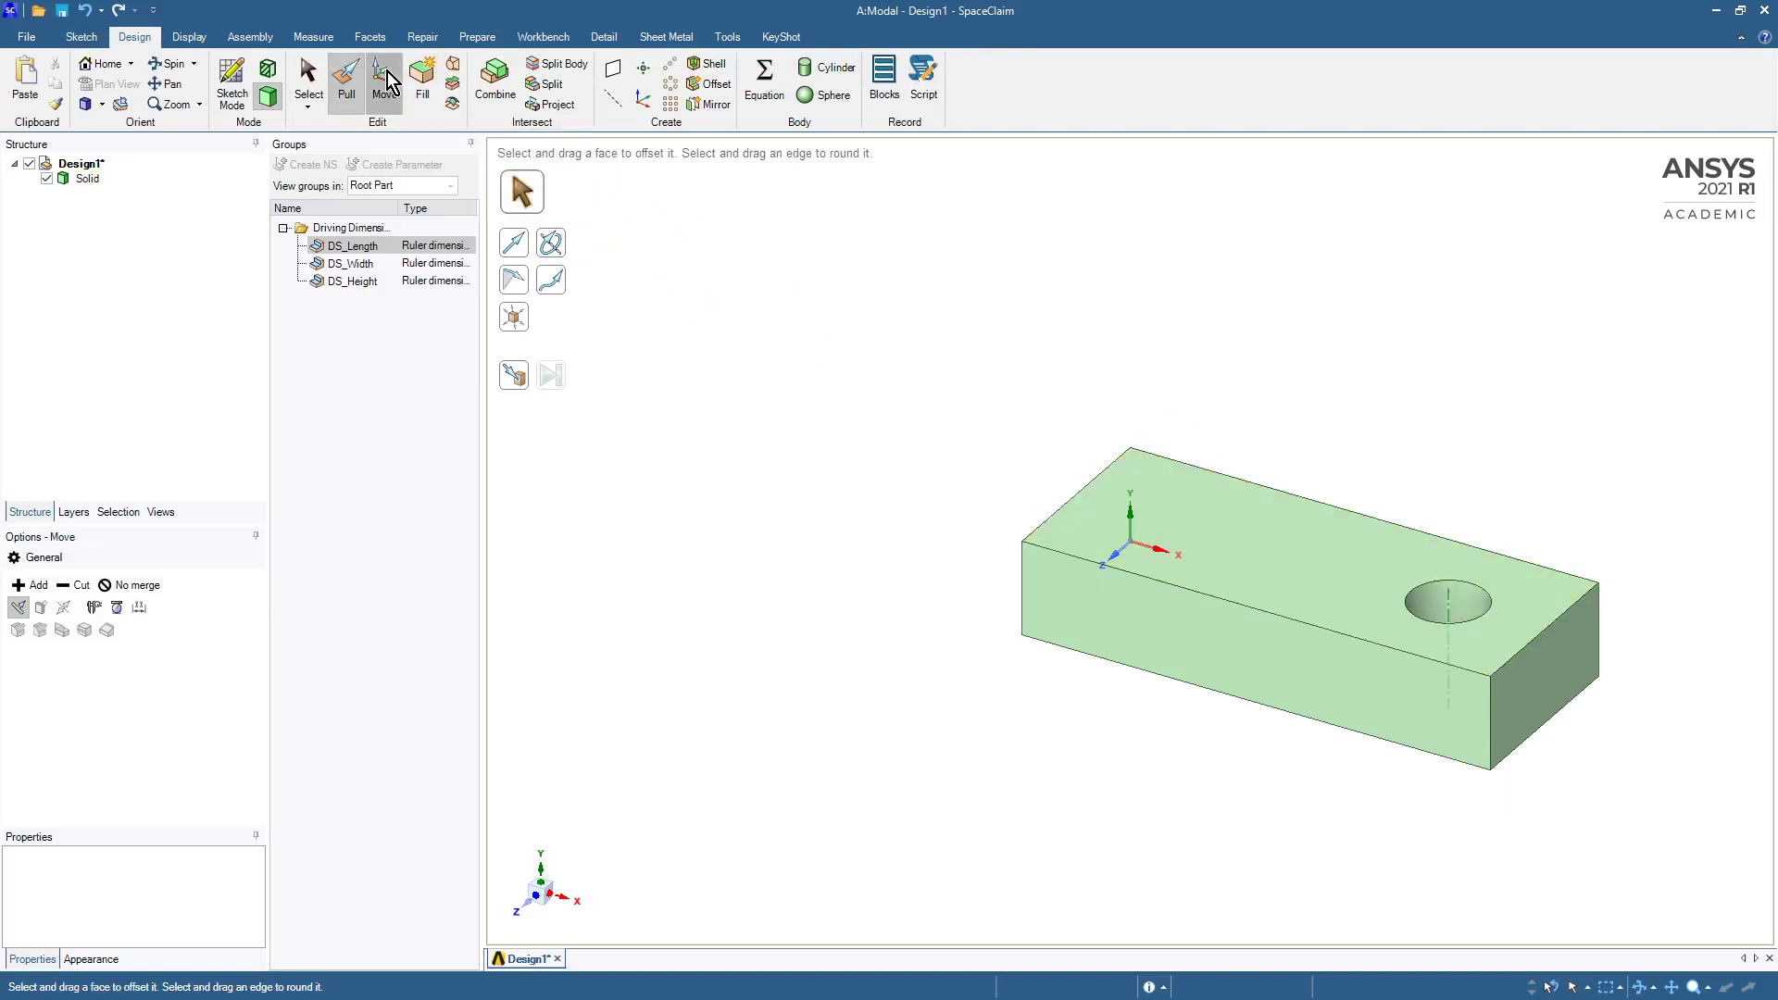
pyautogui.click(1442, 615)
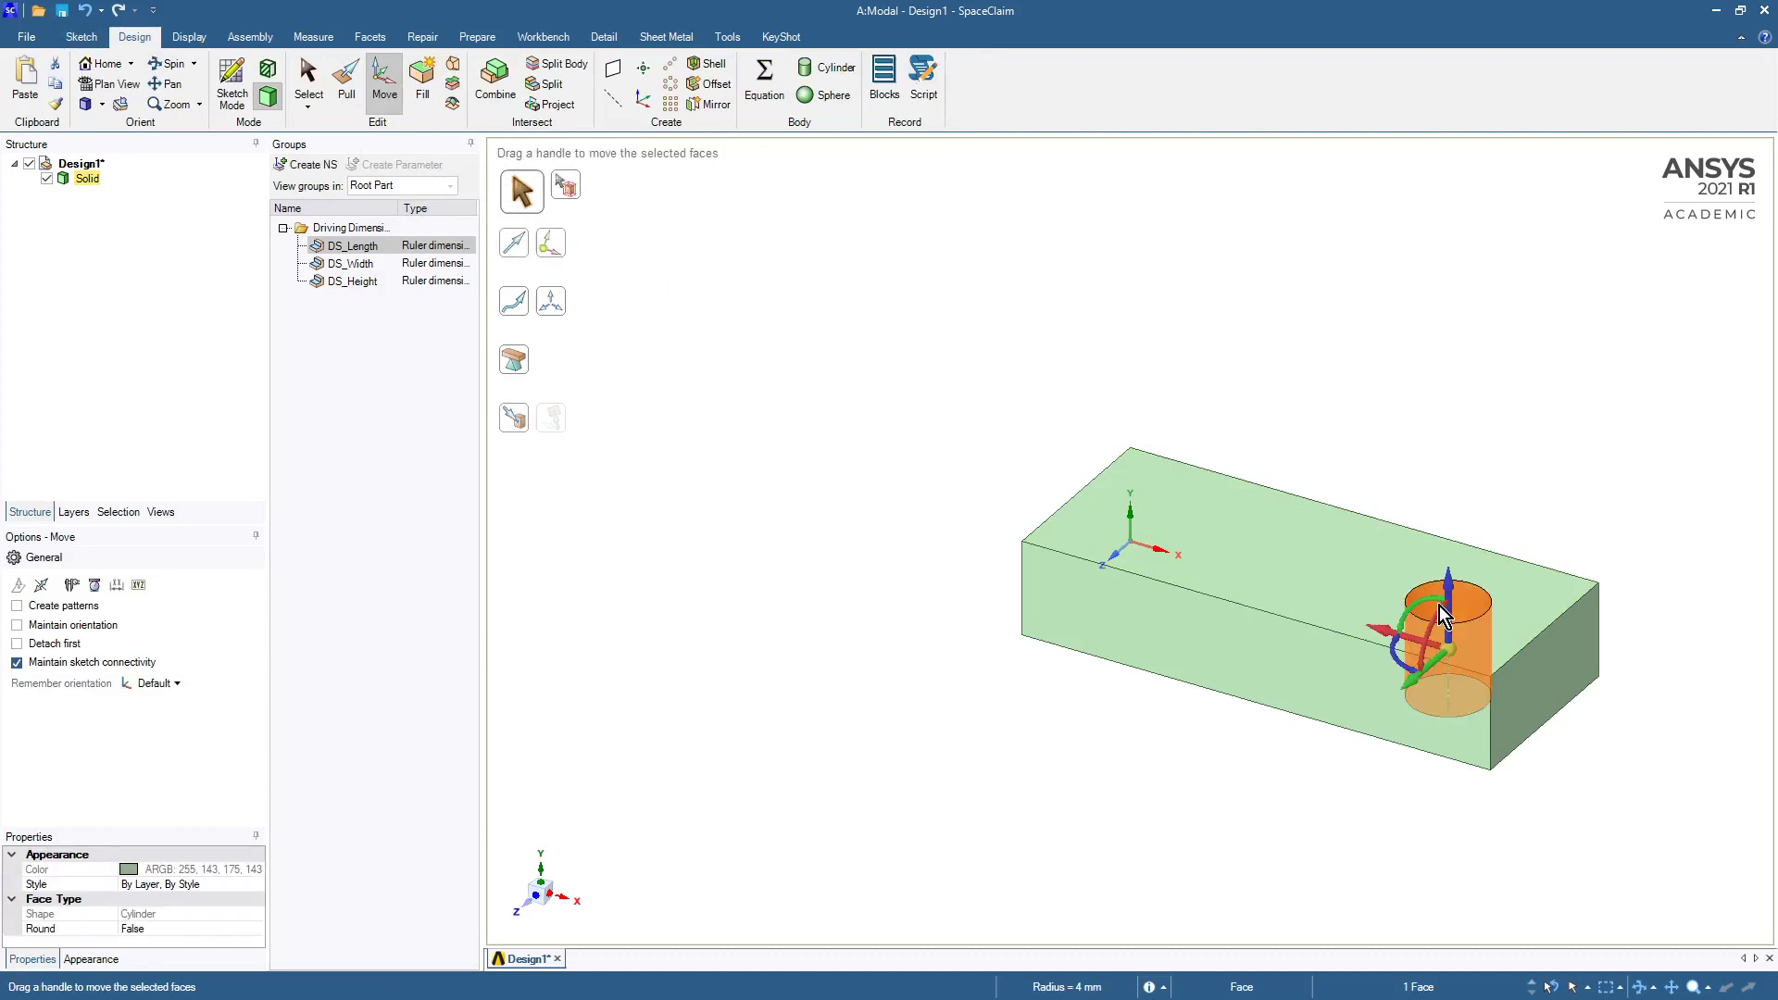
pyautogui.click(1382, 633)
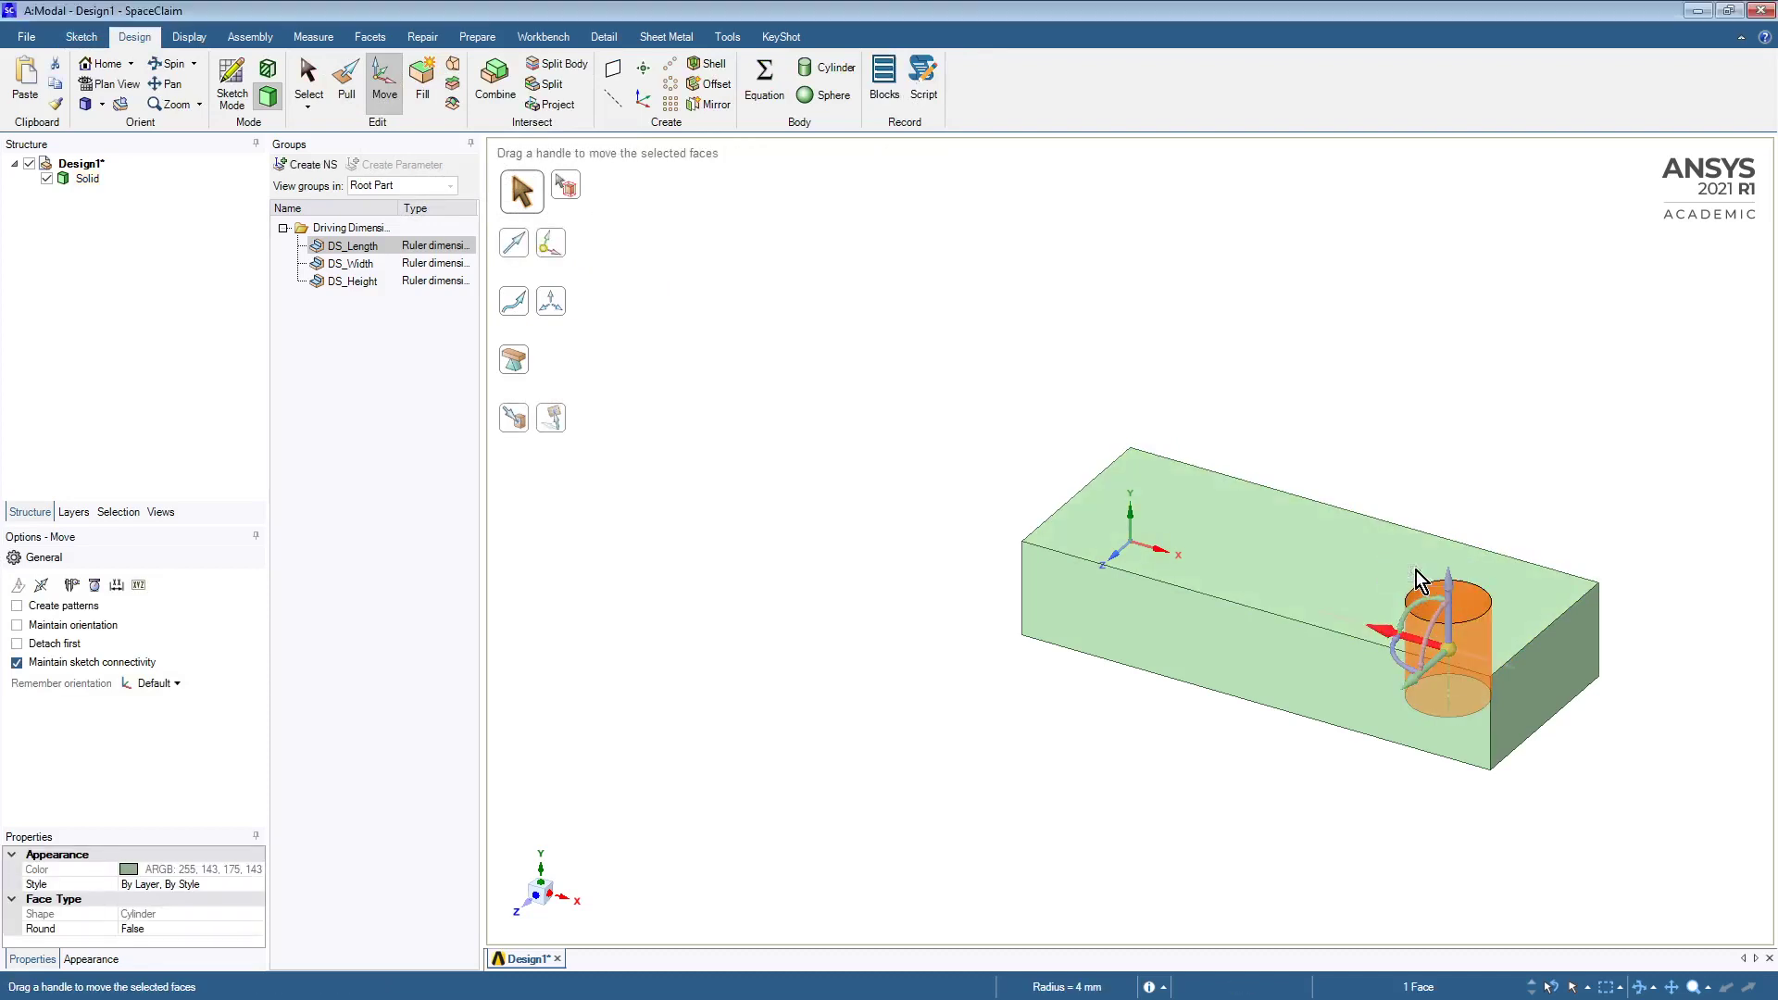
pyautogui.click(1415, 570)
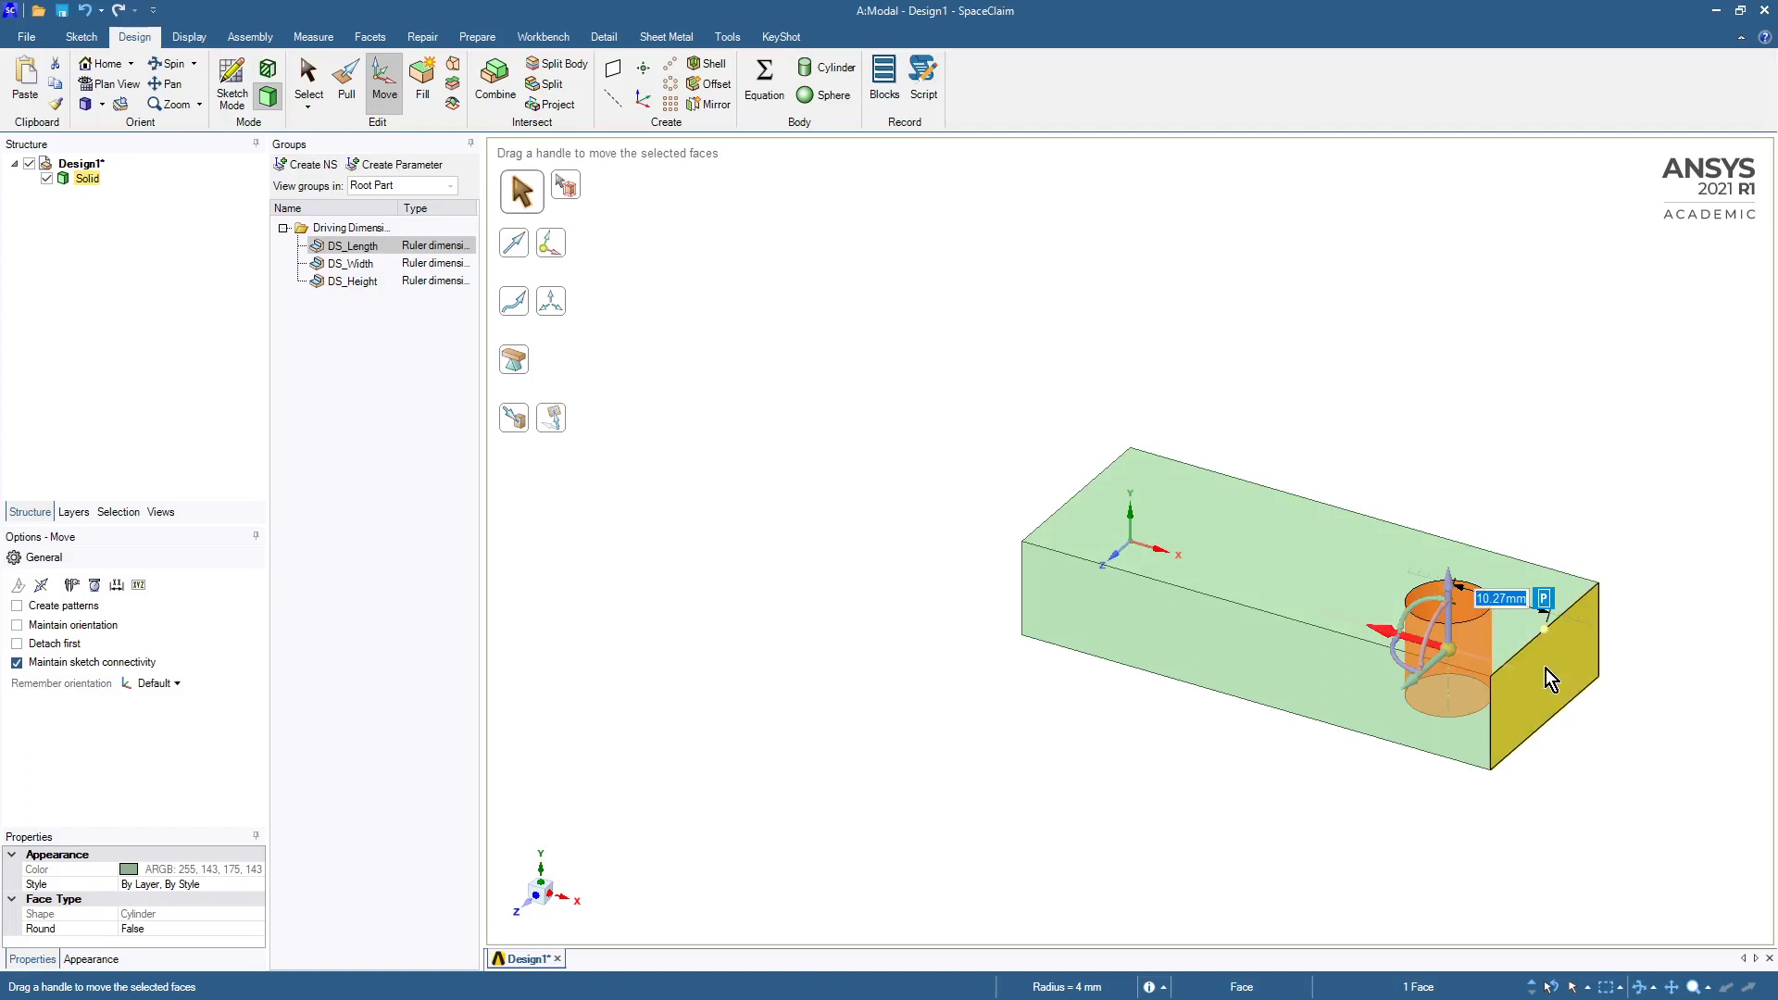
pyautogui.click(1545, 600)
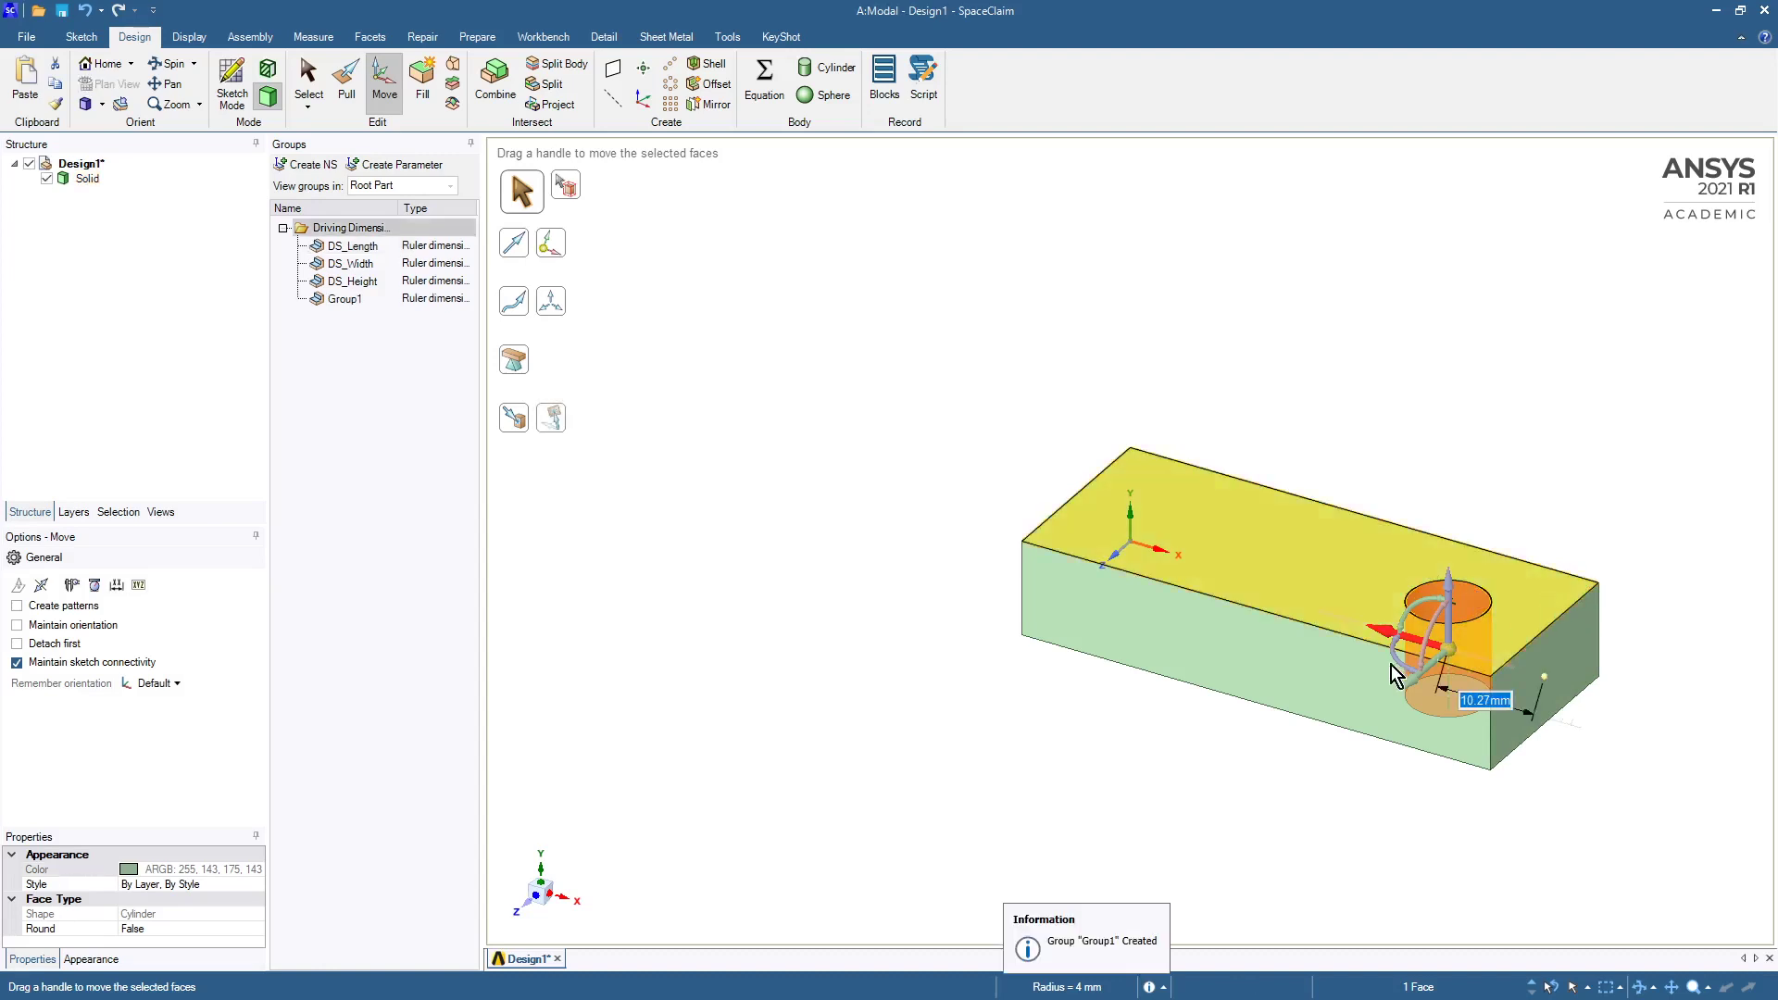
# Rename the new Group1 parameter to DS_Hole.
pyautogui.click(1320, 784)
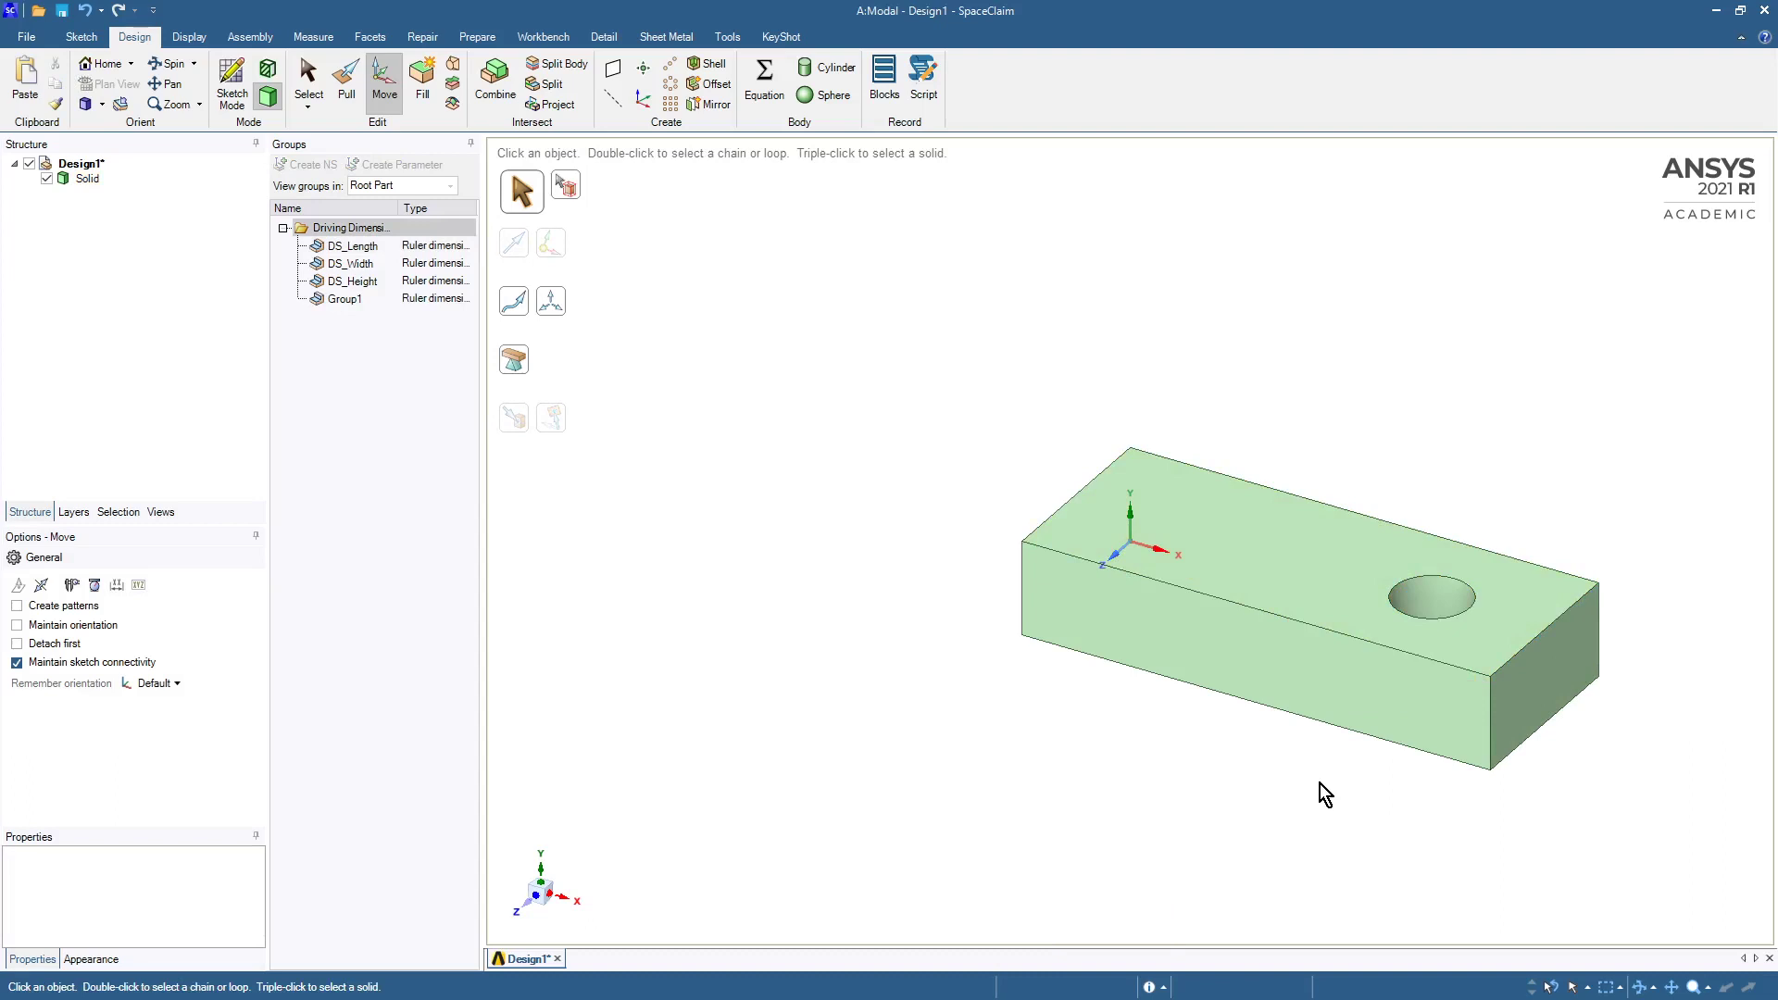
pyautogui.click(354, 300)
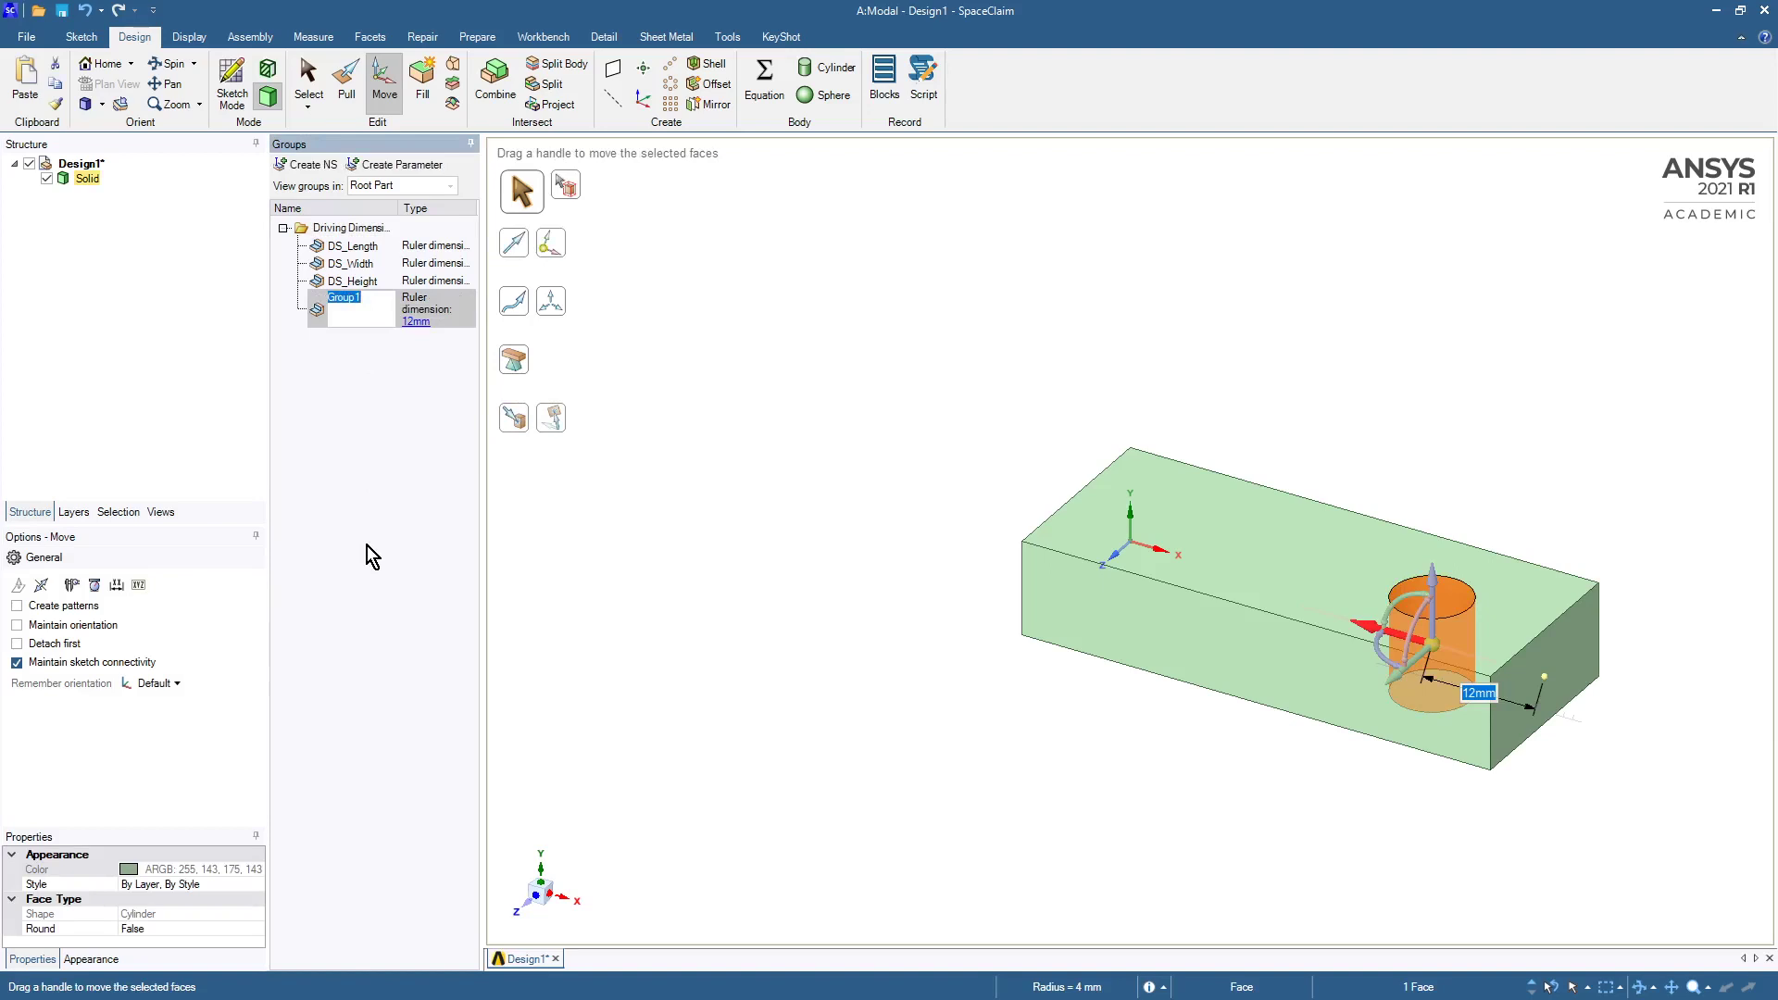
pyautogui.write('DS_Hole')
pyautogui.press('Return')
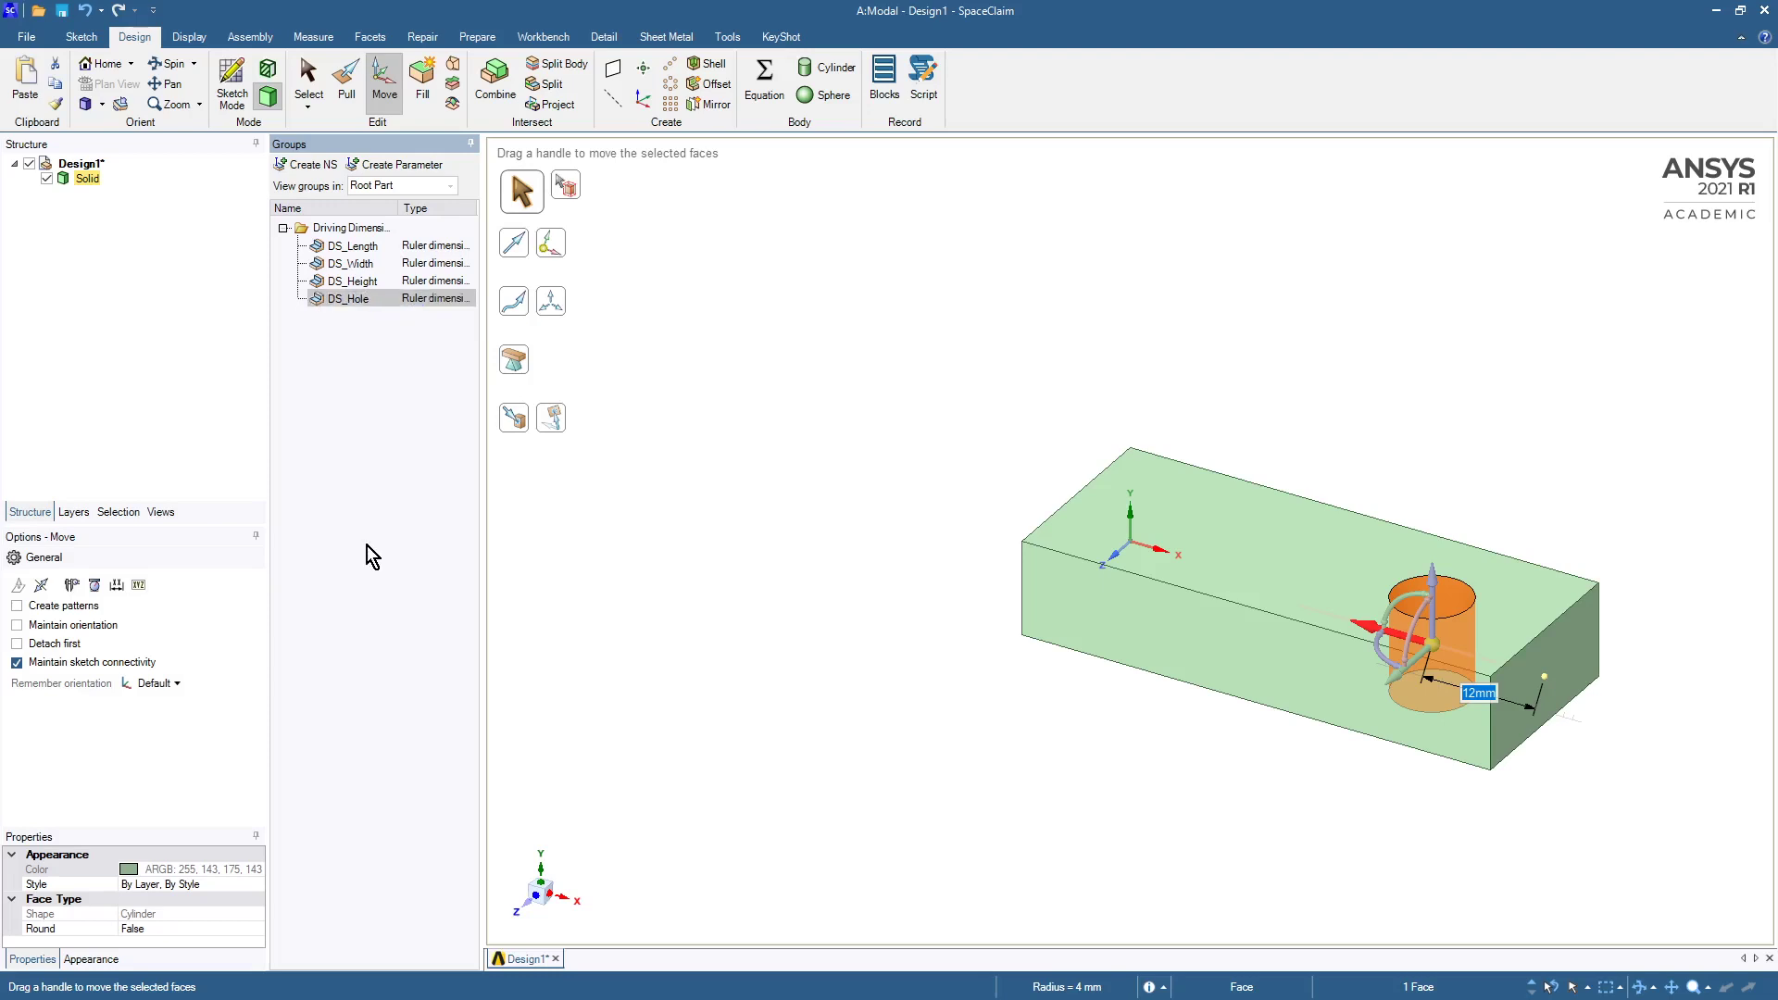
# Set the DS_Length driving dimension to 20 mm.
pyautogui.click(587, 555)
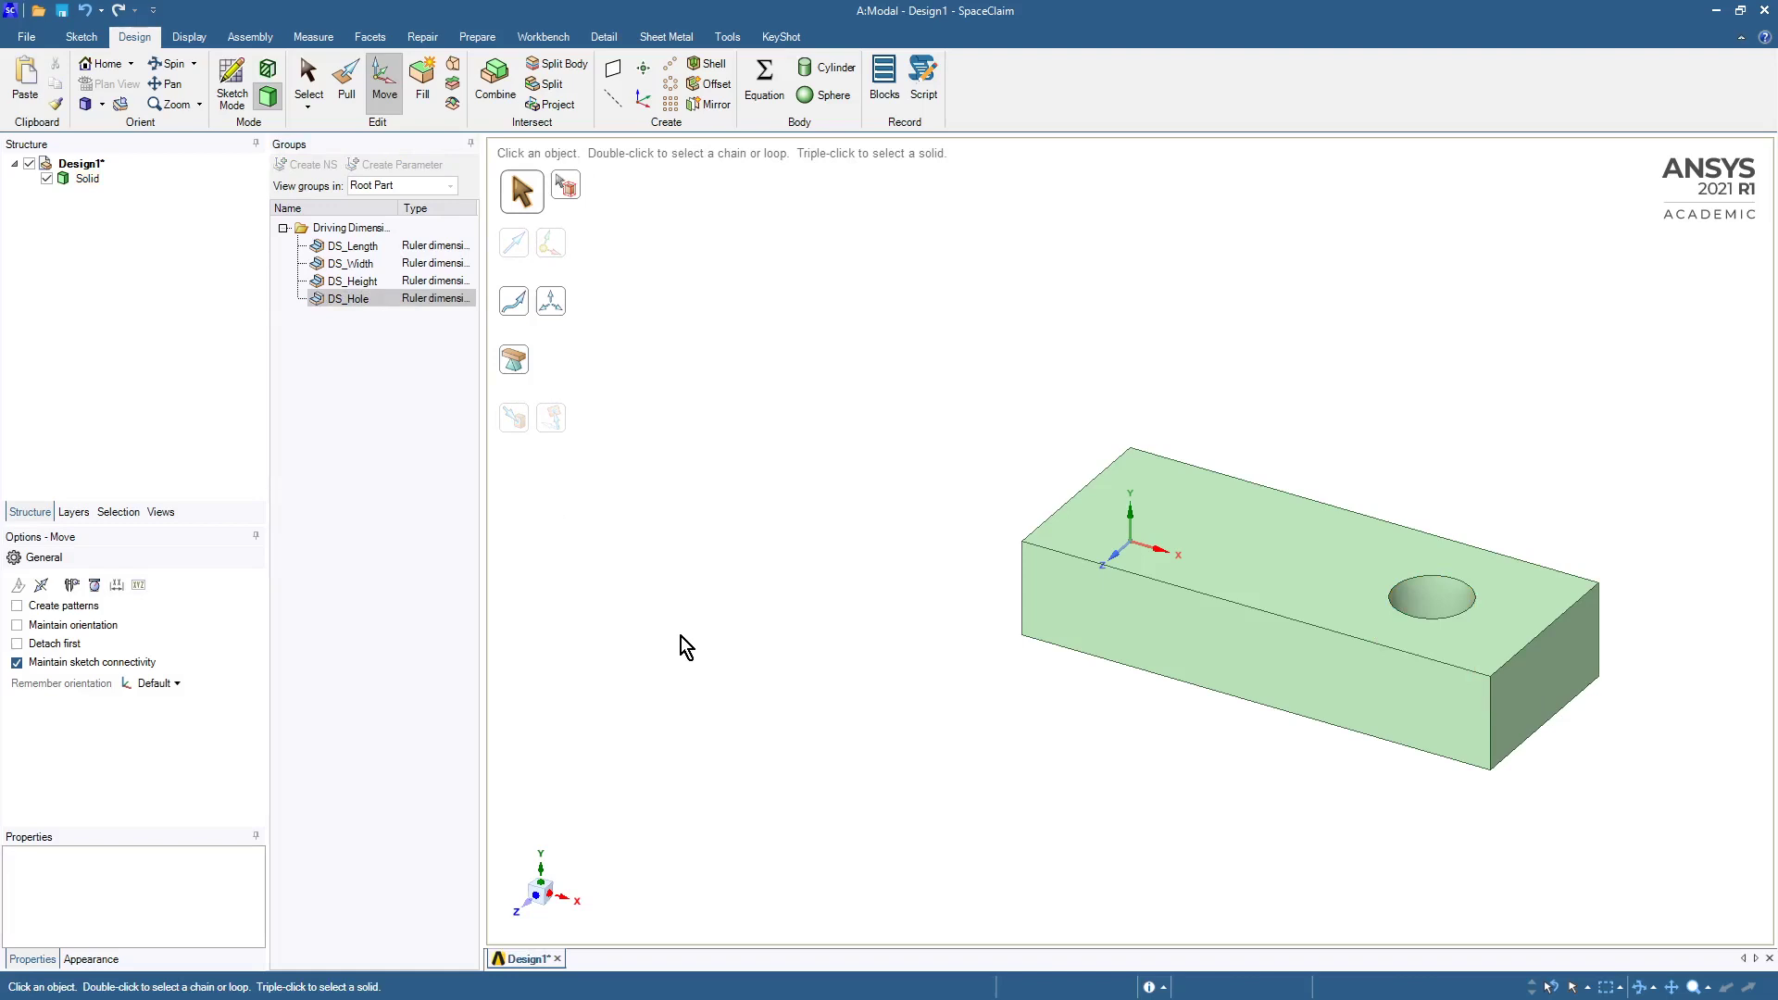
pyautogui.click(361, 246)
pyautogui.click(361, 247)
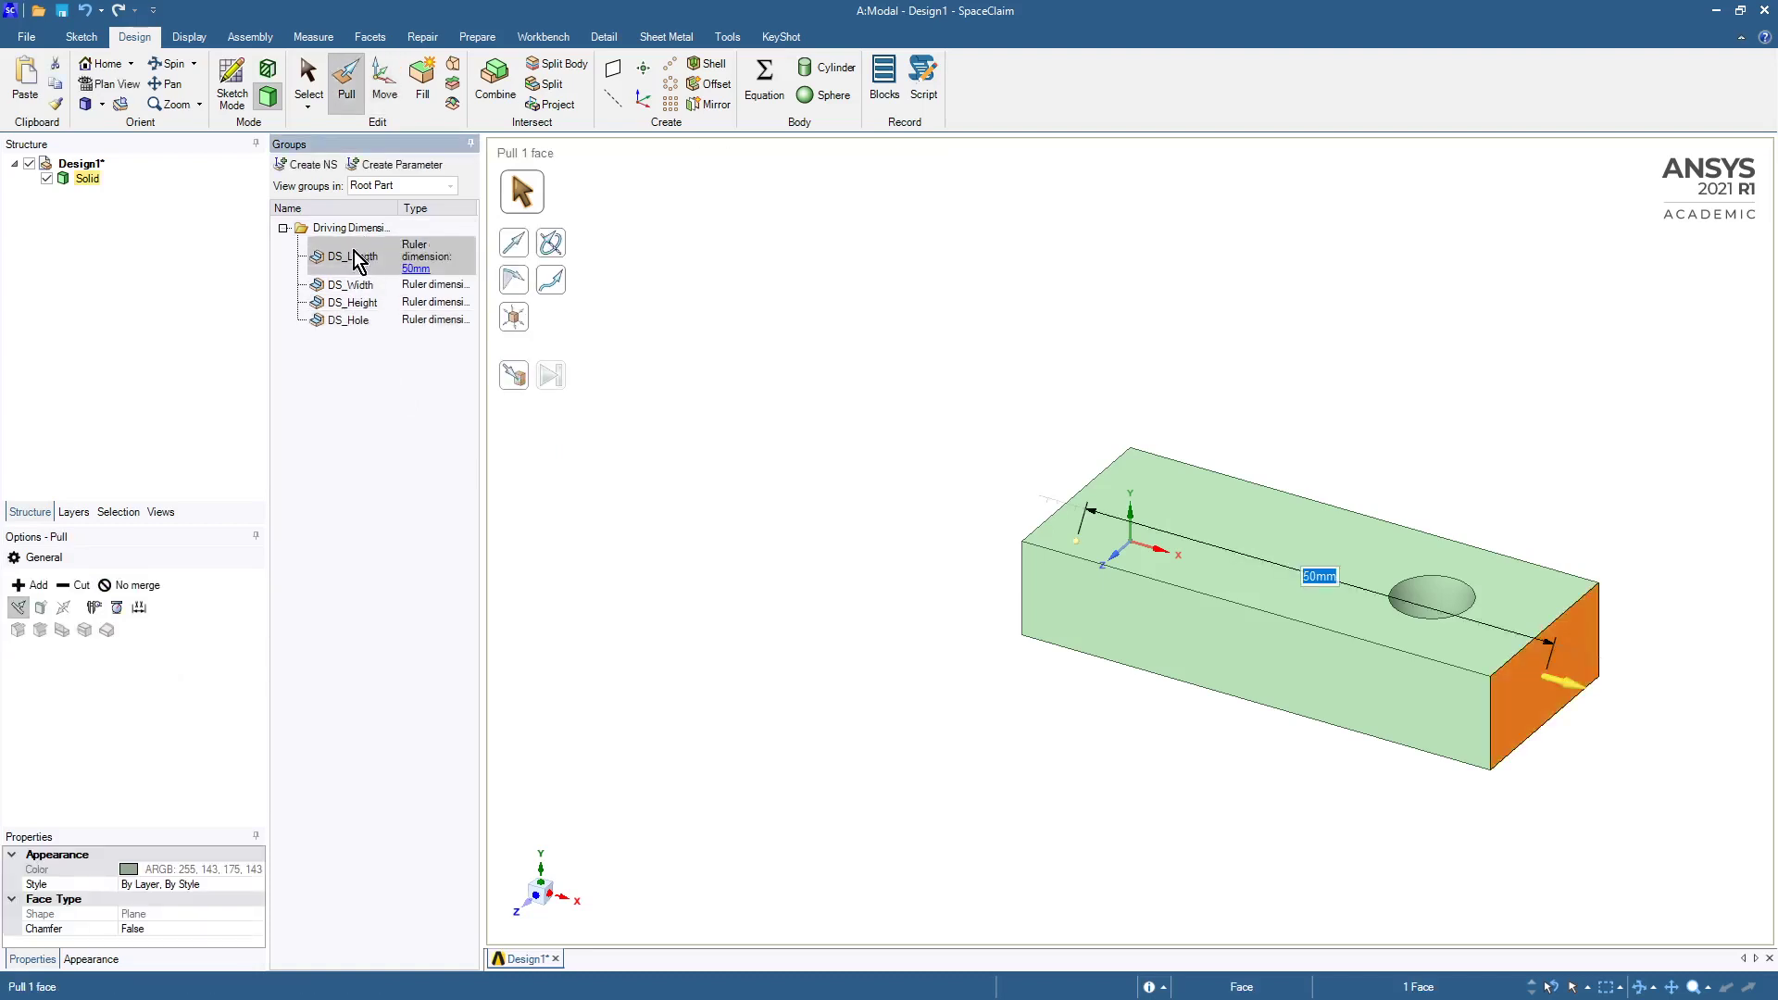
pyautogui.click(414, 287)
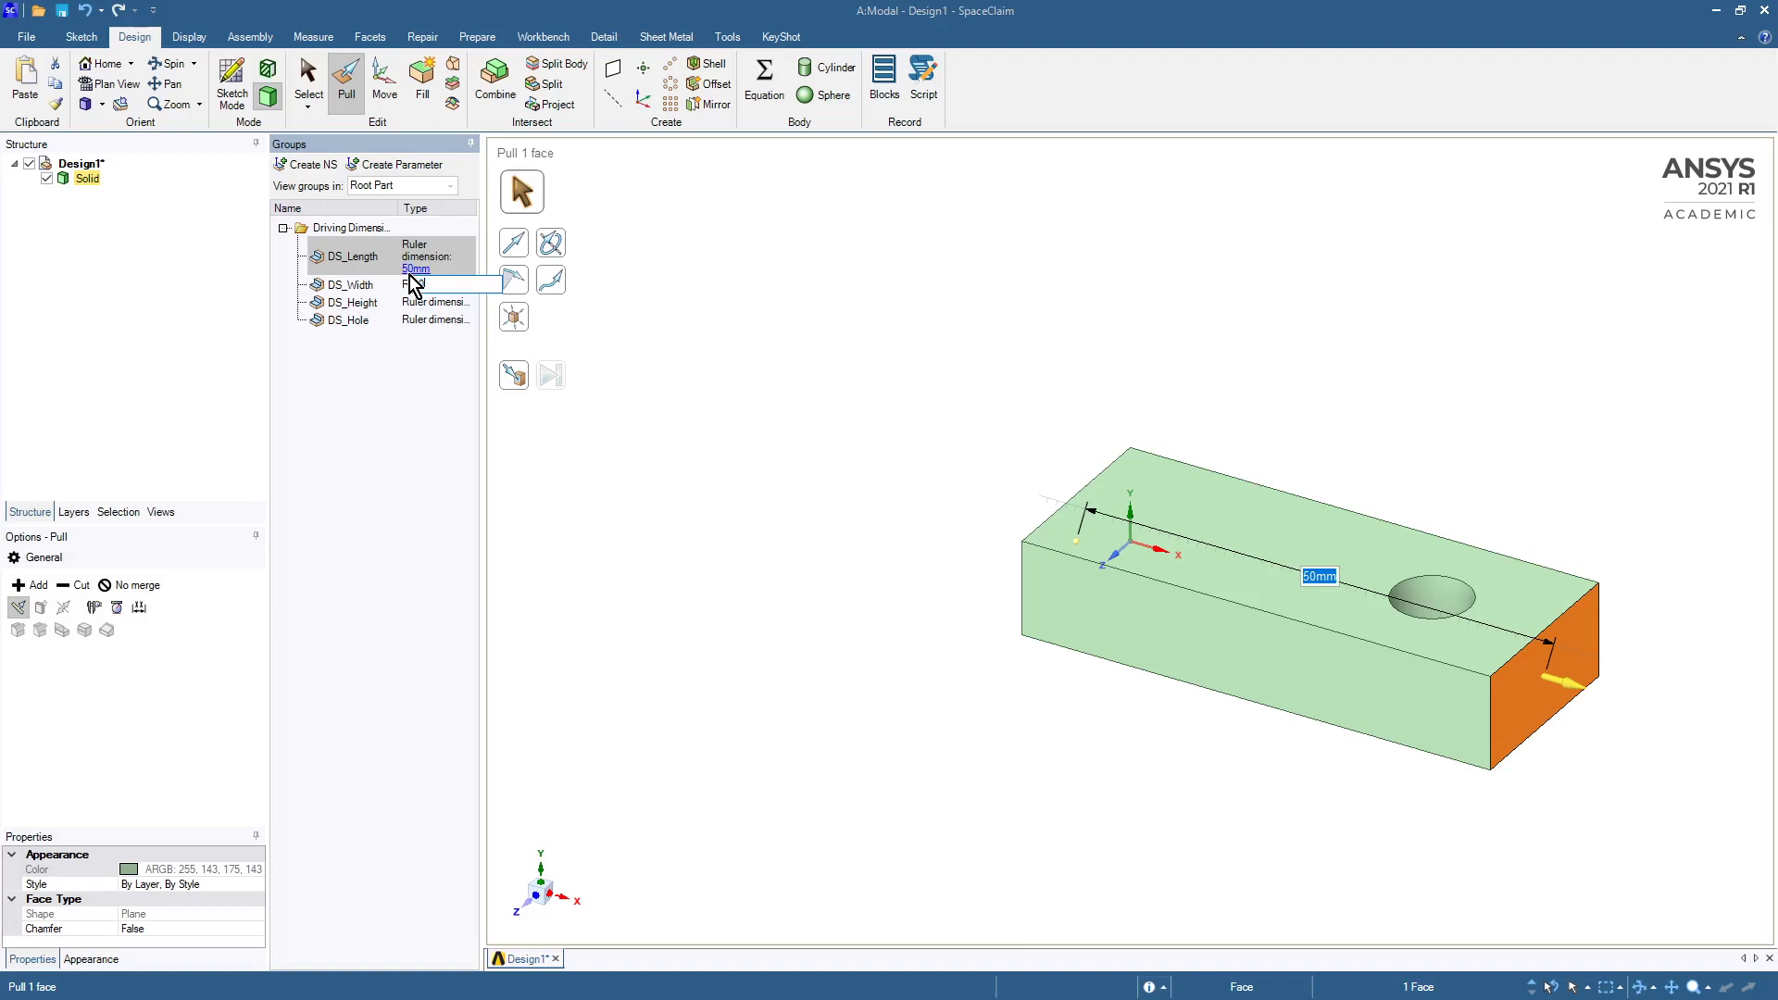
pyautogui.press('Escape')
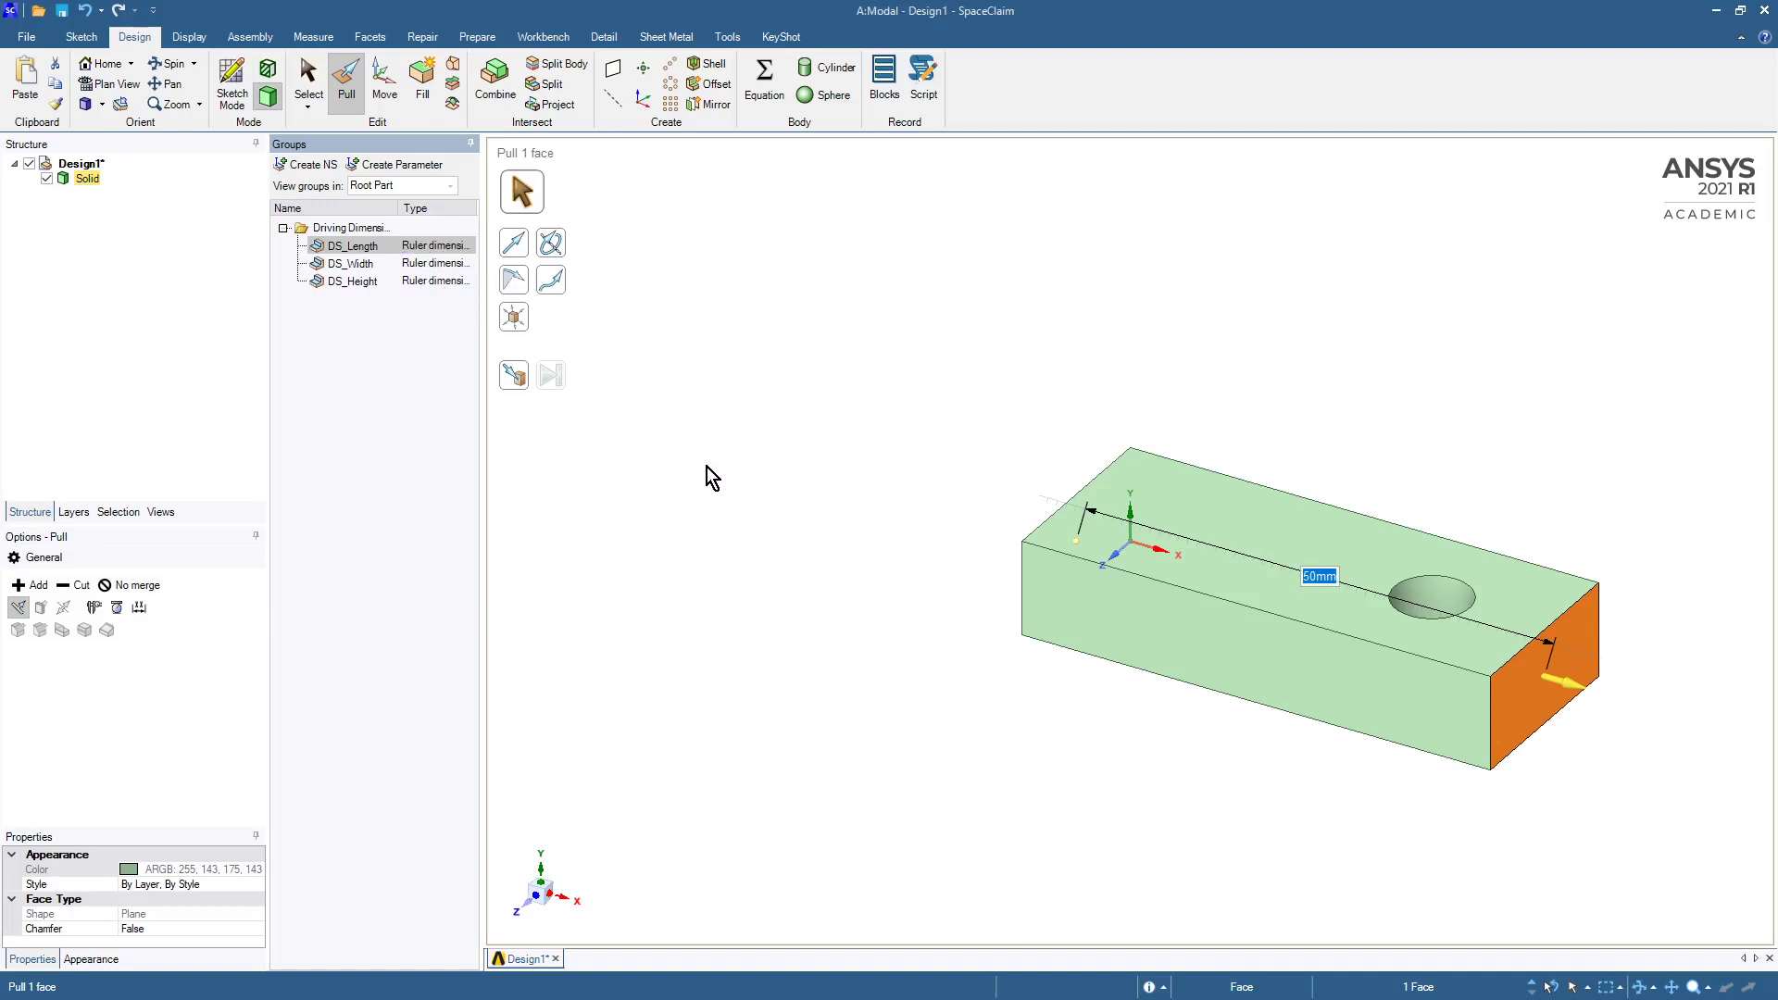
pyautogui.write('20')
pyautogui.press('Return')
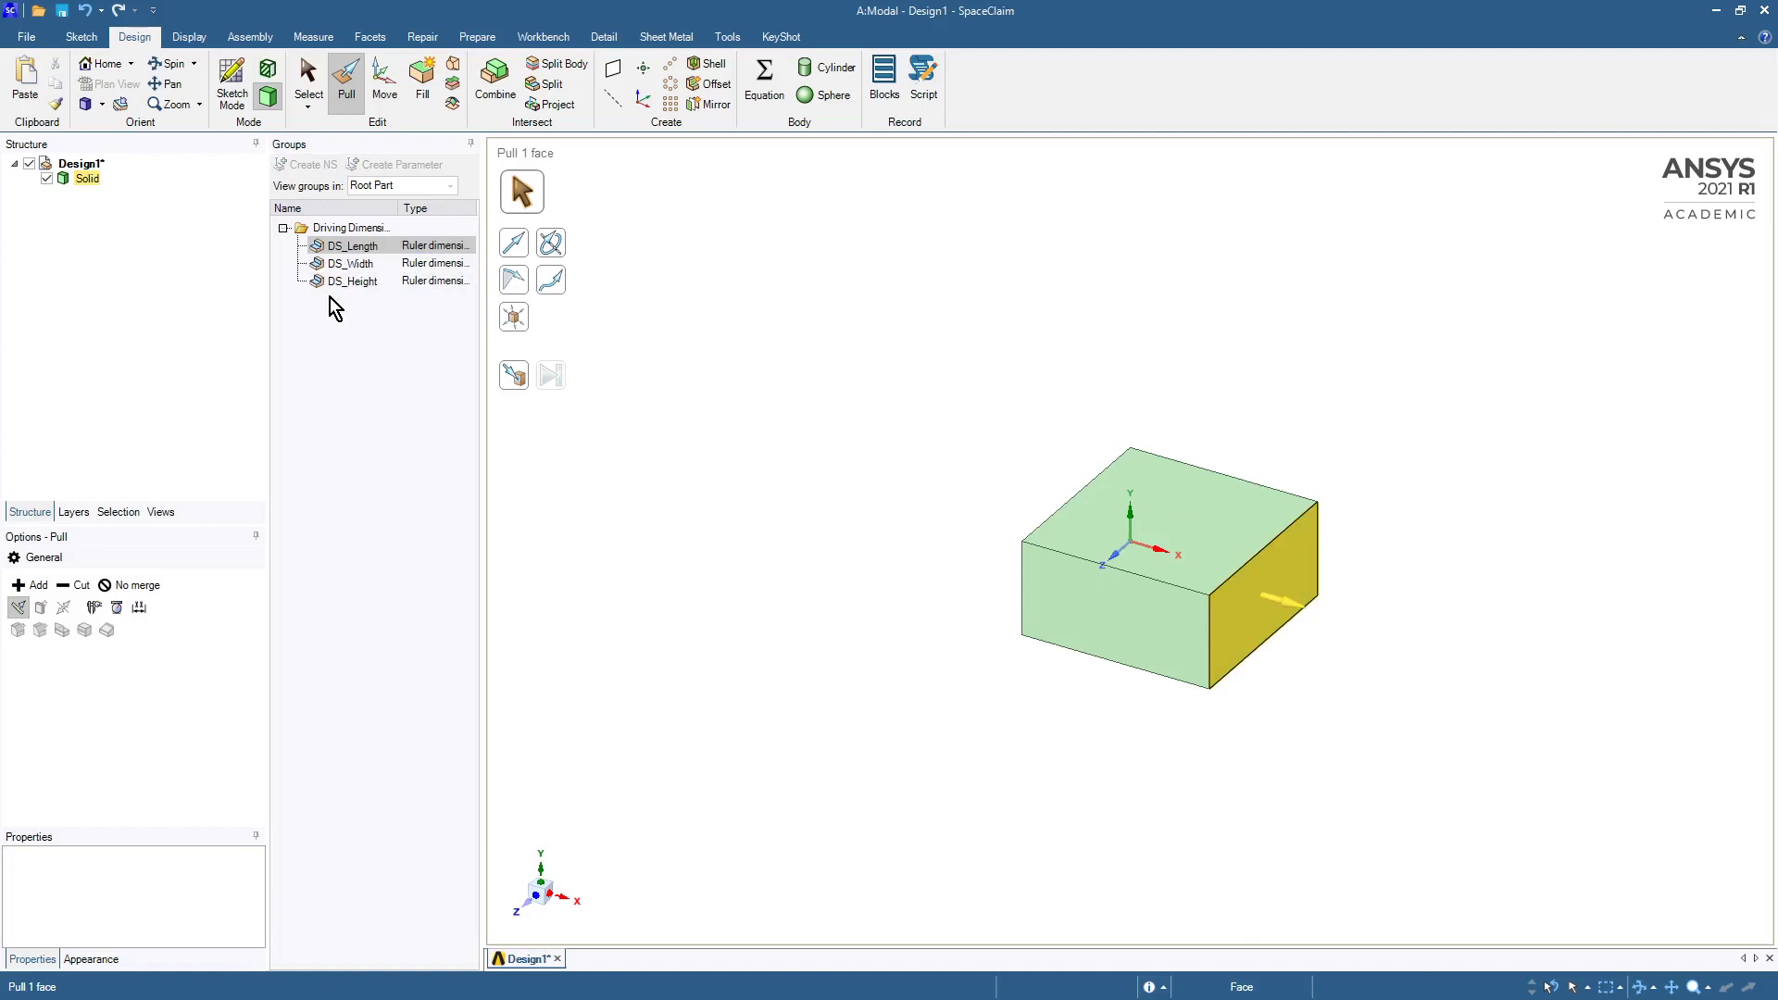
# Change DS_Length back to 50 mm.
pyautogui.rightClick(356, 248)
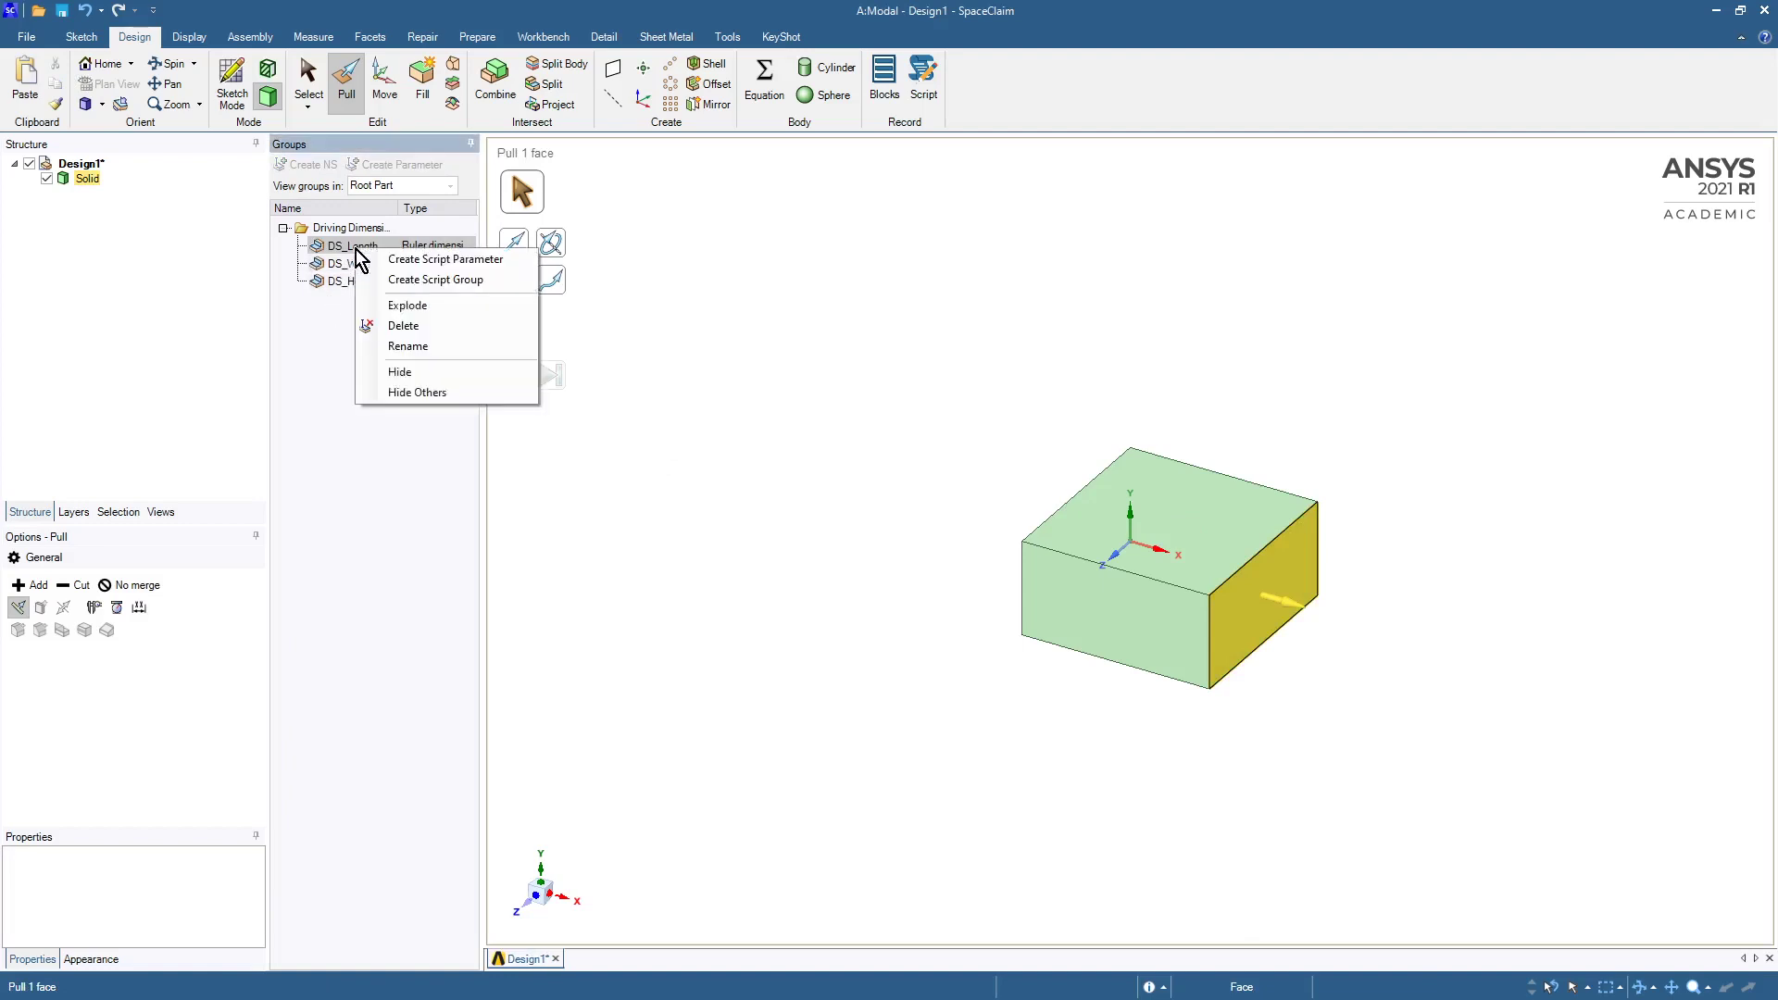
pyautogui.click(342, 254)
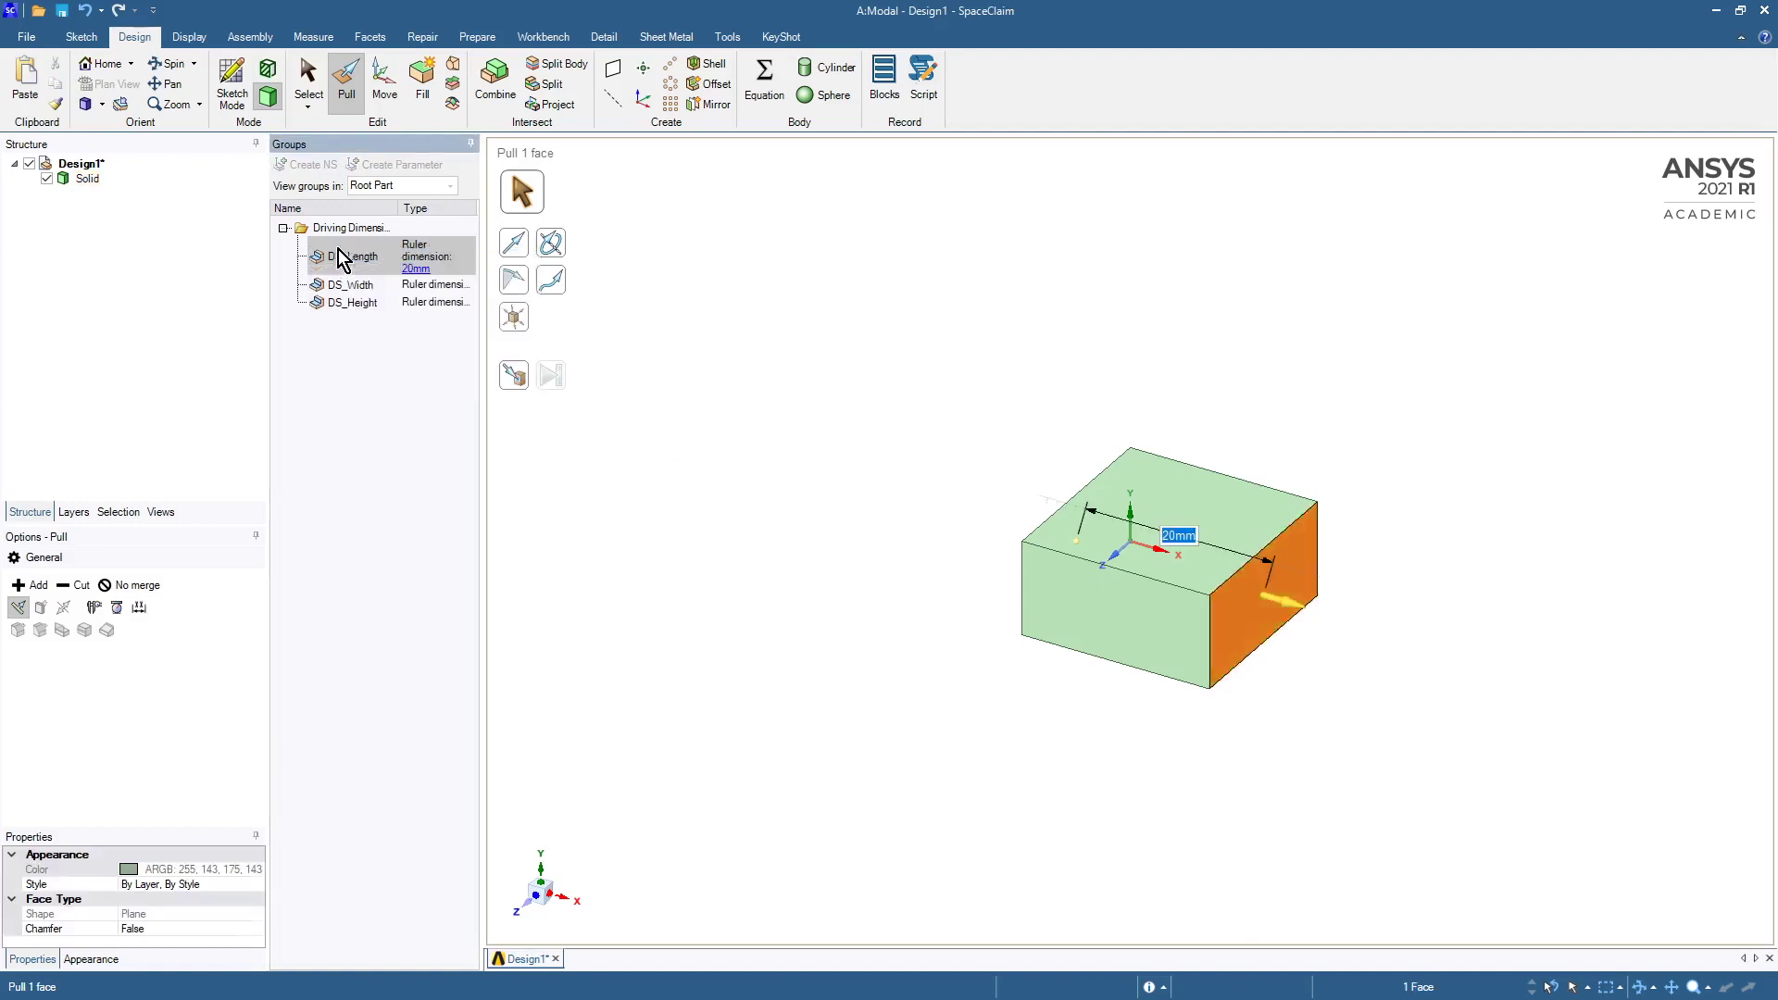
pyautogui.click(409, 272)
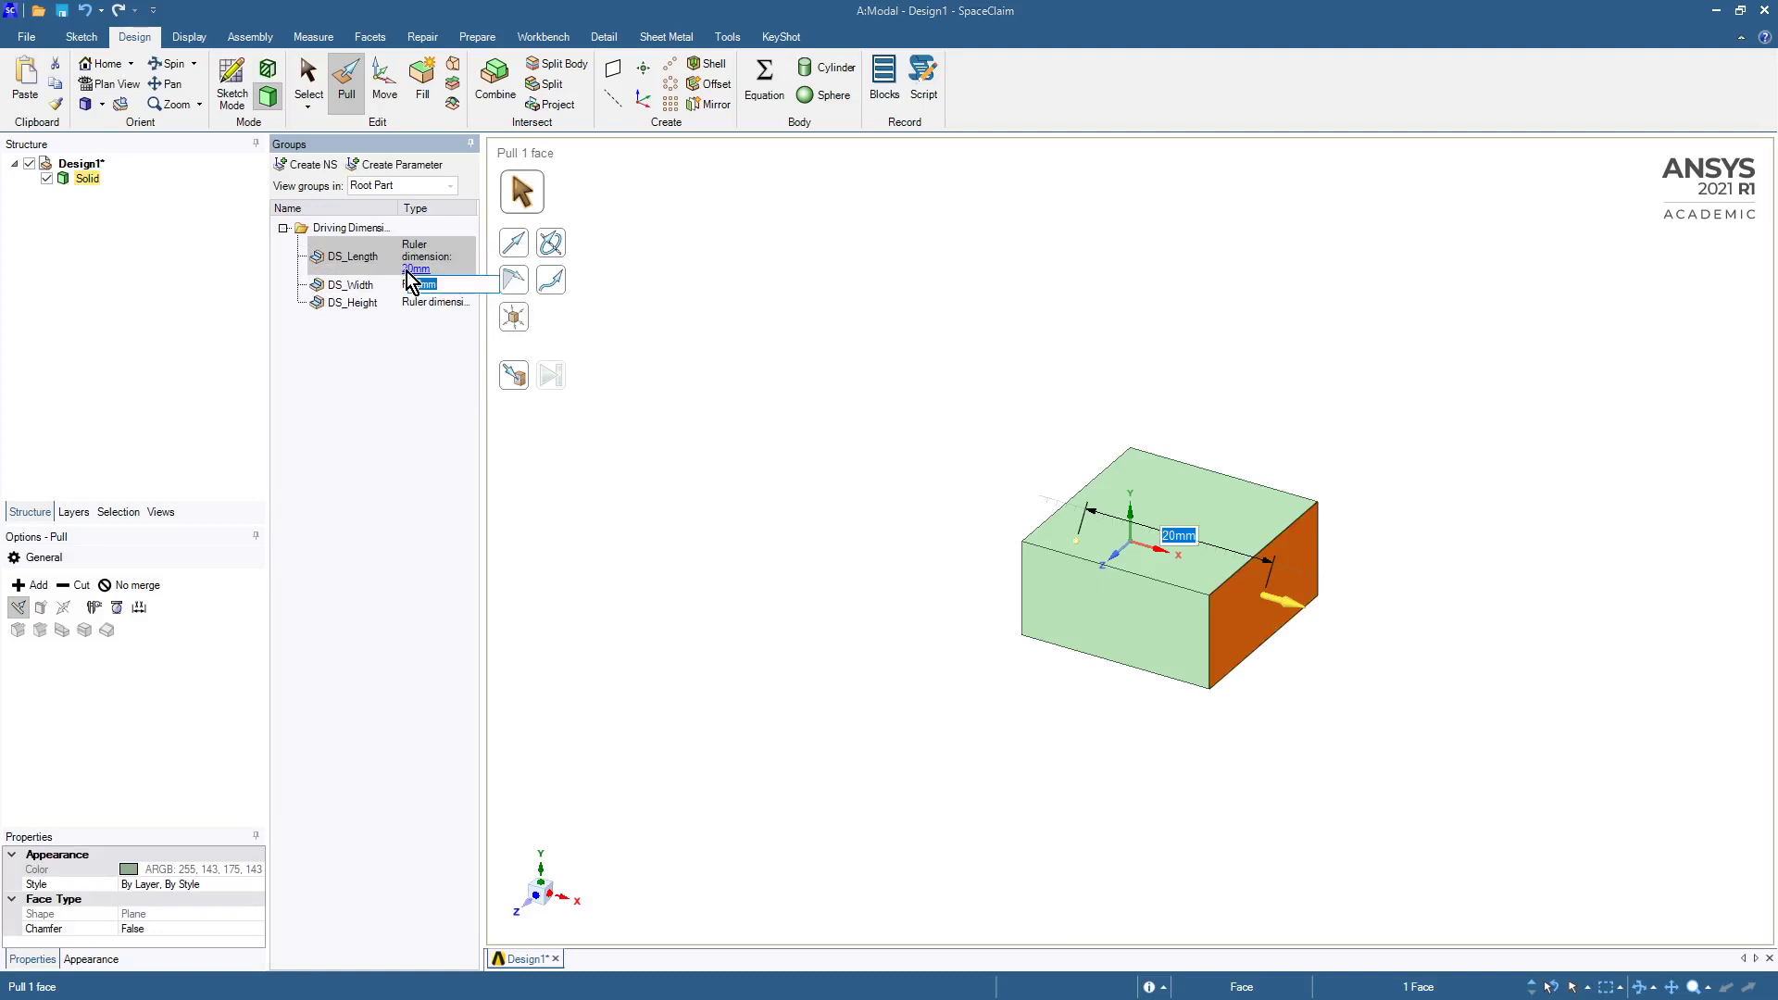
pyautogui.write('50')
pyautogui.press('Return')
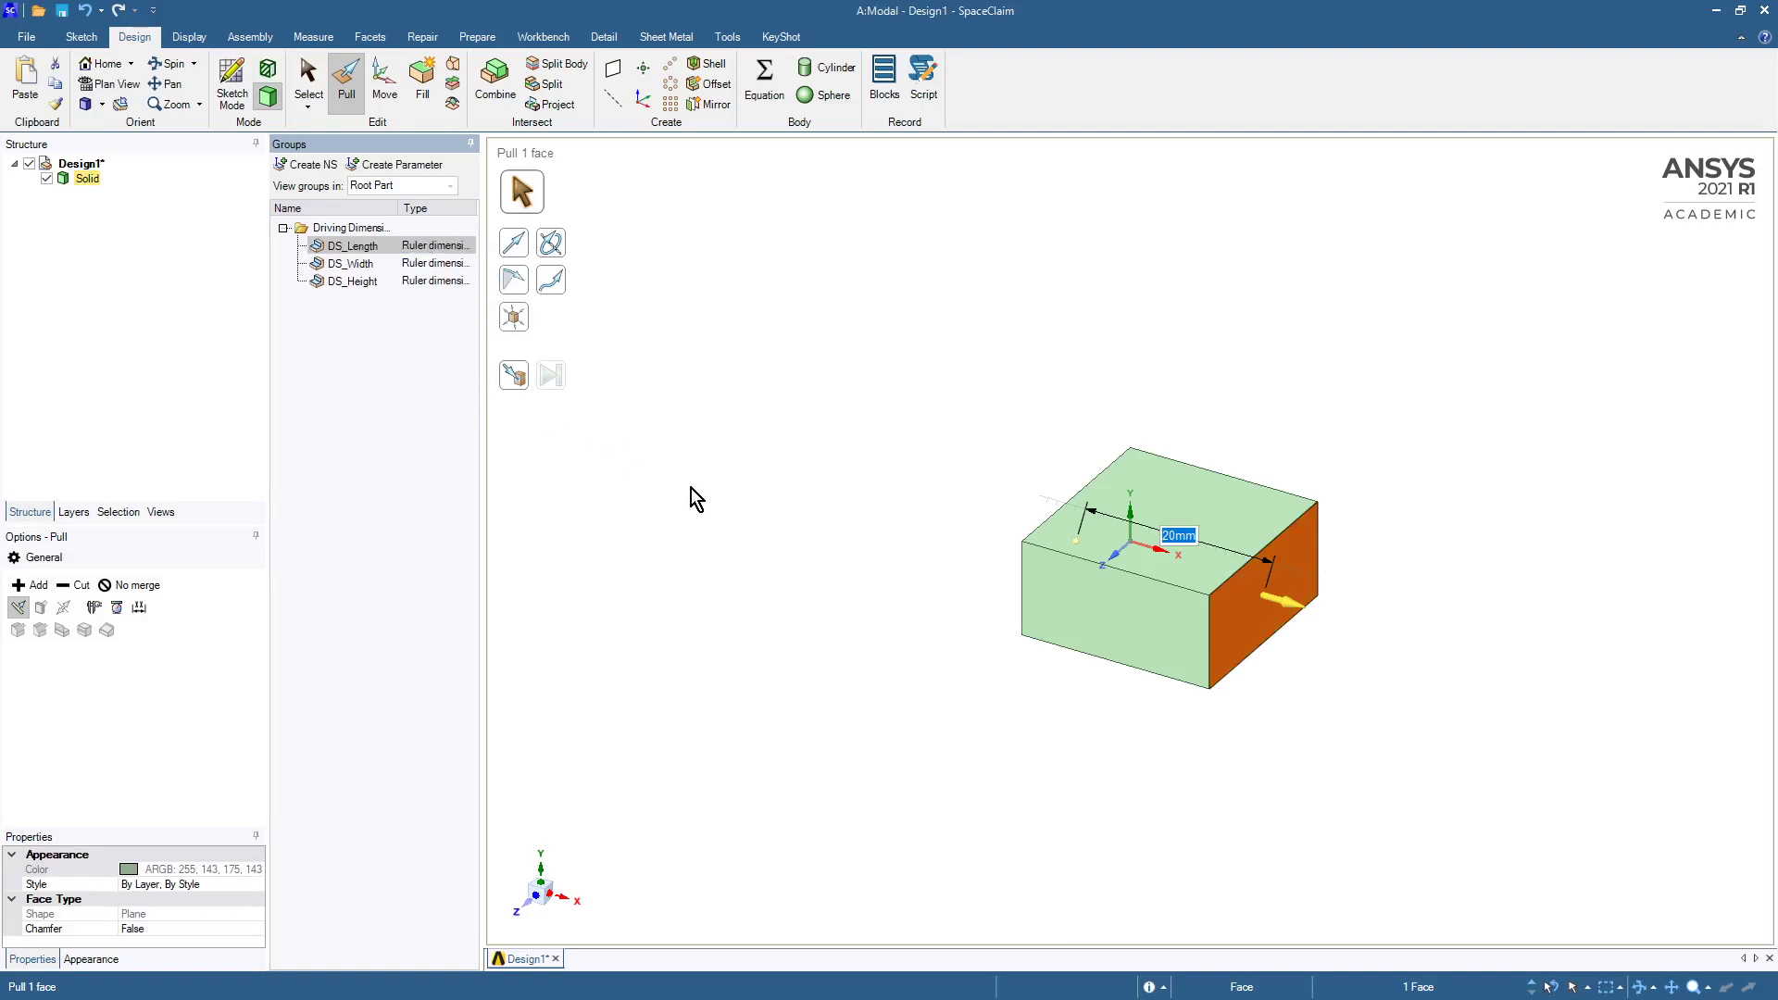
pyautogui.press('Escape')
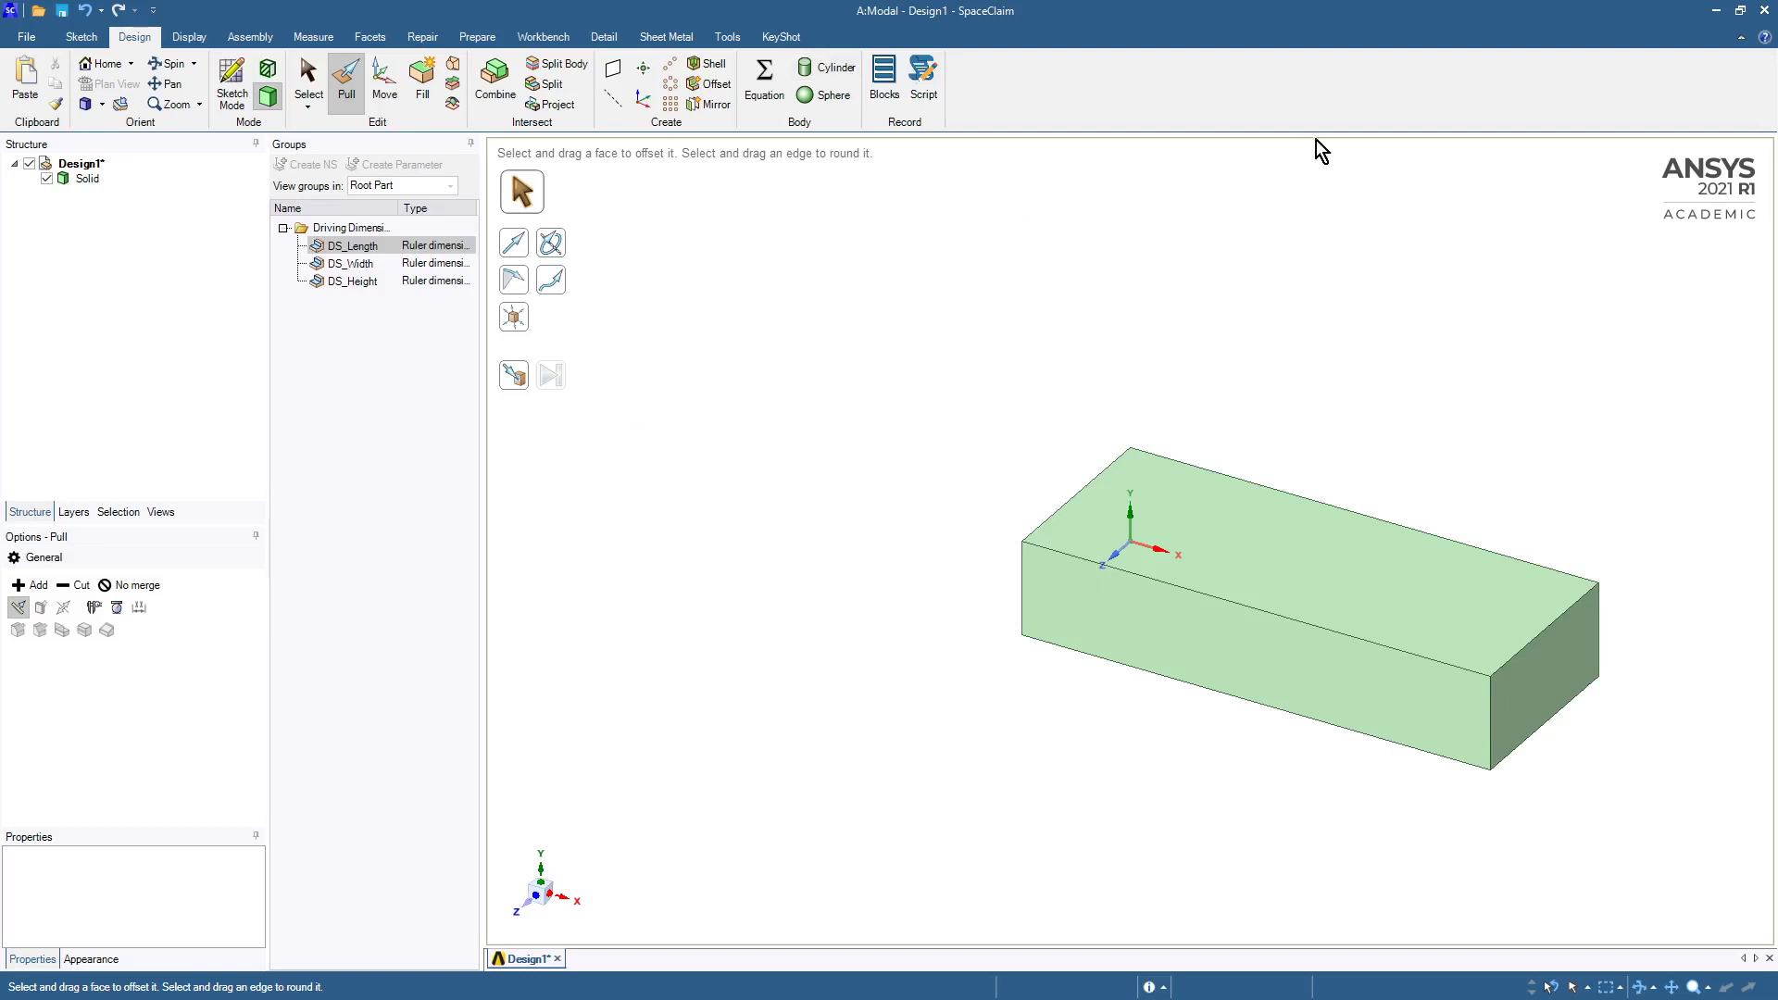
# Save and close the SpaceClaim design, then refresh the Workbench project.
pyautogui.click(1764, 11)
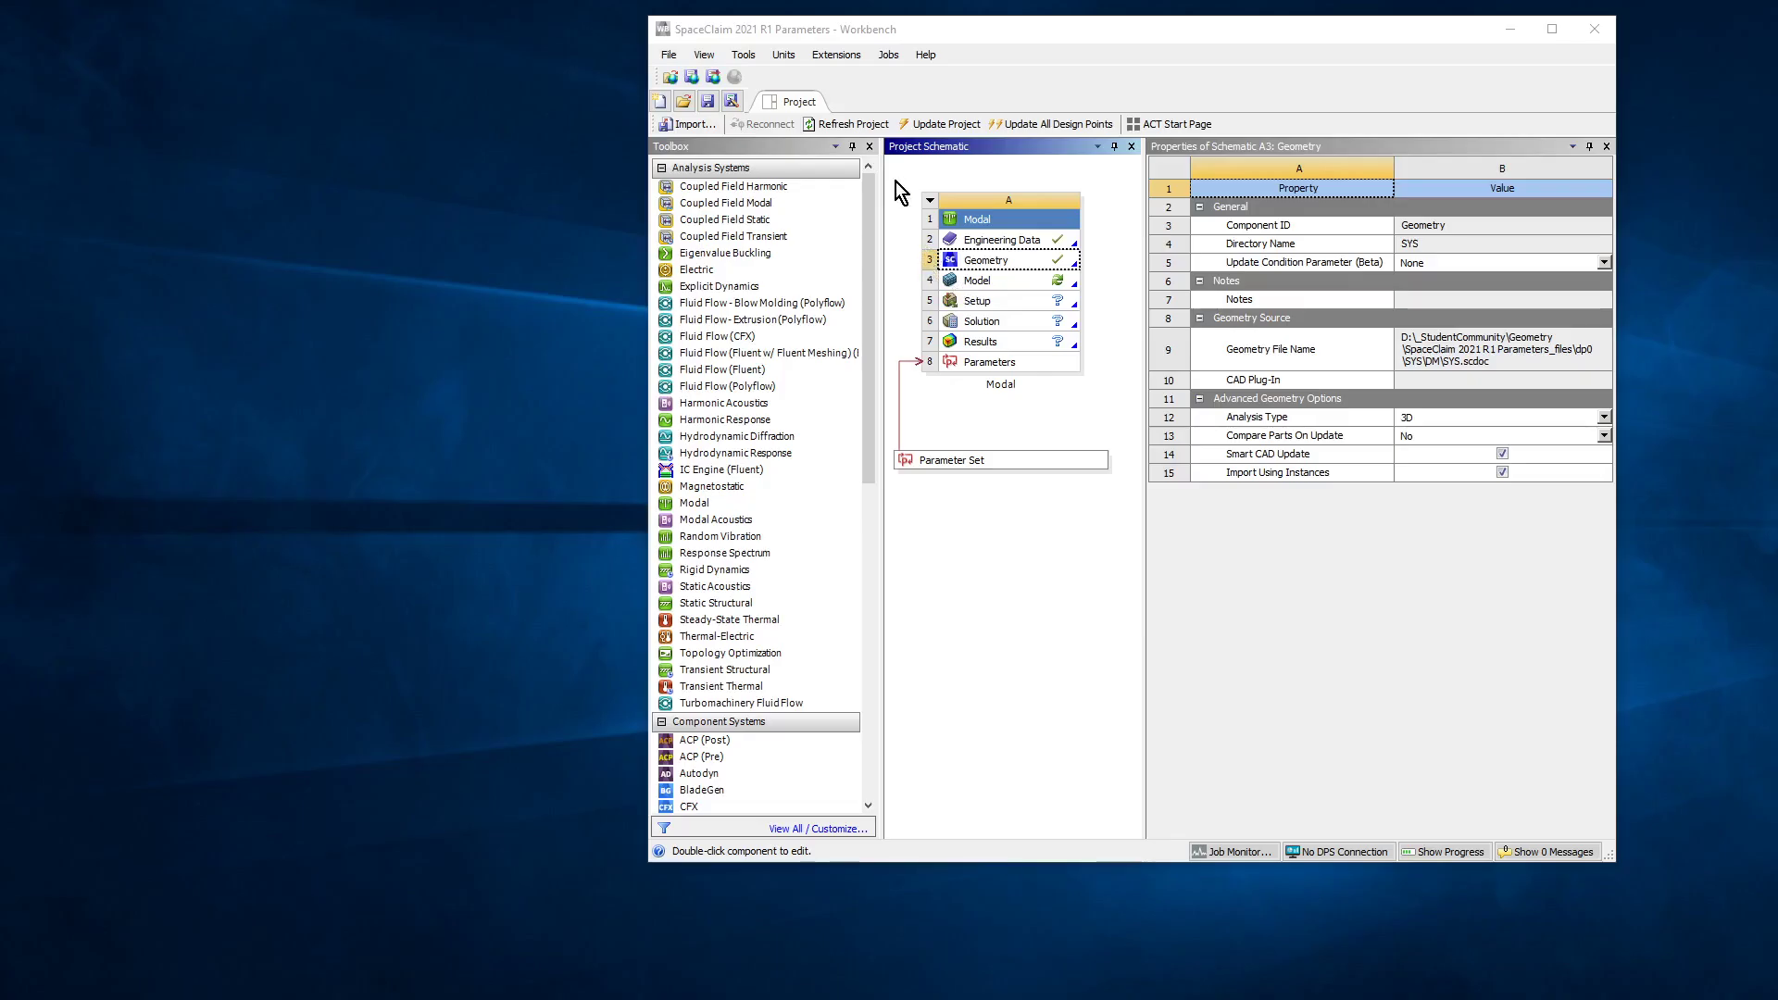
pyautogui.click(837, 131)
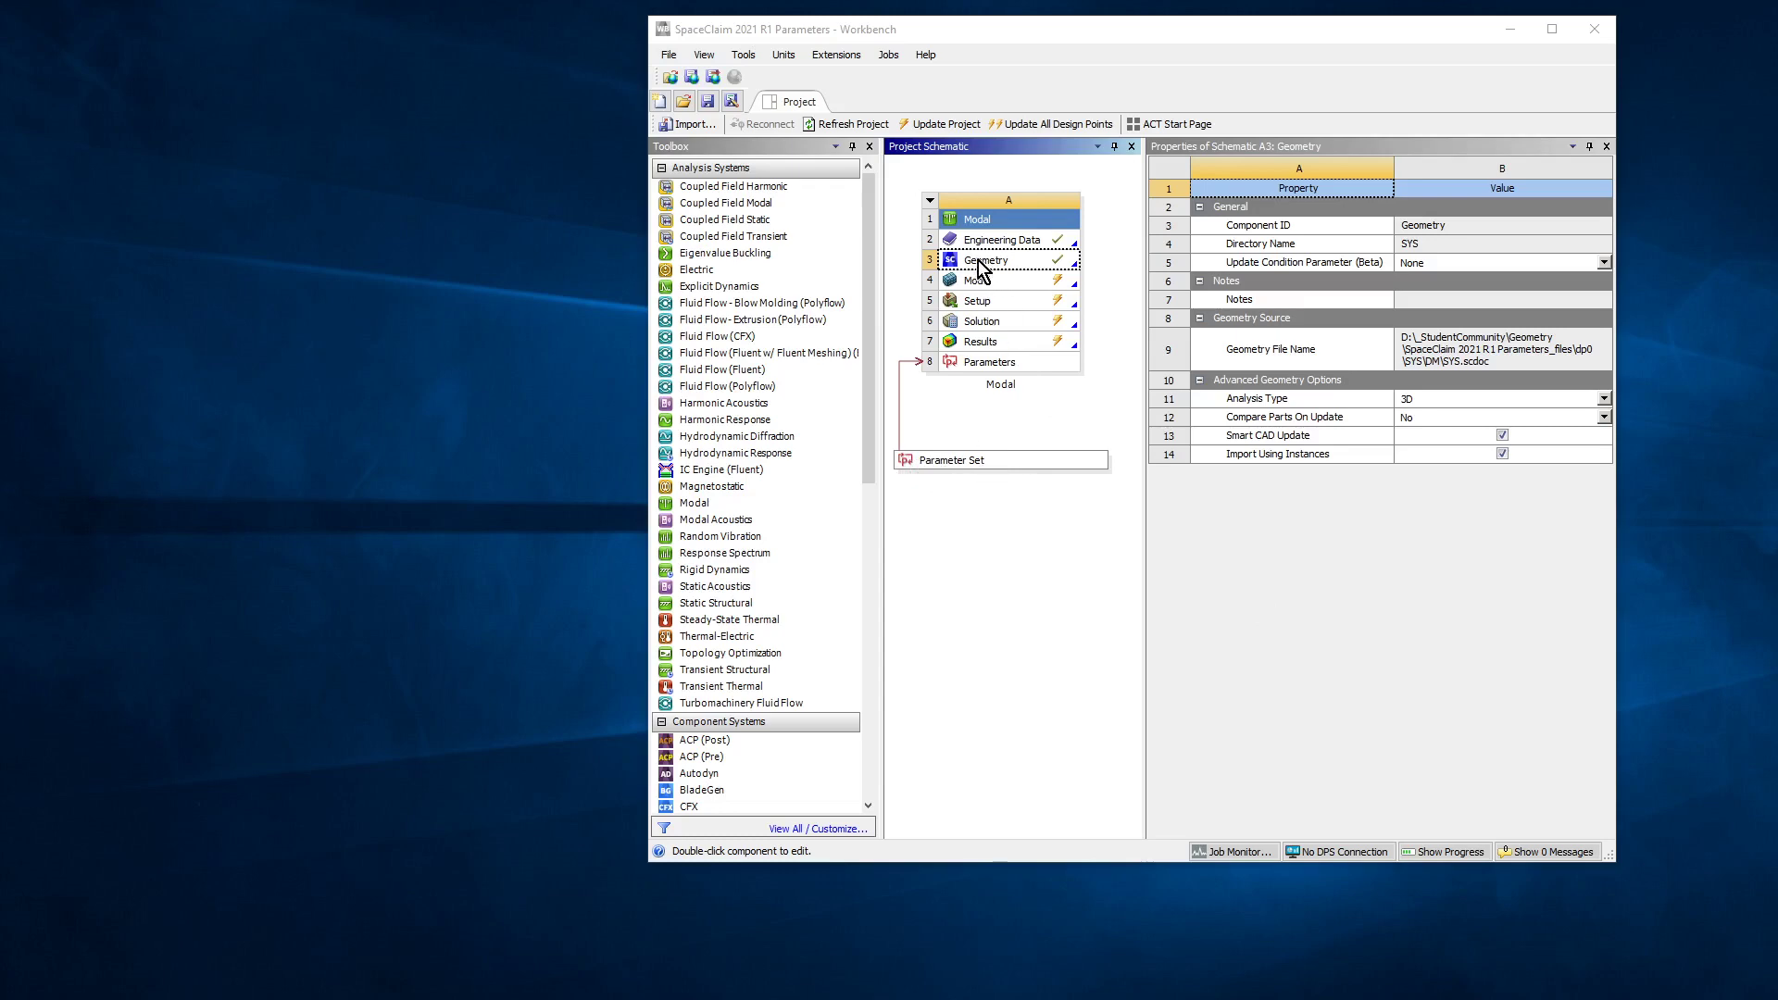
# In the Parameter Set, add design points DP 1 and DP 2 with DS_Length 50 and 80 mm.
pyautogui.click(963, 459)
pyautogui.doubleClick(963, 459)
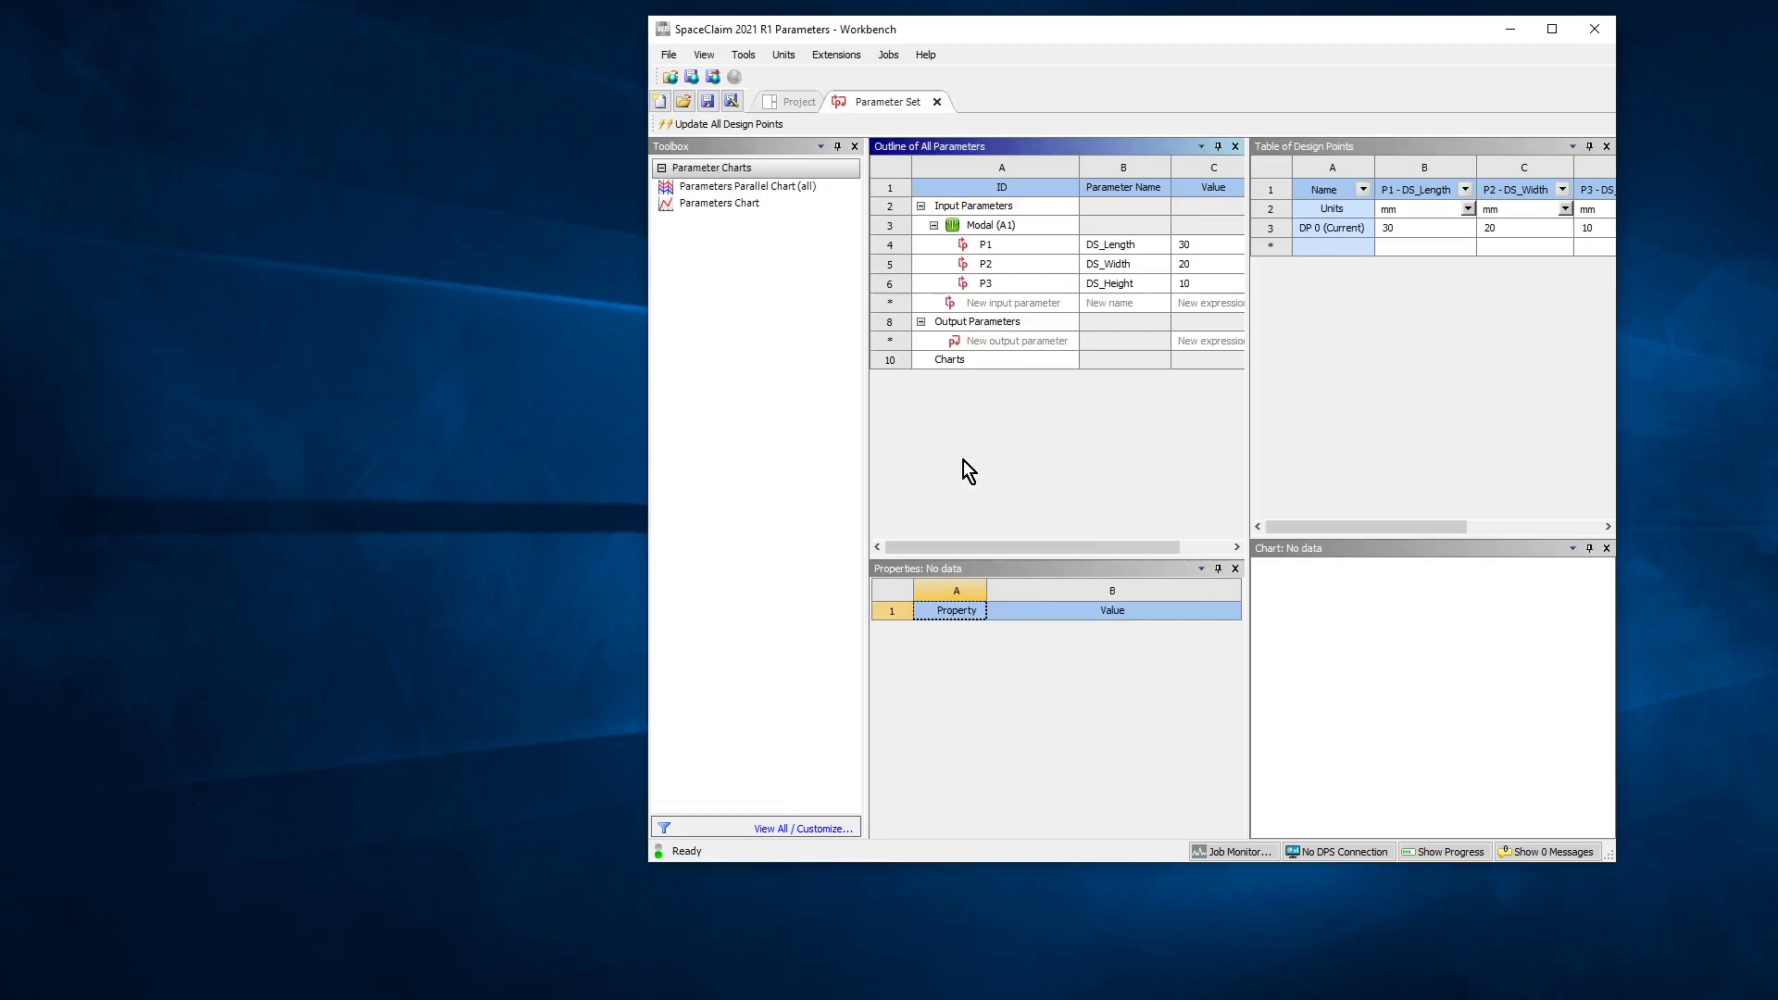
pyautogui.moveTo(1247, 339)
pyautogui.mouseDown()
pyautogui.moveTo(1141, 333)
pyautogui.moveTo(1215, 337)
pyautogui.mouseUp()
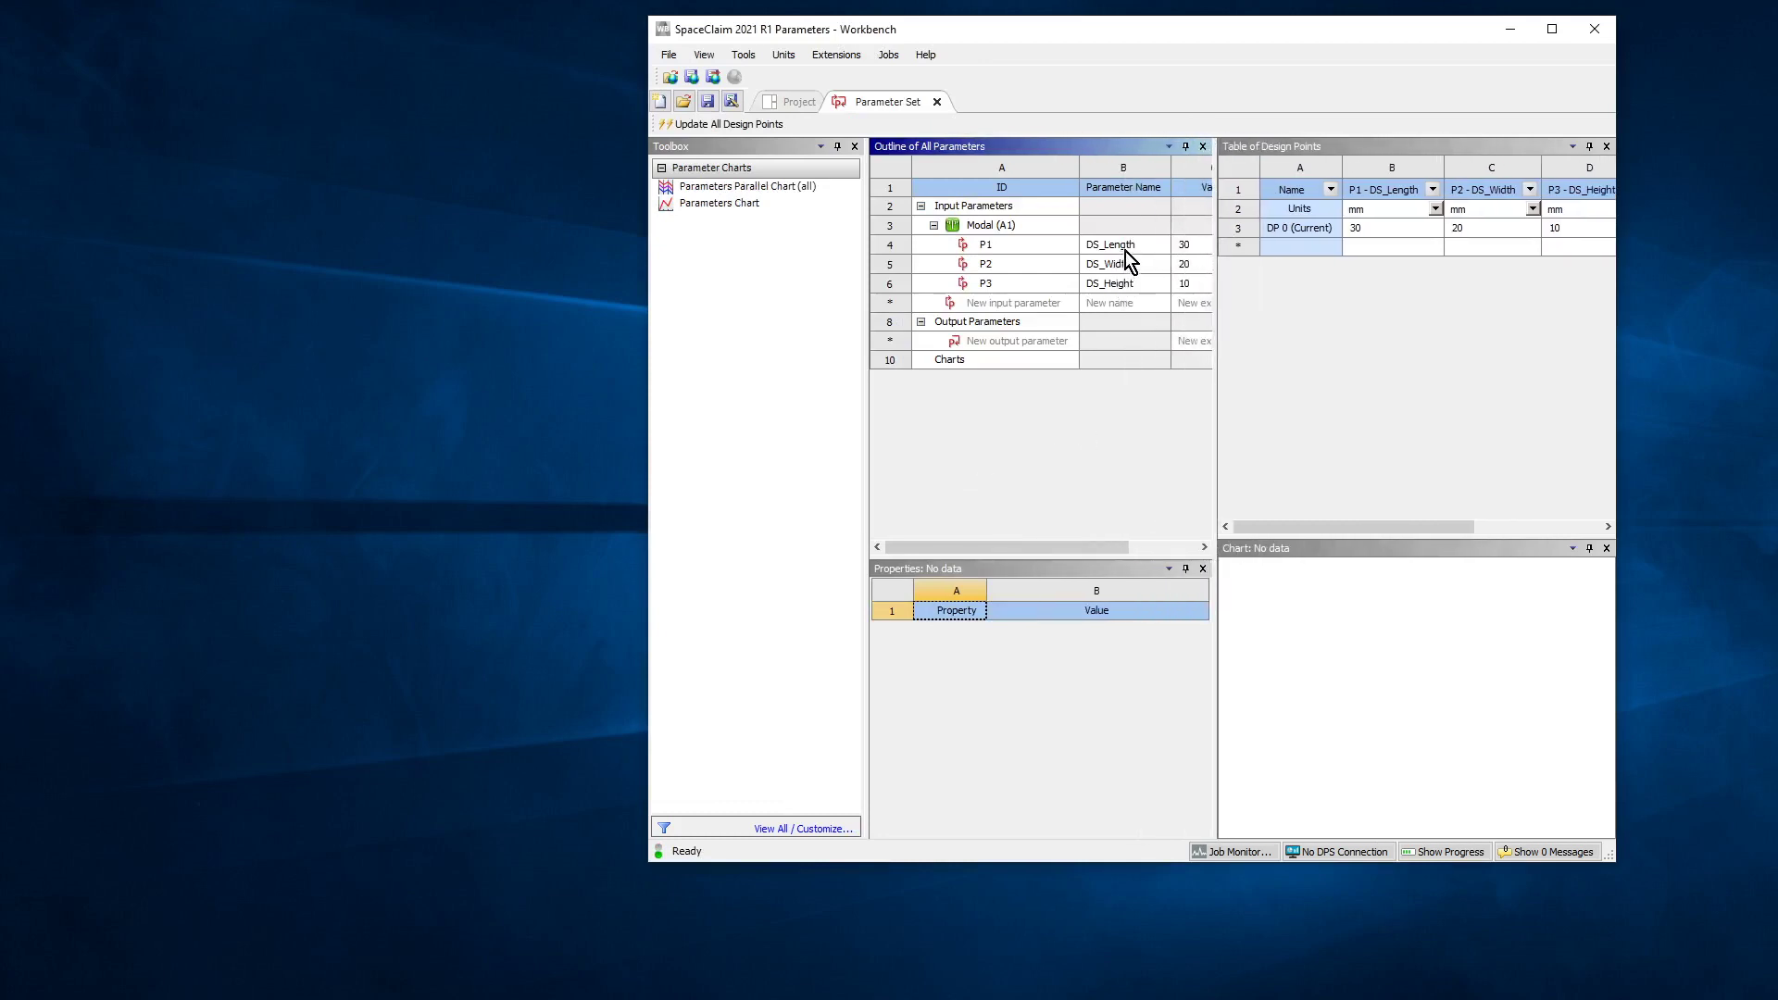
pyautogui.click(1357, 246)
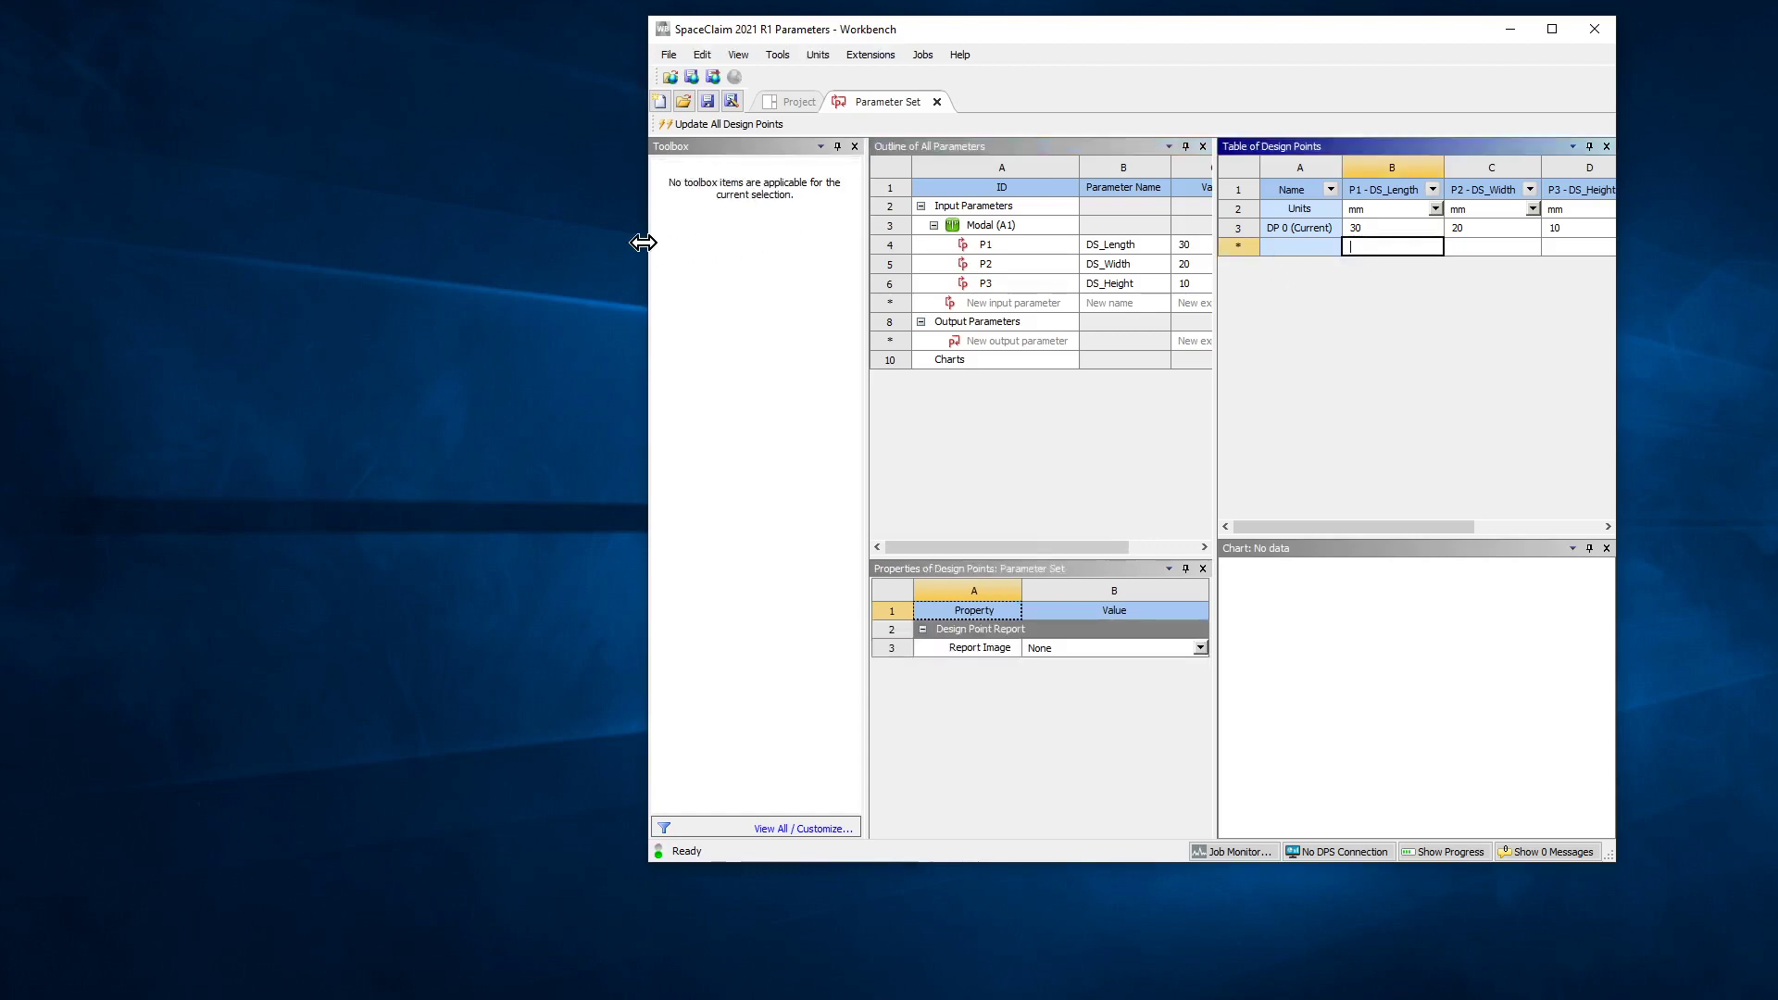
pyautogui.moveTo(642, 243); pyautogui.dragTo(281, 196)
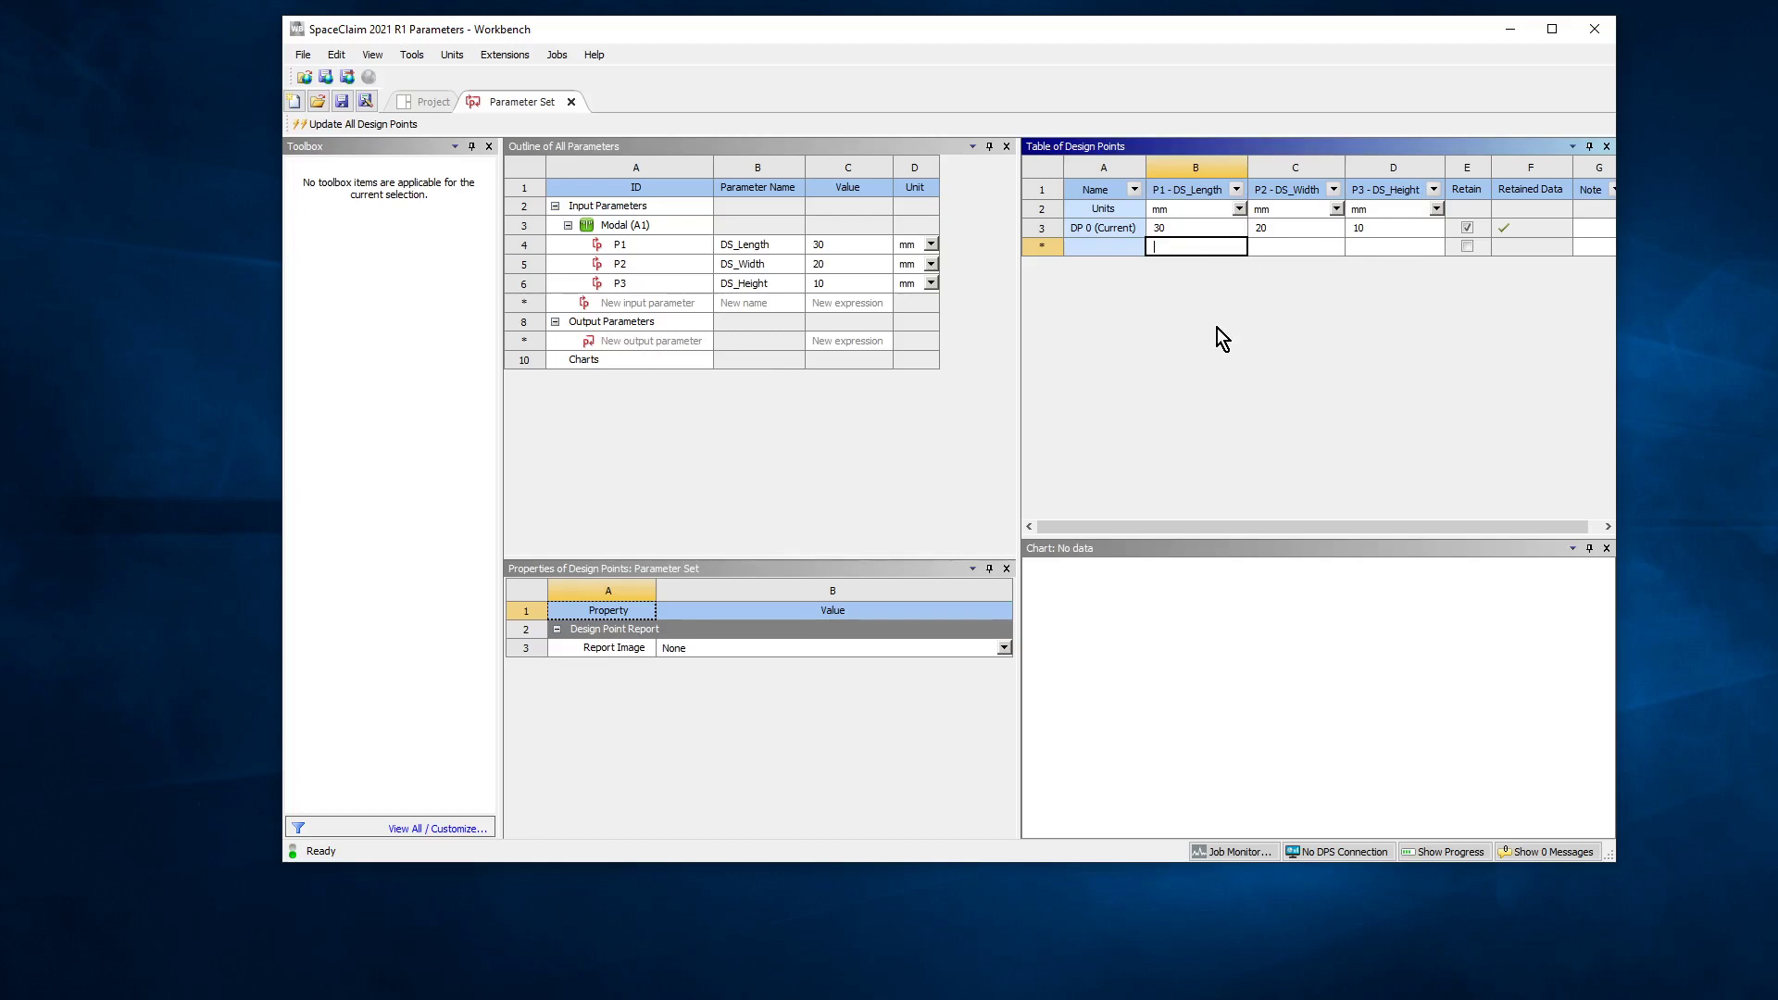
pyautogui.write('50')
pyautogui.press('Tab')
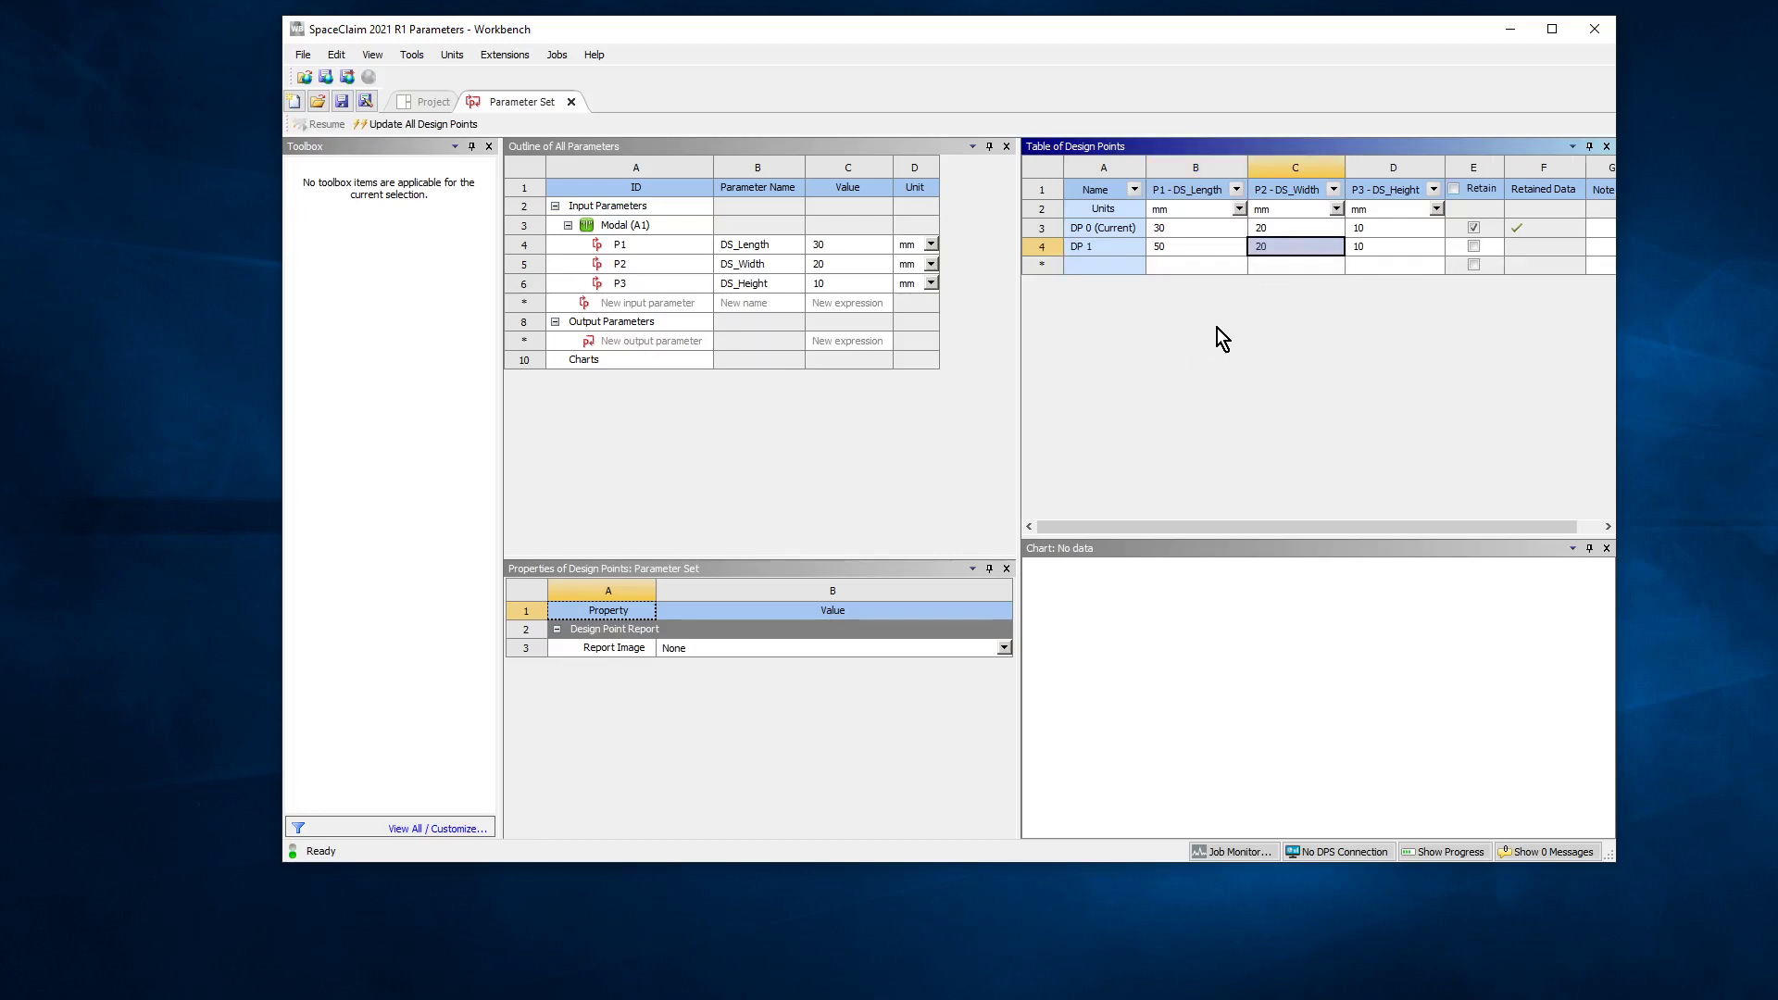
pyautogui.click(1180, 267)
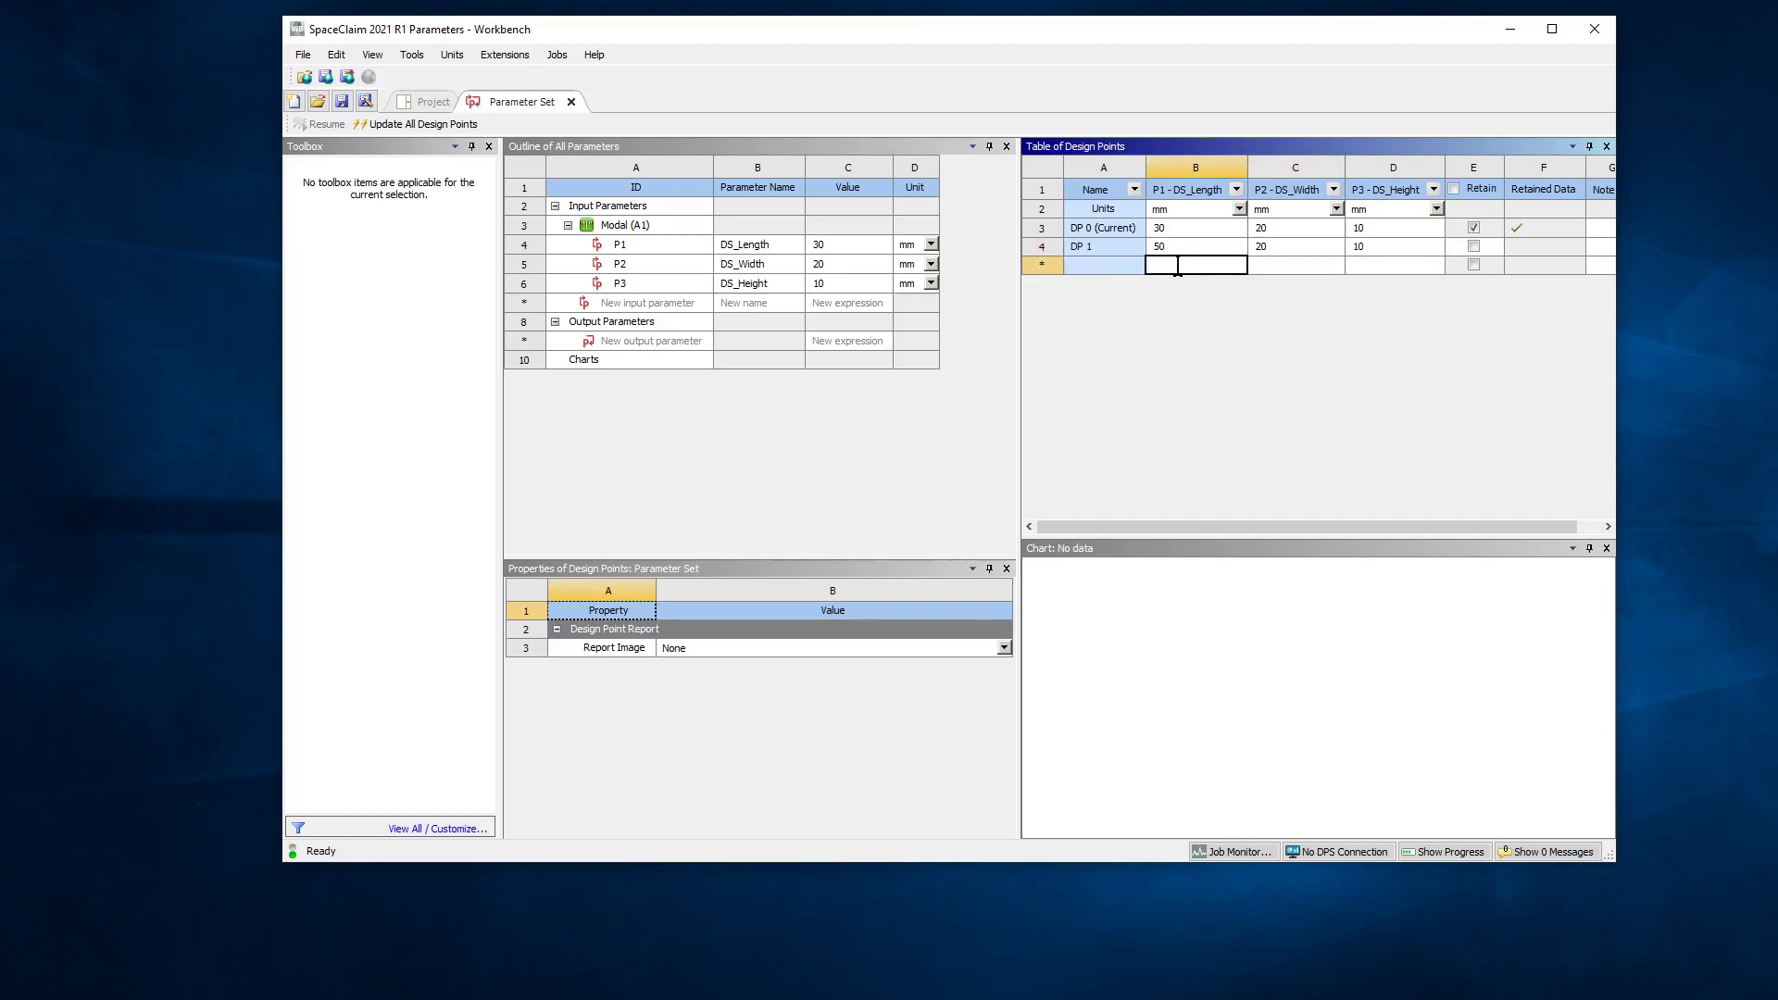
pyautogui.write('80')
pyautogui.press('Return')
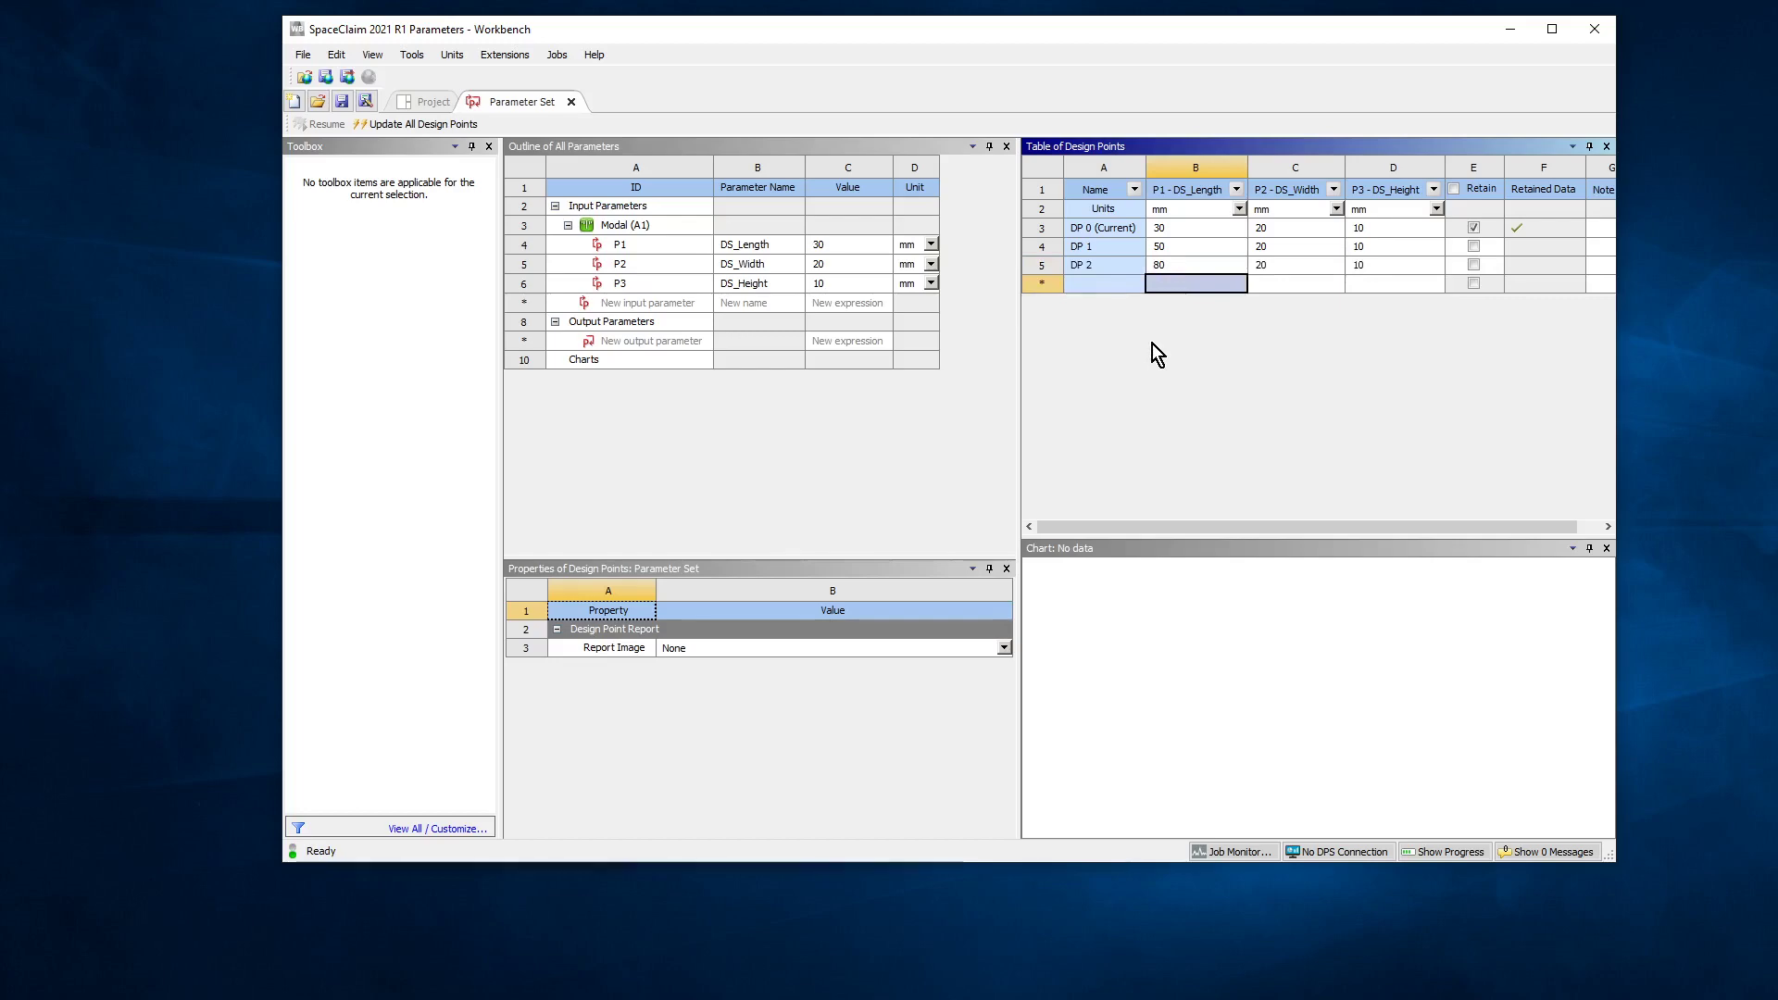
pyautogui.click(1264, 267)
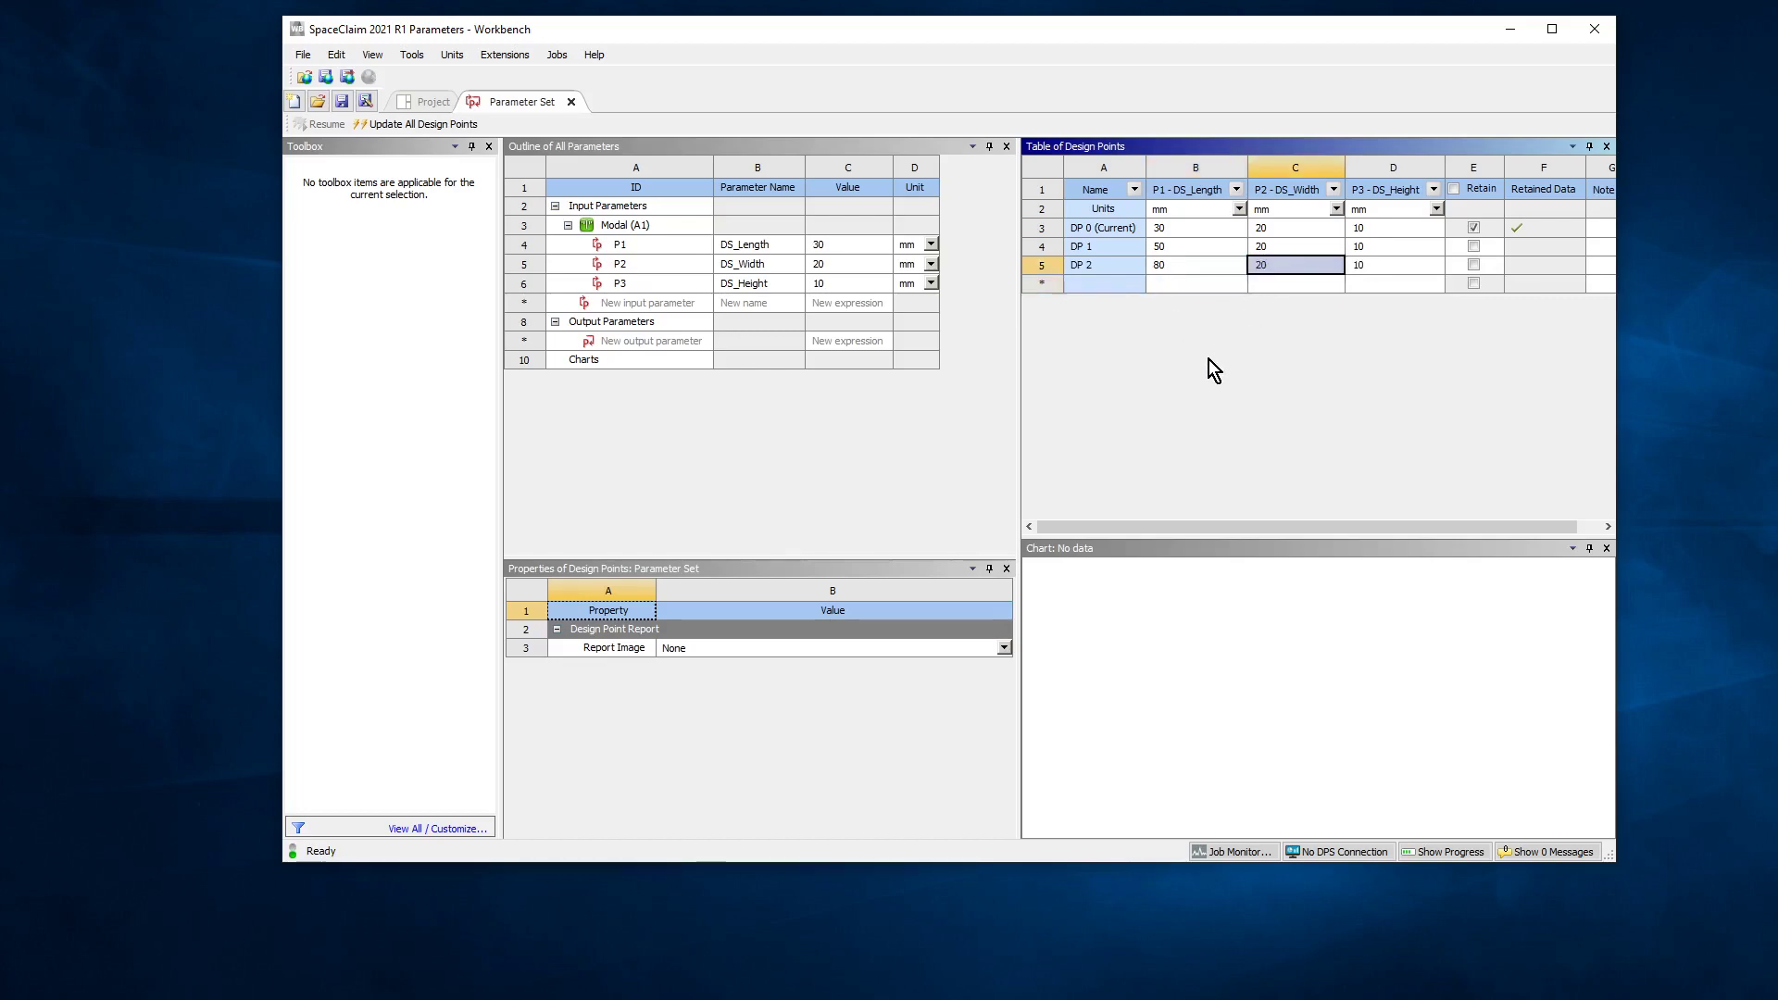
# Open the Modal system's Model cell (A4) in Mechanical from the project schematic.
pyautogui.click(430, 102)
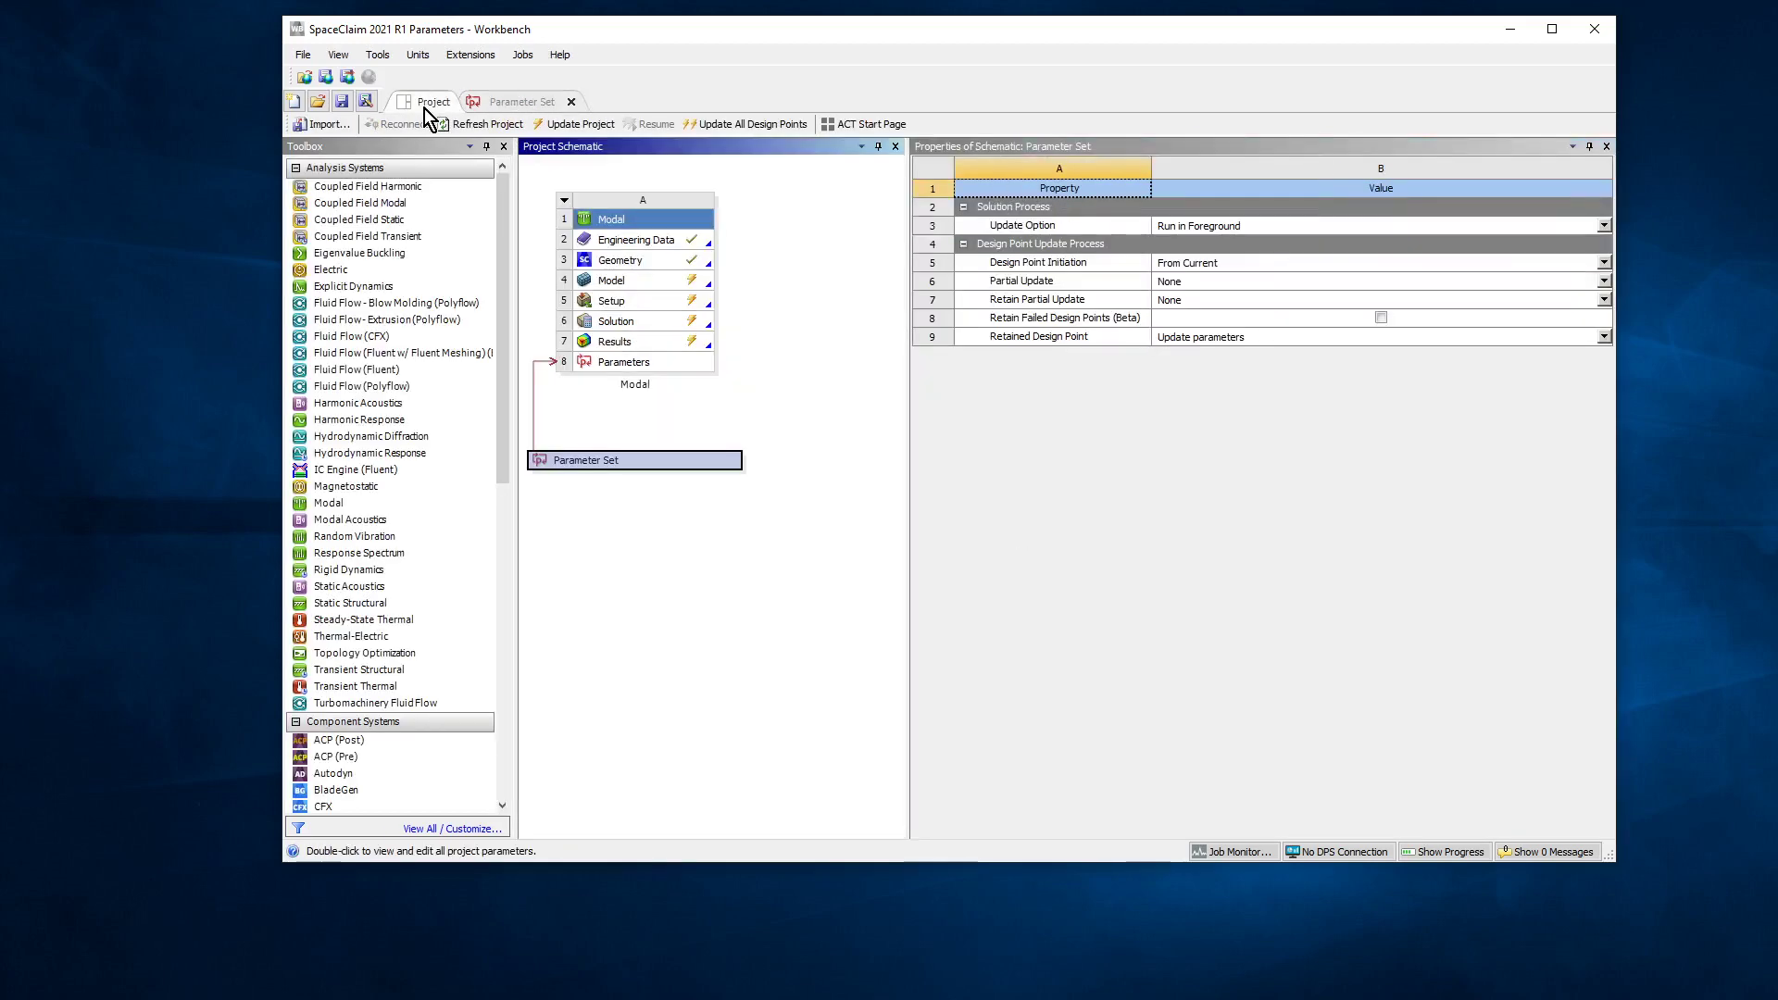
pyautogui.doubleClick(611, 278)
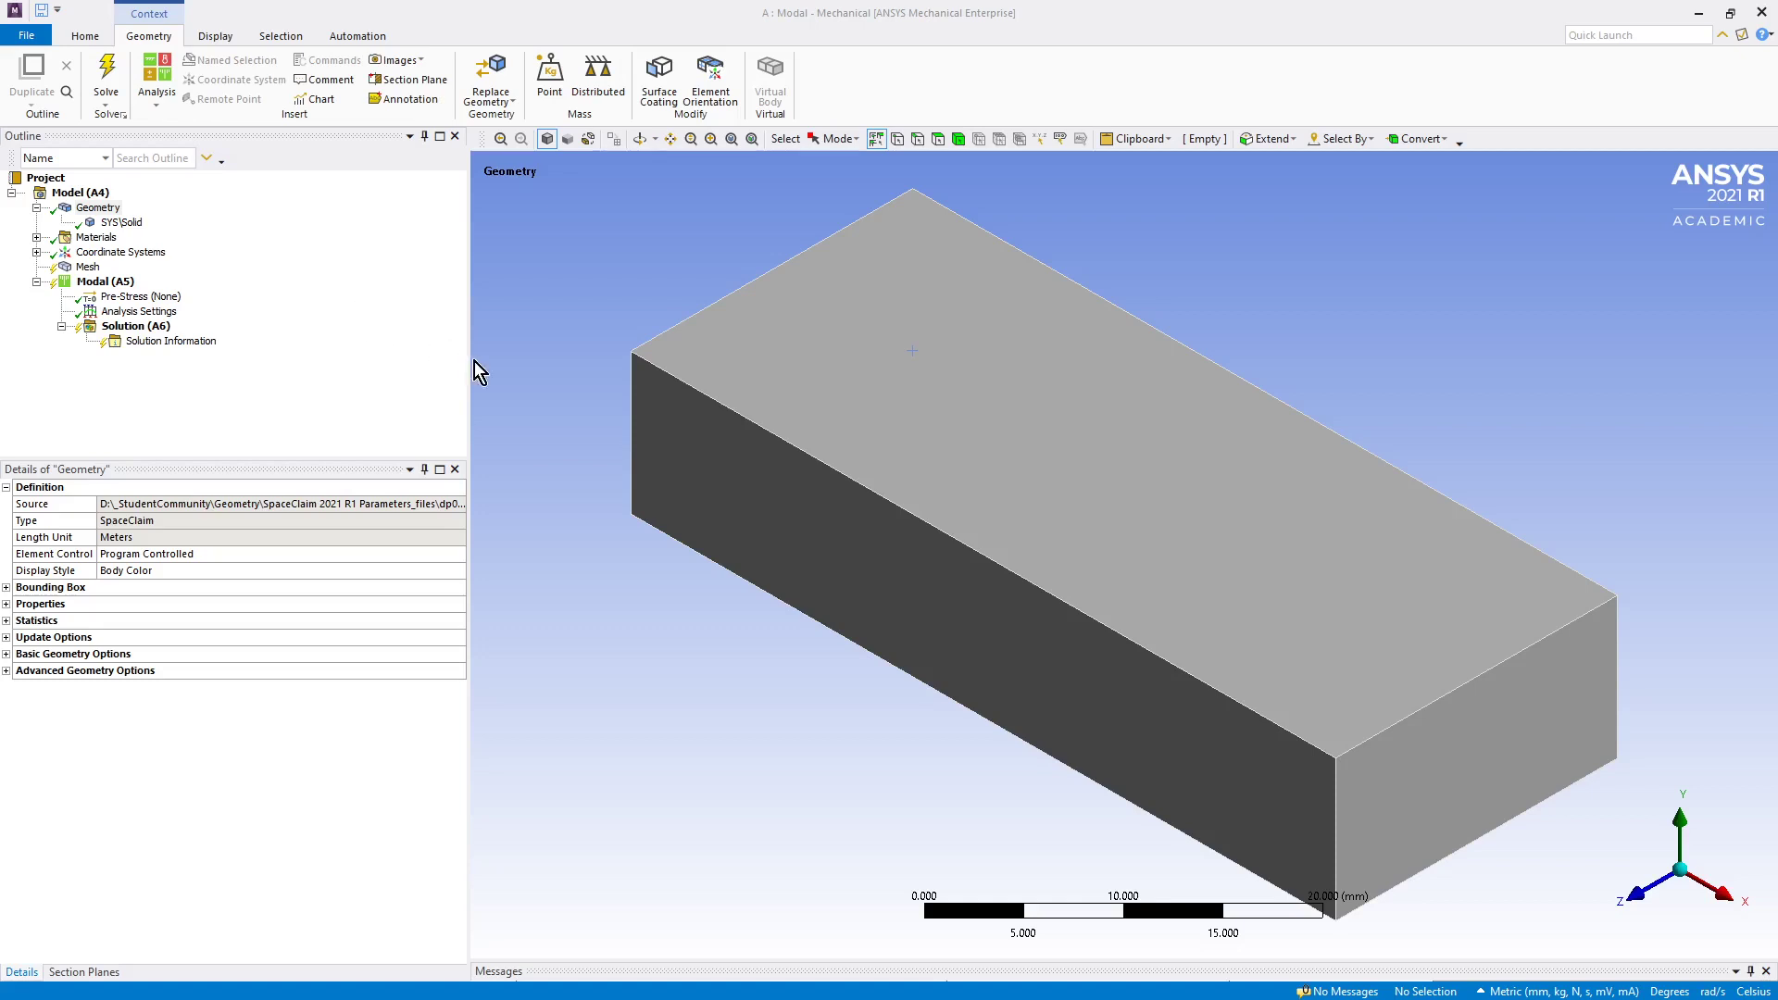
# Apply a Fixed Support to the block's end face.
pyautogui.moveTo(519, 409); pyautogui.dragTo(658, 403, button='middle')
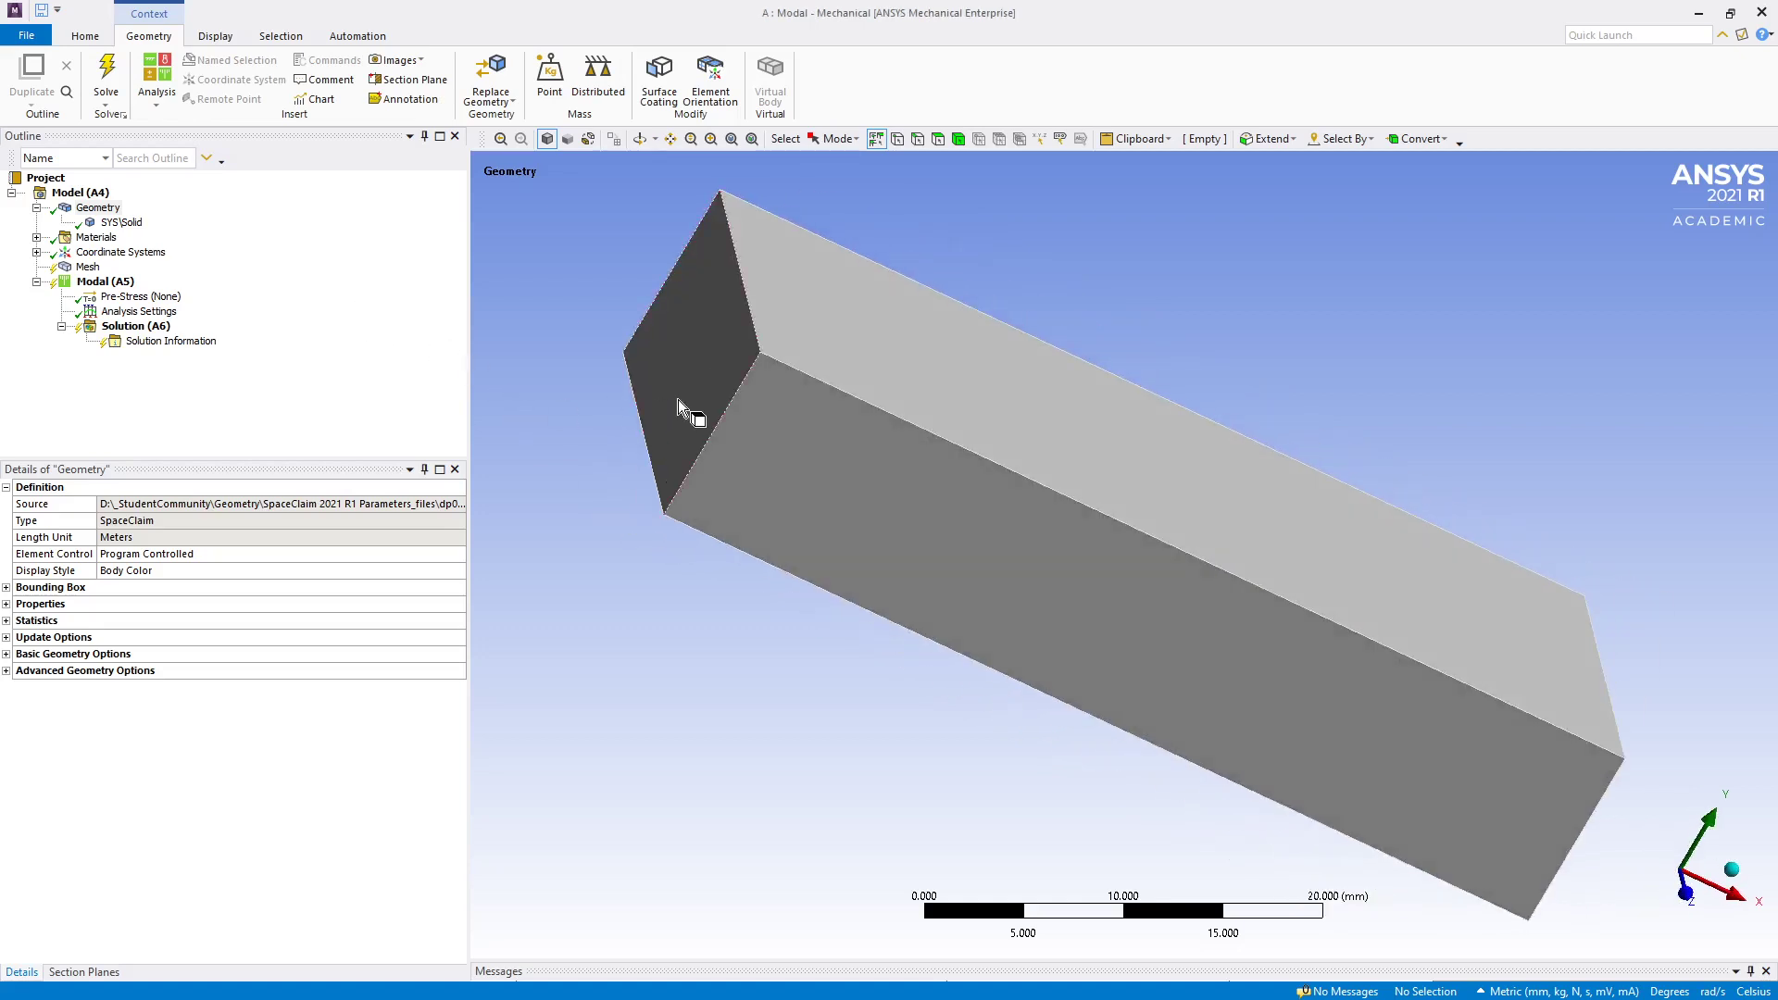
pyautogui.click(678, 398)
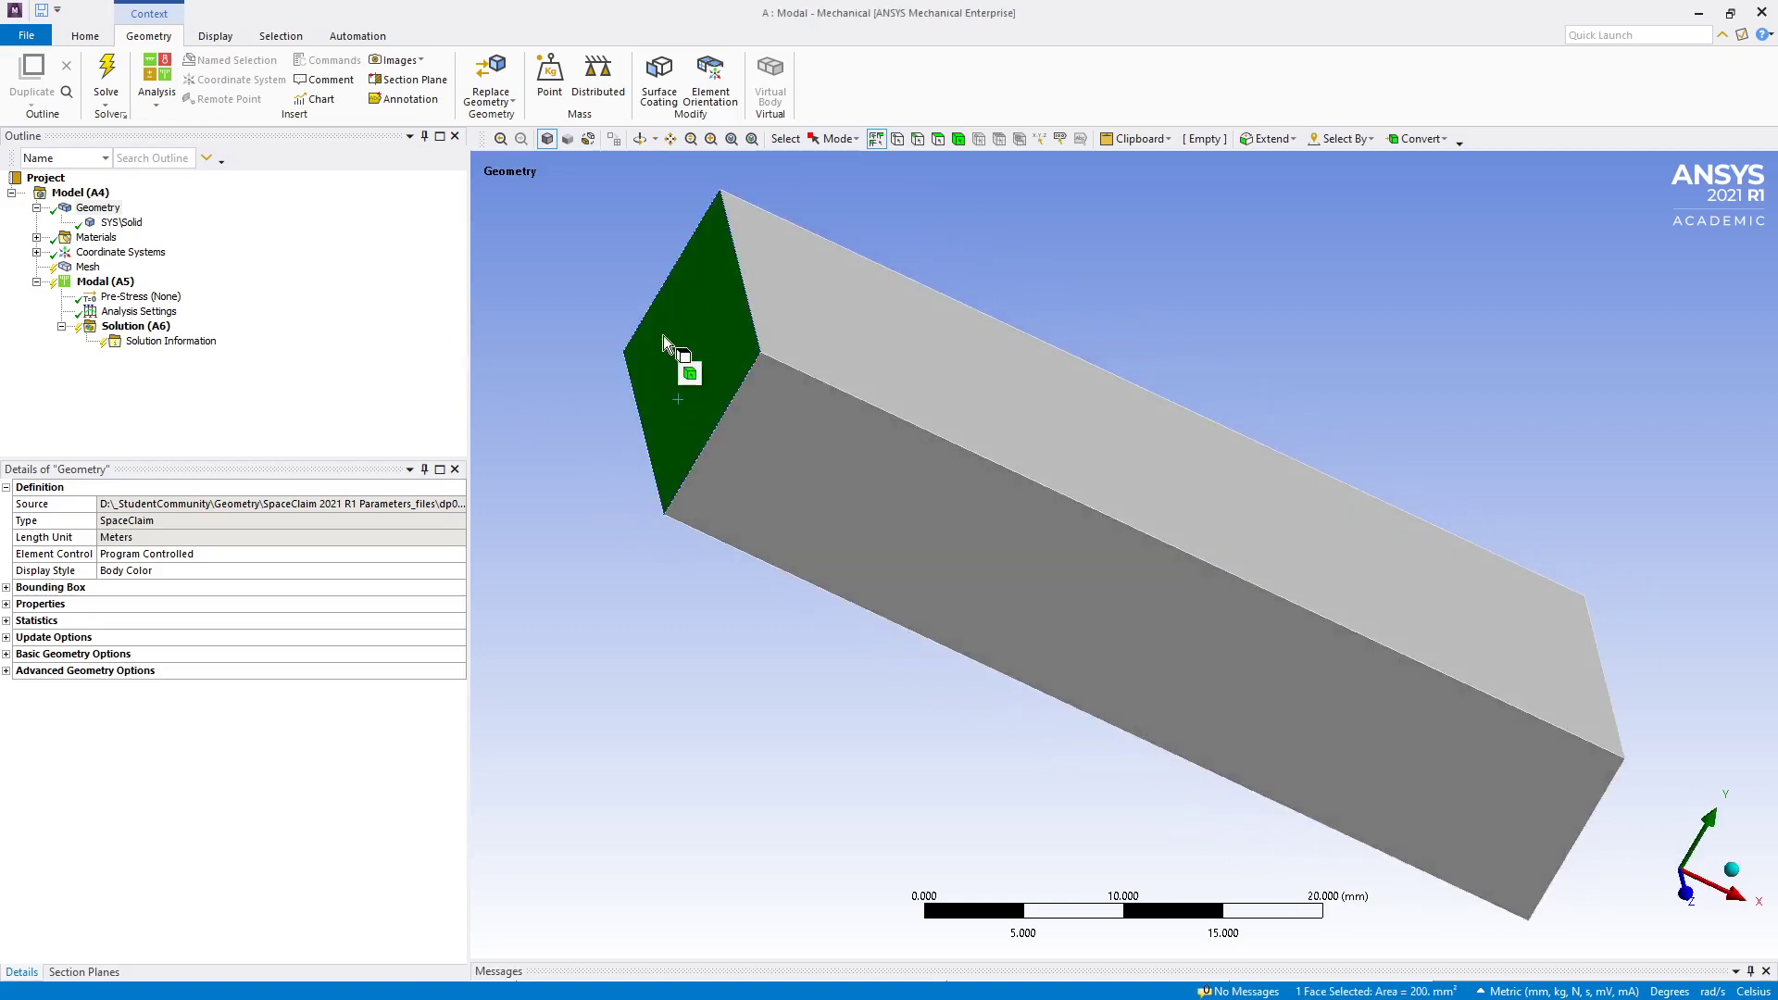
pyautogui.click(97, 281)
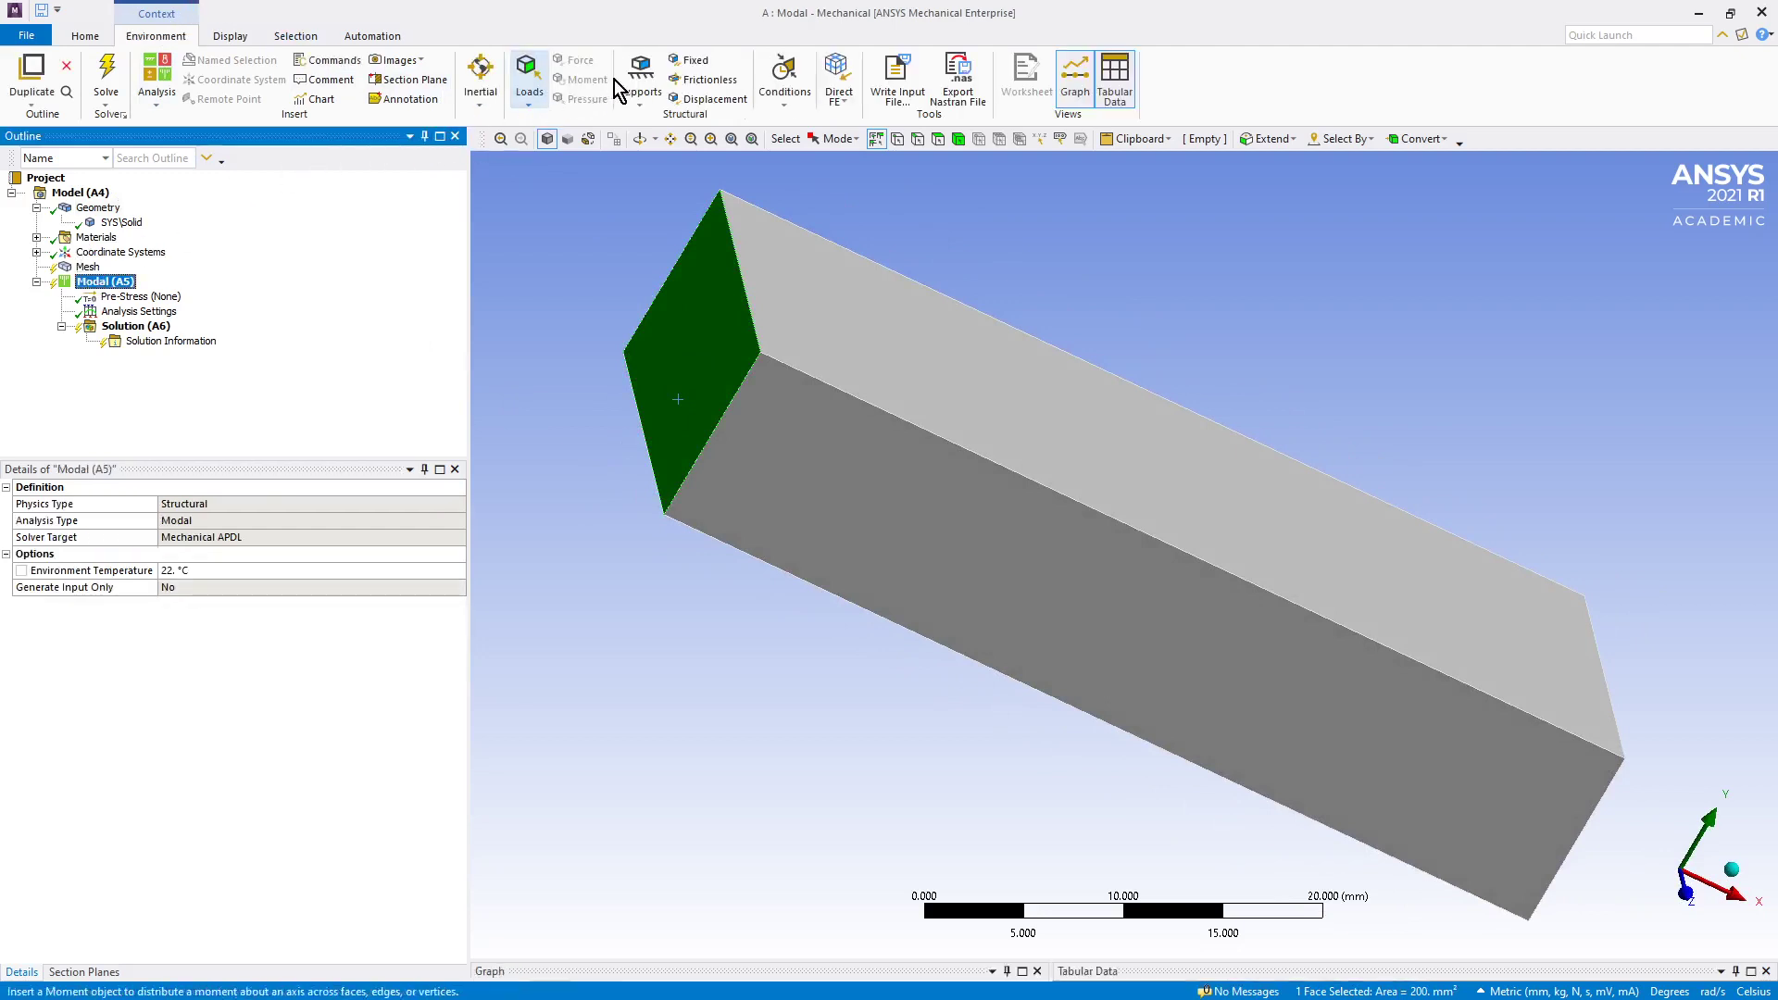
pyautogui.click(690, 59)
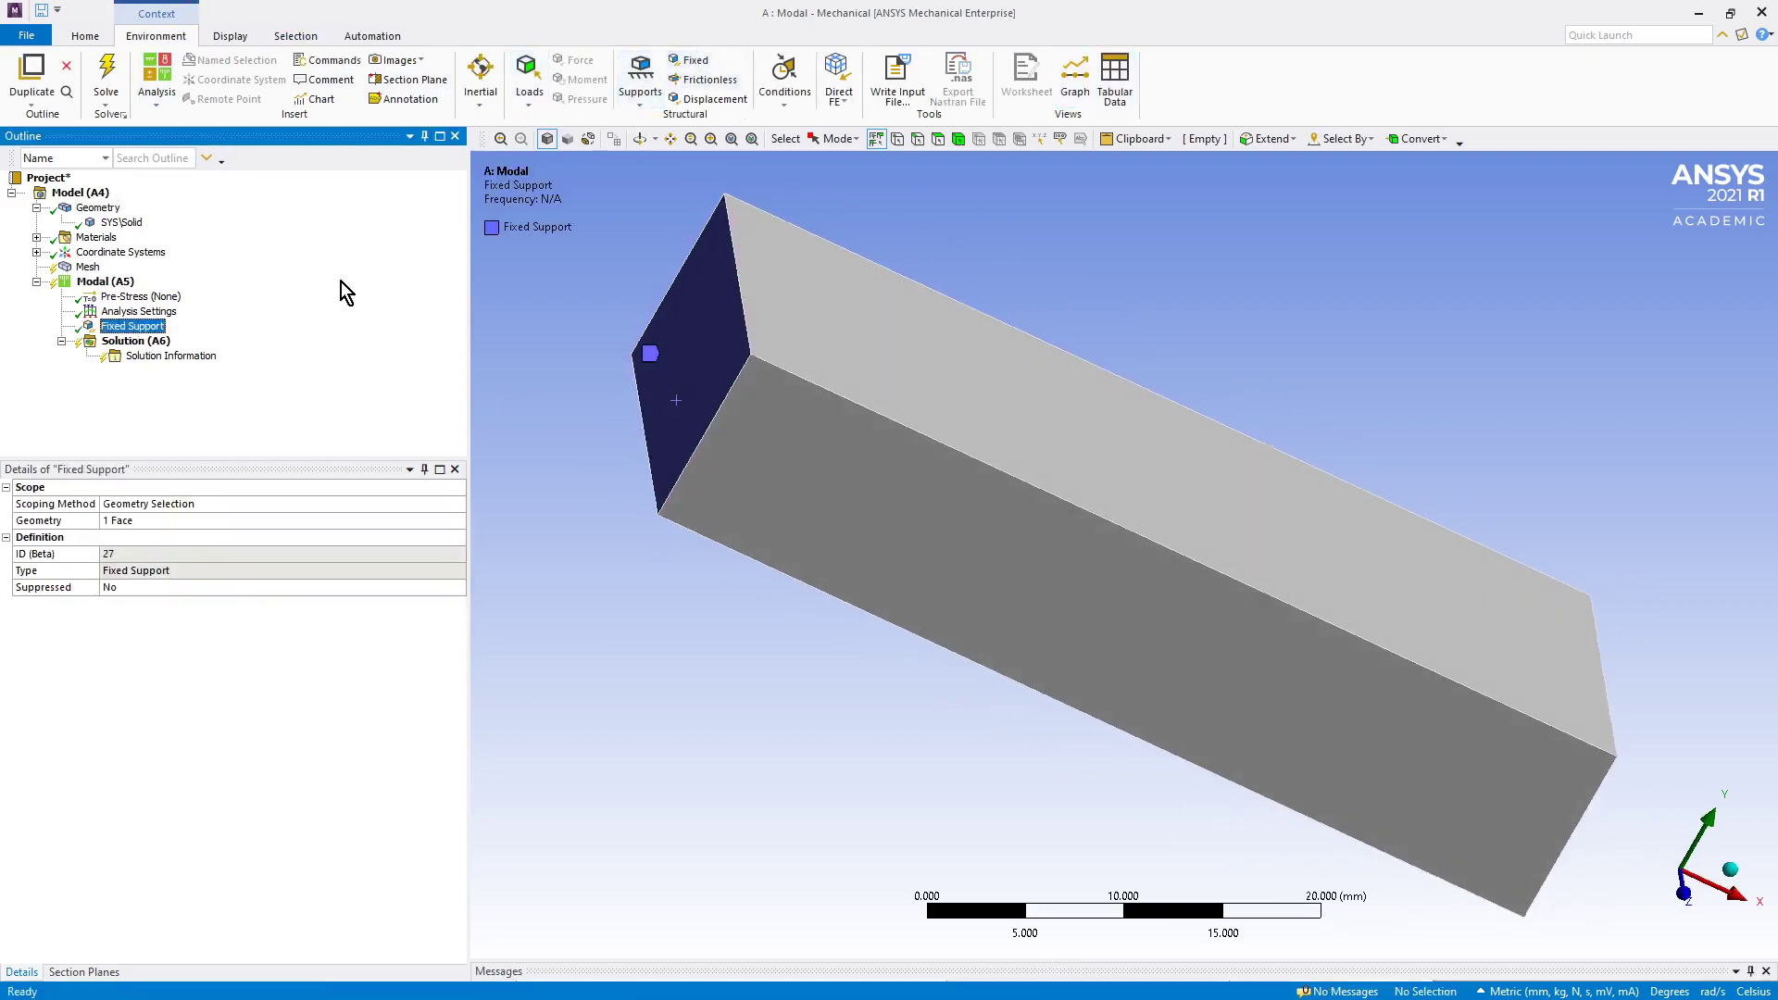
# Insert a Total Deformation result and mark its Frequency as a parameter.
pyautogui.click(127, 342)
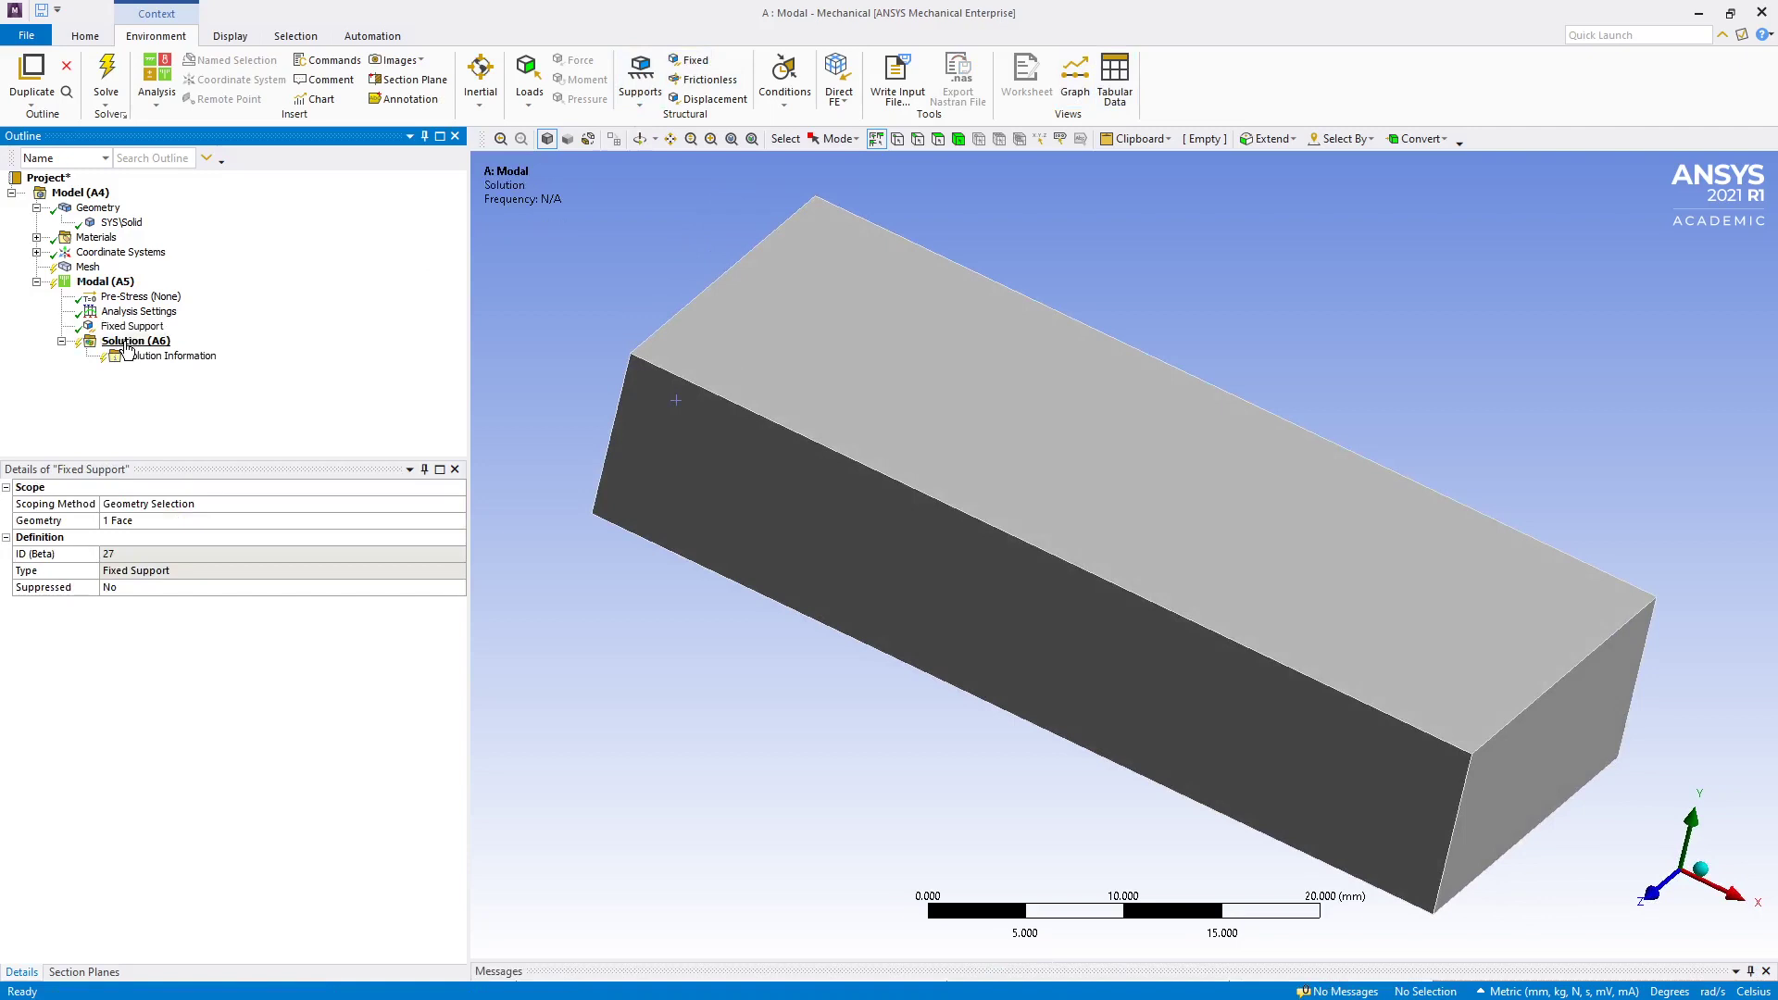
pyautogui.rightClick(127, 345)
pyautogui.moveTo(283, 358)
pyautogui.moveTo(358, 359)
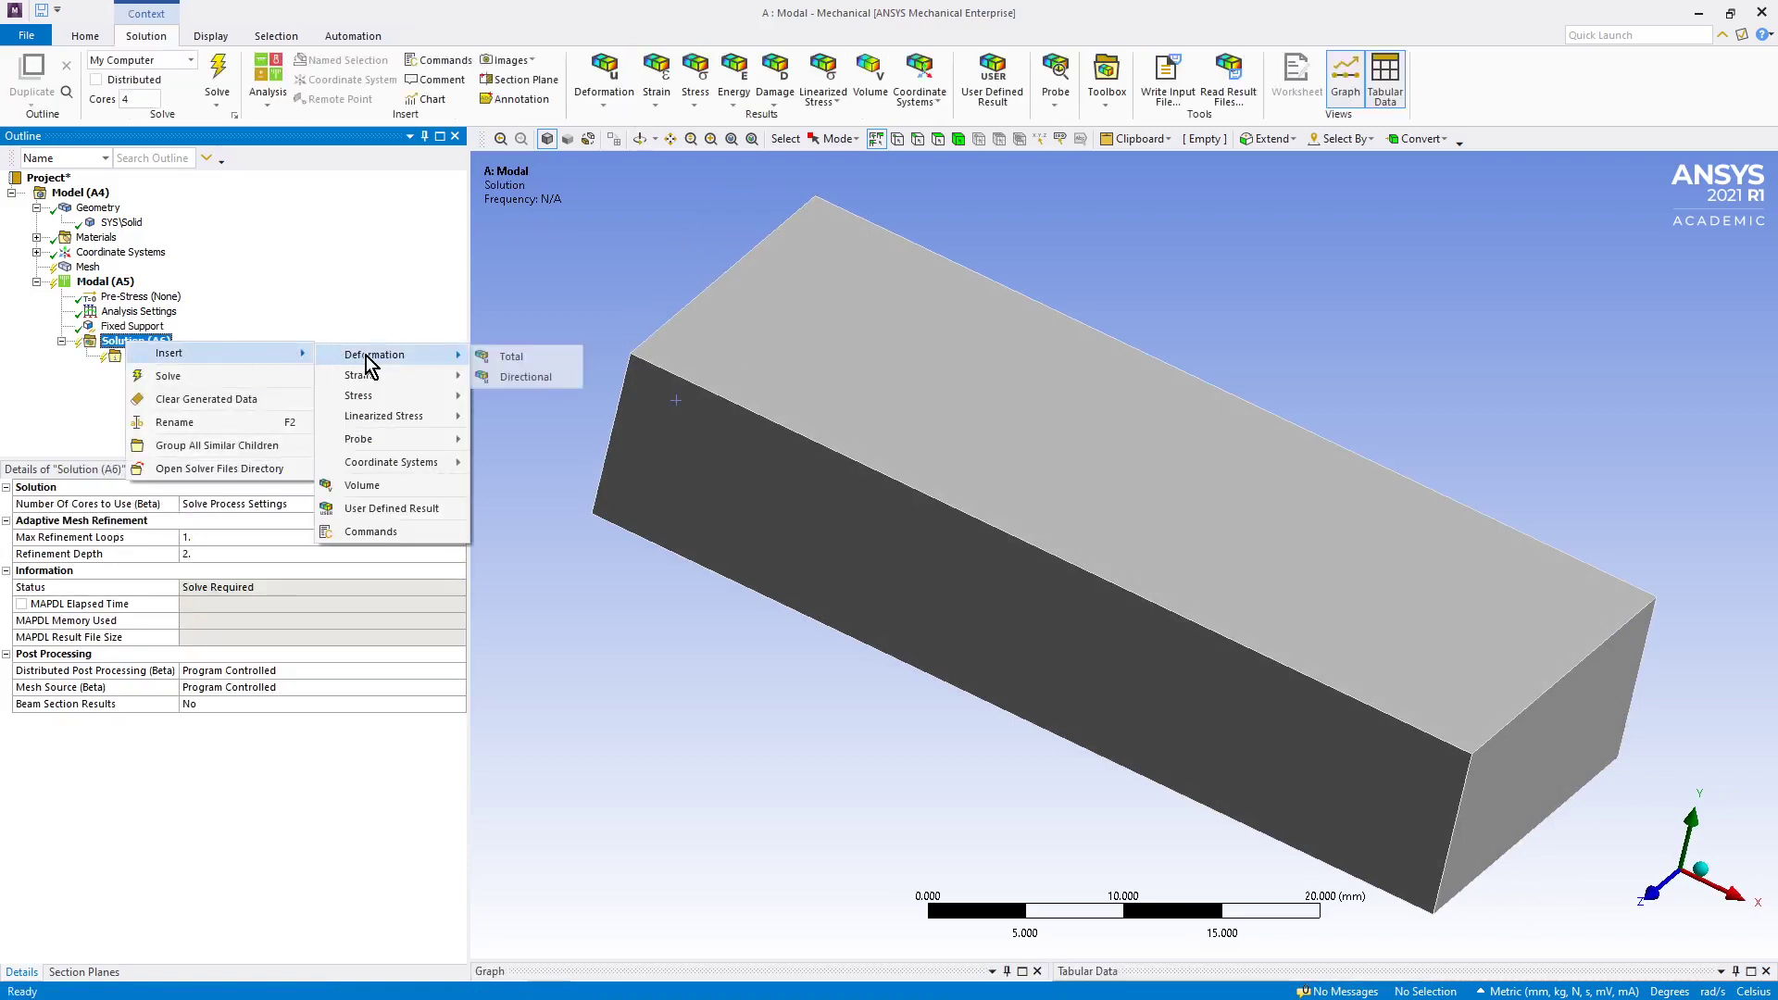
pyautogui.click(501, 360)
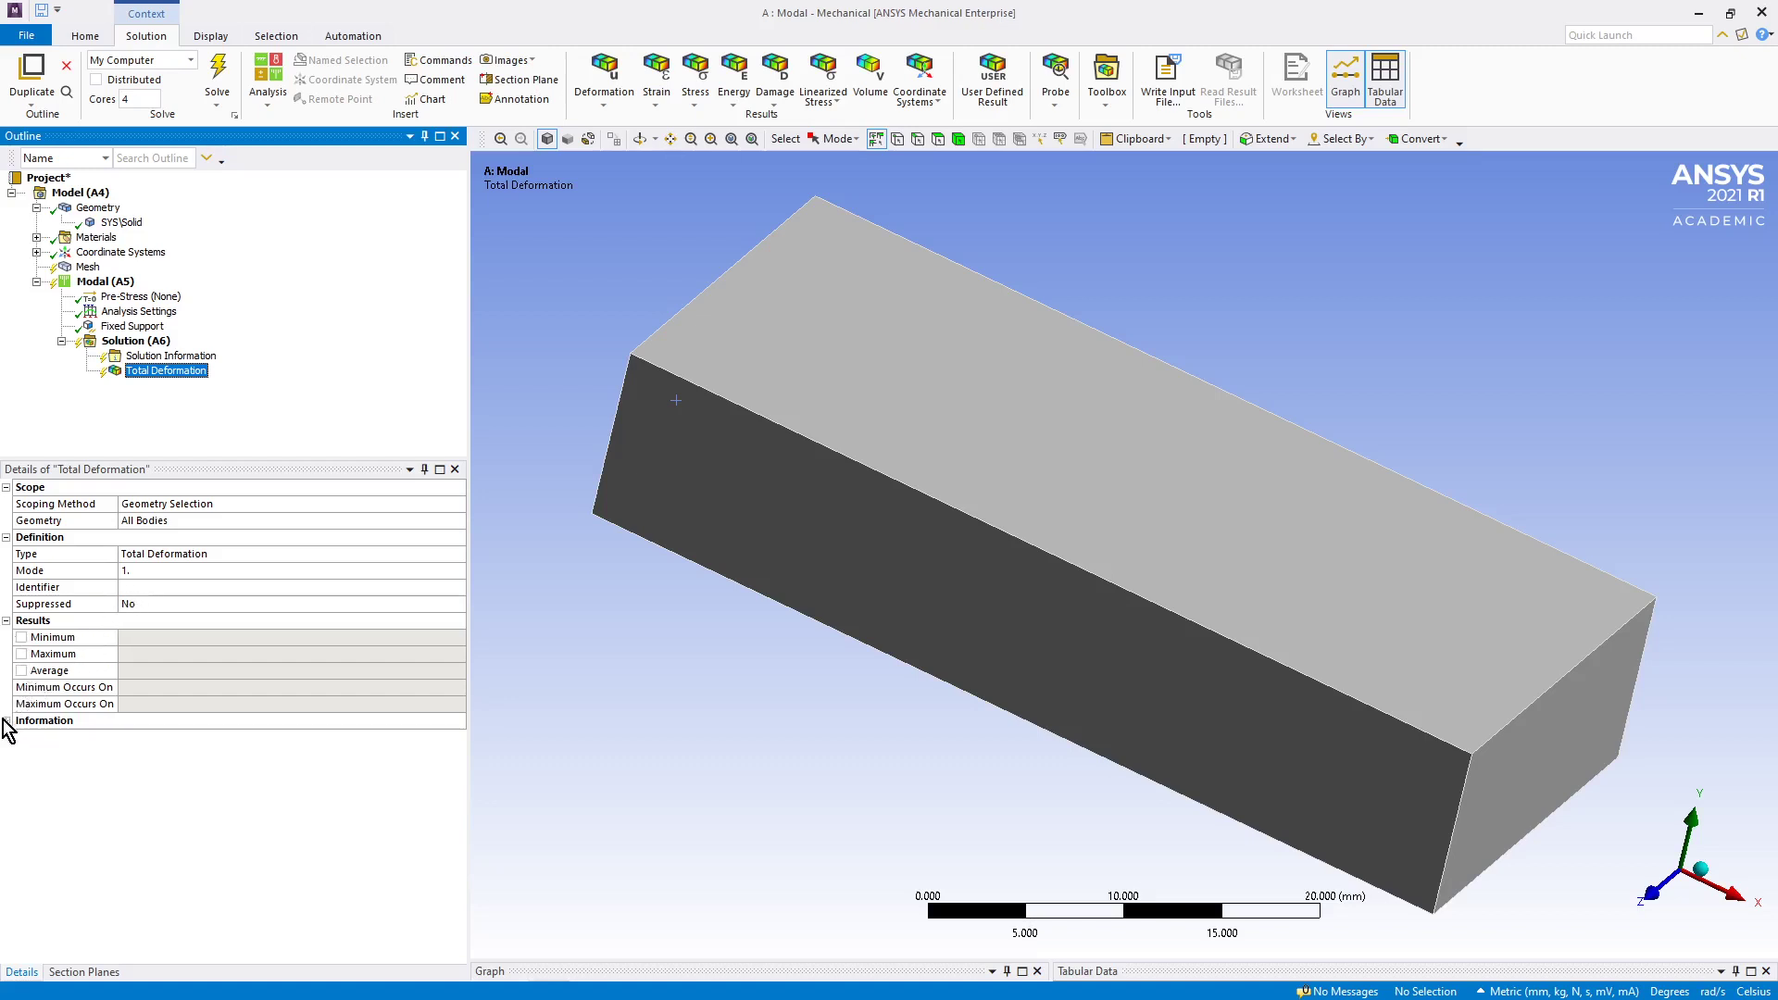
pyautogui.click(7, 721)
pyautogui.click(20, 738)
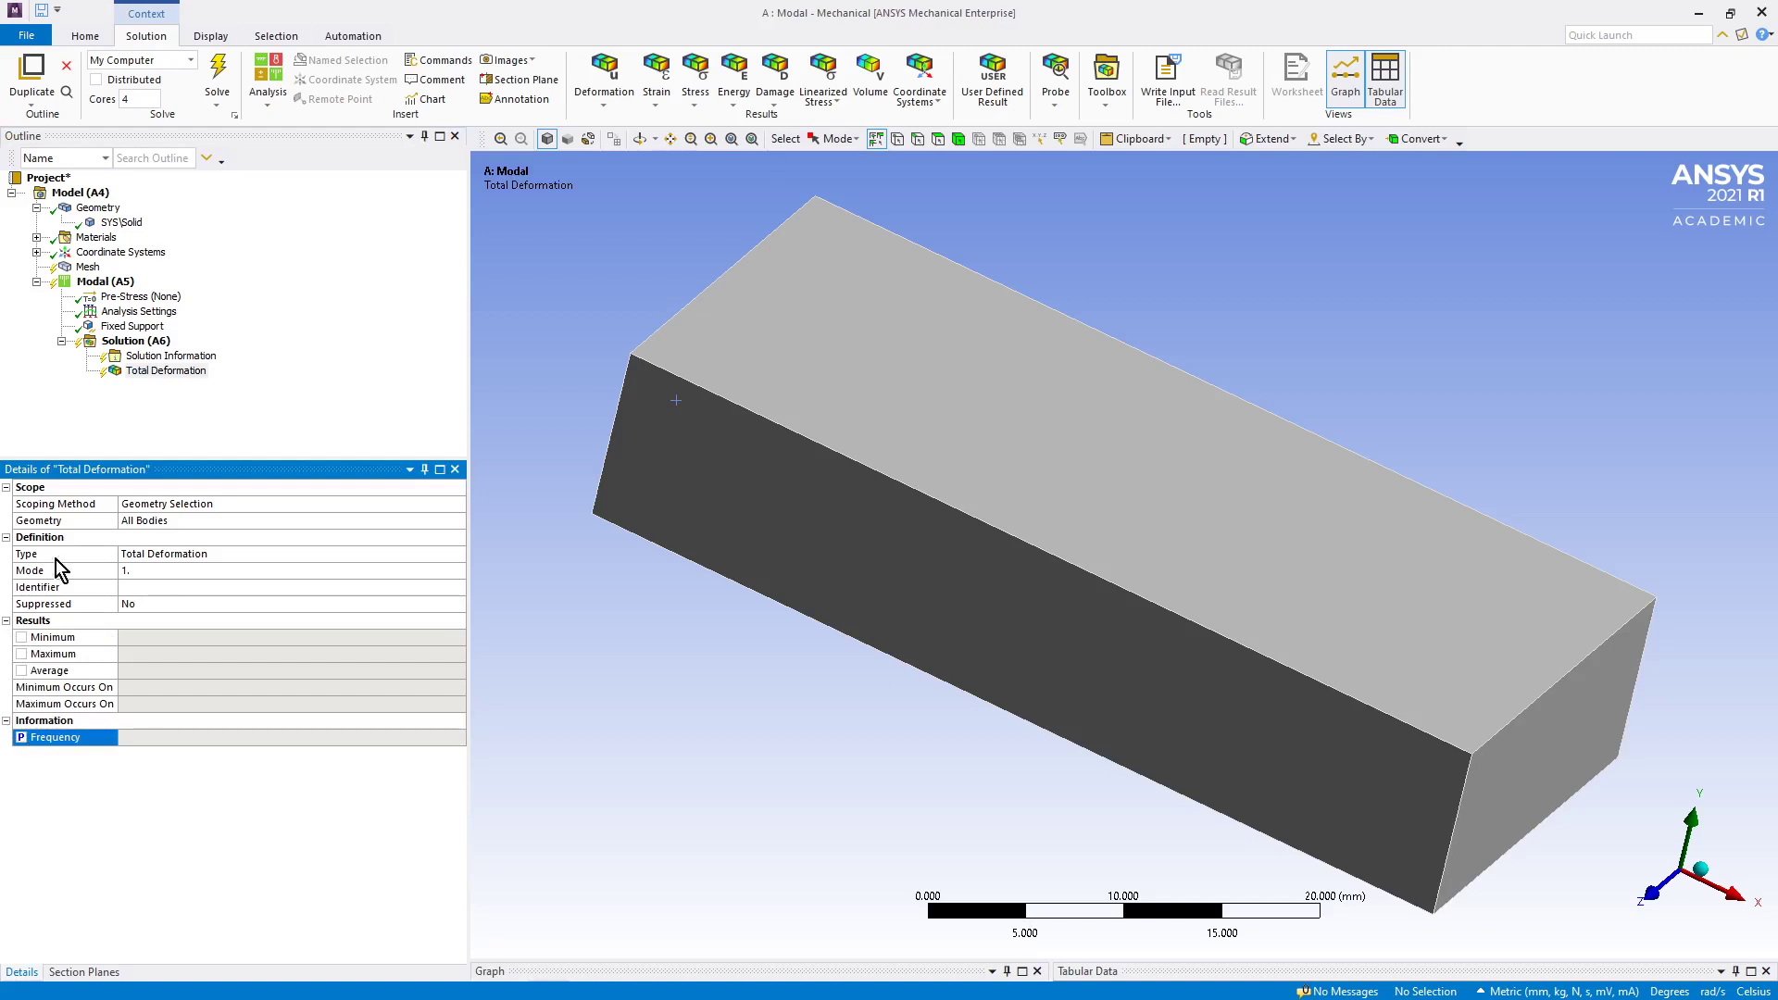
pyautogui.click(52, 413)
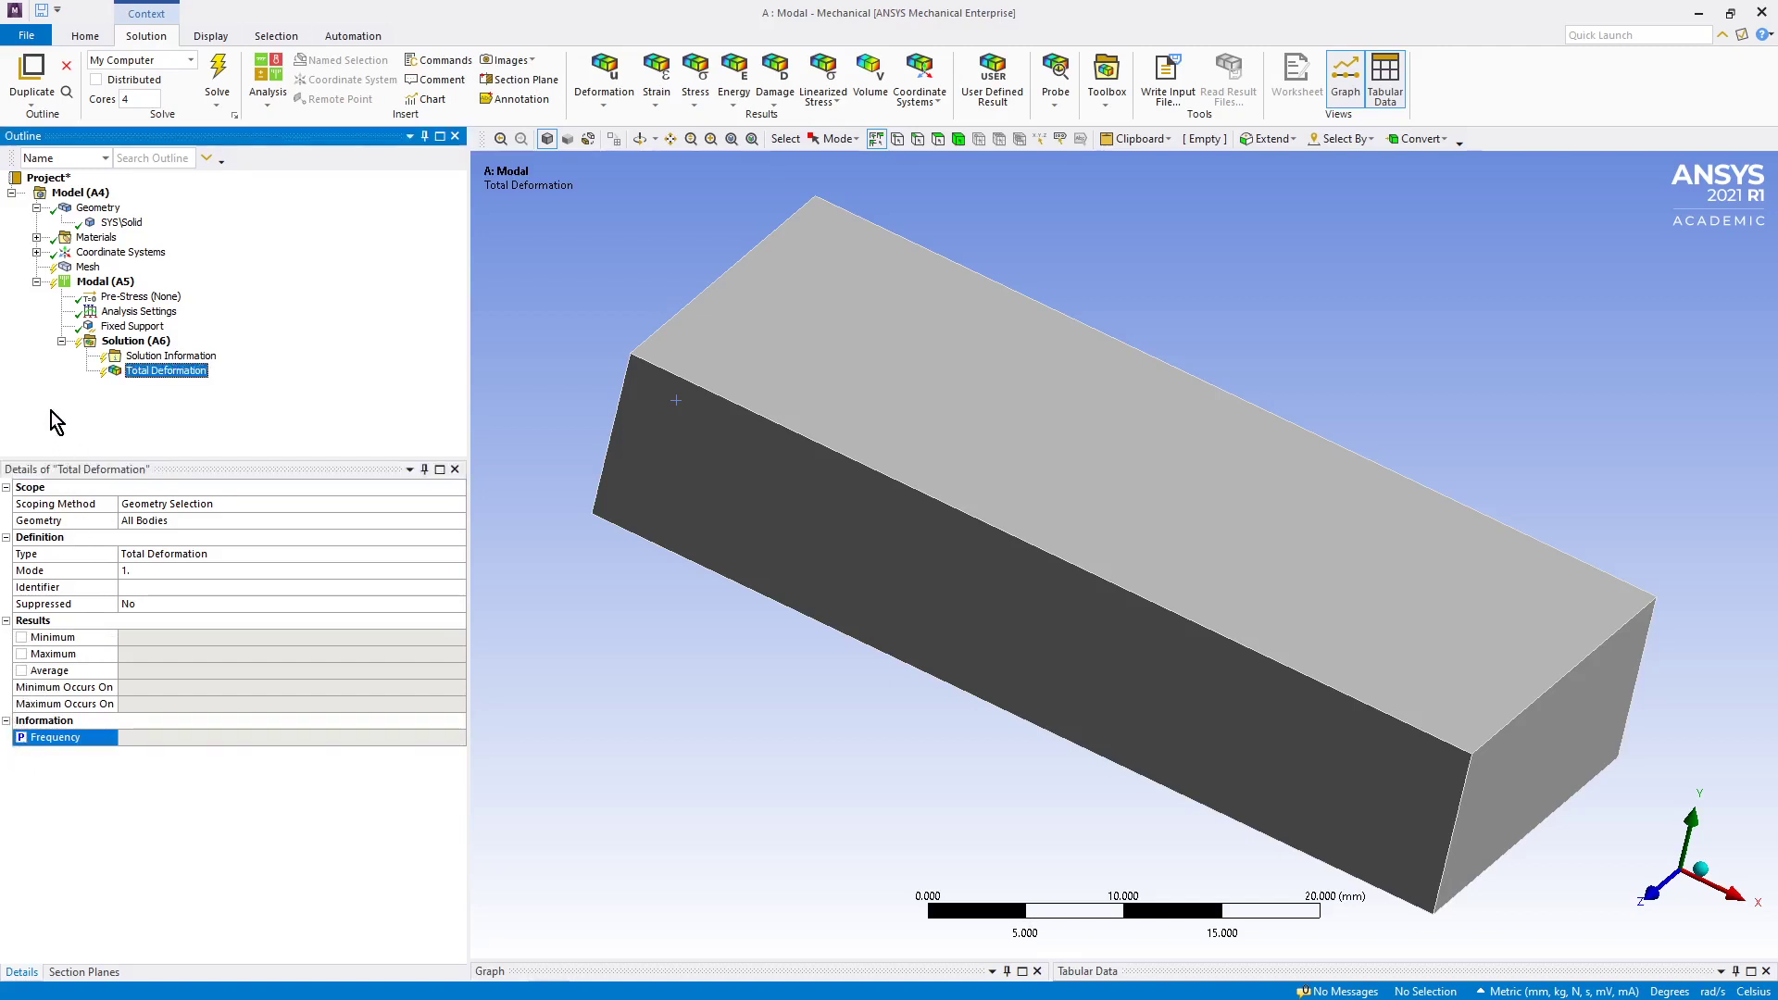
# Generate the mesh for the block.
pyautogui.click(81, 267)
pyautogui.rightClick(82, 267)
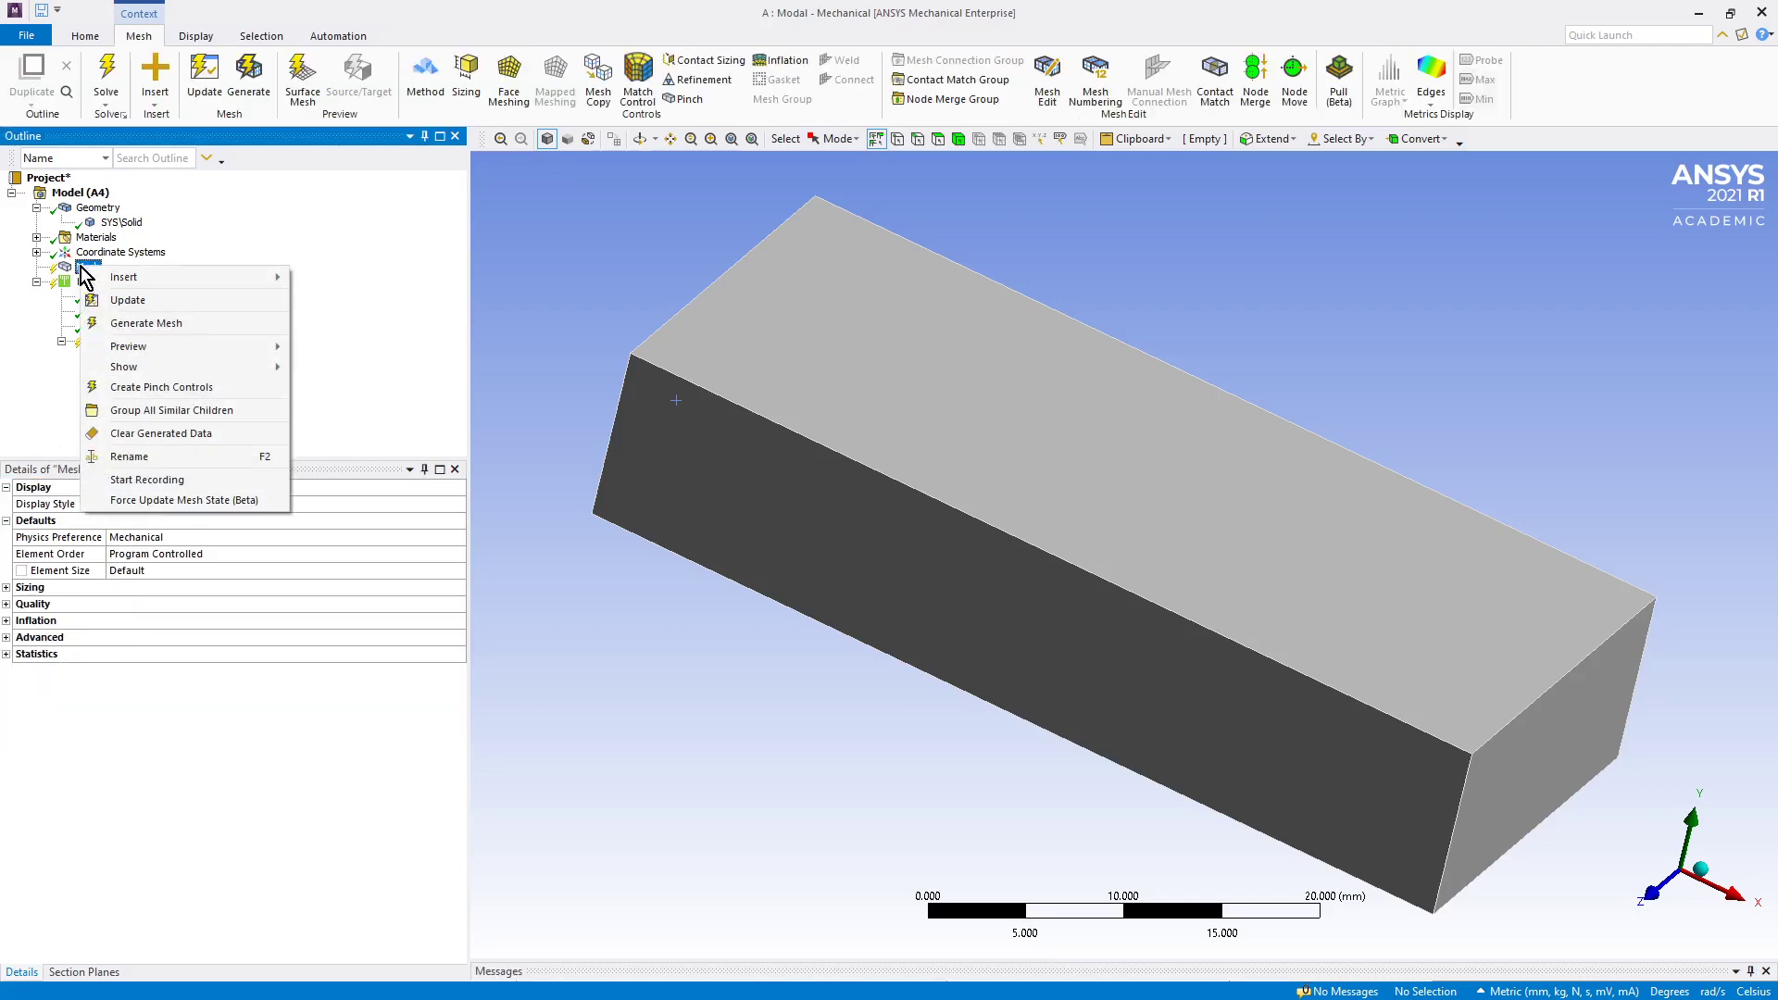
pyautogui.click(139, 323)
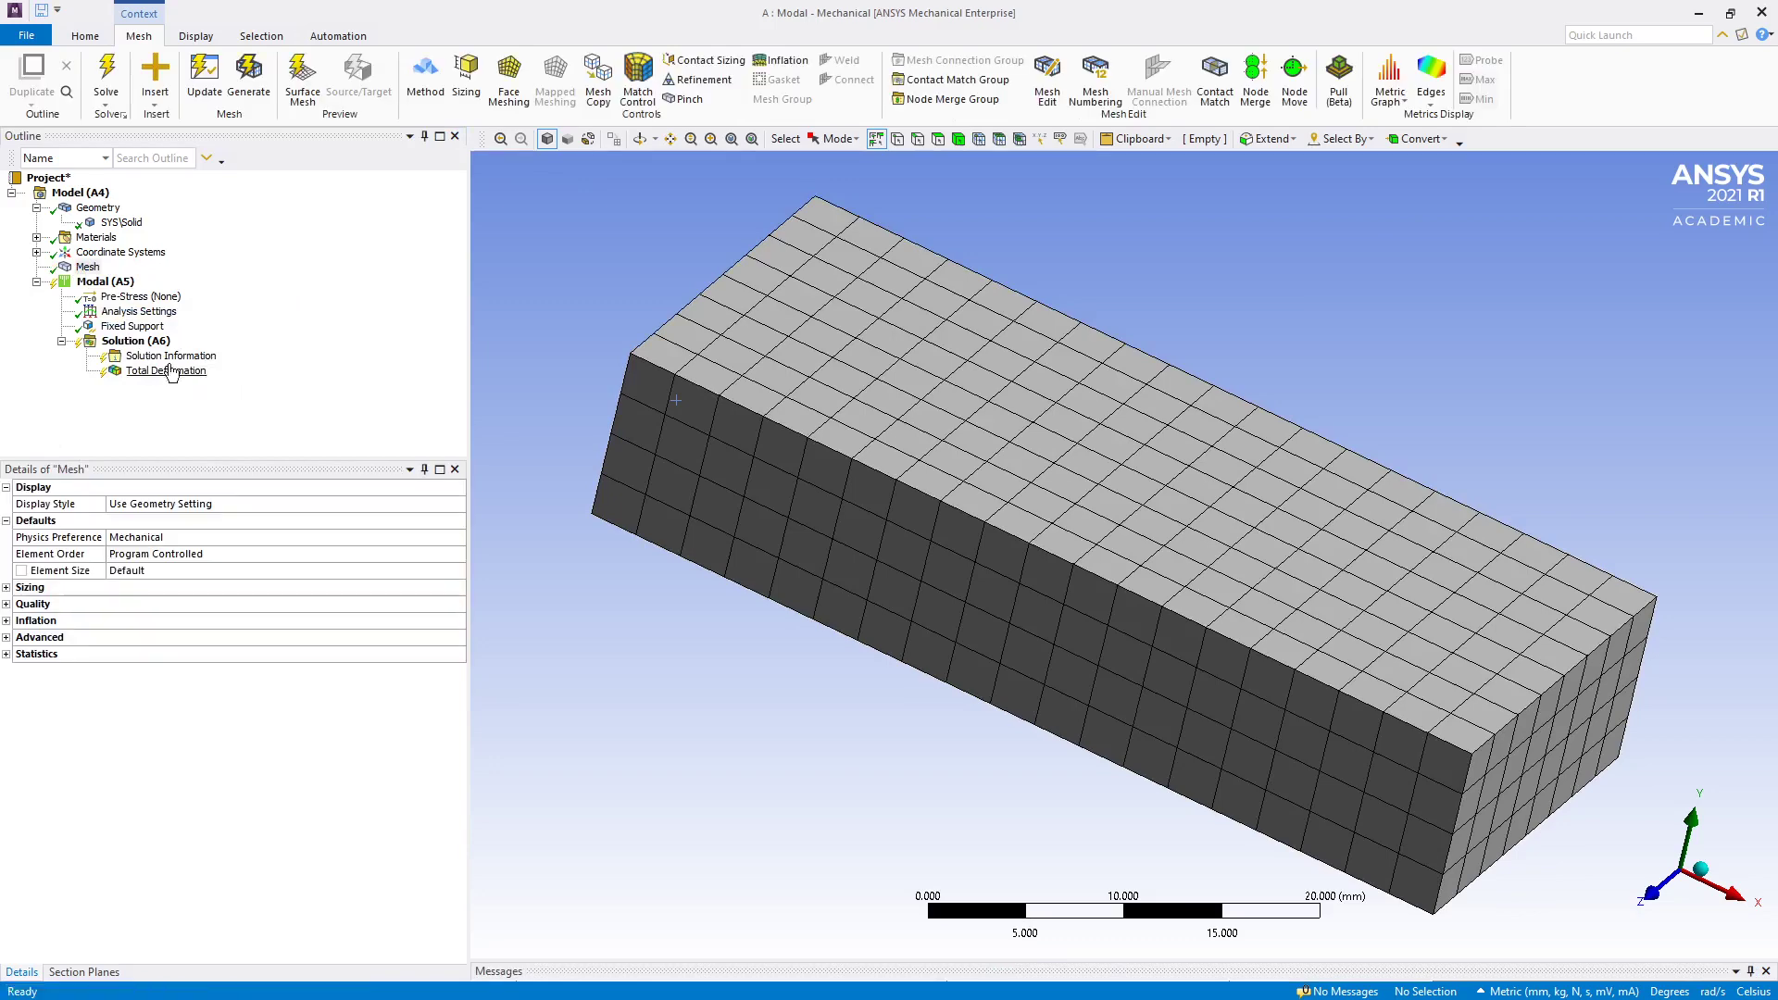
# Solve the modal analysis and view Total Deformation for the first mode at 3216.7 Hz.
pyautogui.rightClick(148, 350)
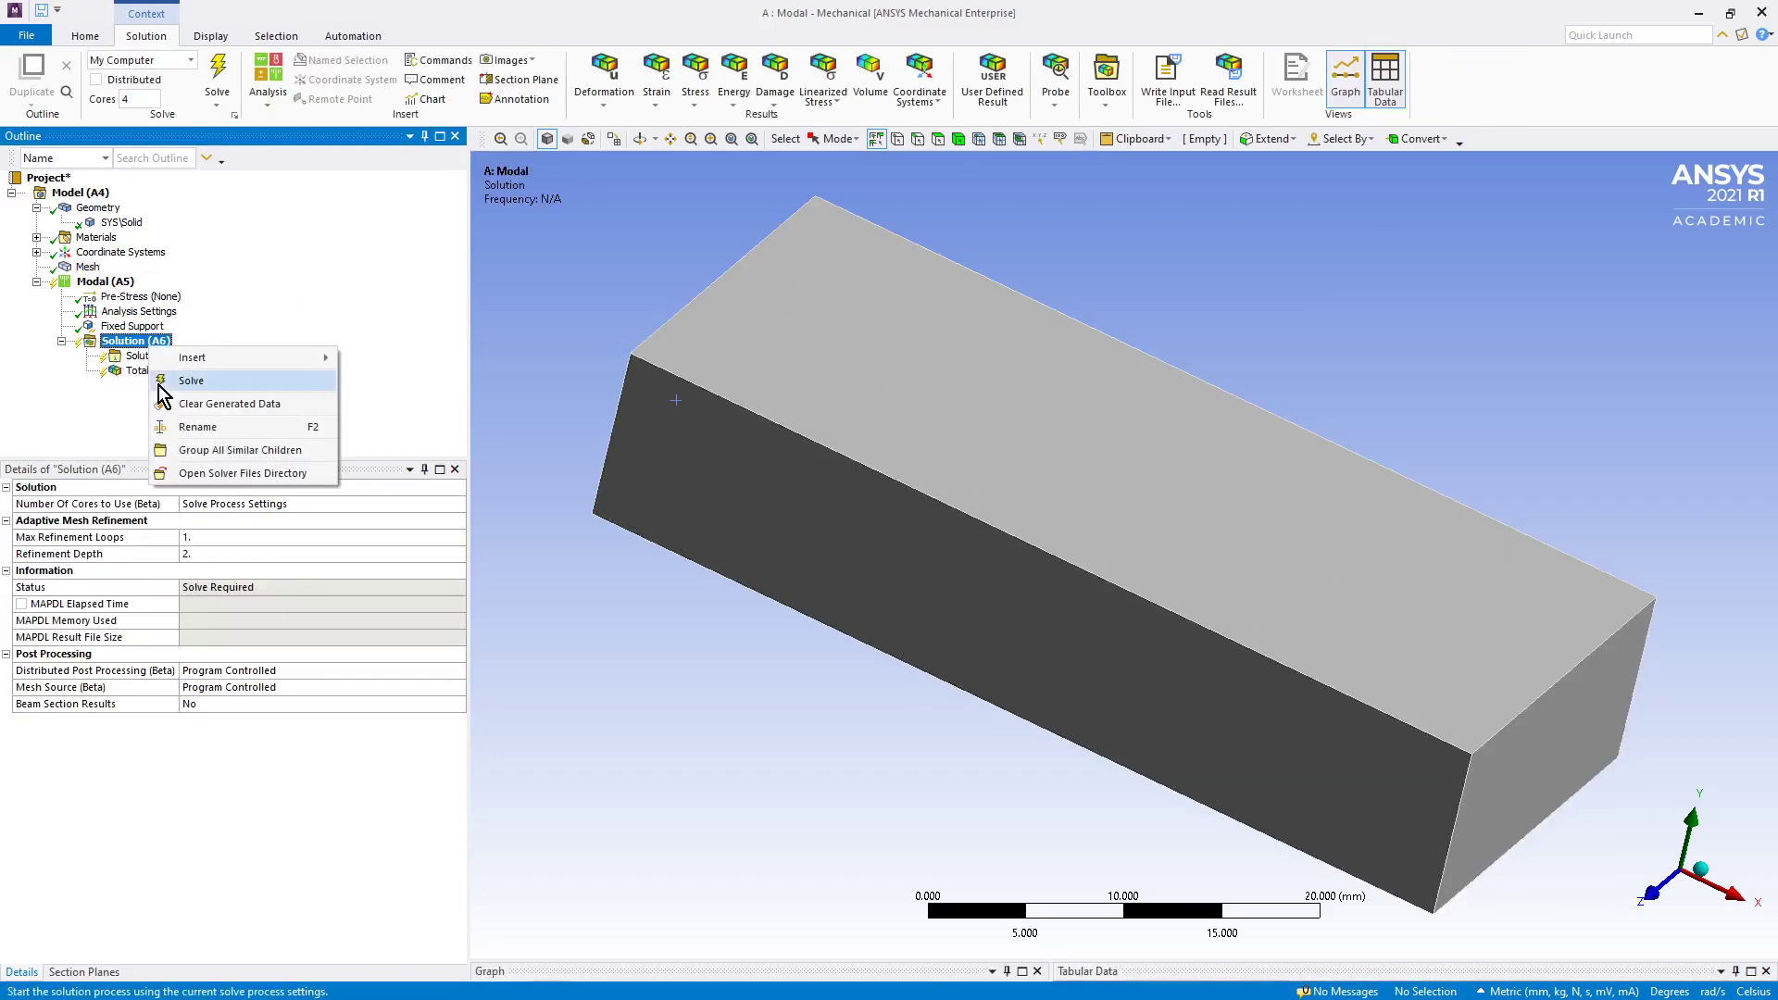
pyautogui.press('Escape')
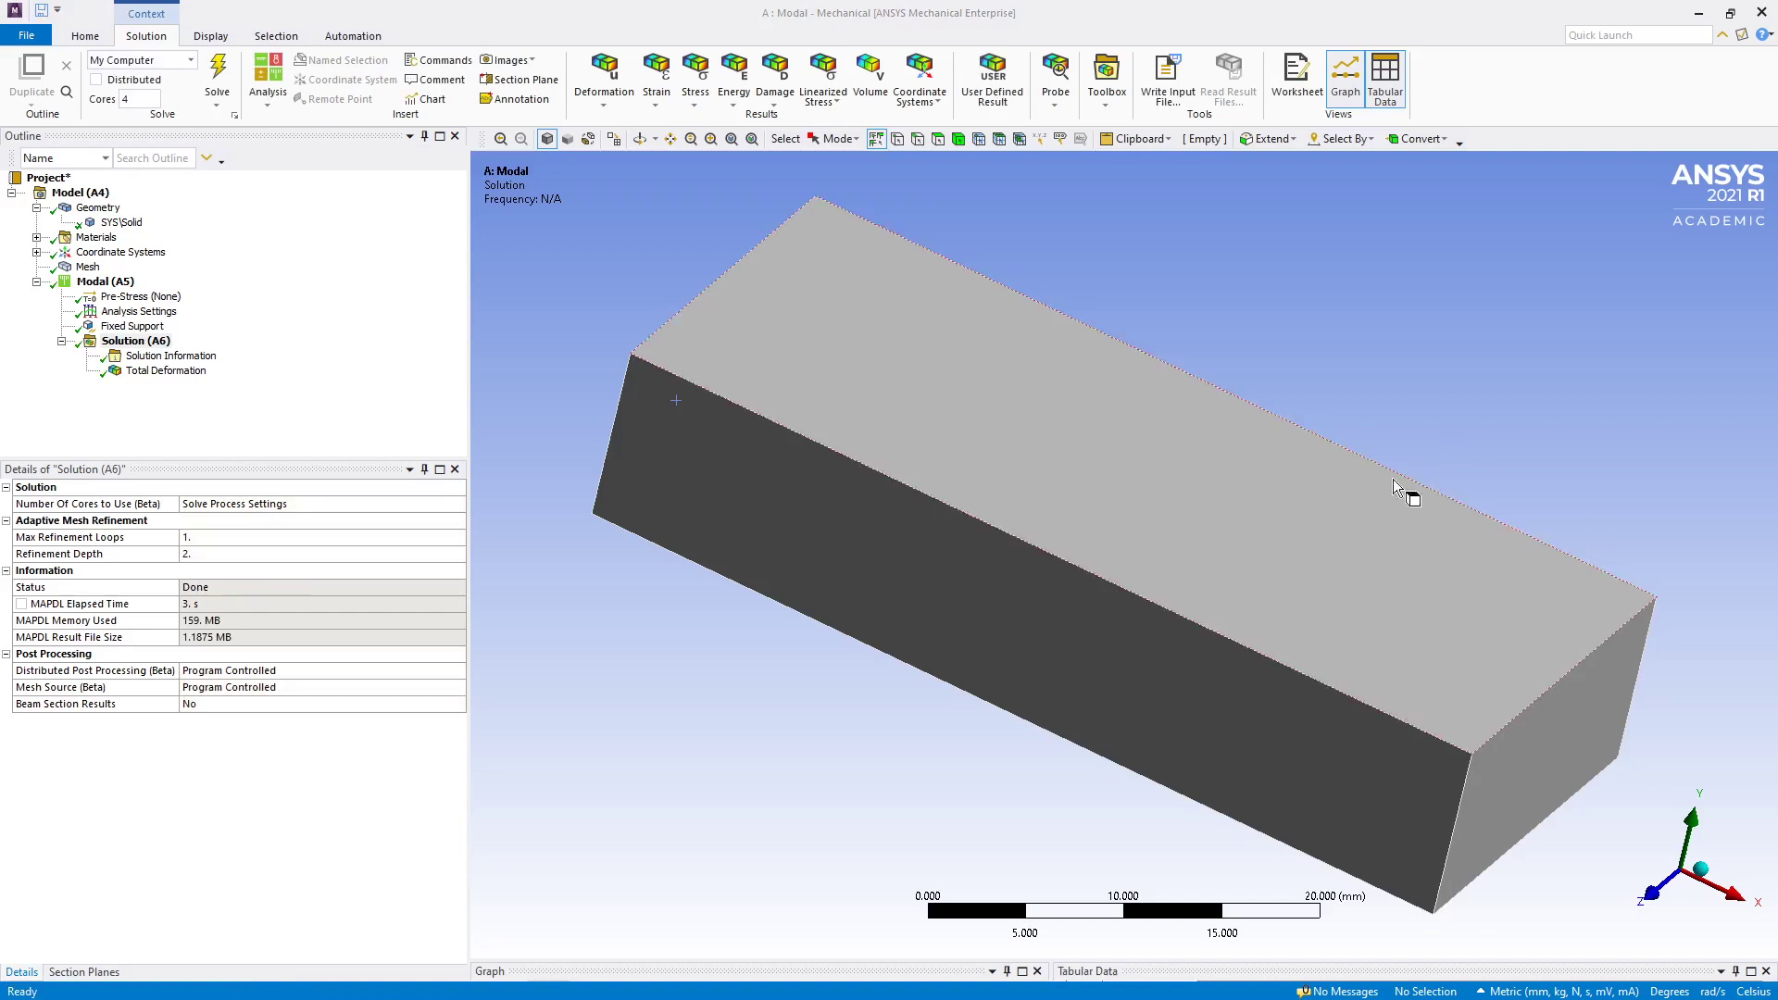
pyautogui.click(166, 371)
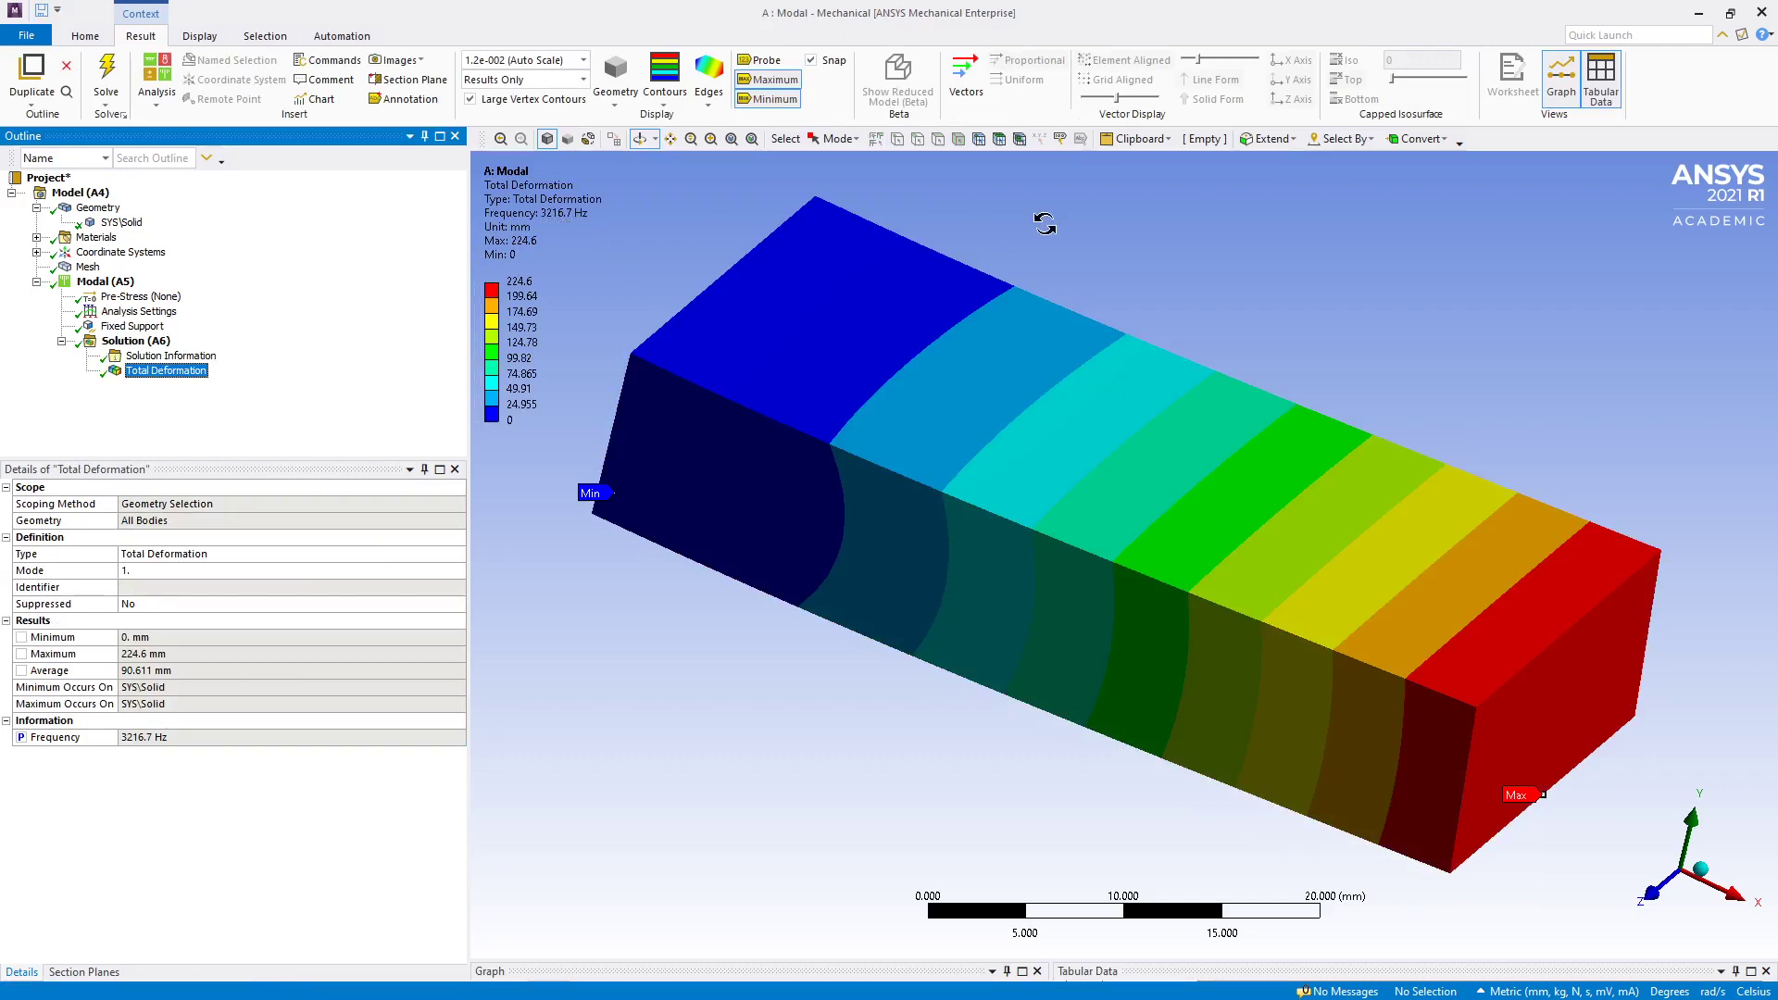
# Update all design points, giving 3216.7 Hz for DP 1 and 1273.4 Hz for DP 2.
pyautogui.click(1702, 18)
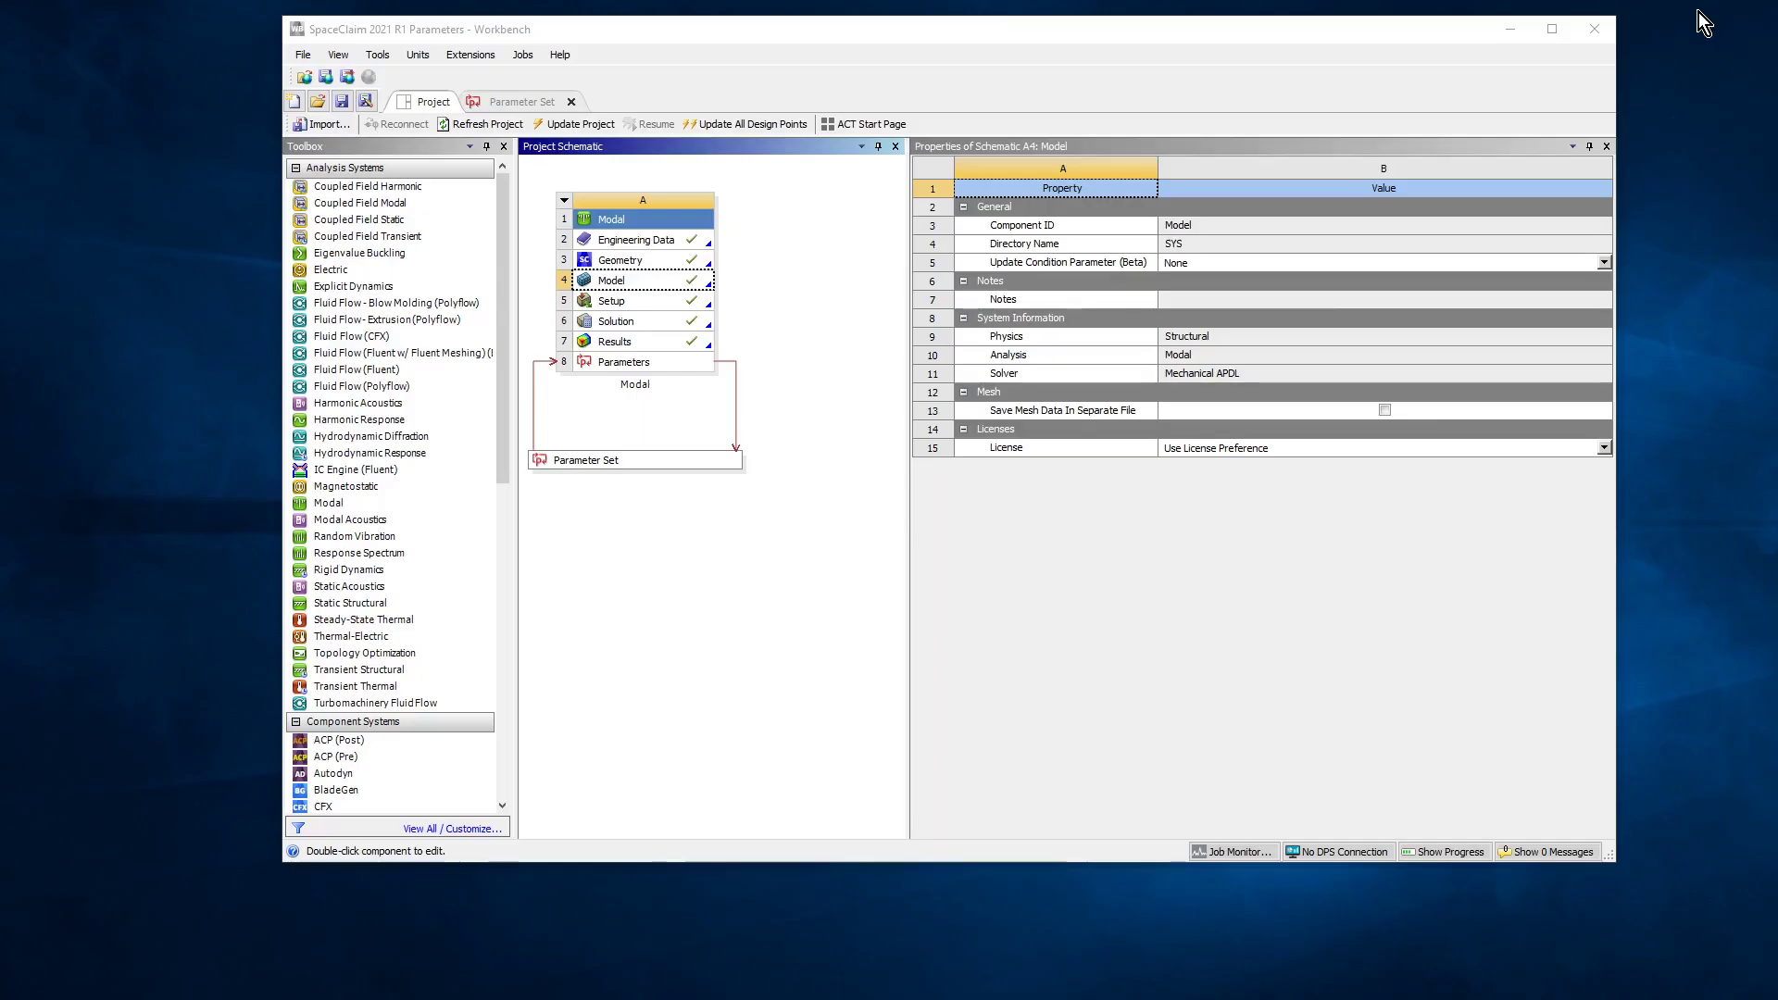
pyautogui.doubleClick(594, 457)
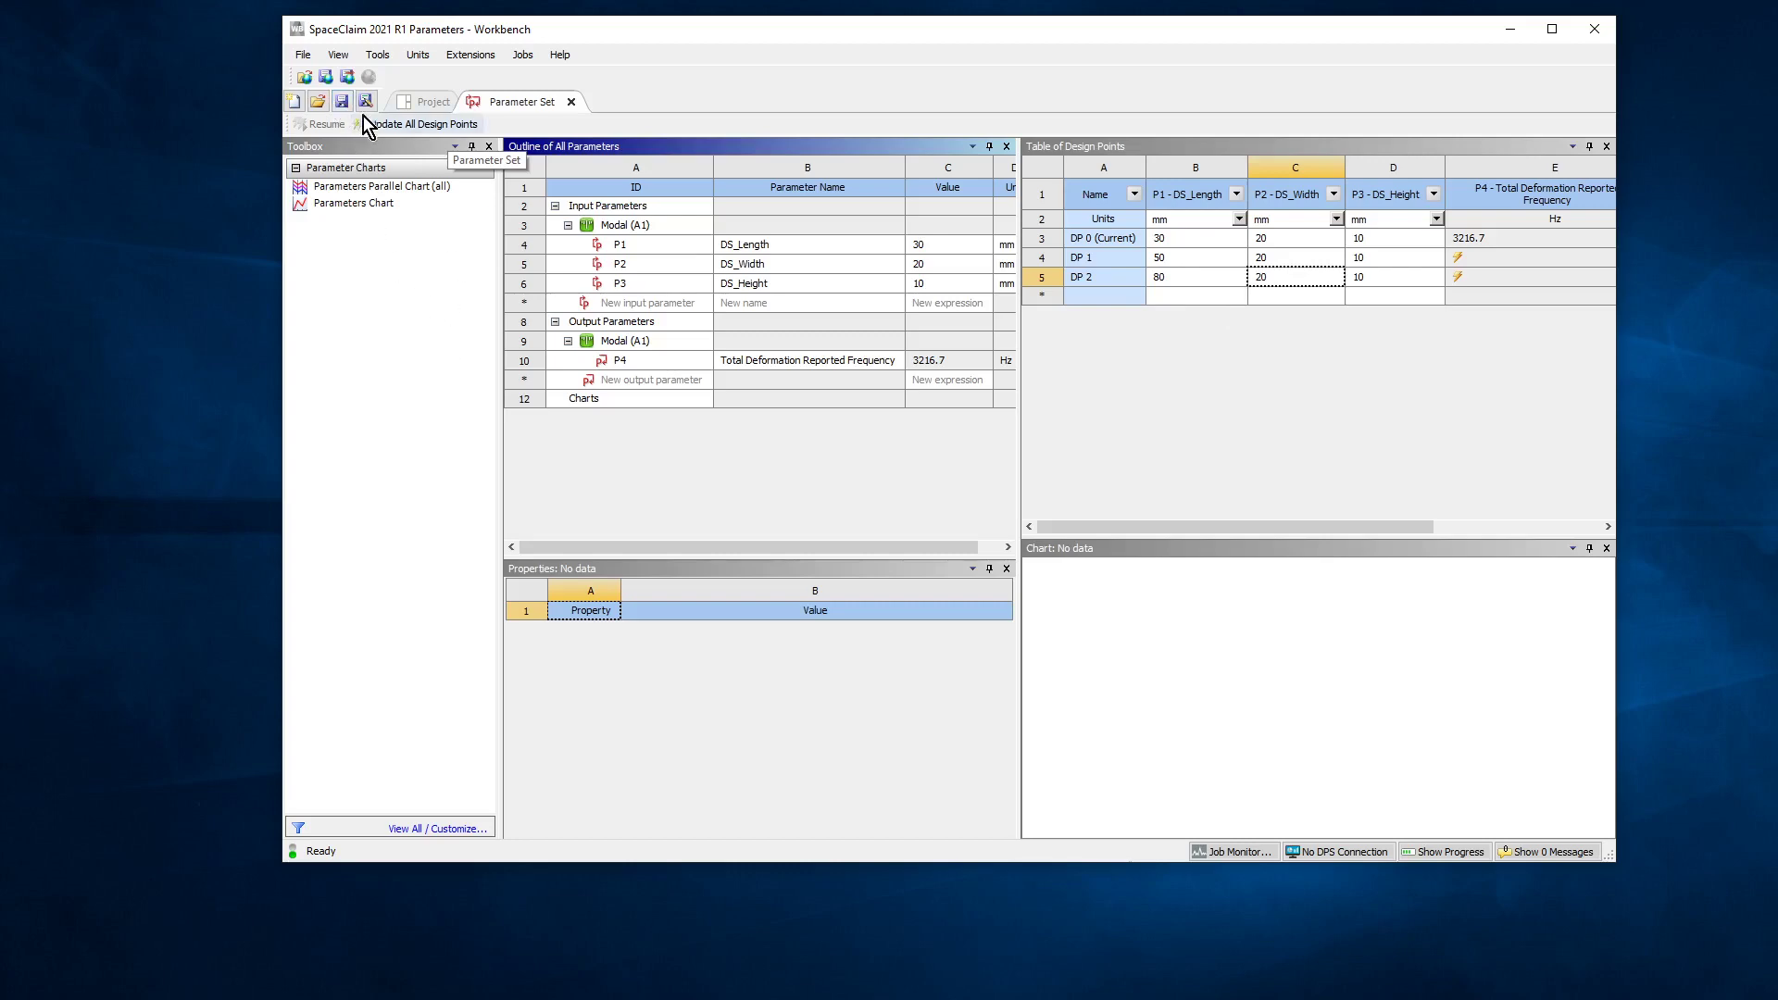
pyautogui.click(389, 123)
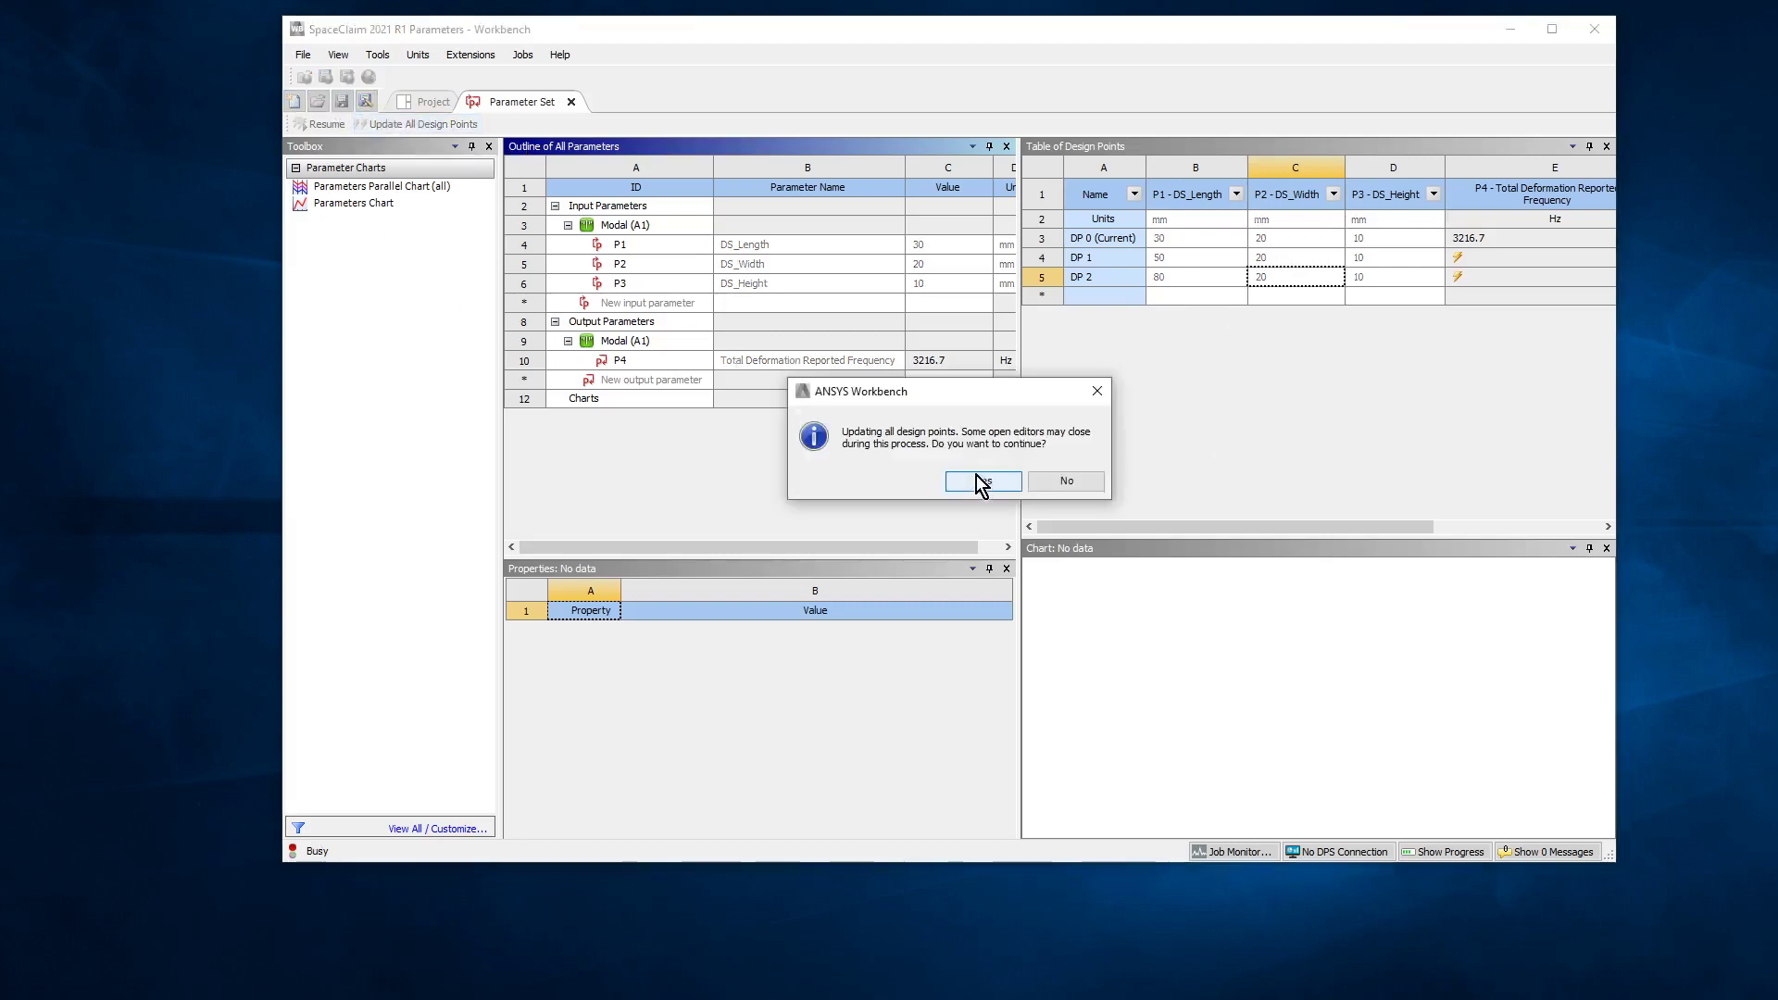
pyautogui.click(981, 482)
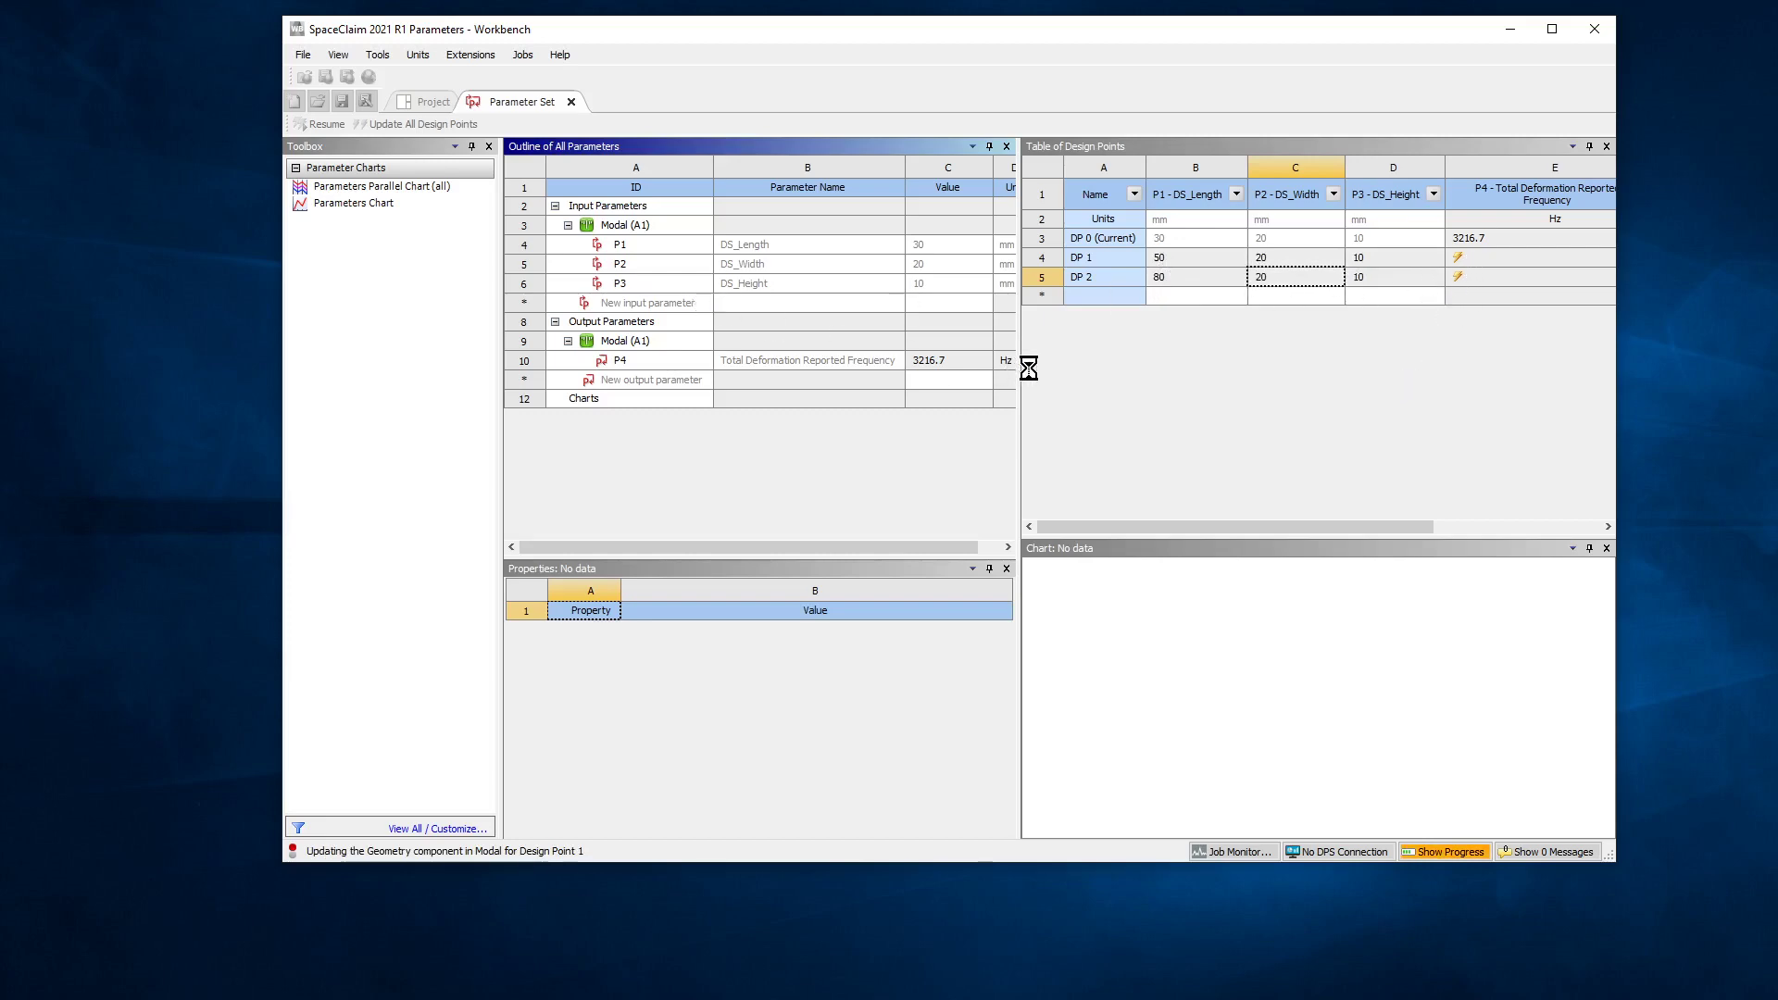
pyautogui.moveTo(1019, 368); pyautogui.dragTo(855, 361)
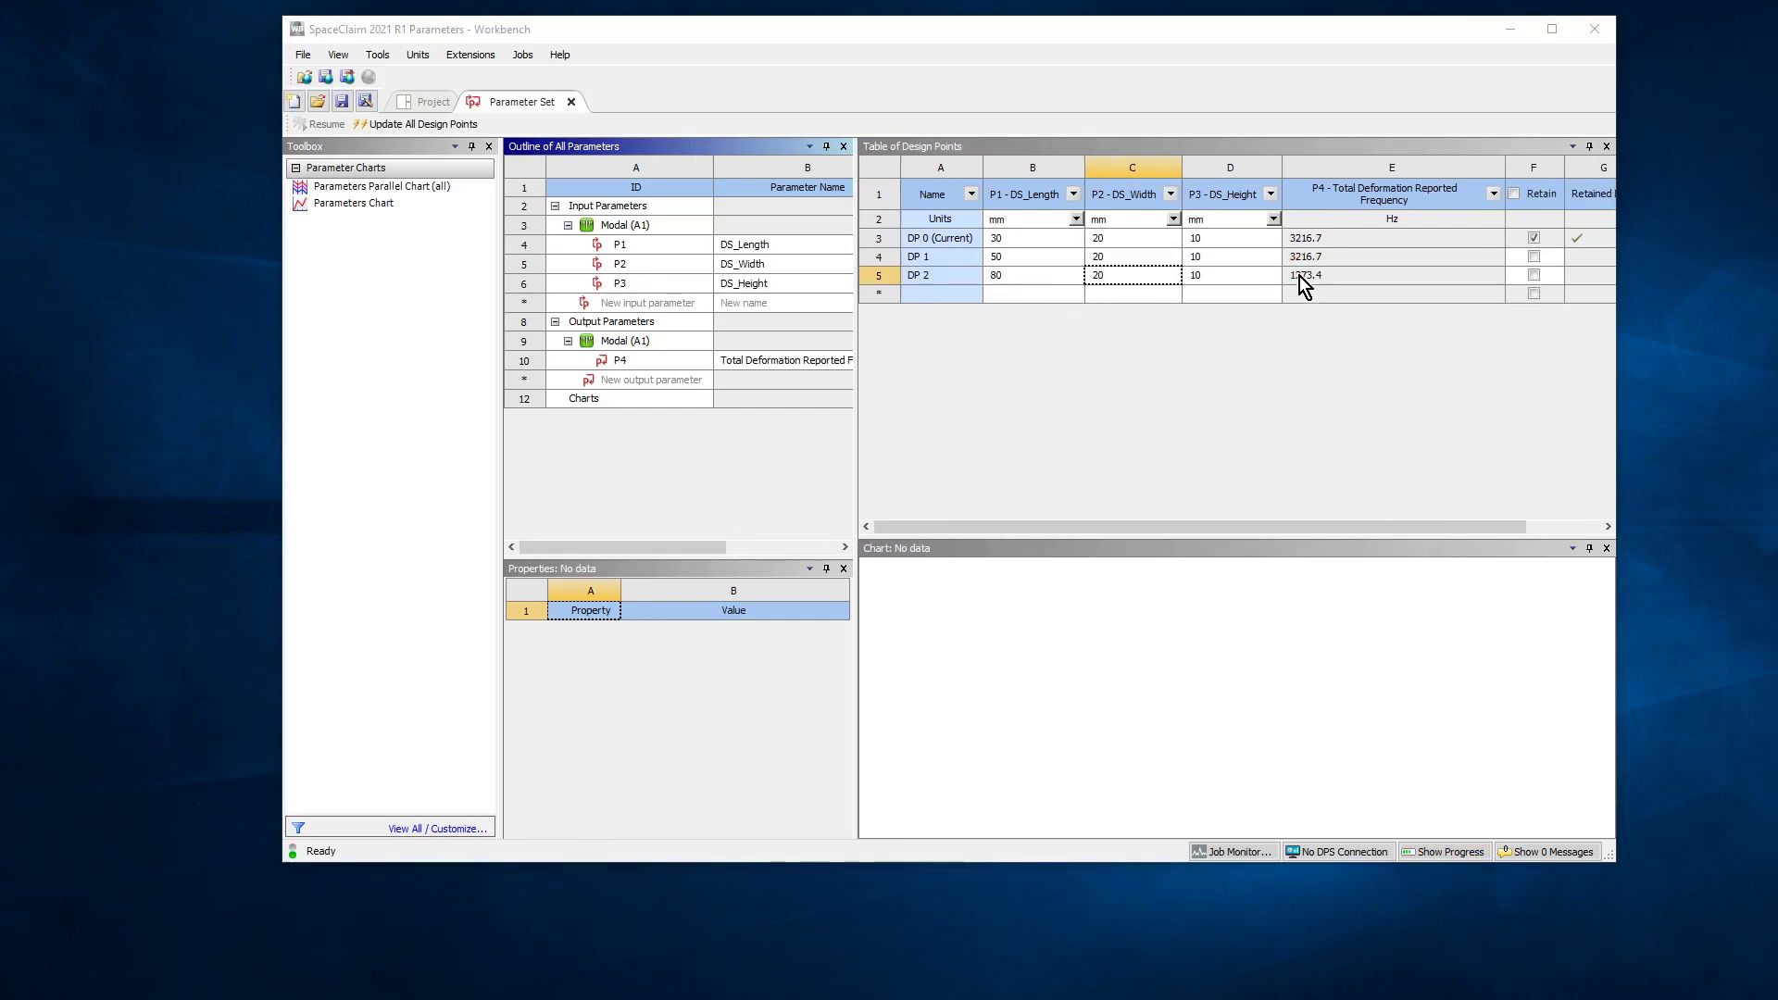
# Add a retained design point DP 3 with length 80 and height 1 mm.
pyautogui.click(1022, 292)
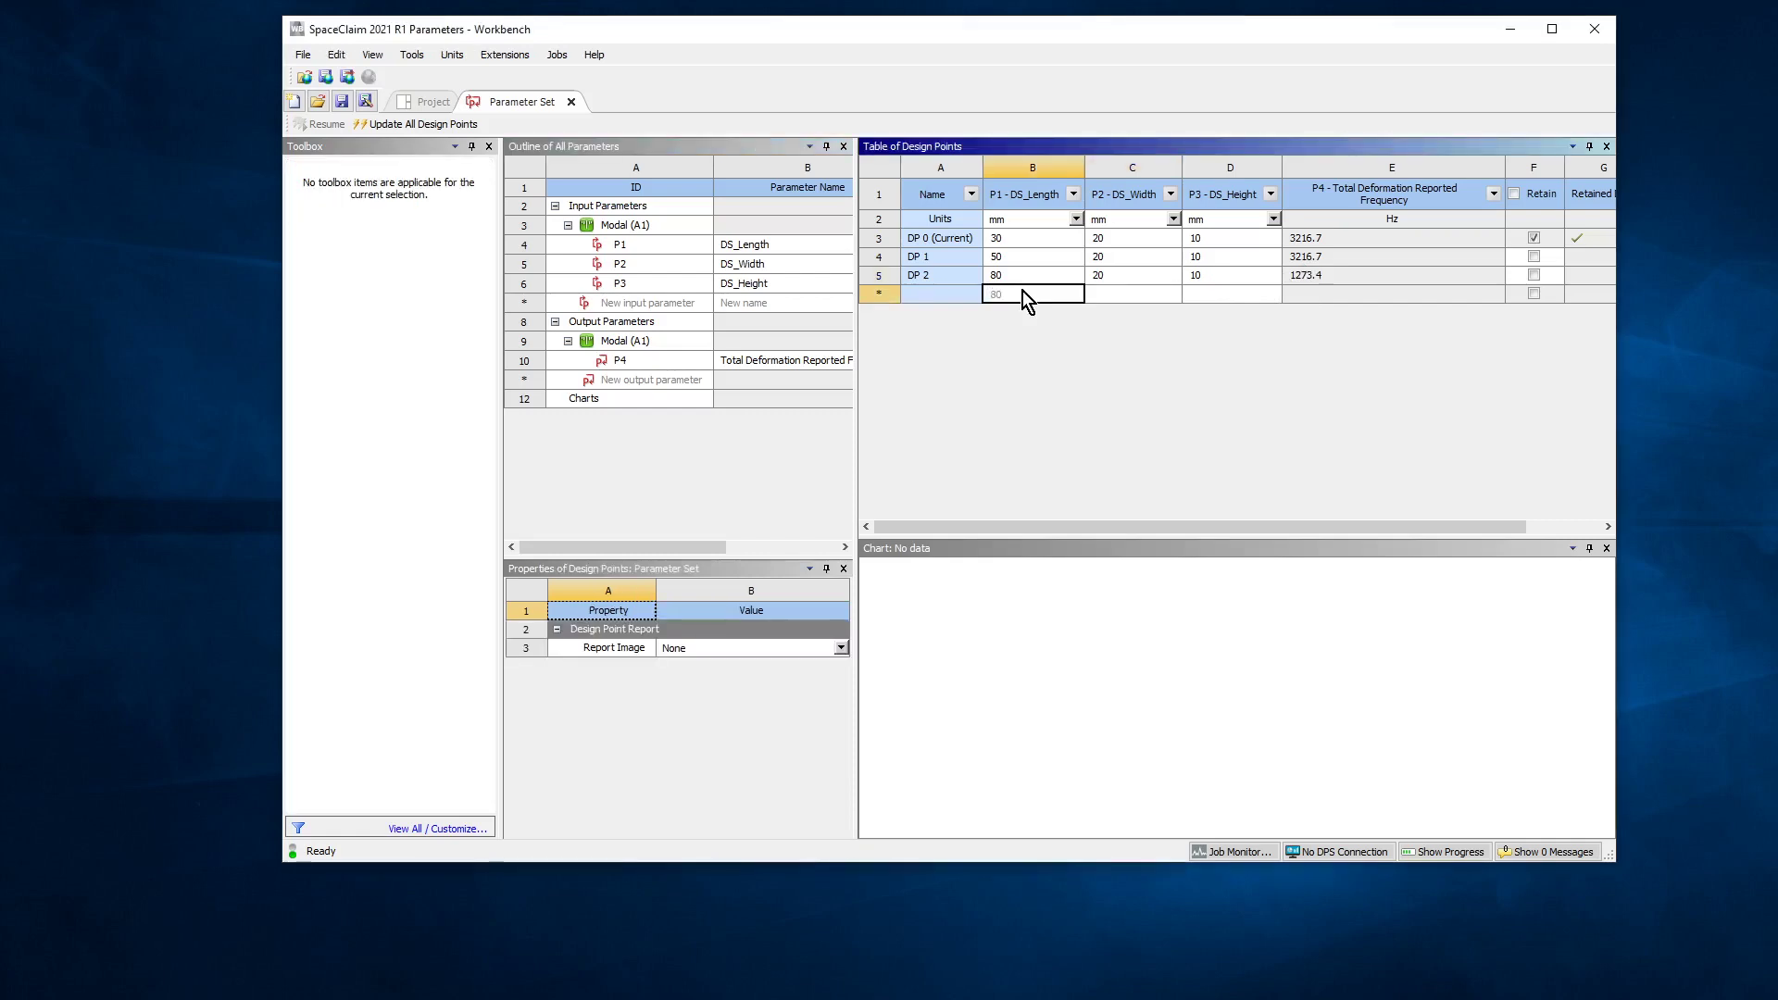
pyautogui.click(1098, 296)
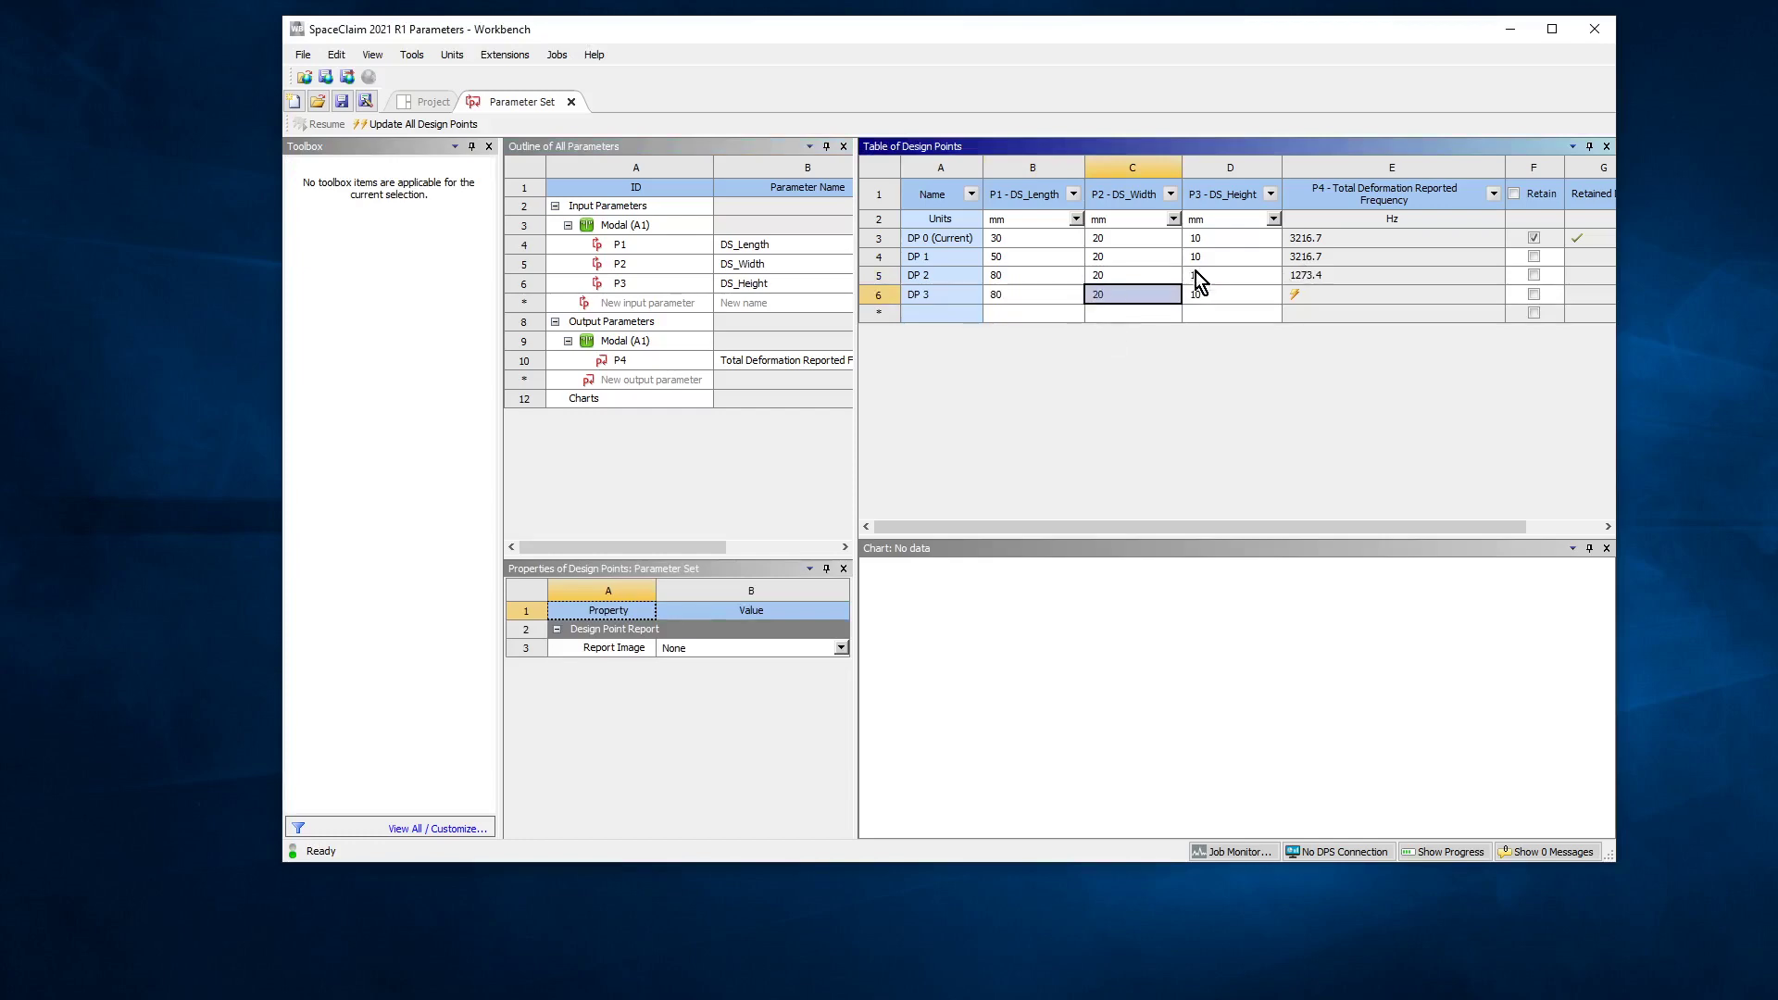
pyautogui.click(1202, 296)
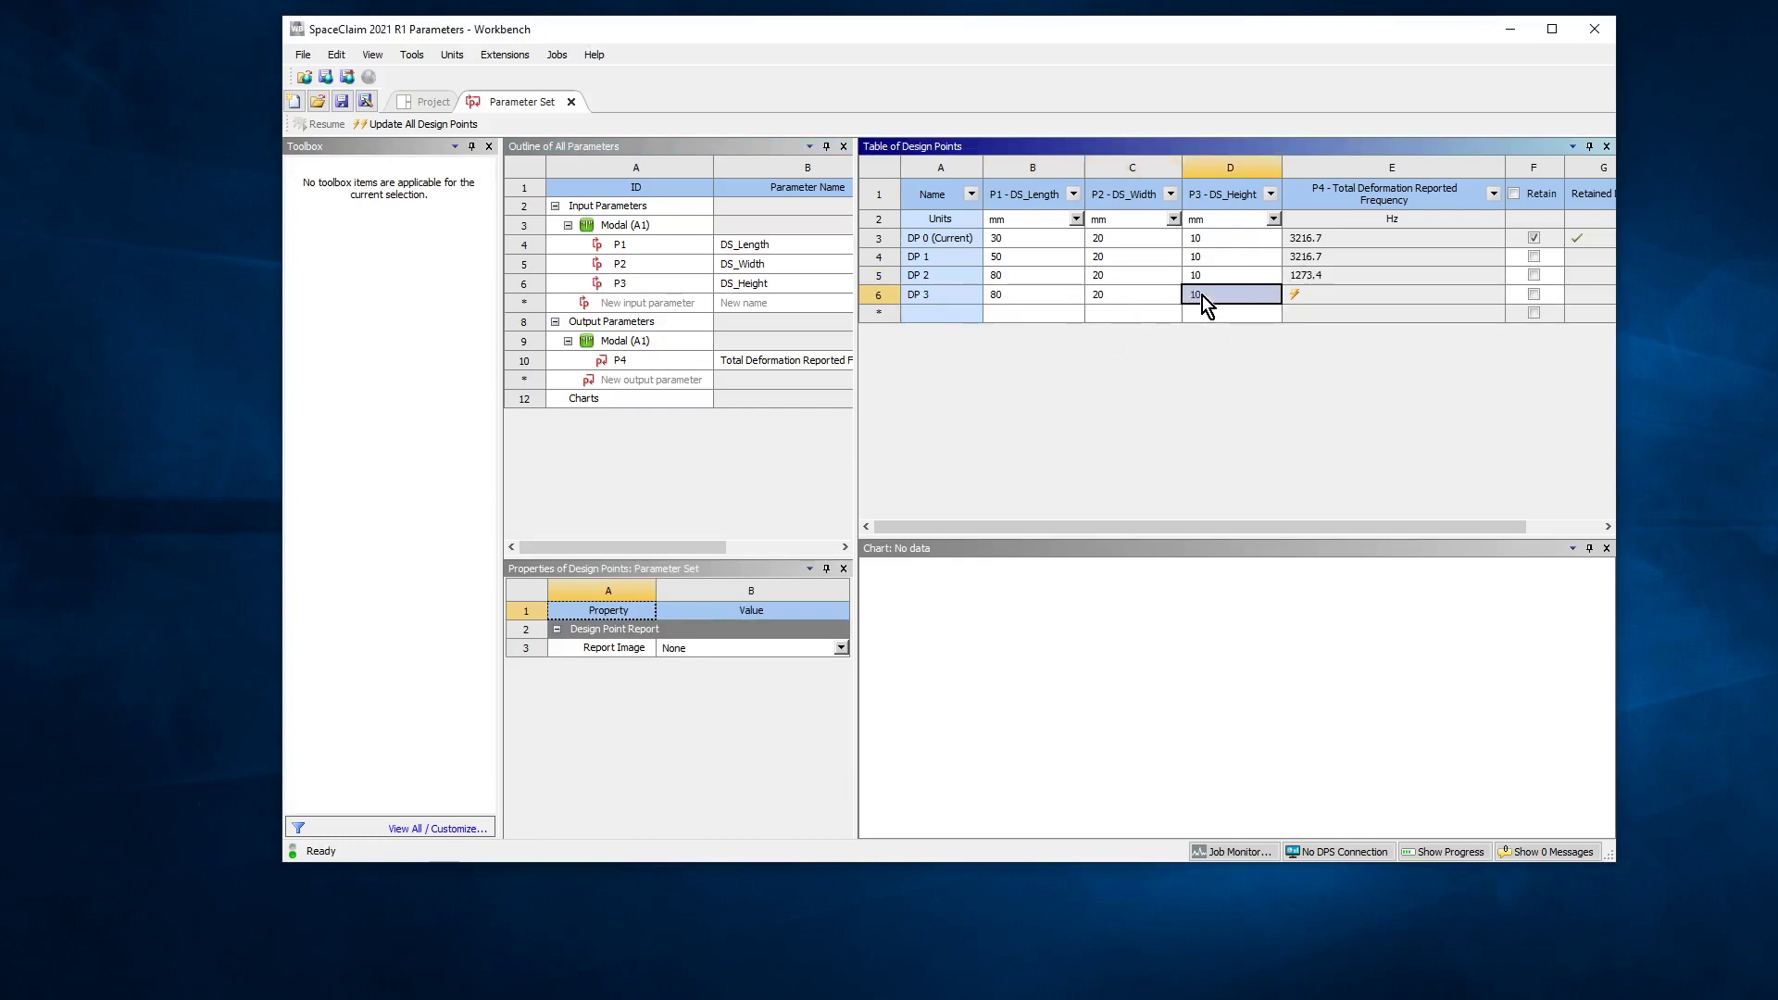
pyautogui.write('1')
pyautogui.press('Return')
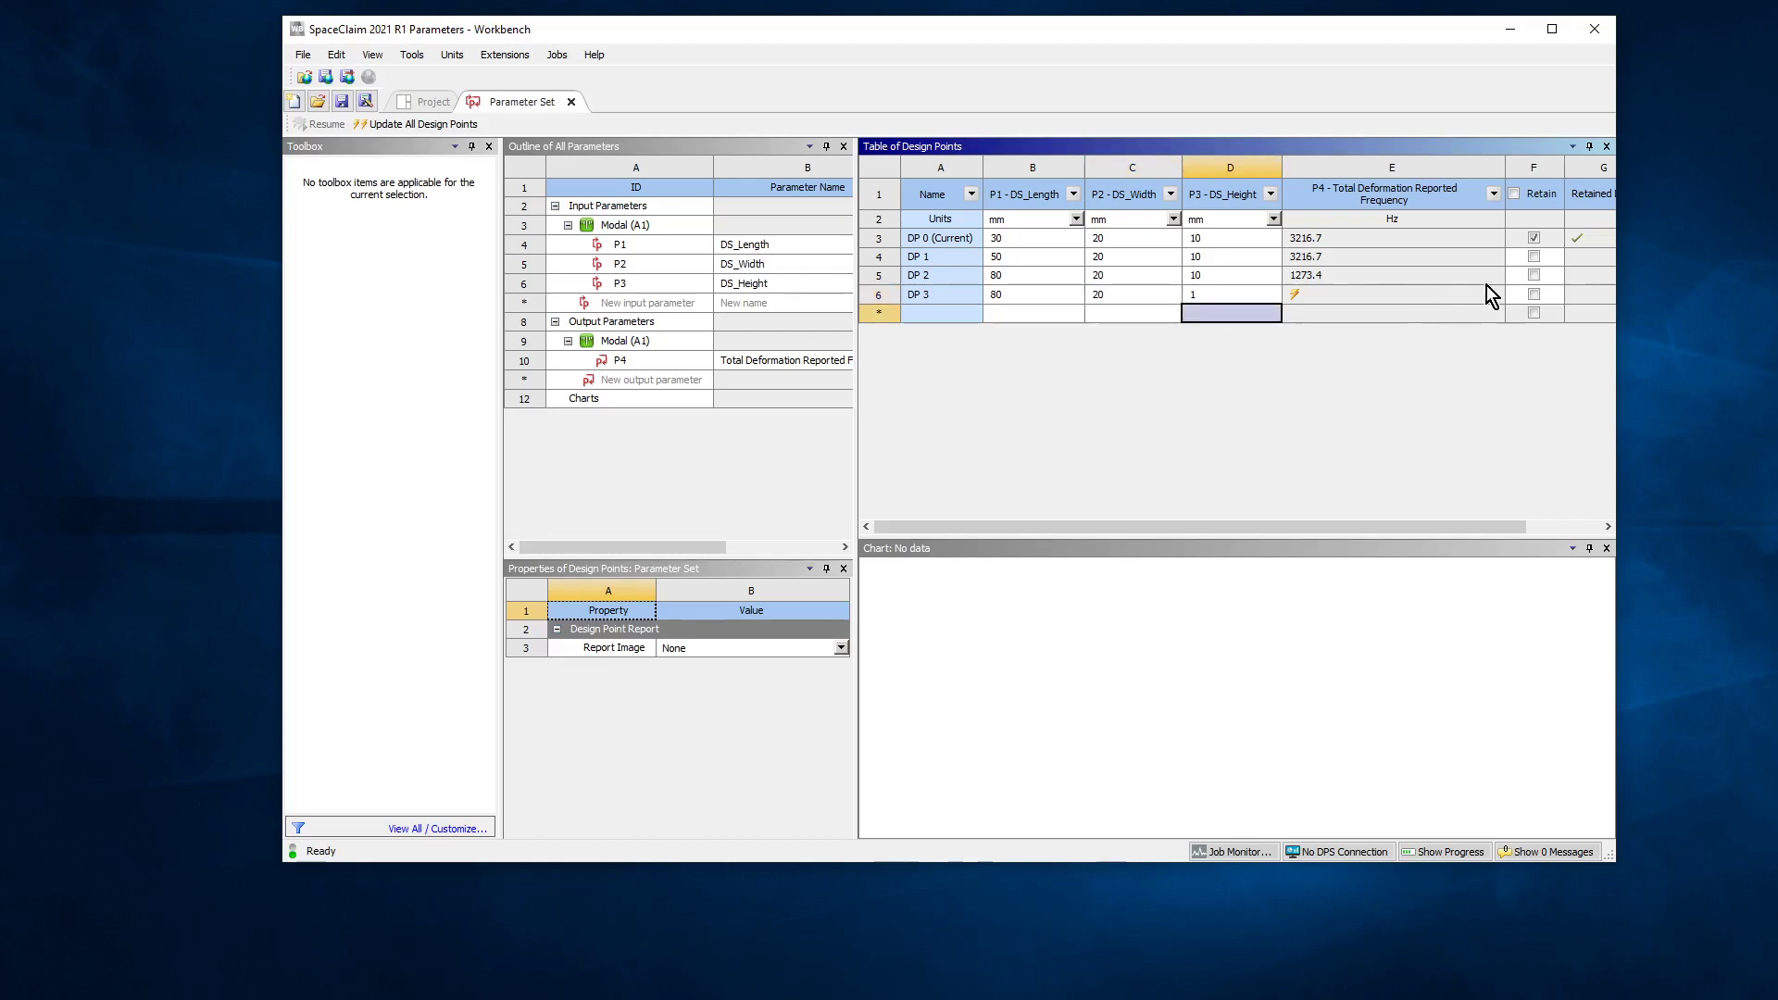
pyautogui.click(1535, 296)
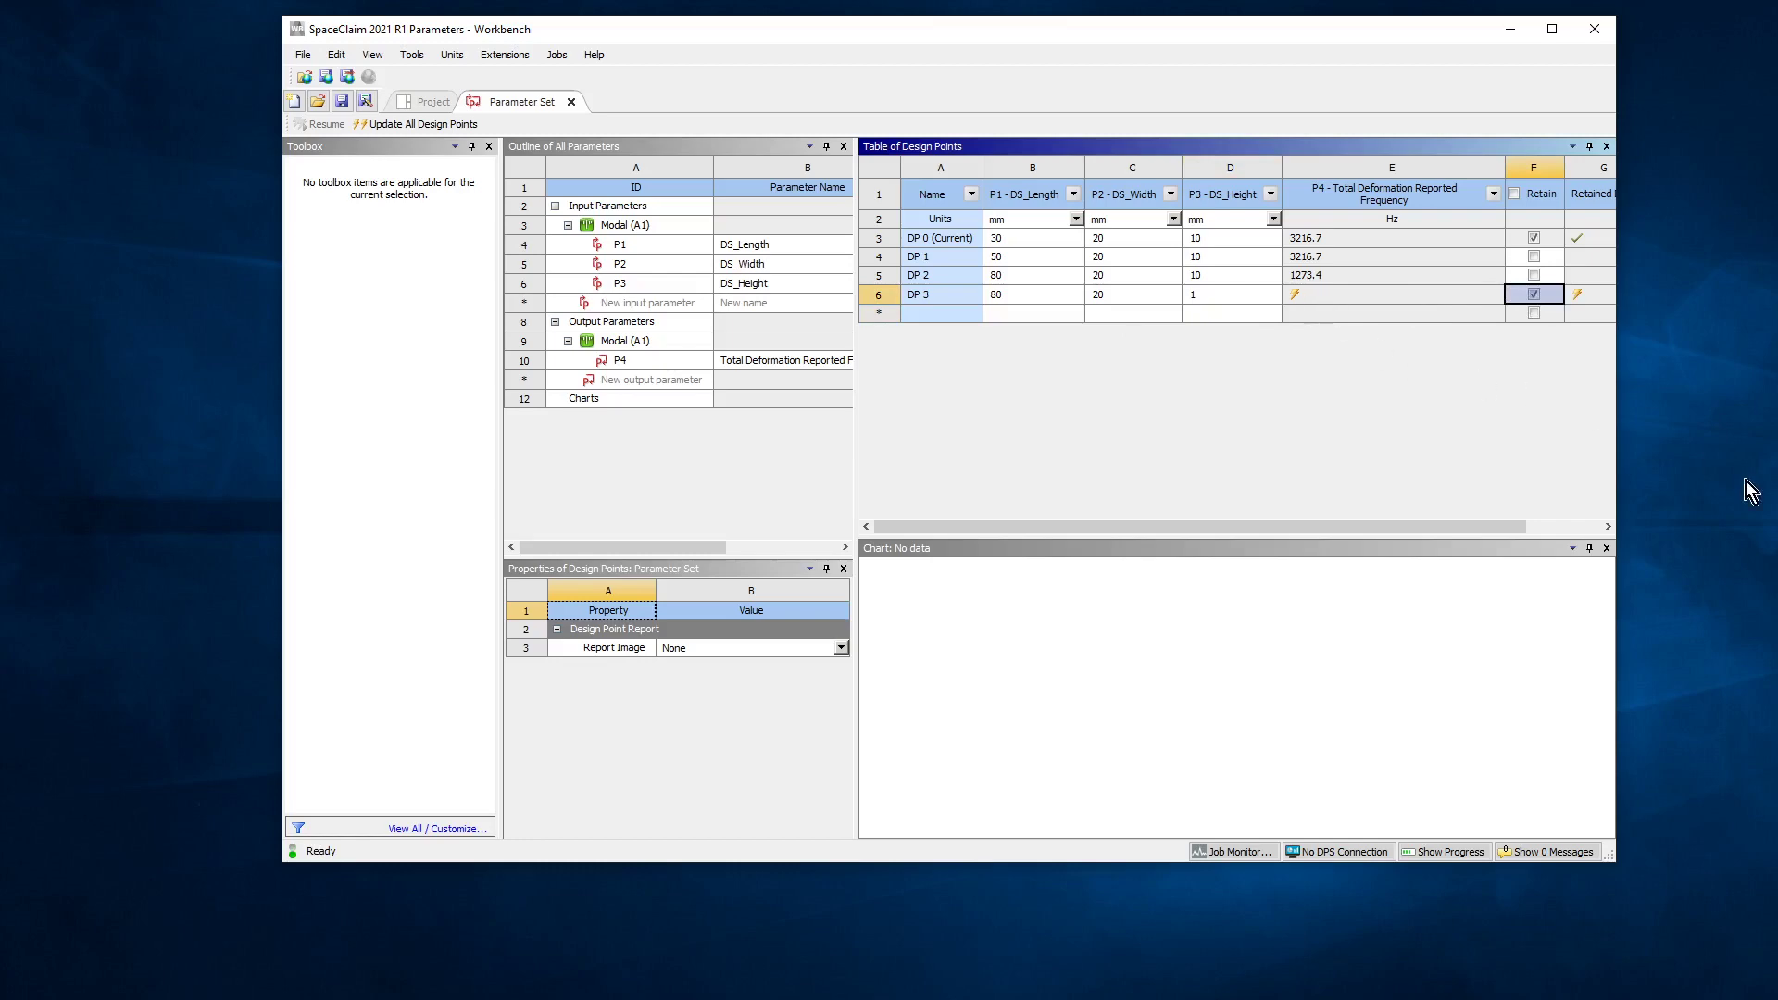
# Update all design points, solving DP 3 at 129.95 Hz, and set DP 3 as current.
pyautogui.click(423, 124)
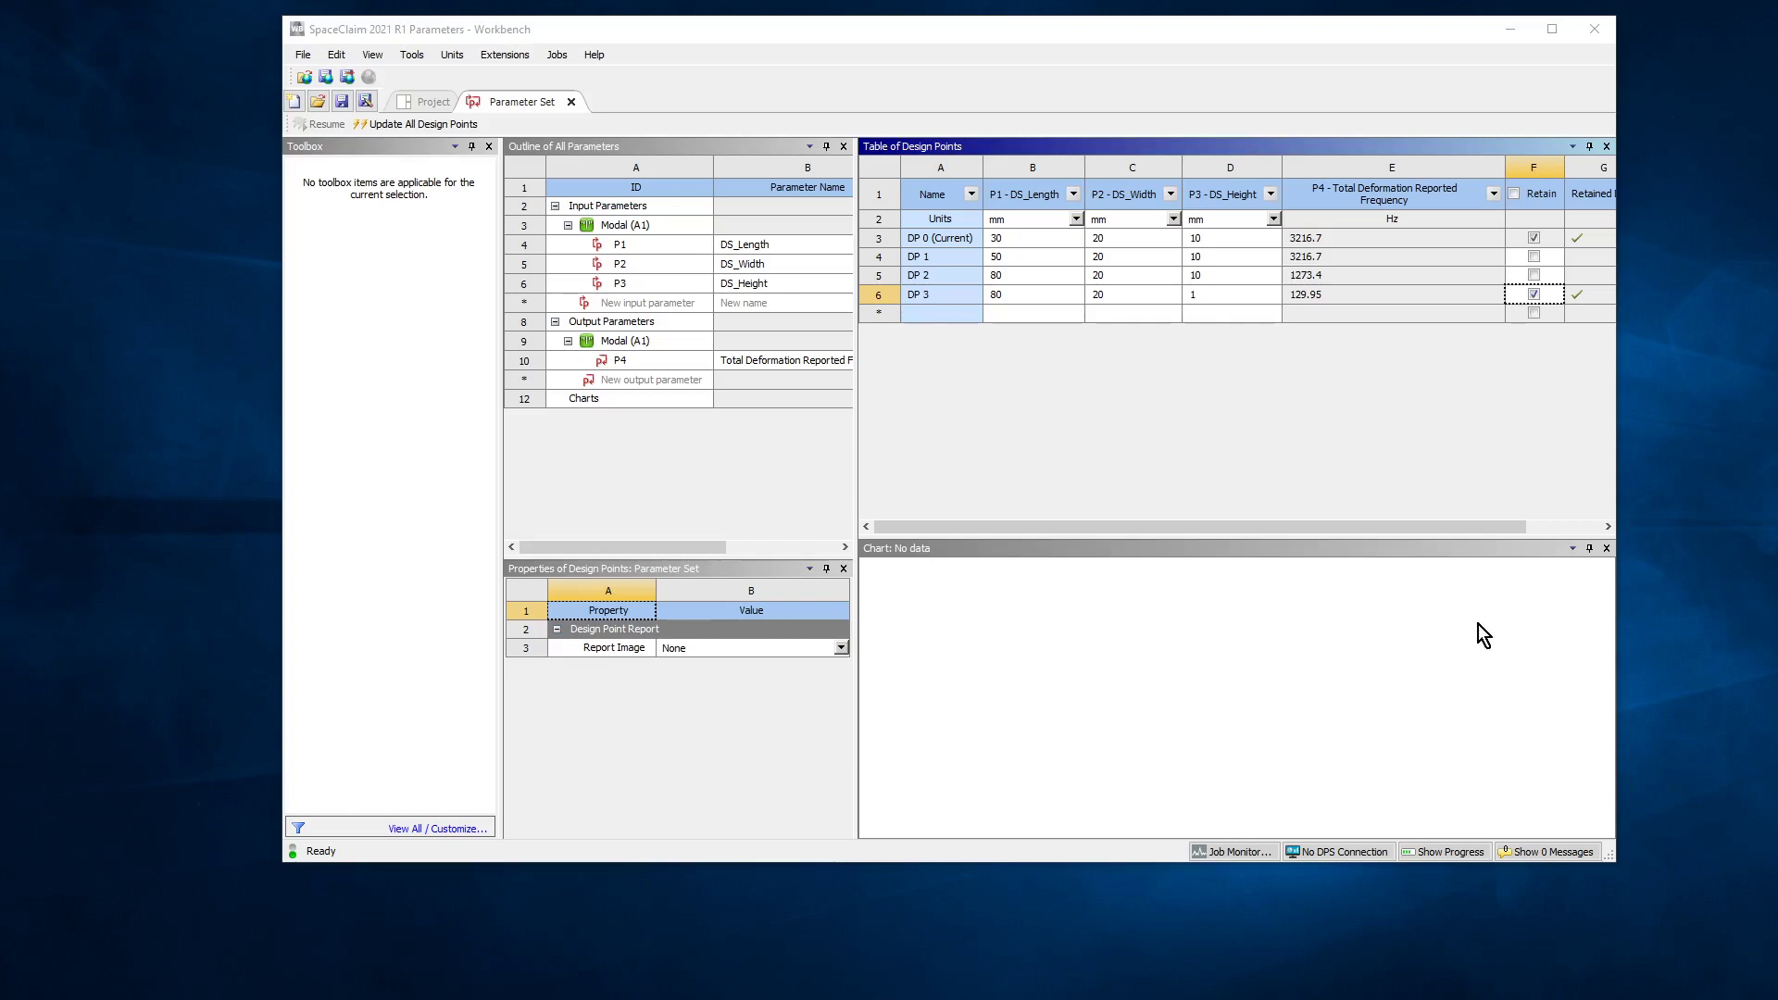
pyautogui.click(956, 296)
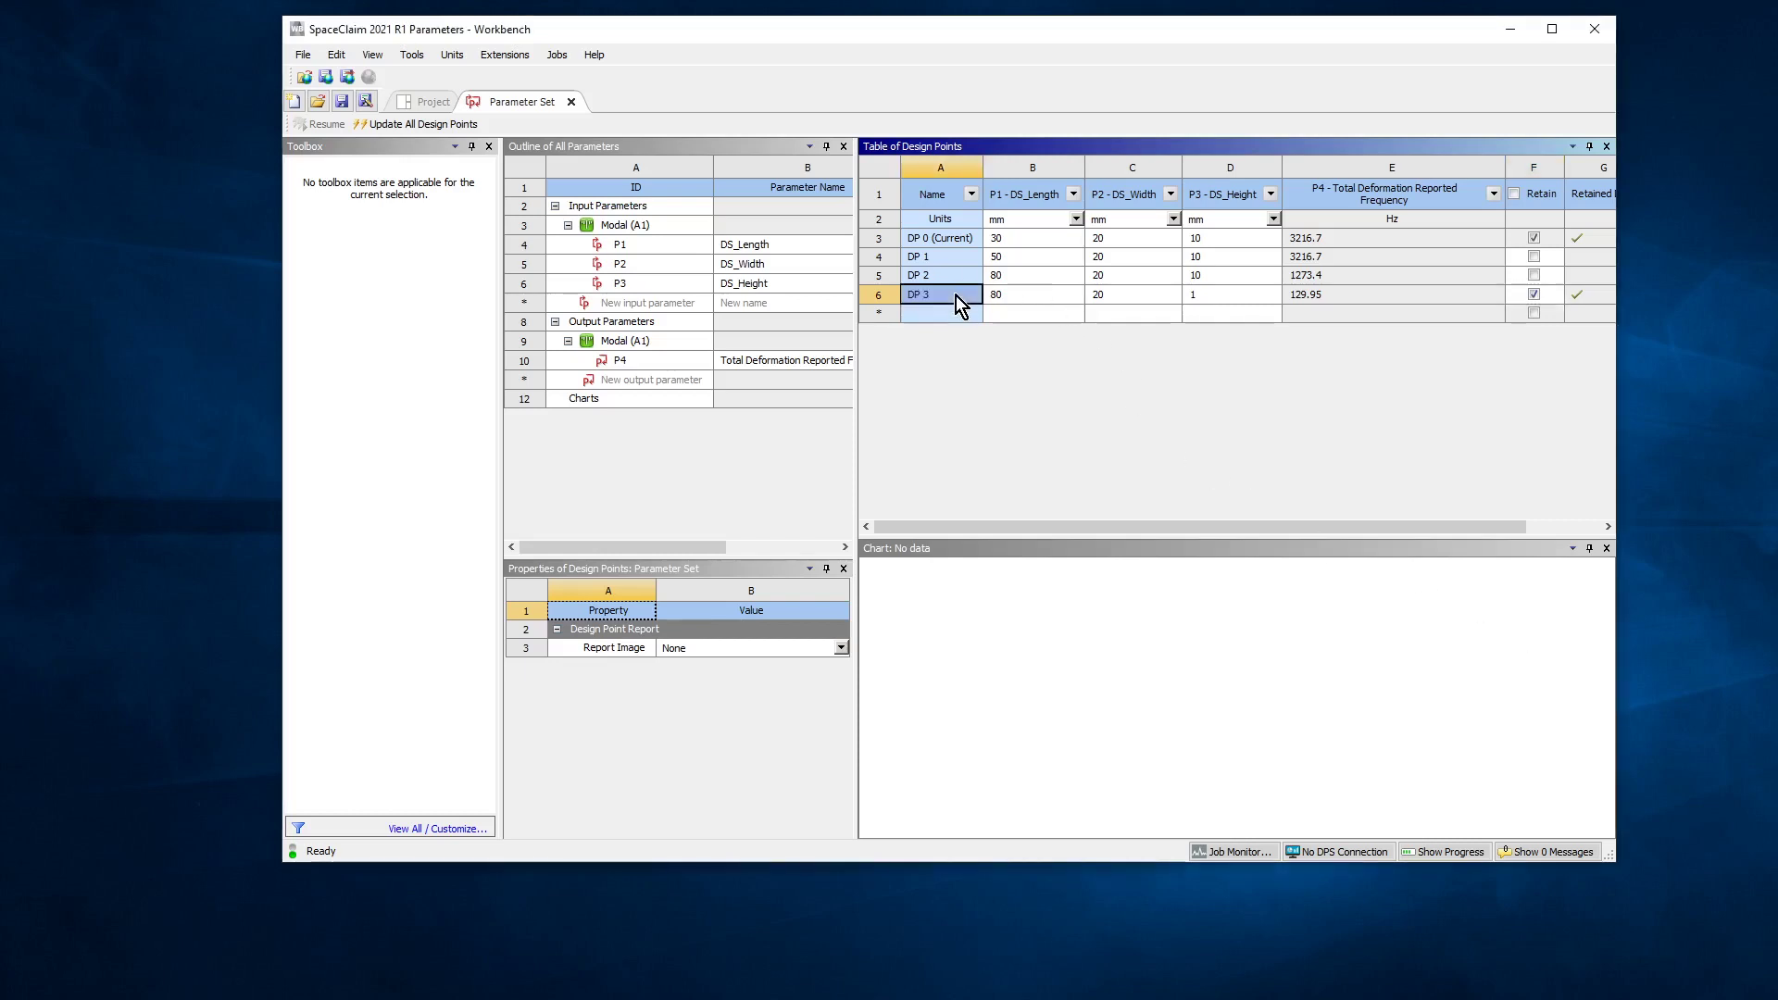
pyautogui.rightClick(955, 297)
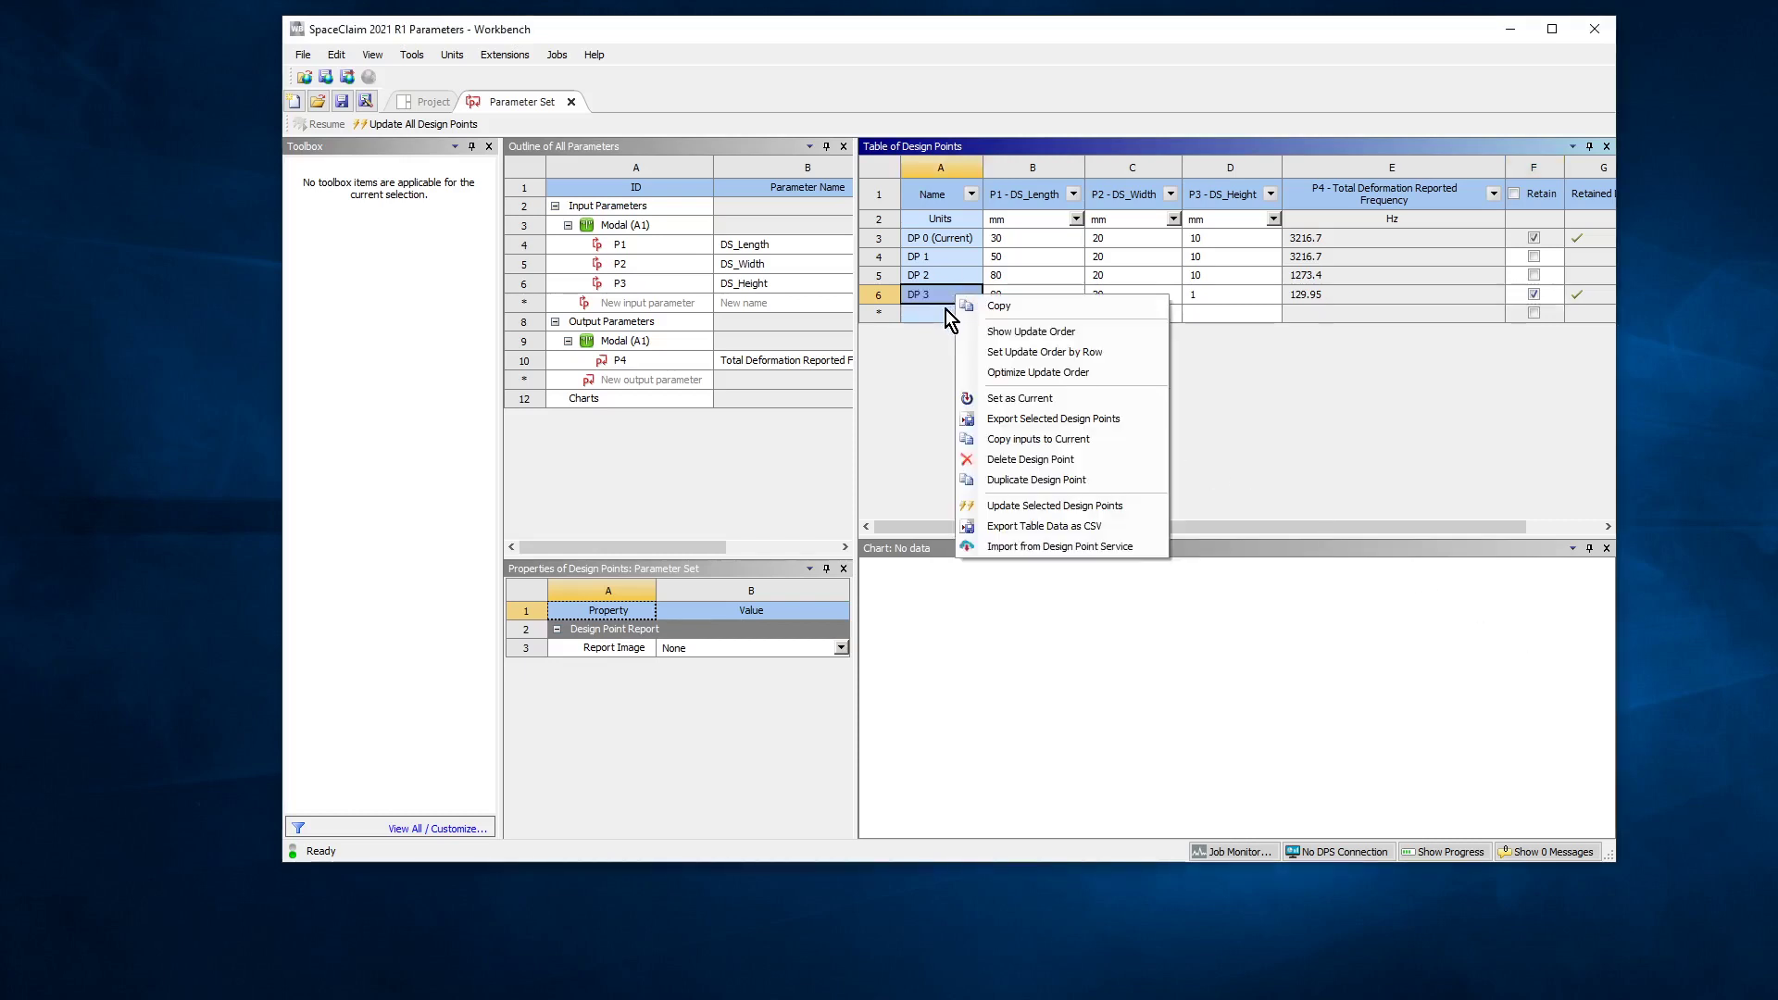
pyautogui.click(980, 399)
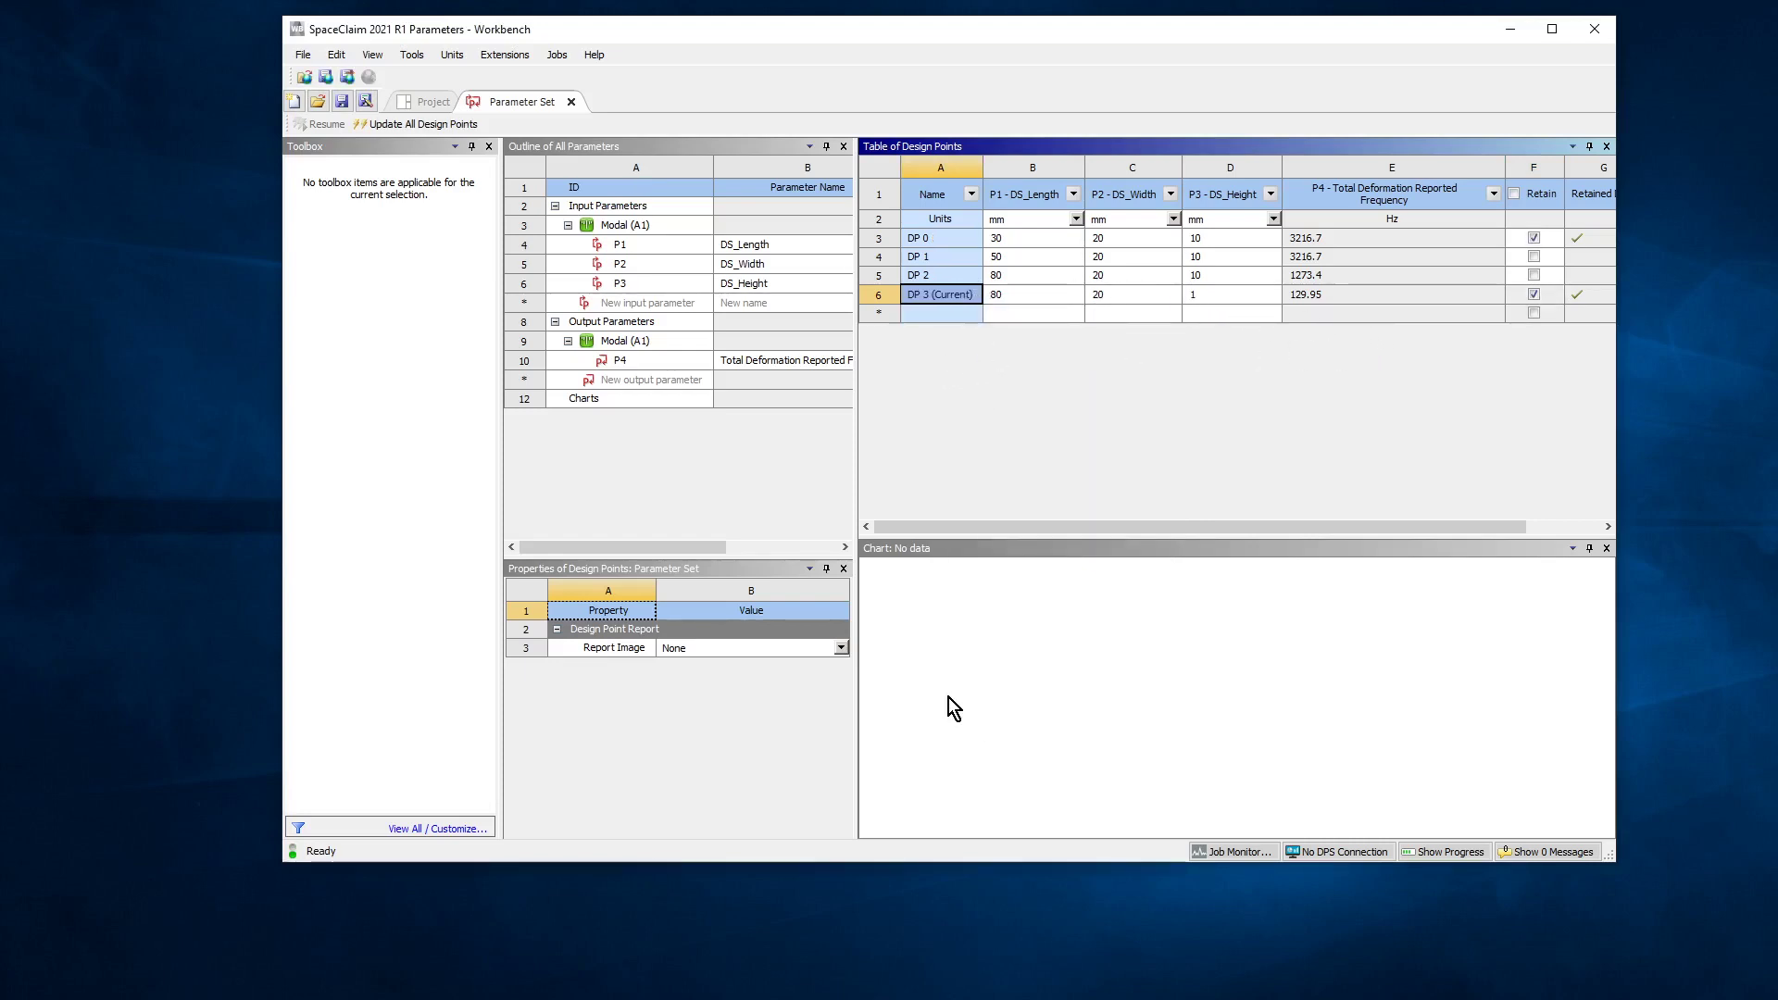
# Reopen the plate model in Mechanical and insert a Method control under Mesh.
pyautogui.click(426, 100)
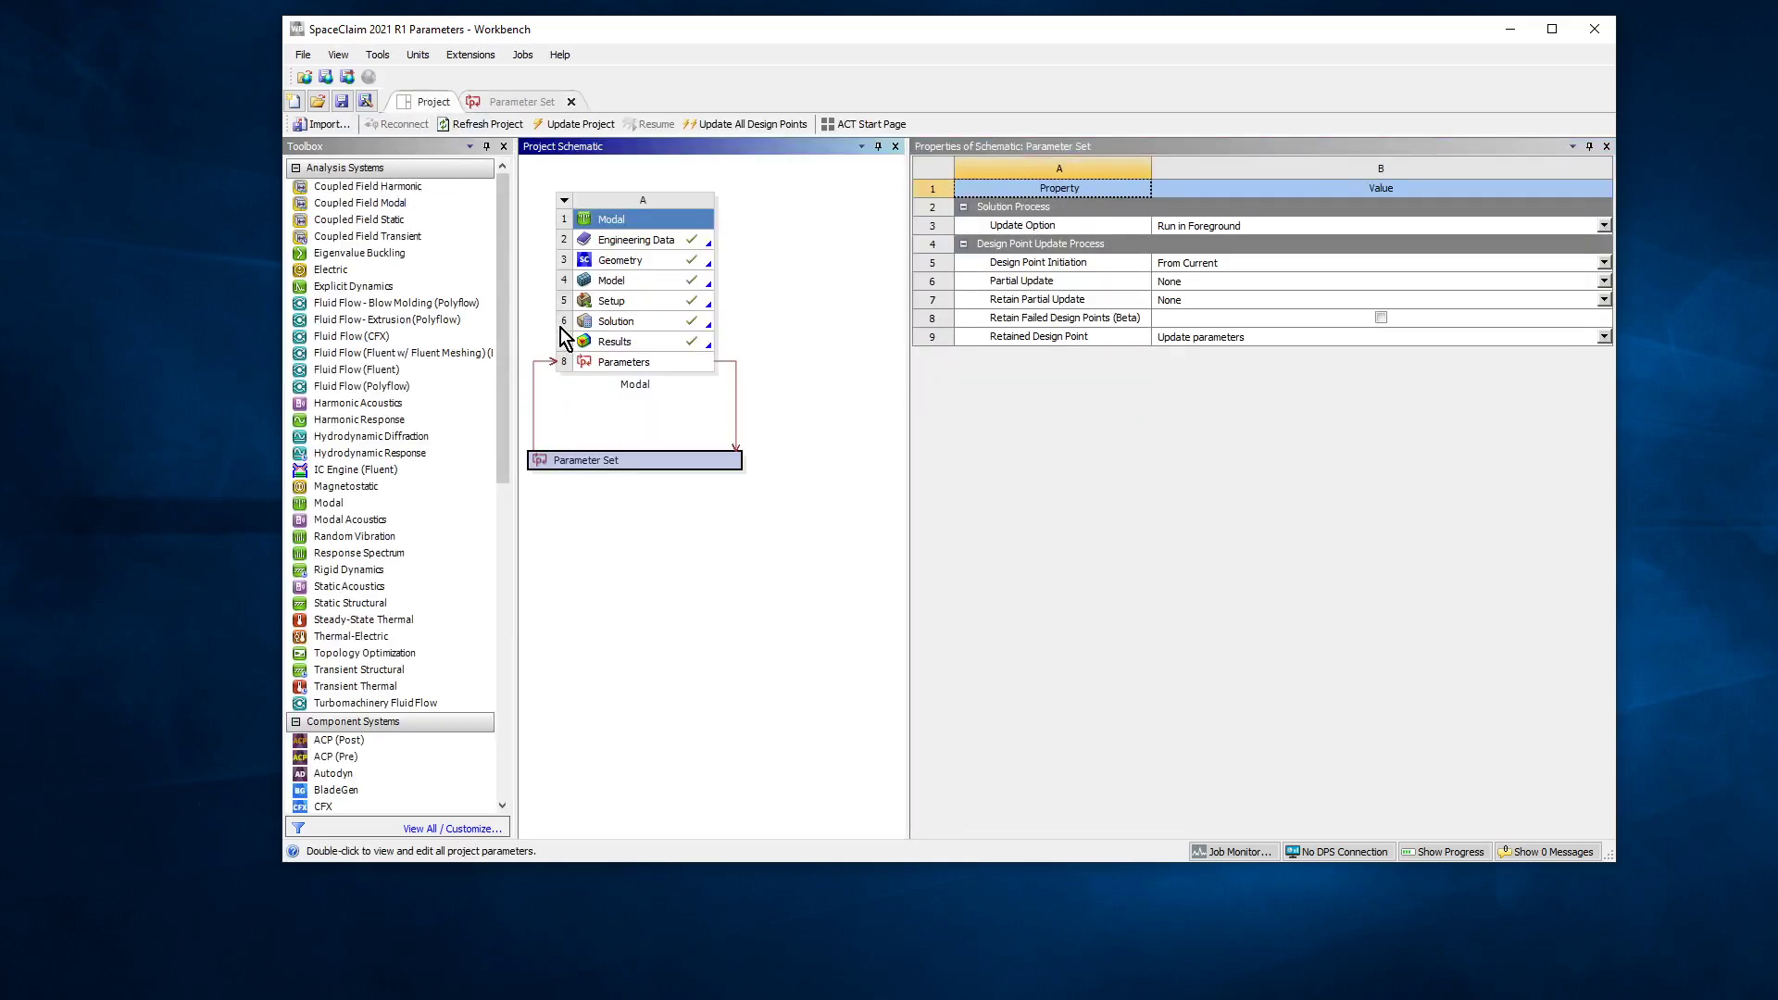
pyautogui.doubleClick(621, 280)
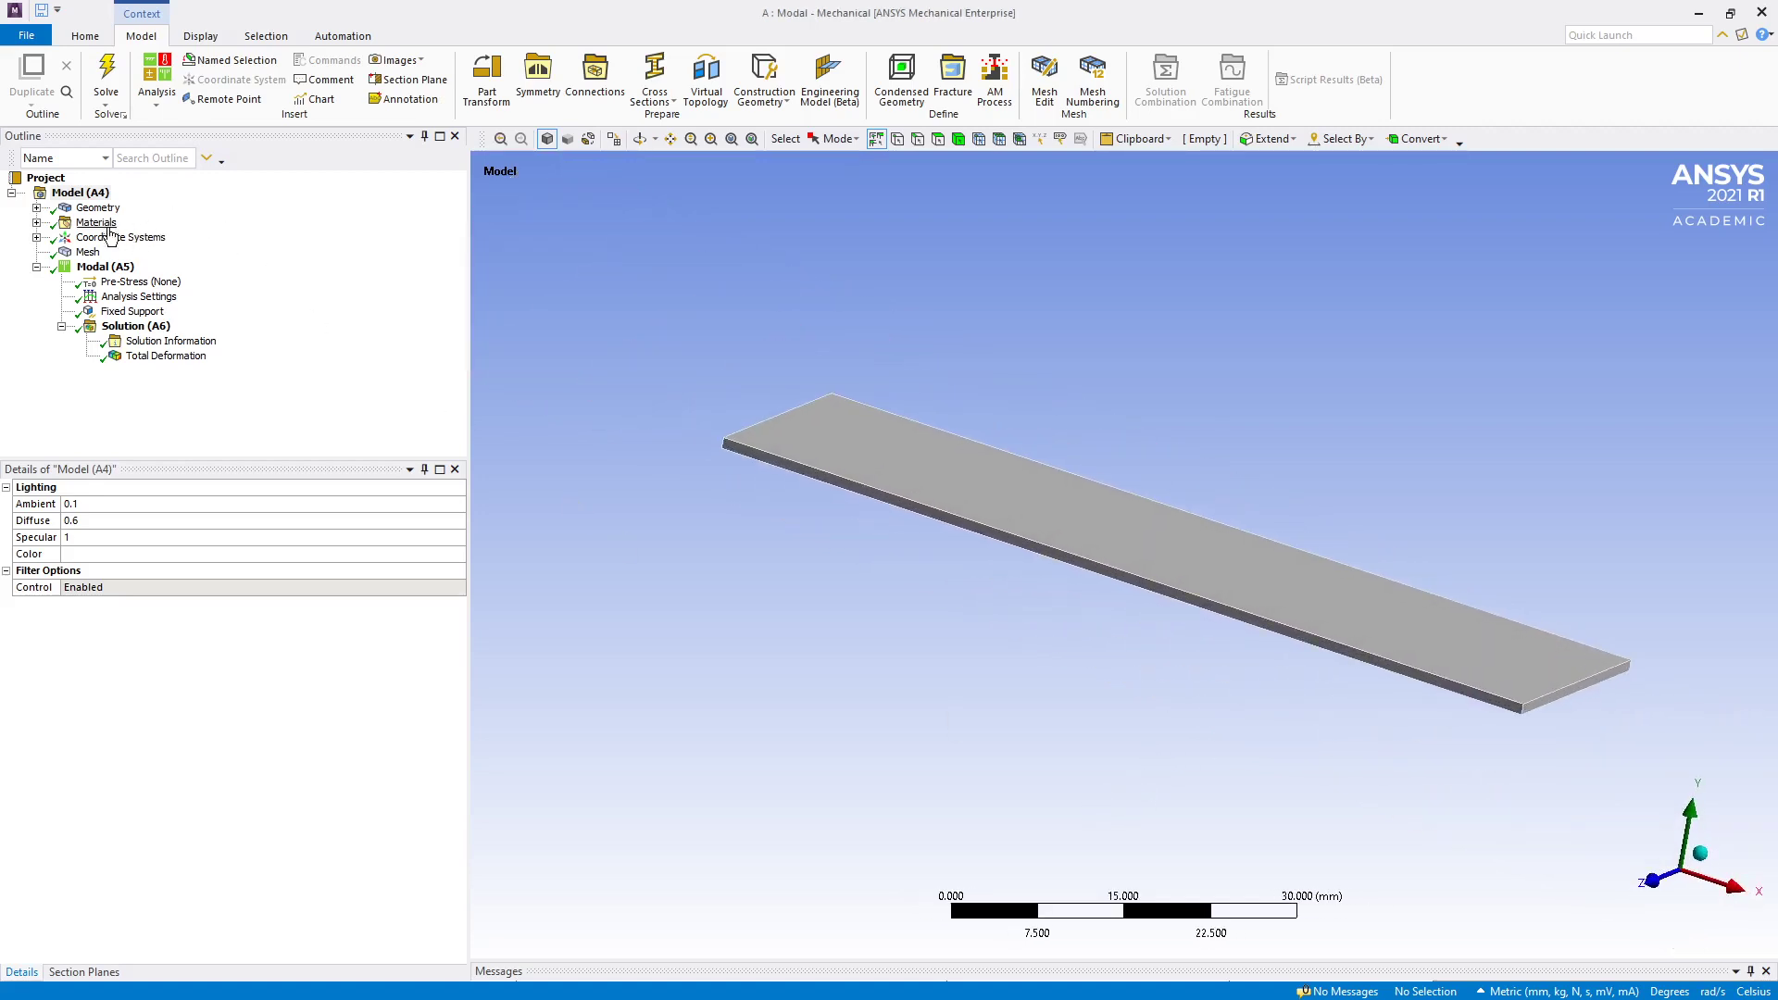
pyautogui.click(88, 253)
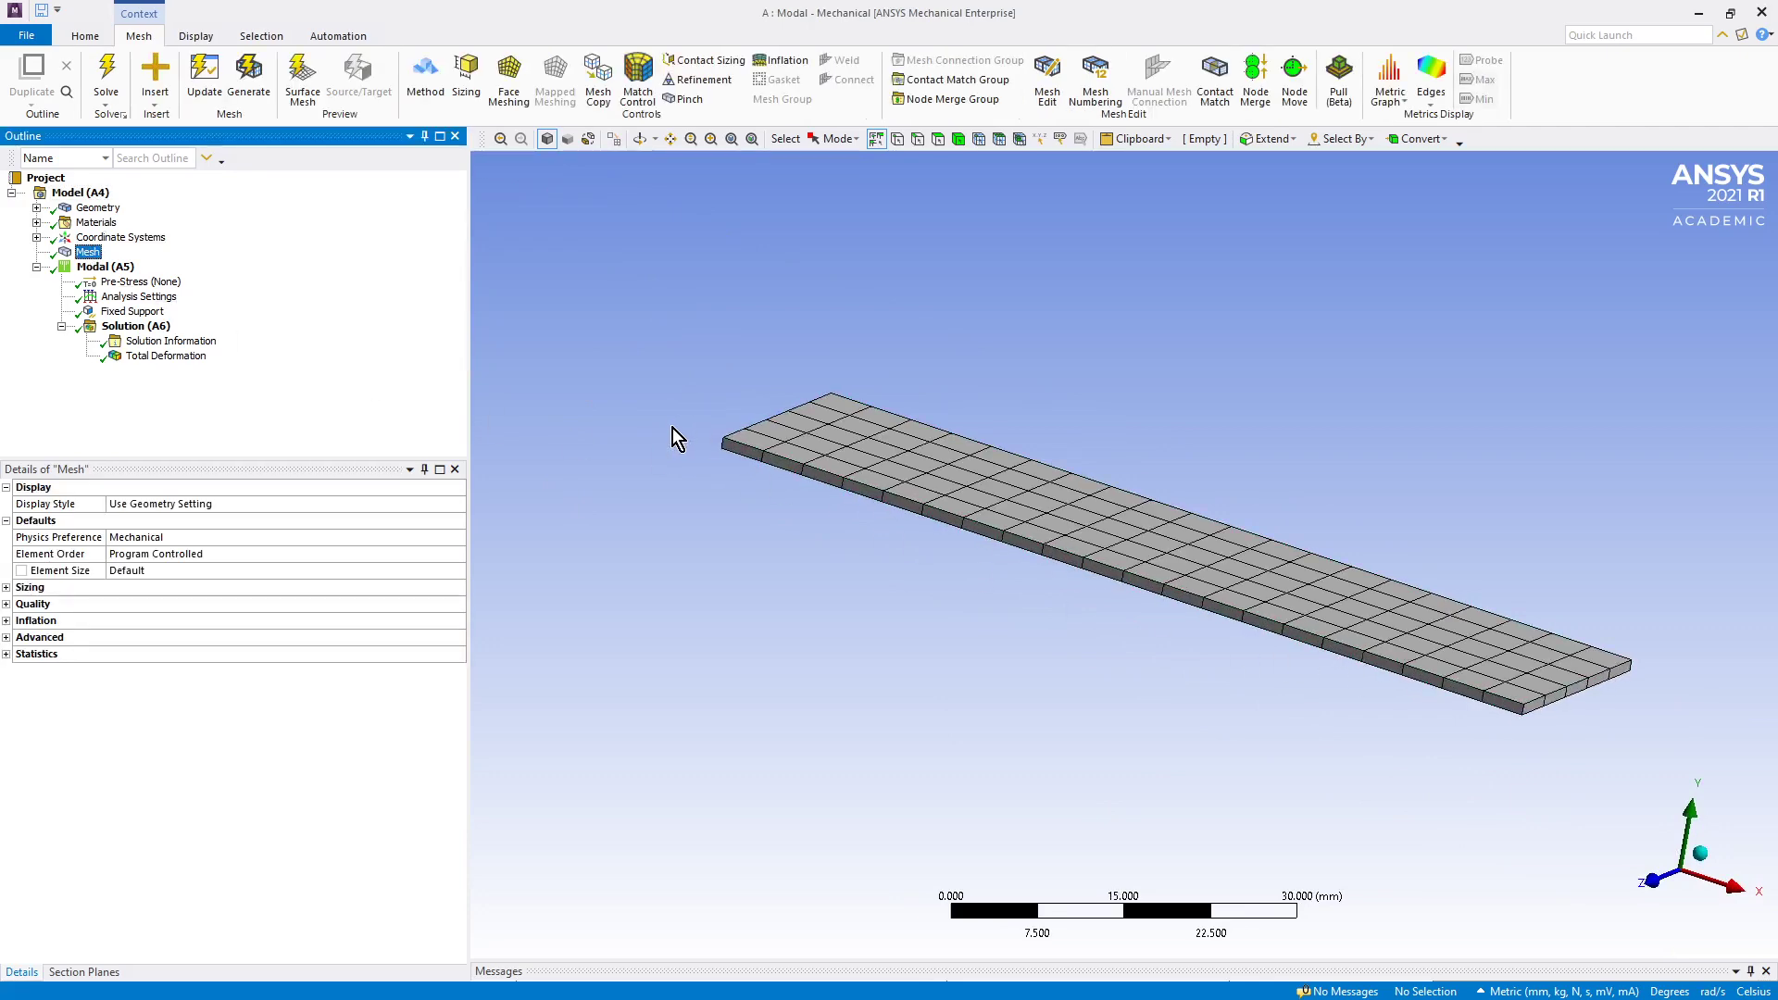
pyautogui.scroll(3, 672, 428)
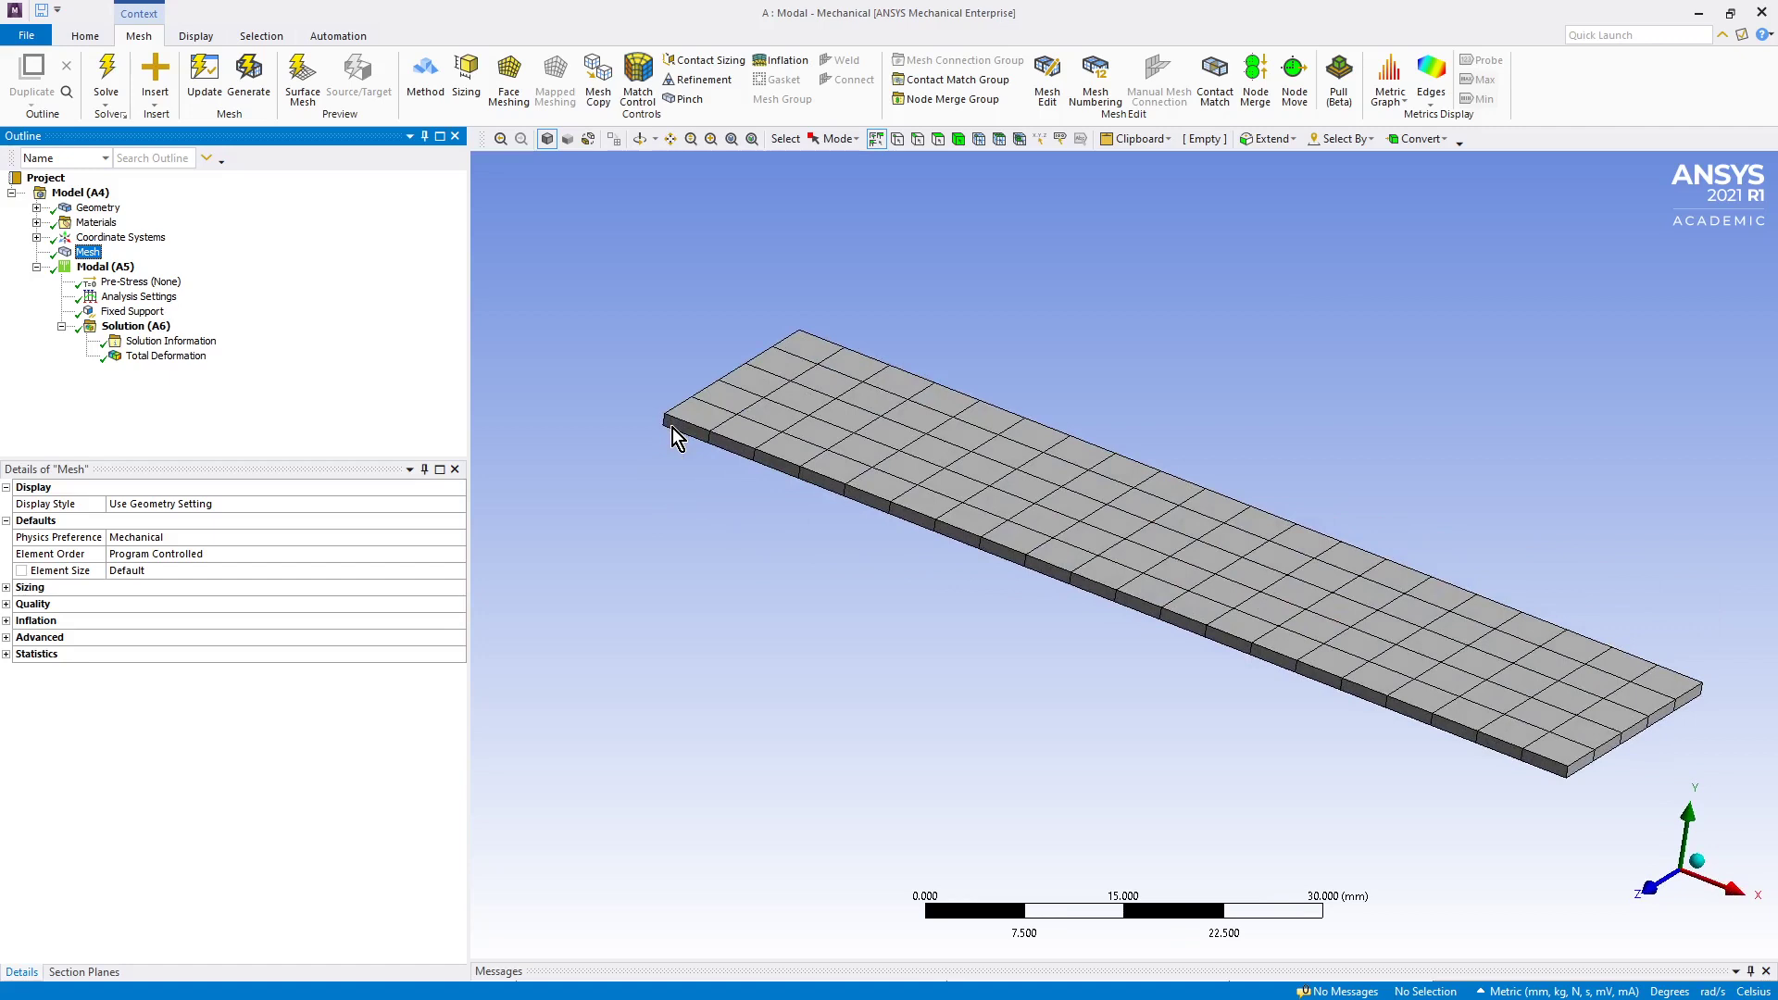
pyautogui.rightClick(95, 254)
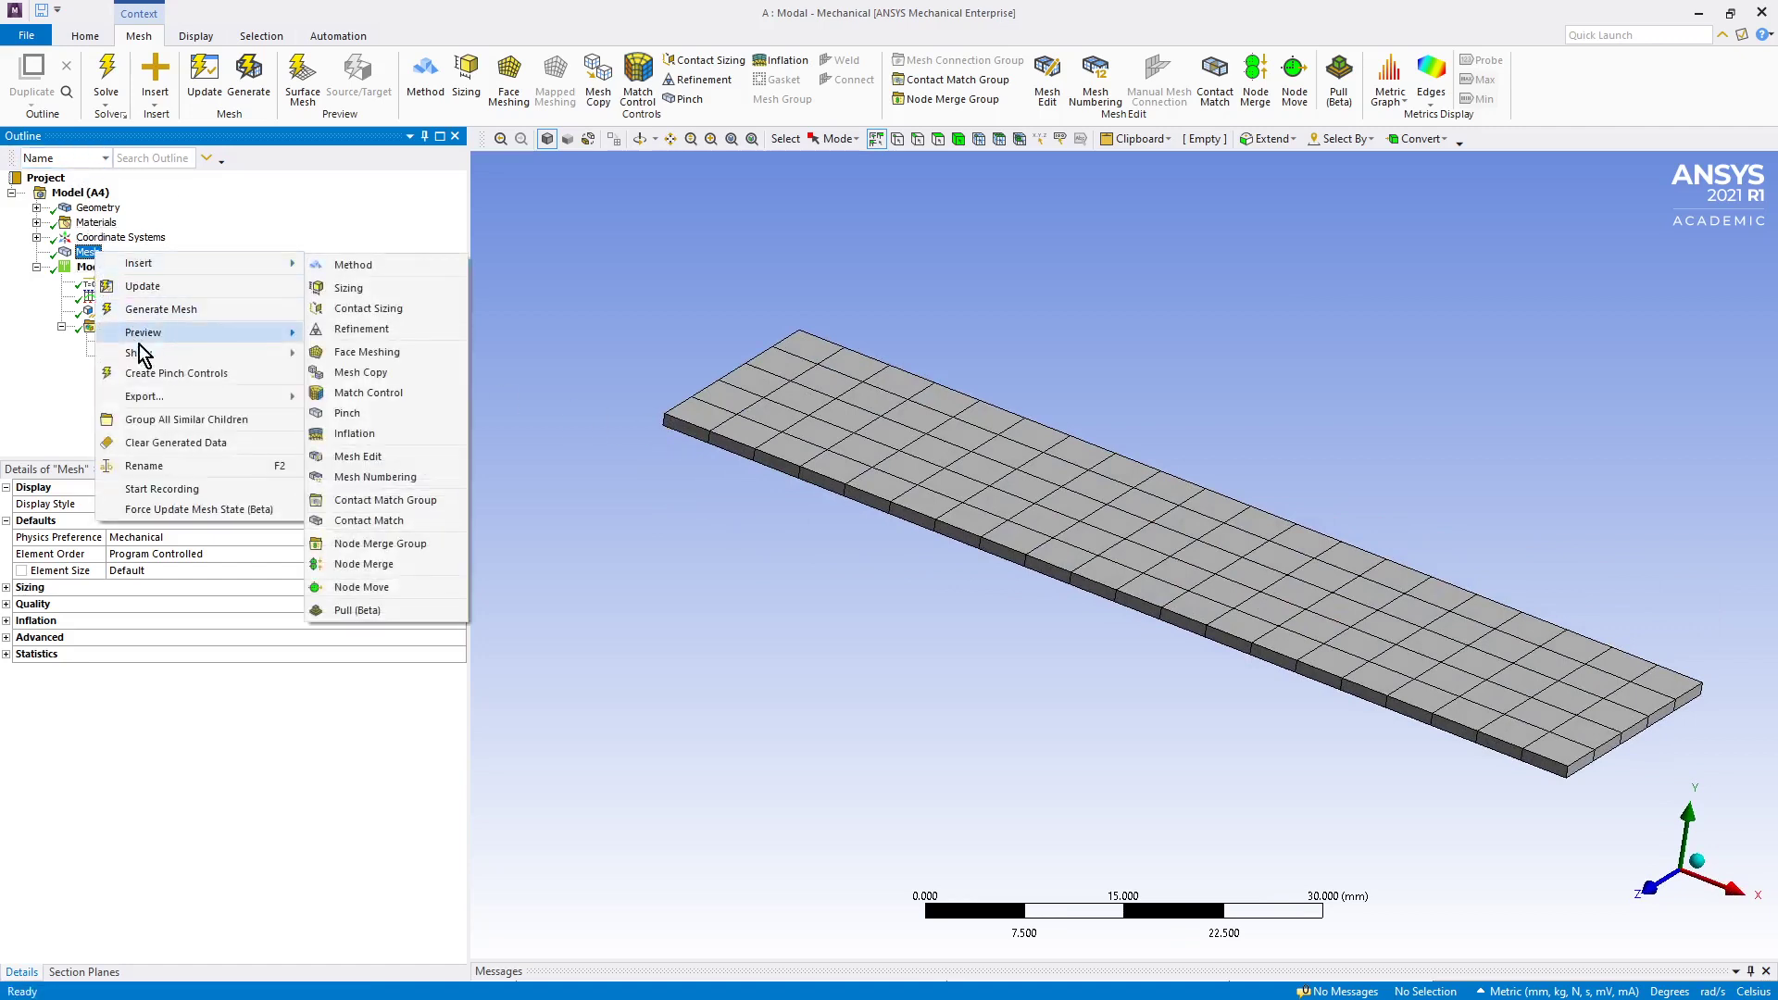
pyautogui.moveTo(200, 266)
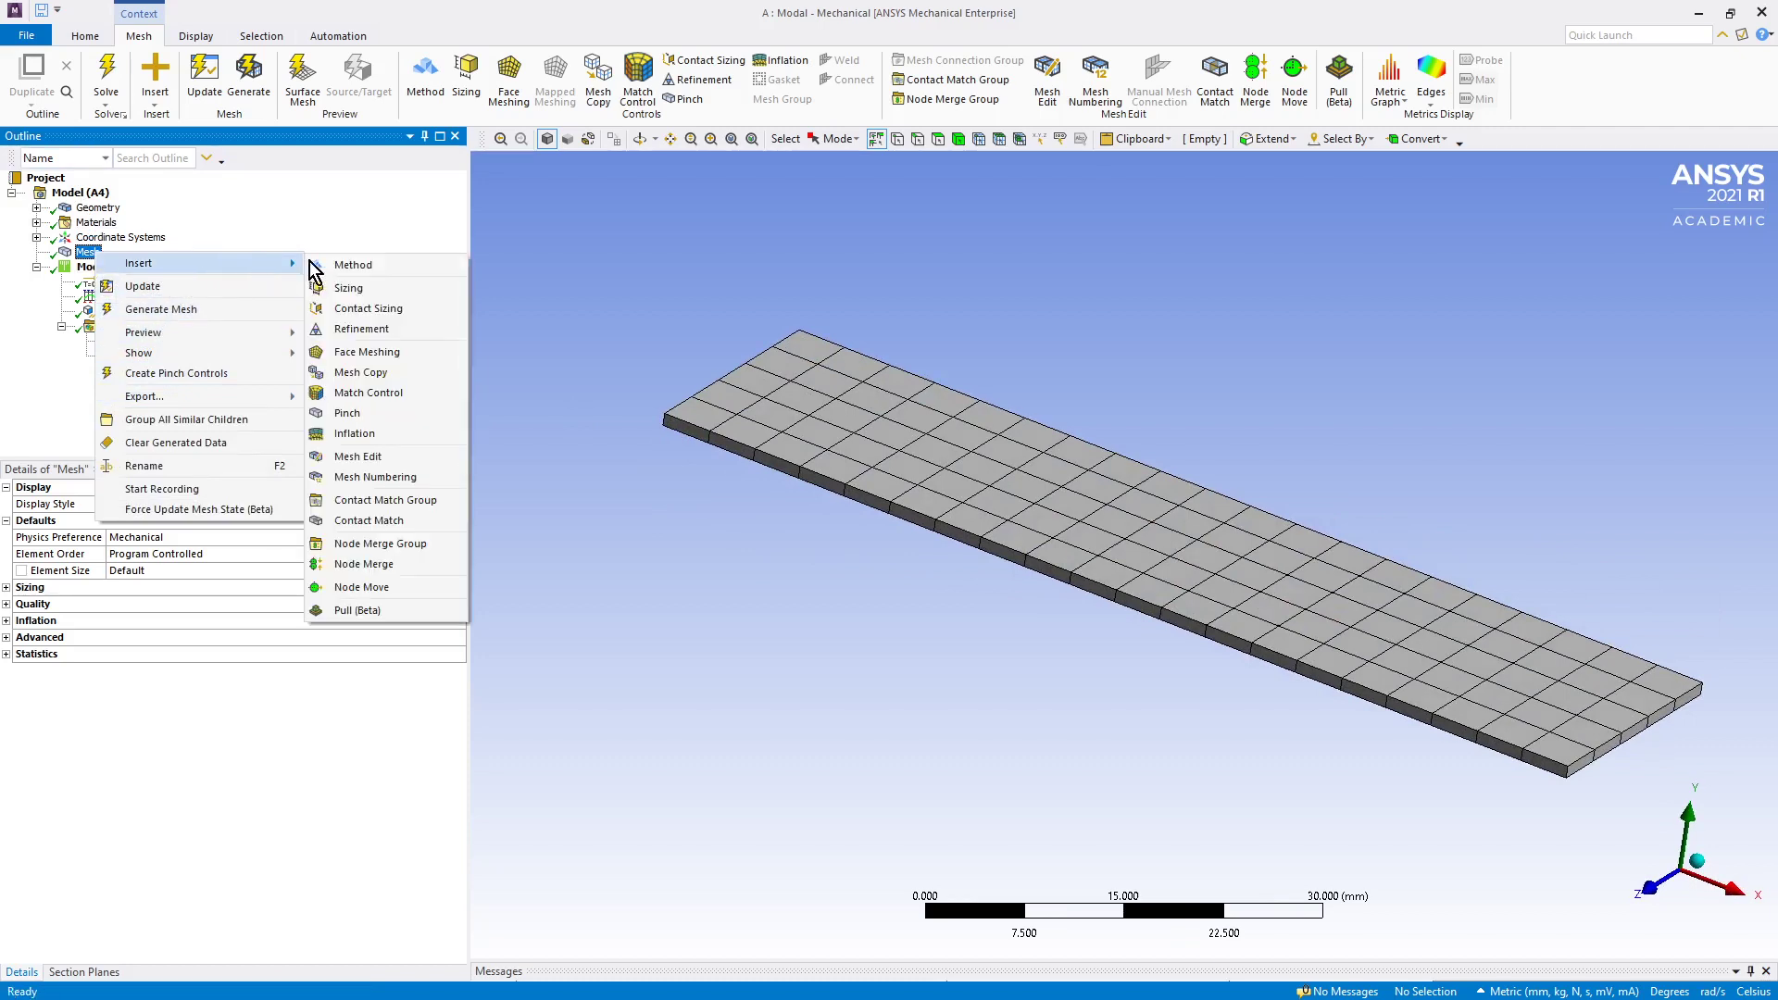
pyautogui.click(368, 267)
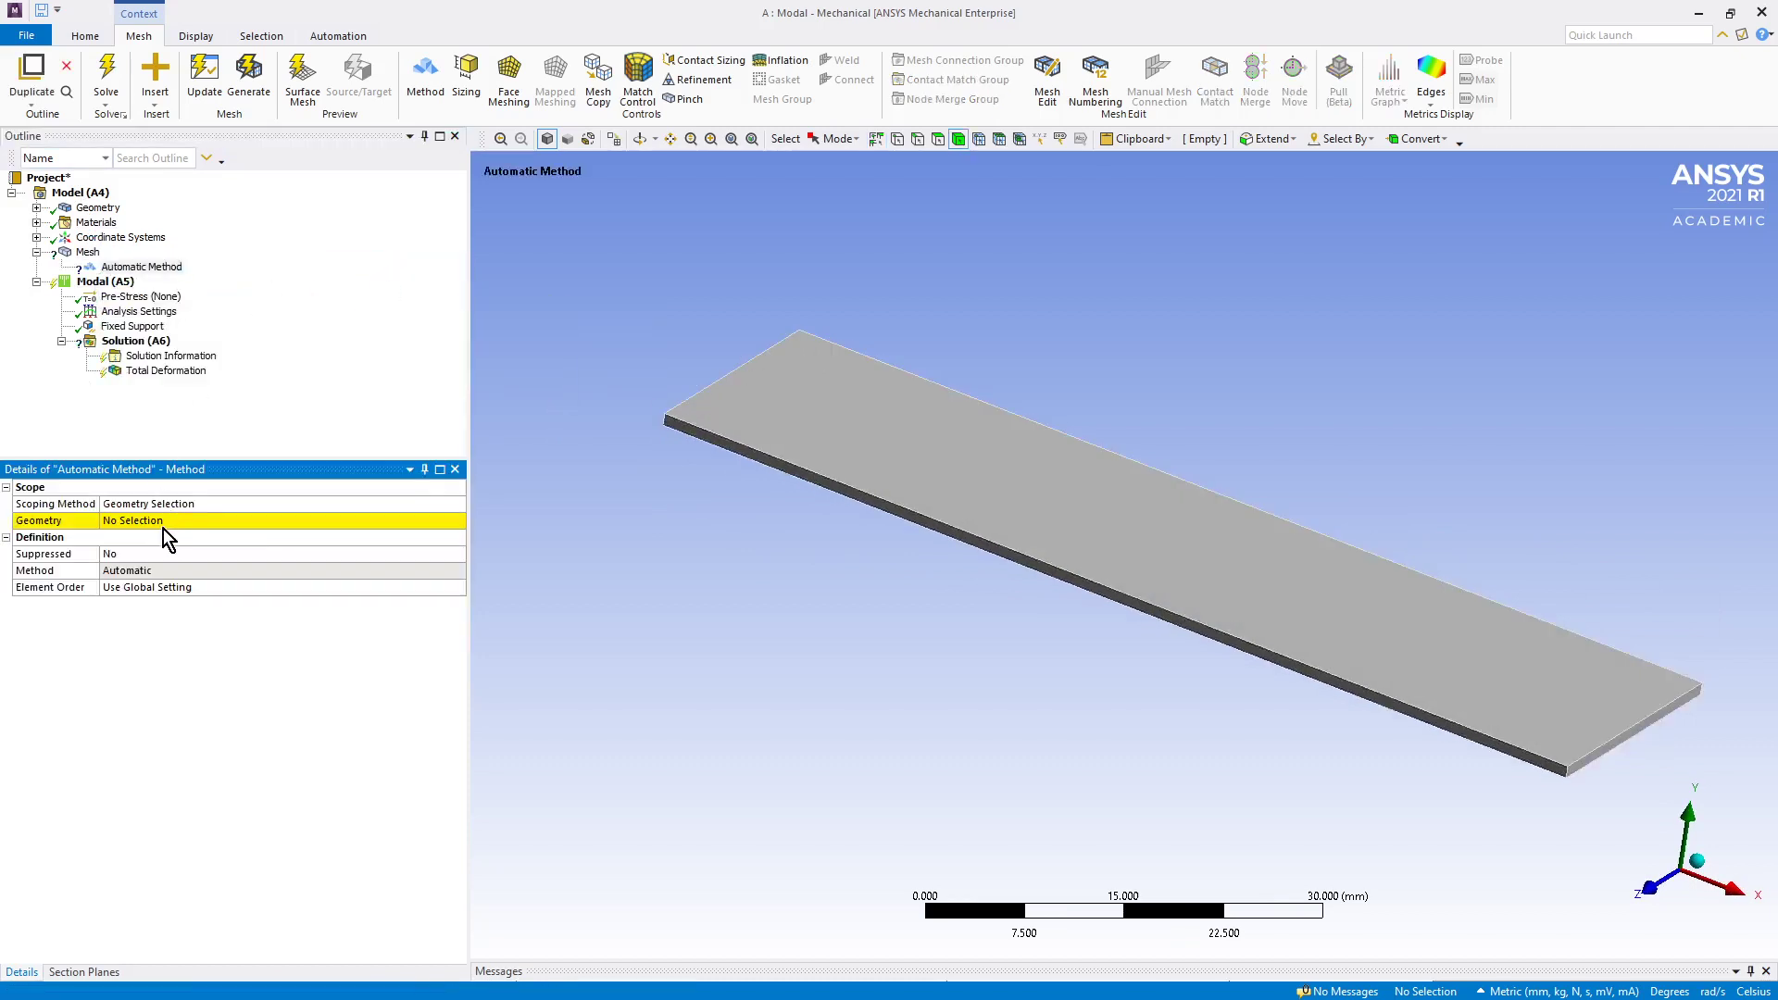
# Scope the method to the plate body and set it to Sweep.
pyautogui.click(819, 420)
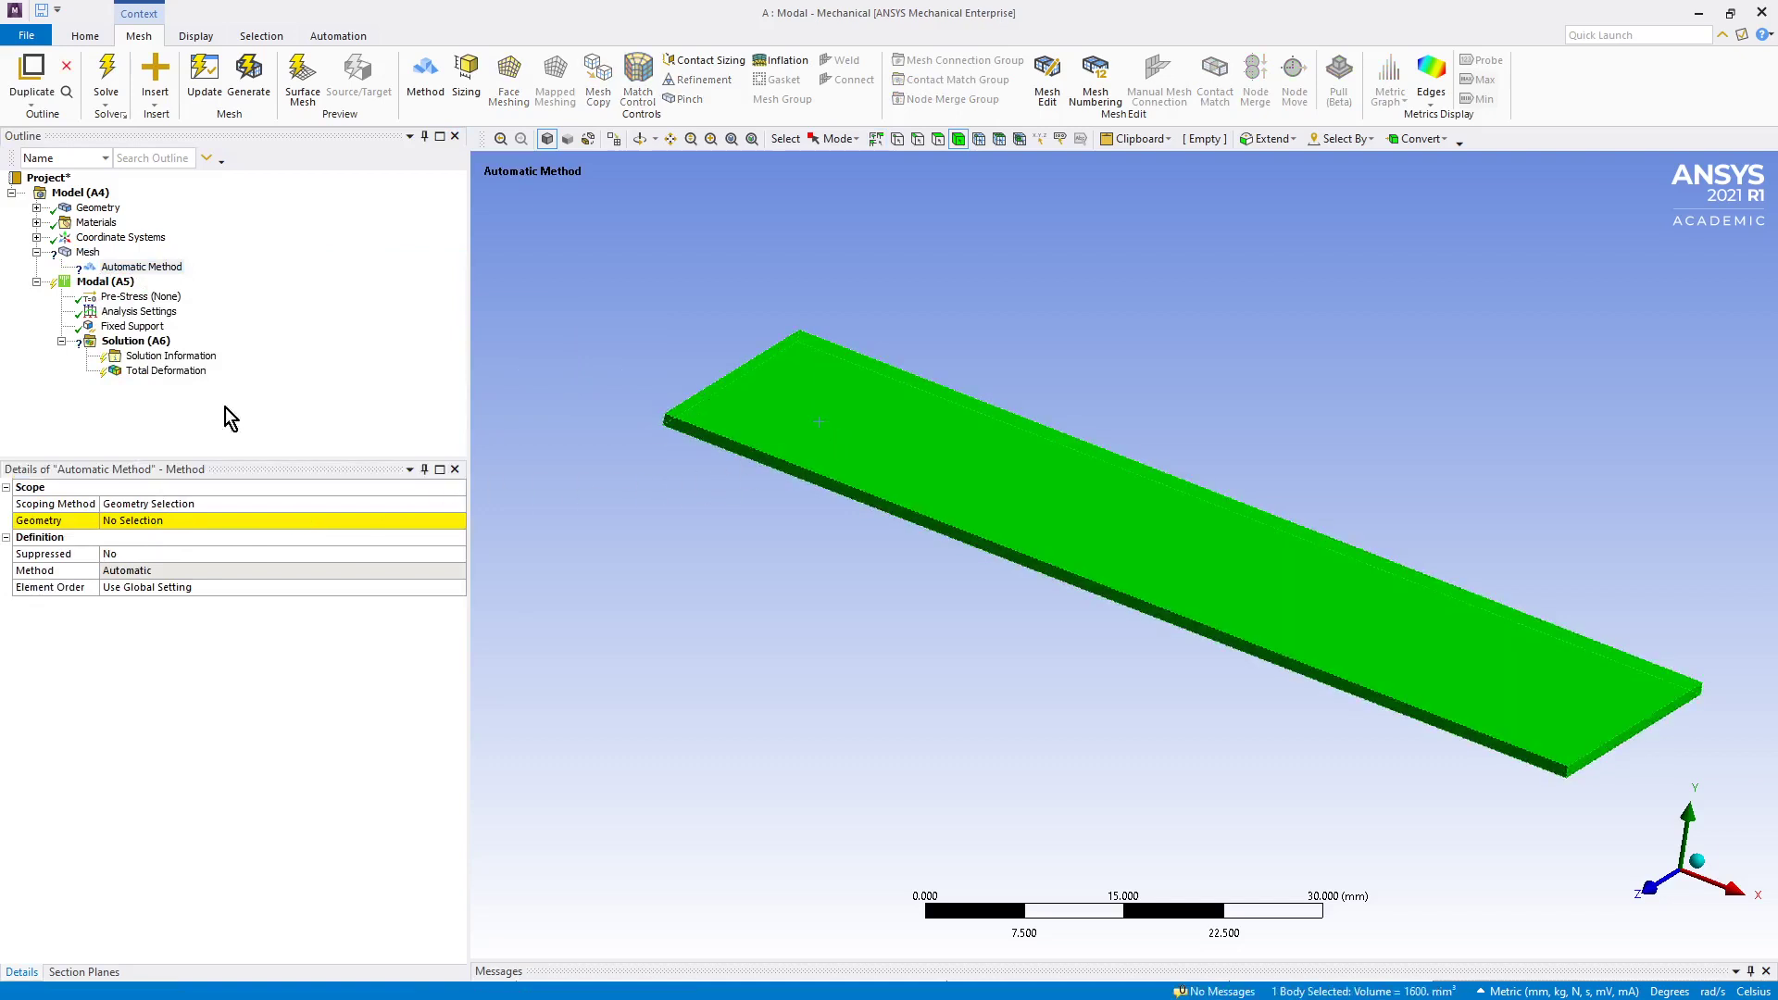
pyautogui.click(128, 520)
pyautogui.click(128, 520)
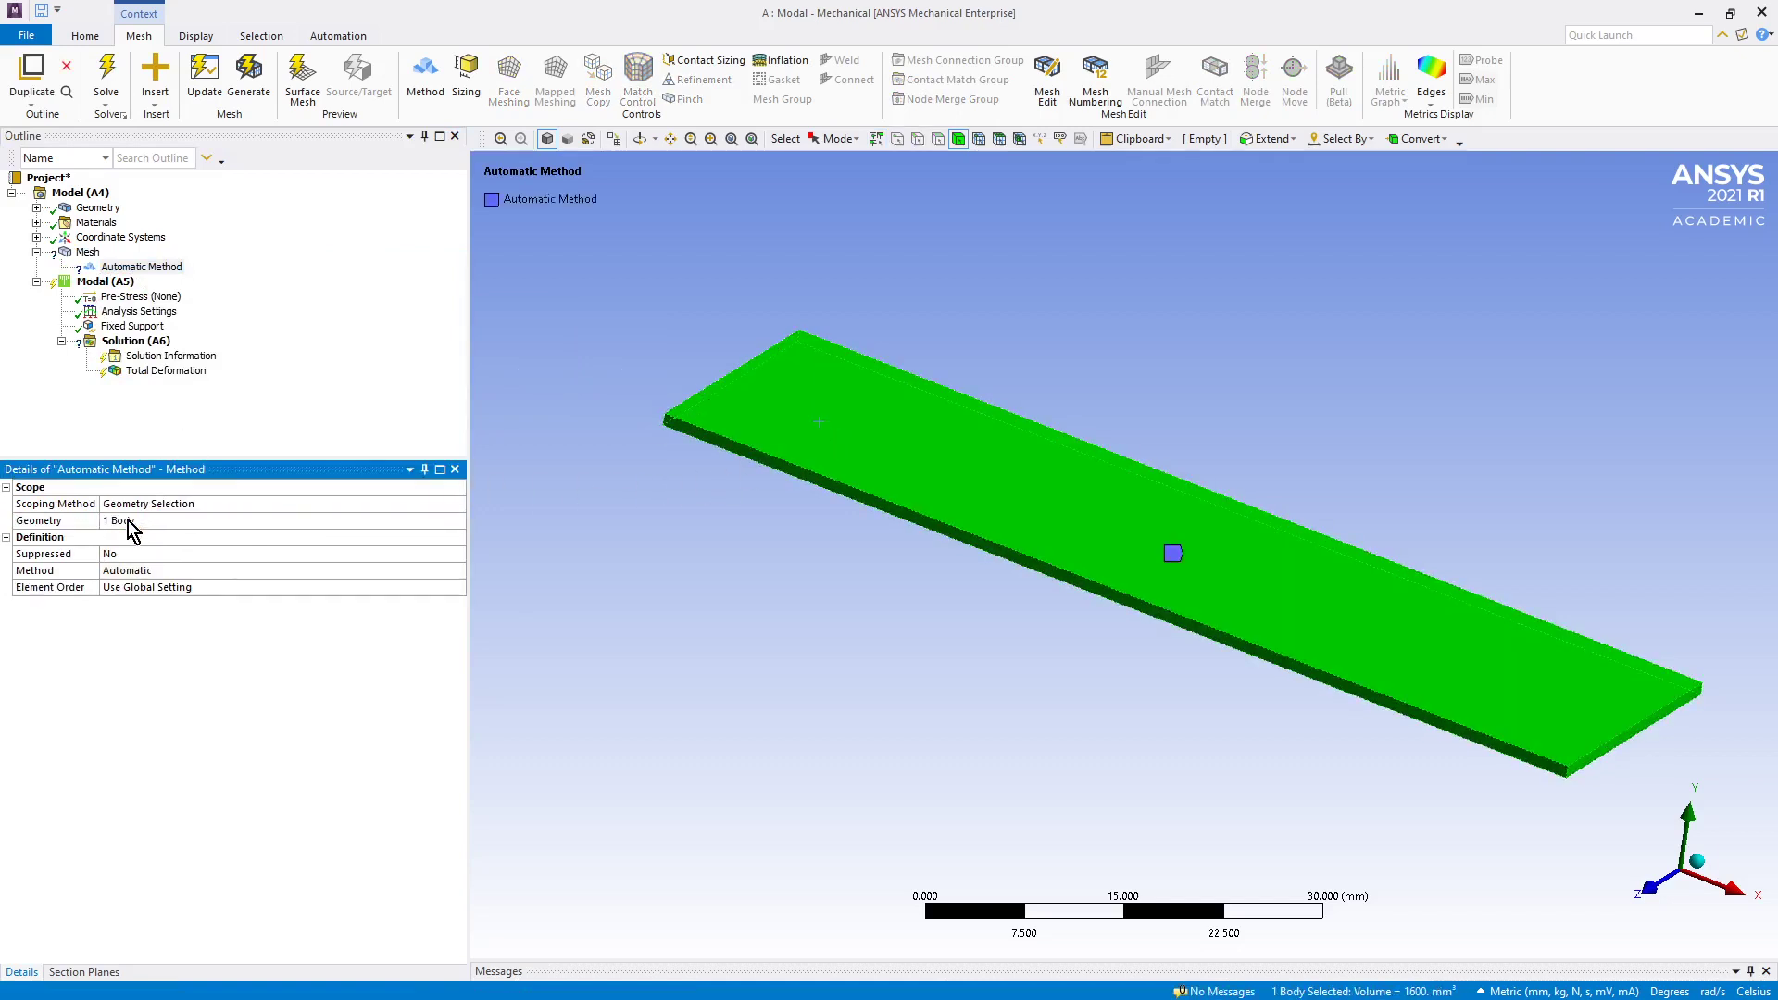
pyautogui.click(159, 569)
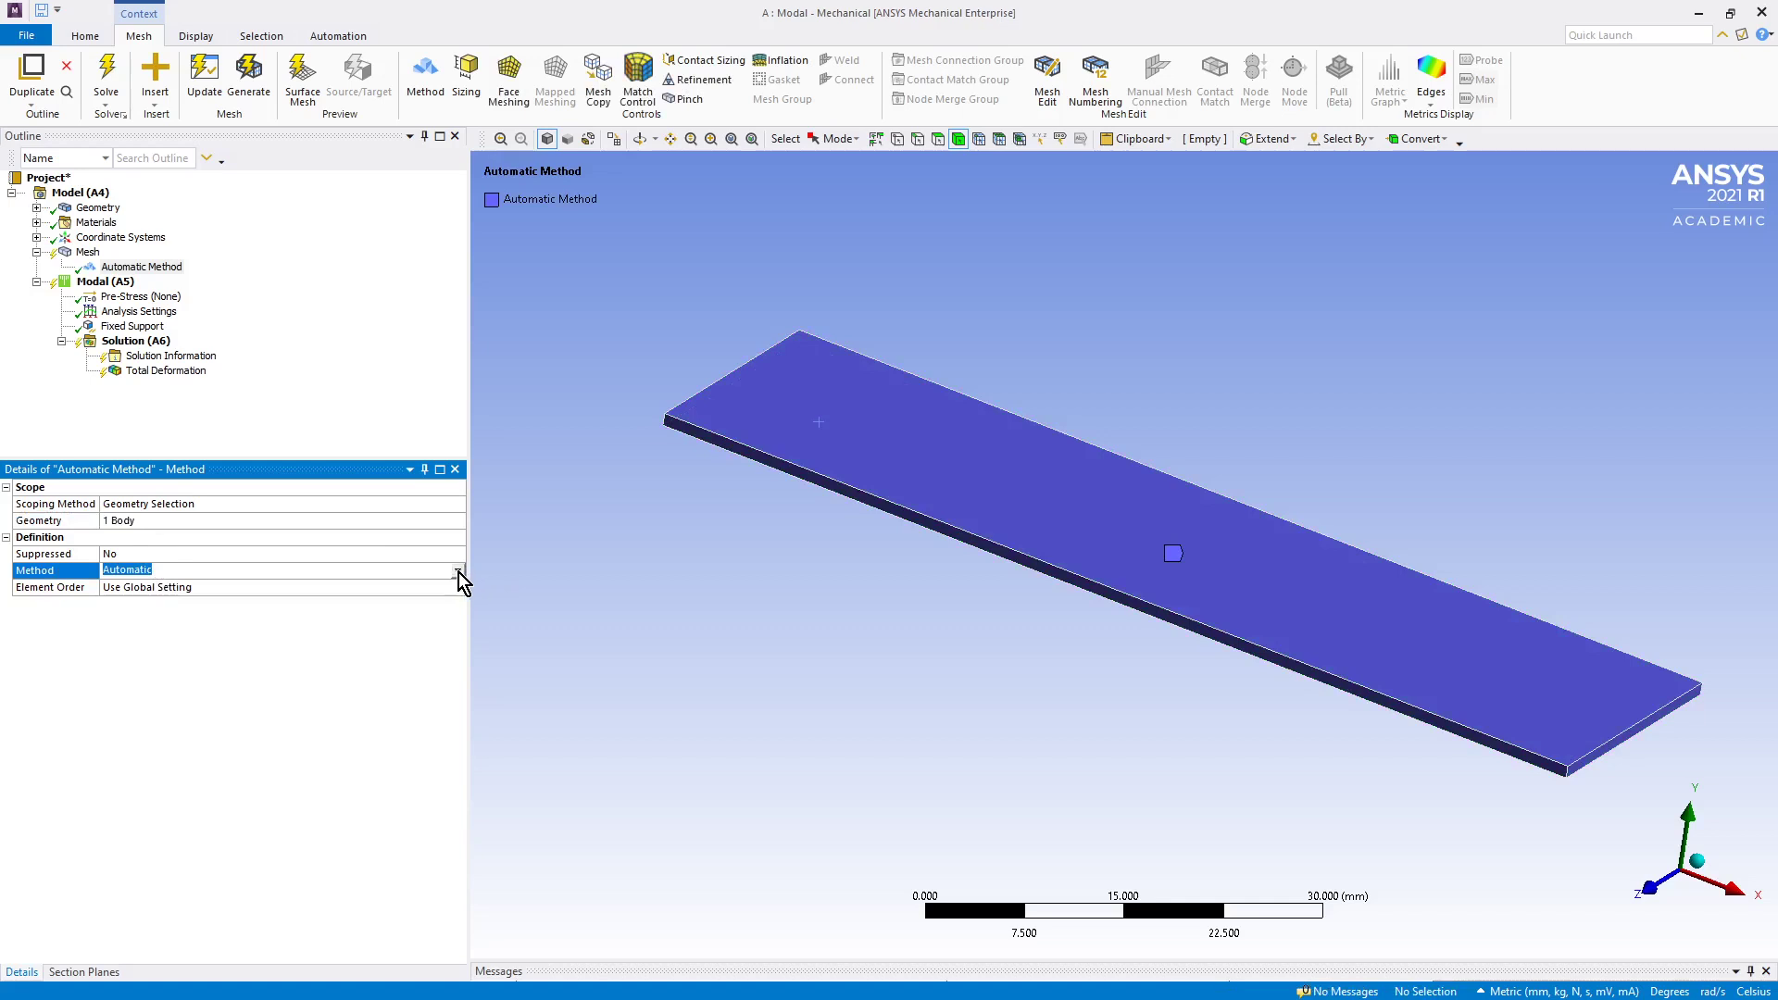
pyautogui.click(457, 570)
pyautogui.click(339, 622)
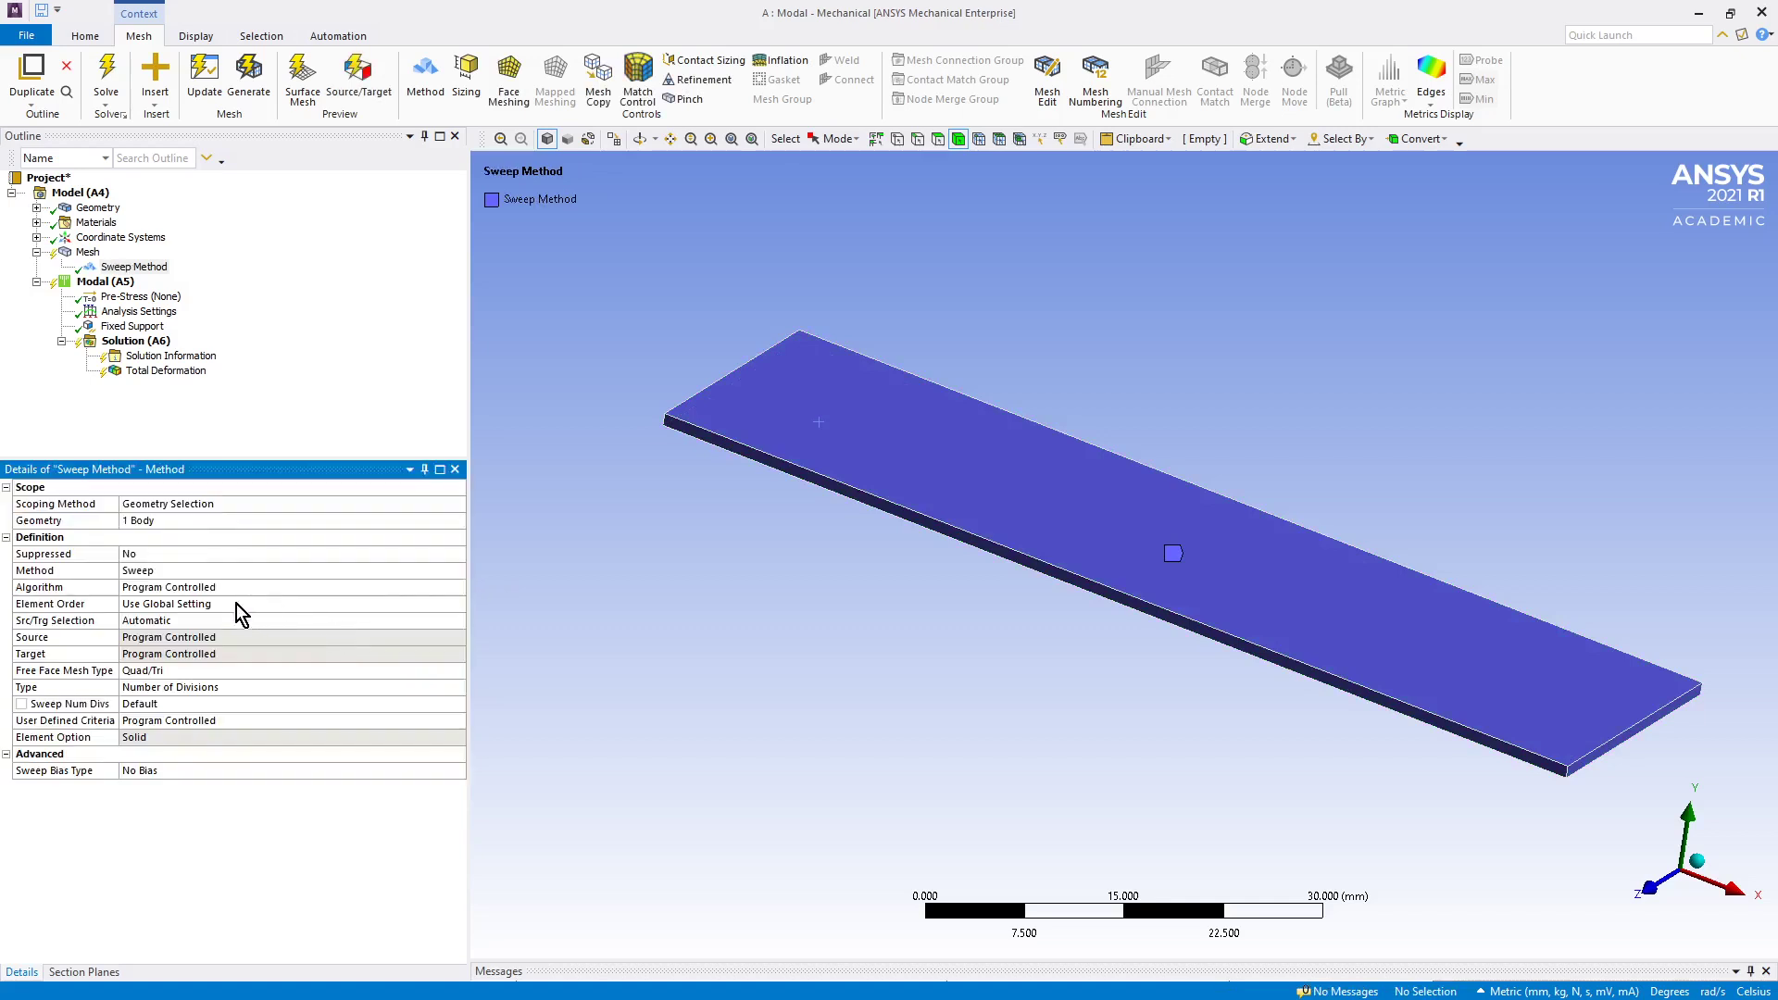
# Use the plate's top face as the manual sweep source, with 4 sweep divisions.
pyautogui.click(176, 620)
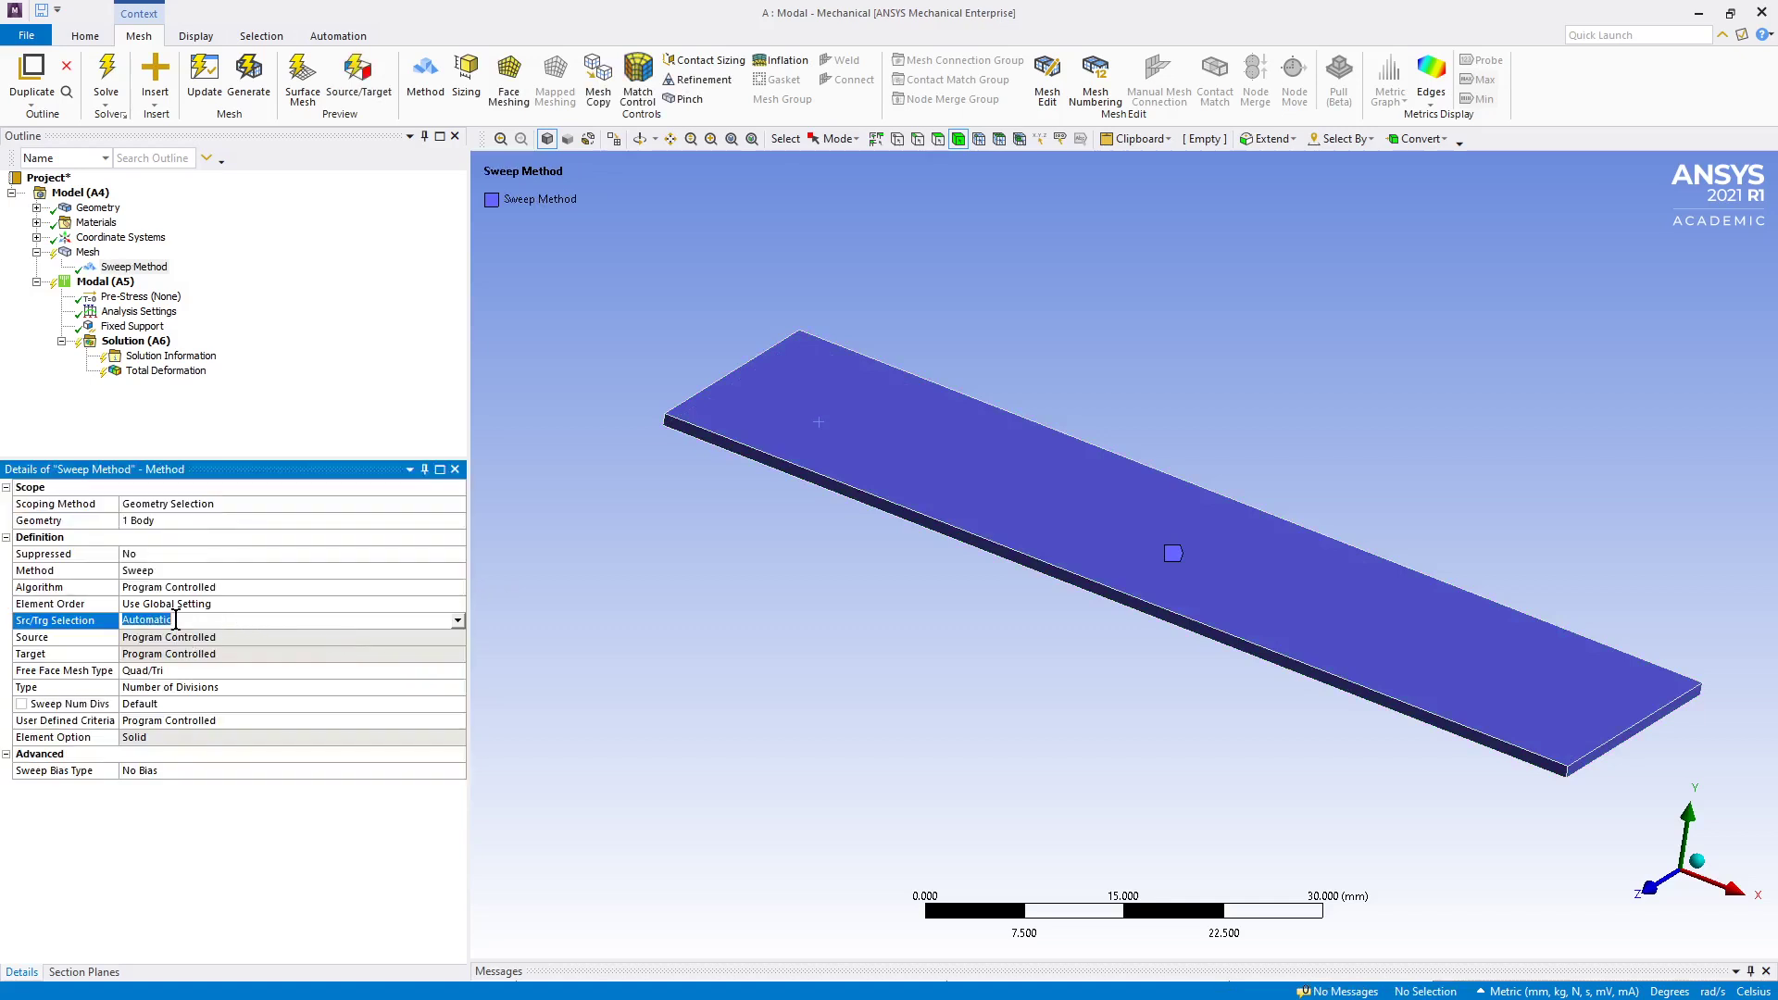
pyautogui.click(453, 621)
pyautogui.click(426, 647)
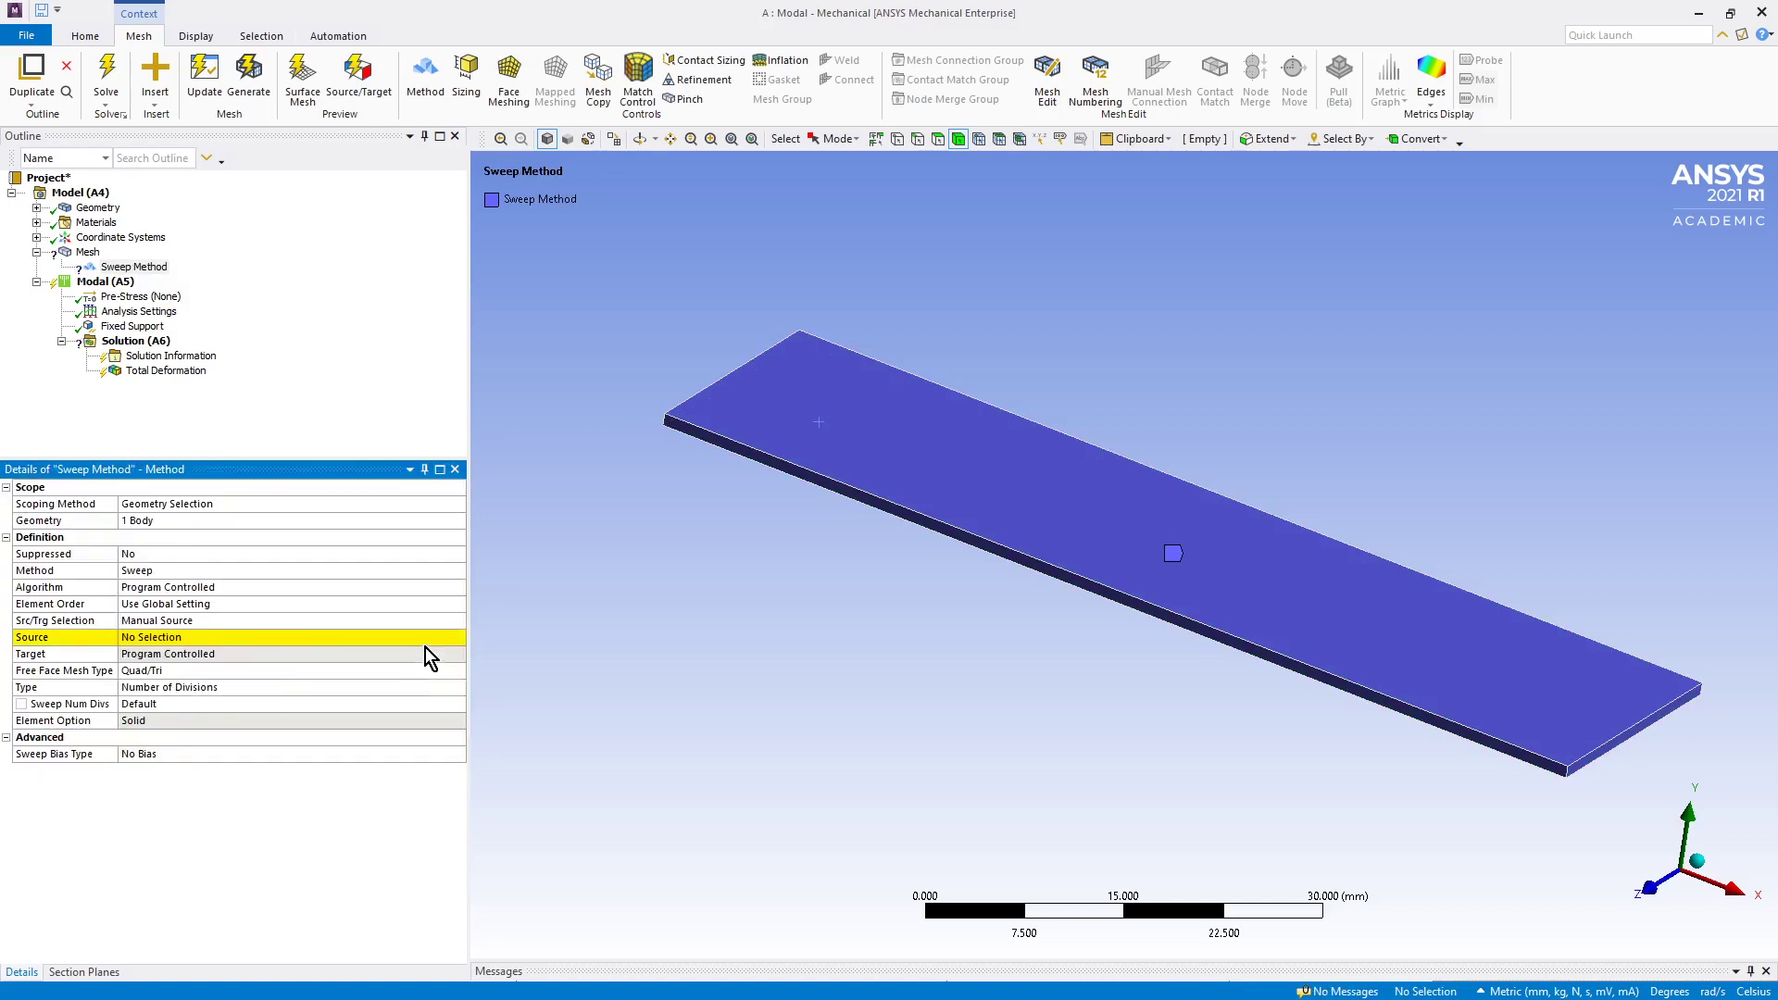
pyautogui.click(275, 641)
pyautogui.click(981, 460)
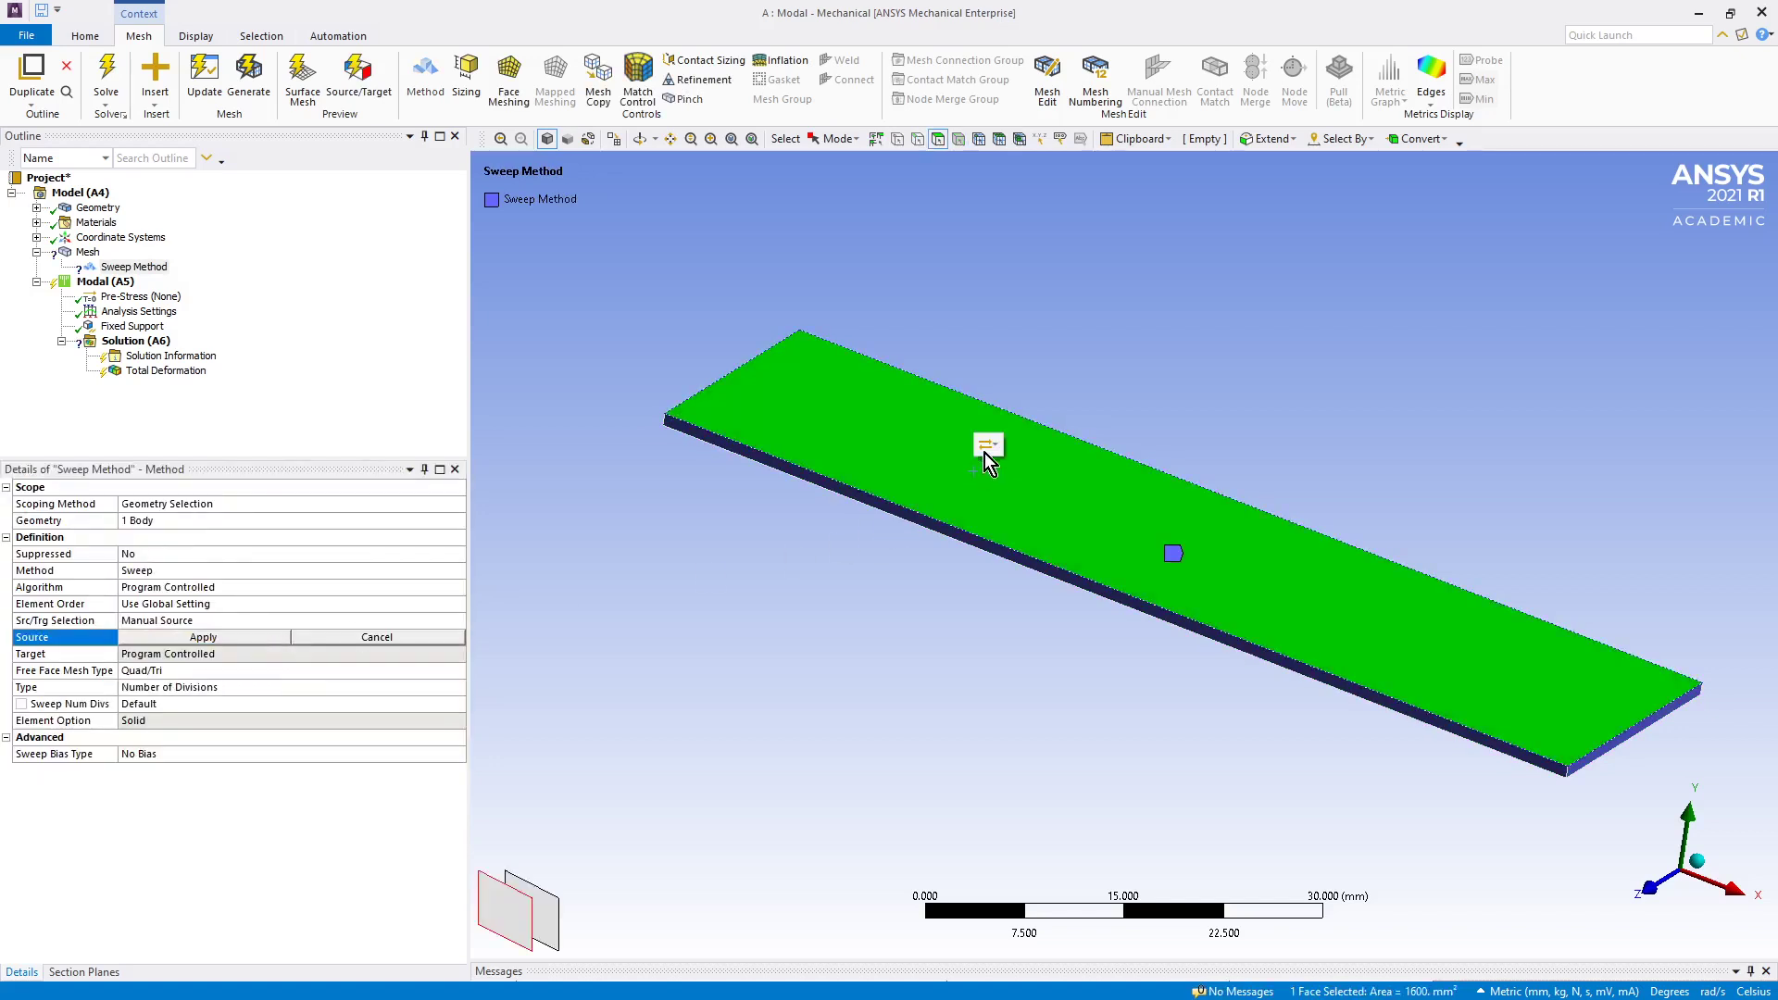
pyautogui.click(1042, 446)
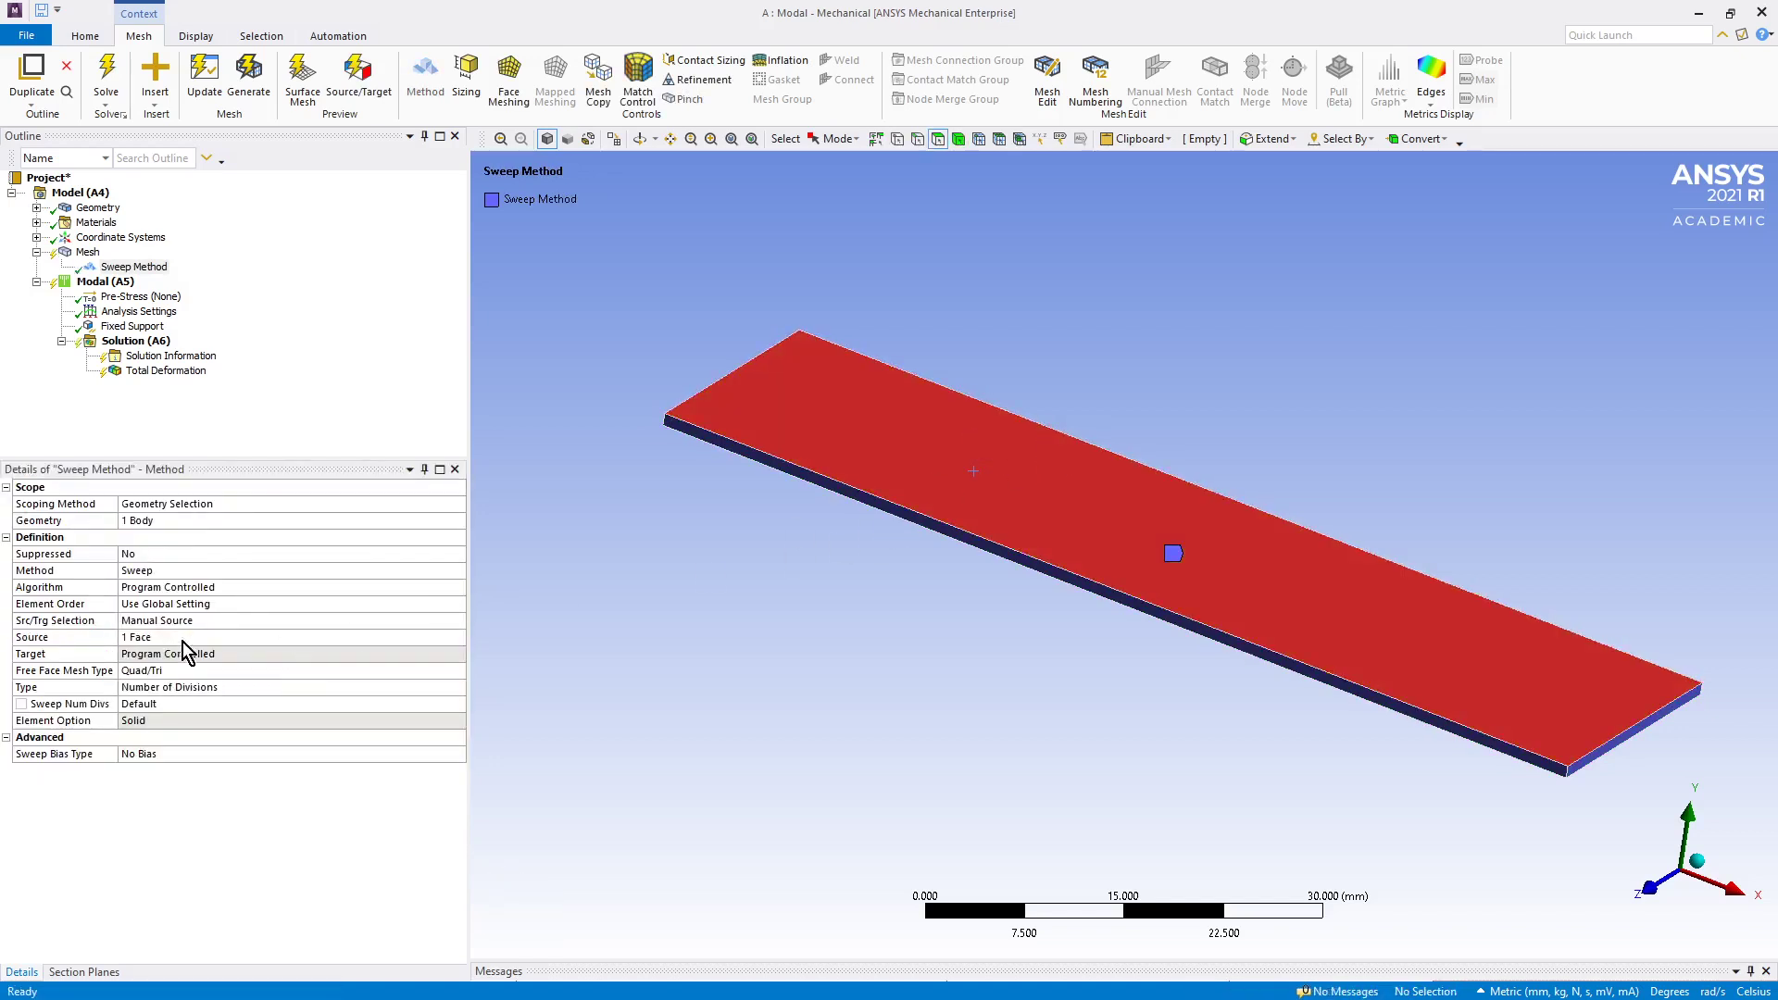
pyautogui.click(164, 706)
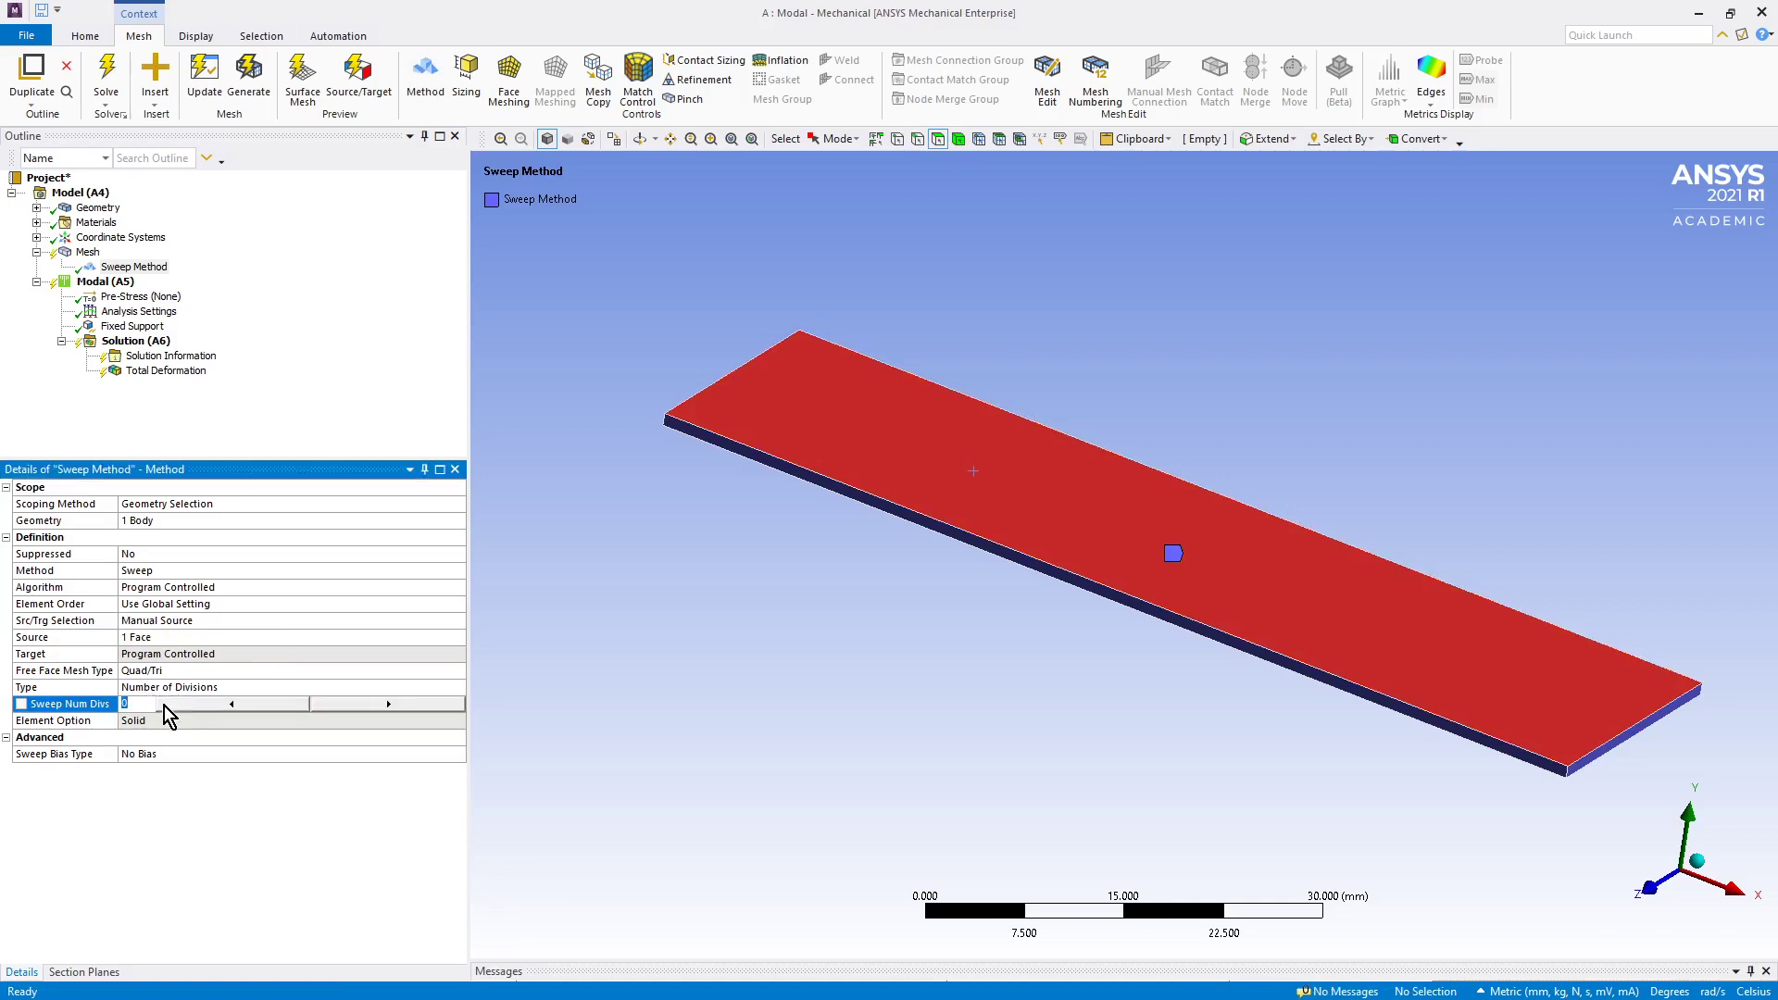
pyautogui.write('4')
pyautogui.press('Return')
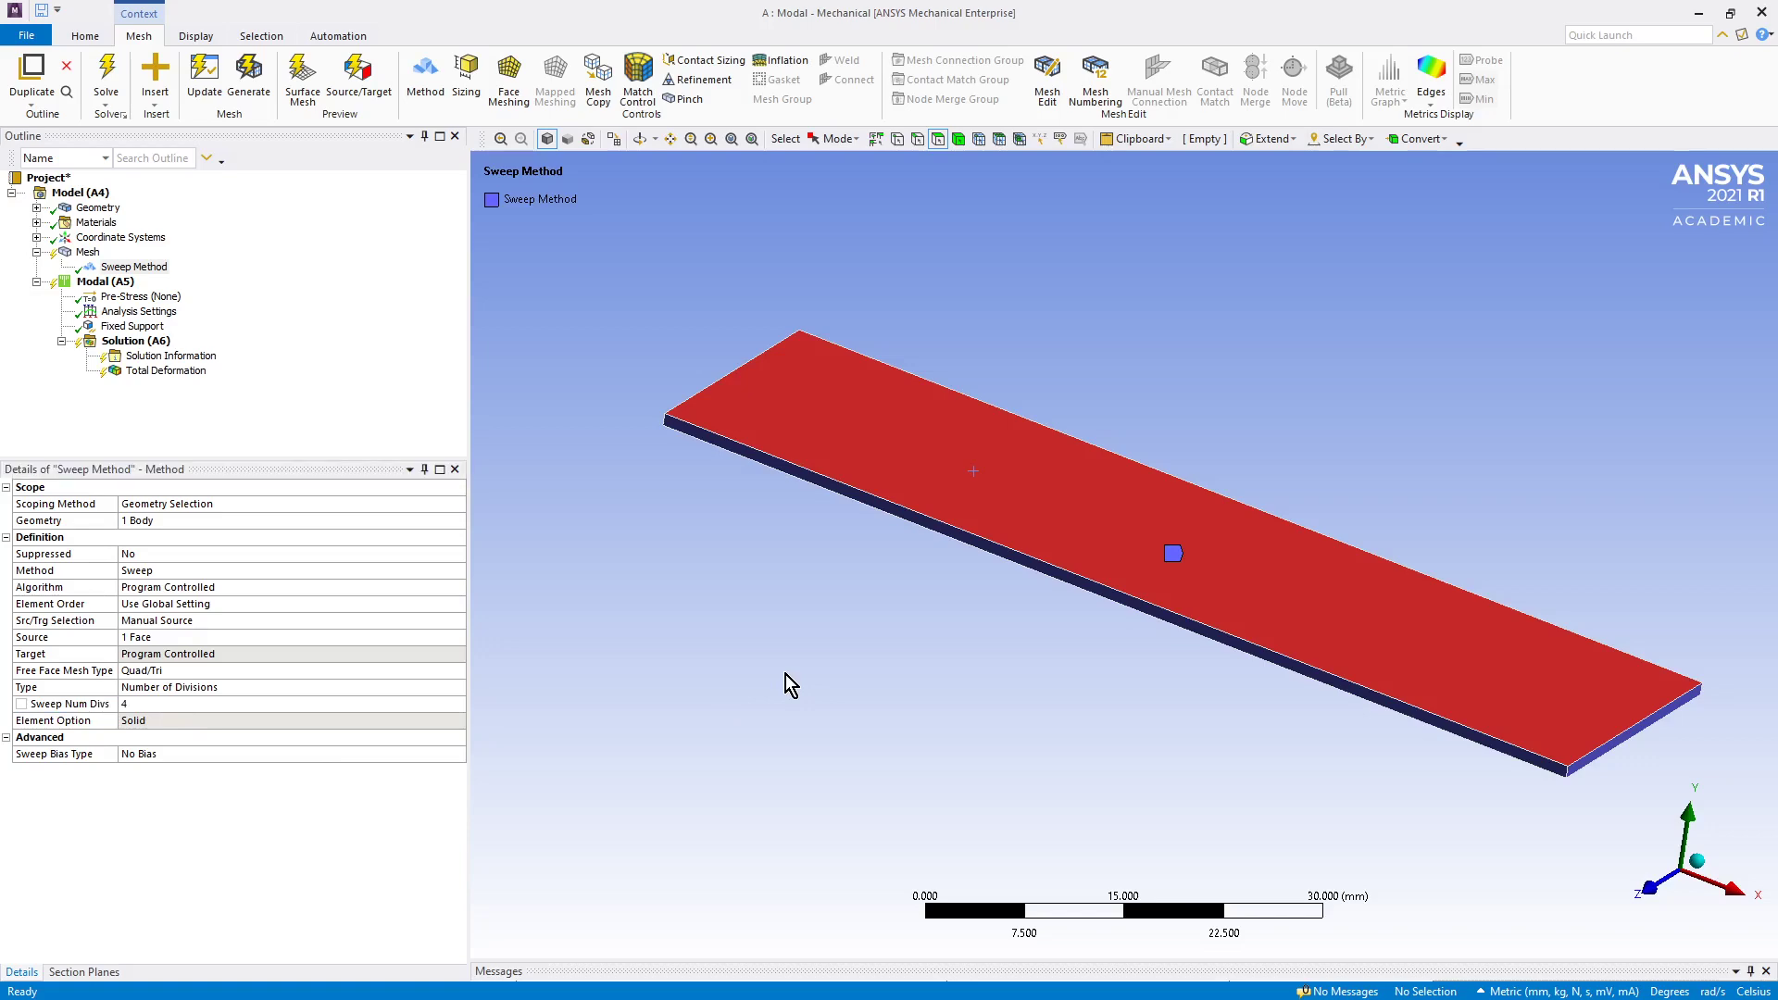
# Regenerate the mesh with the sweep settings and view the total deformation result.
pyautogui.rightClick(83, 254)
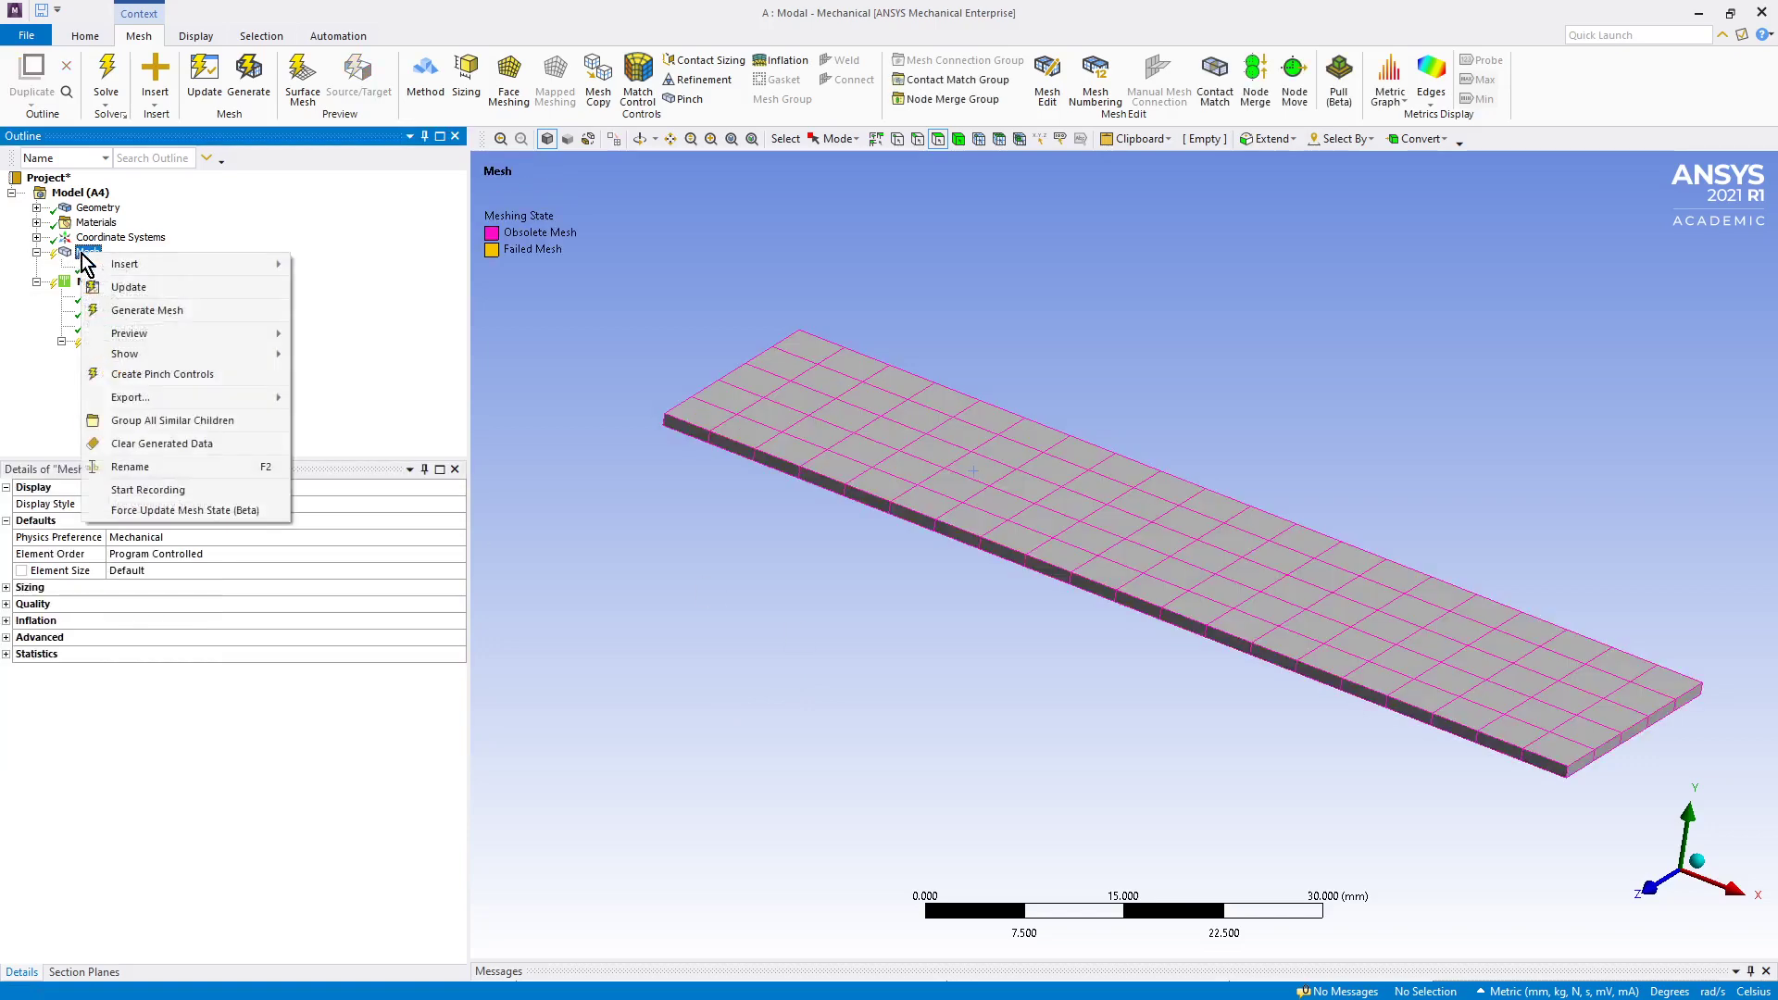
pyautogui.click(139, 311)
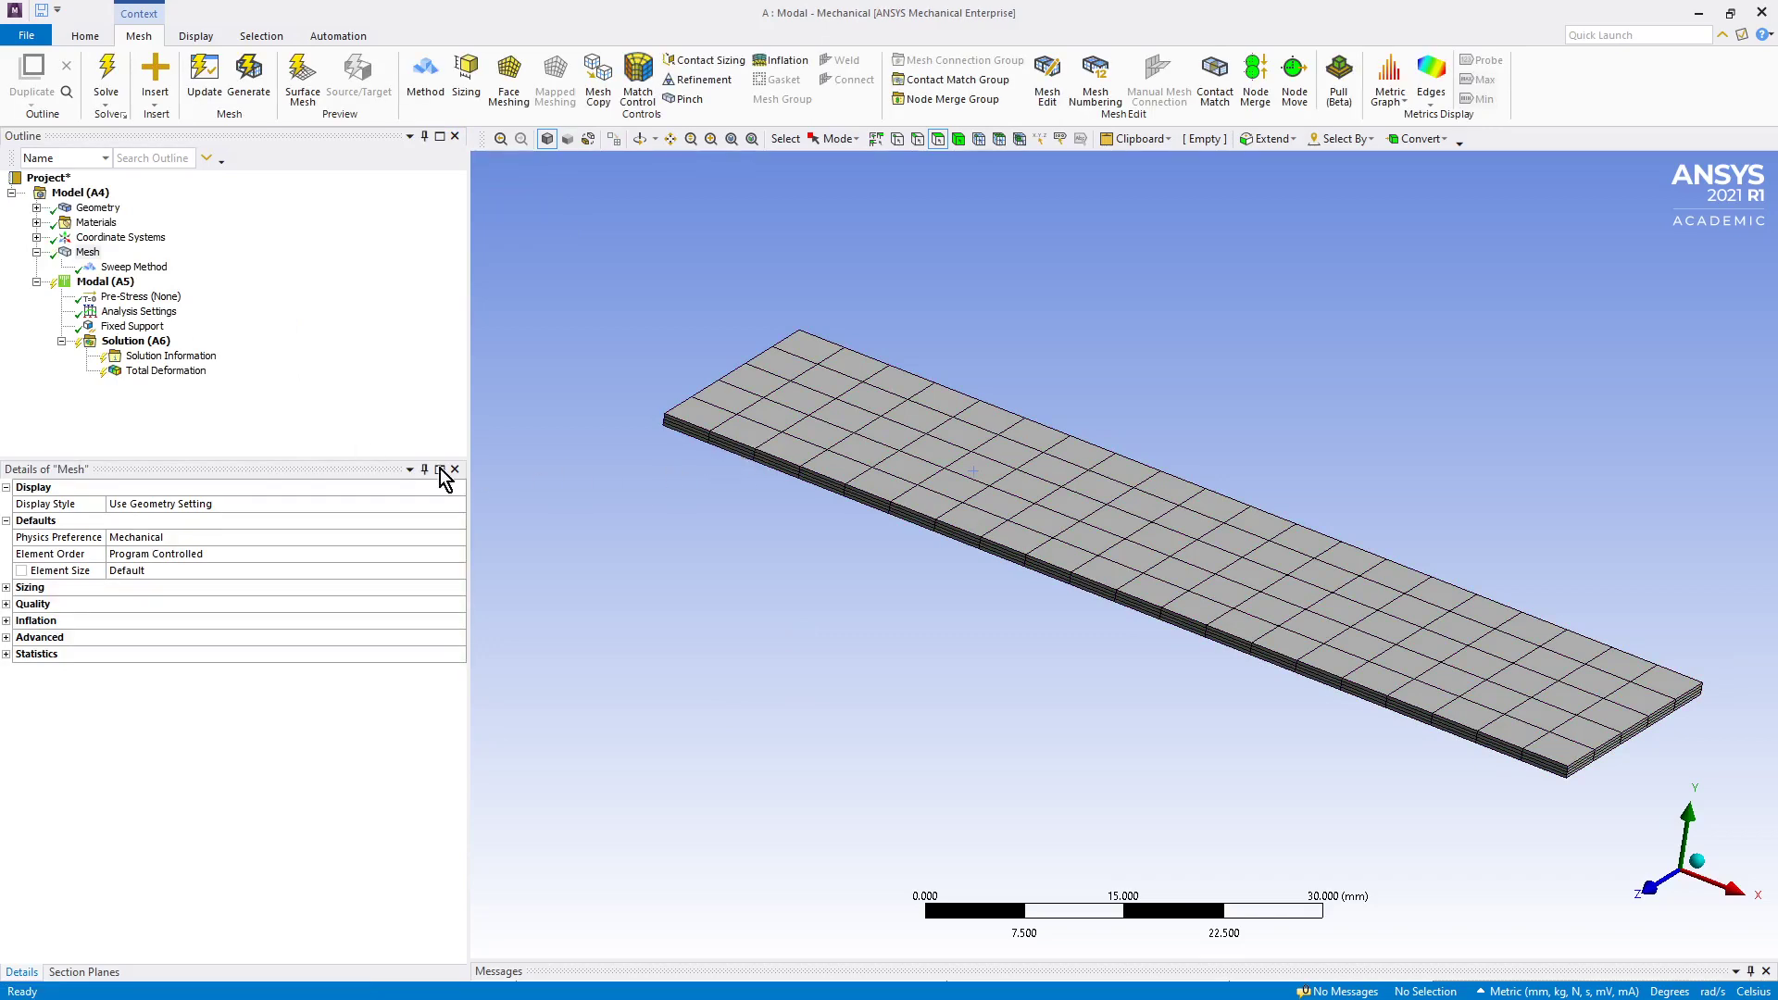
pyautogui.click(150, 371)
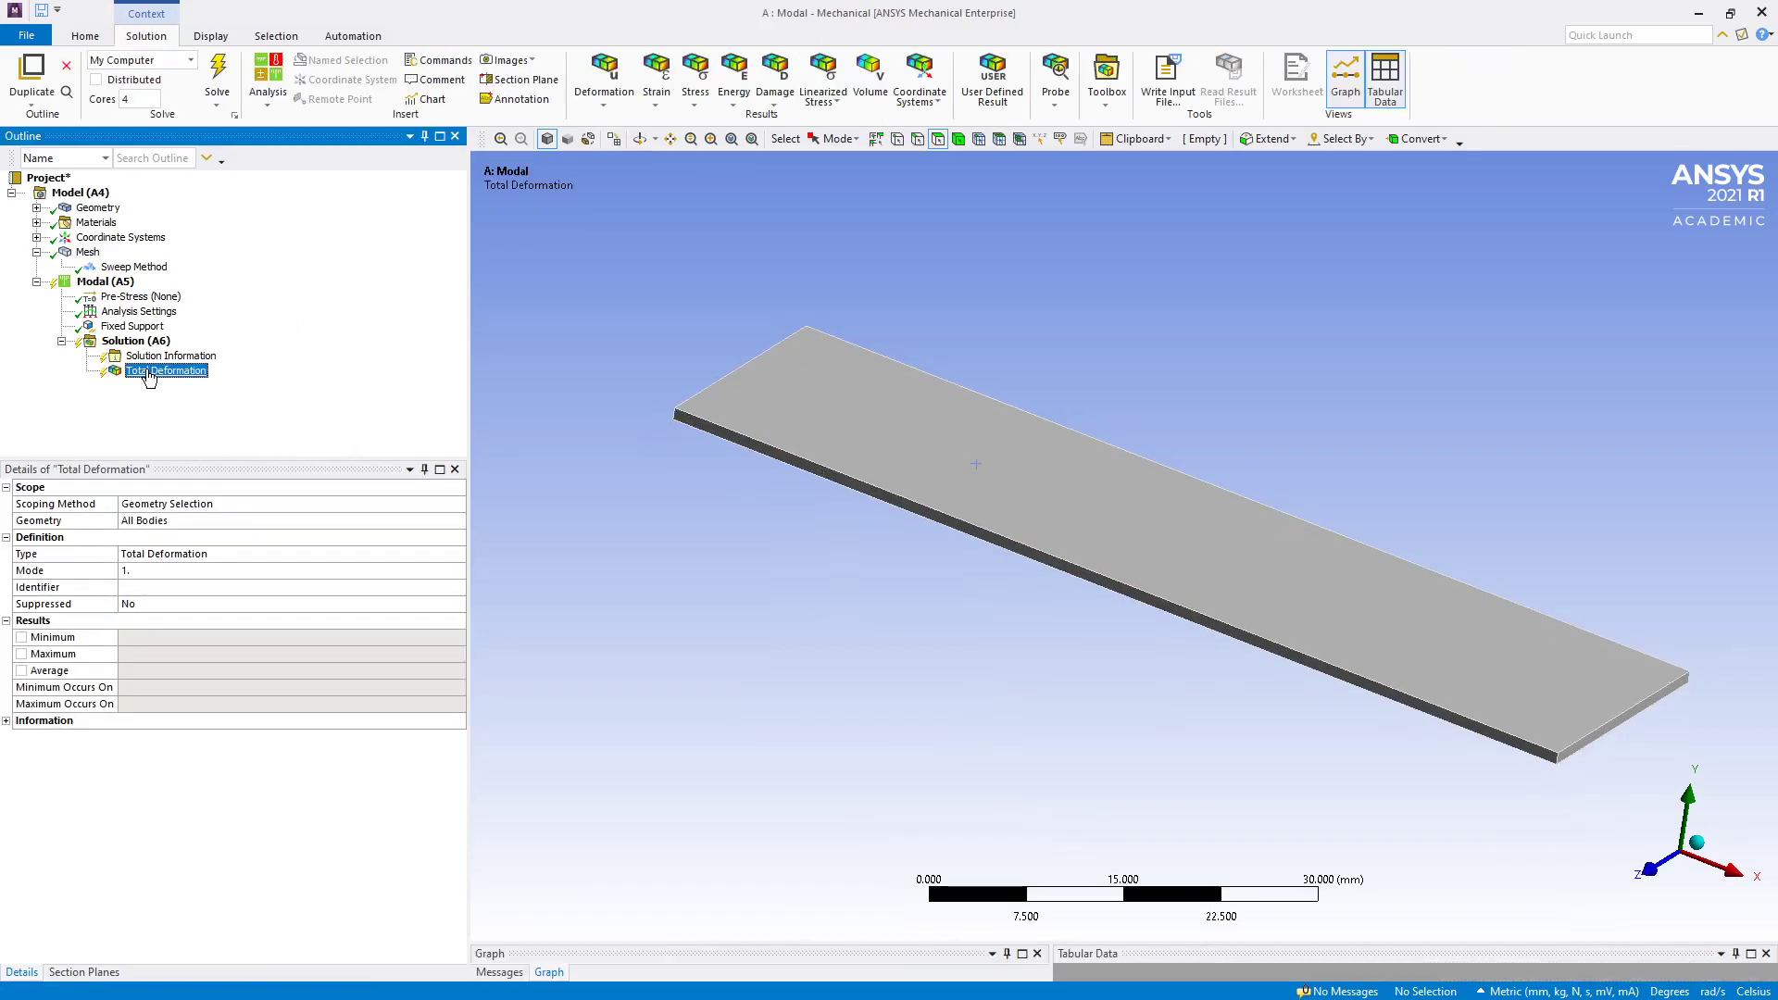
# Review the solver output and the design point Parameter Set table in Workbench.
pyautogui.click(146, 356)
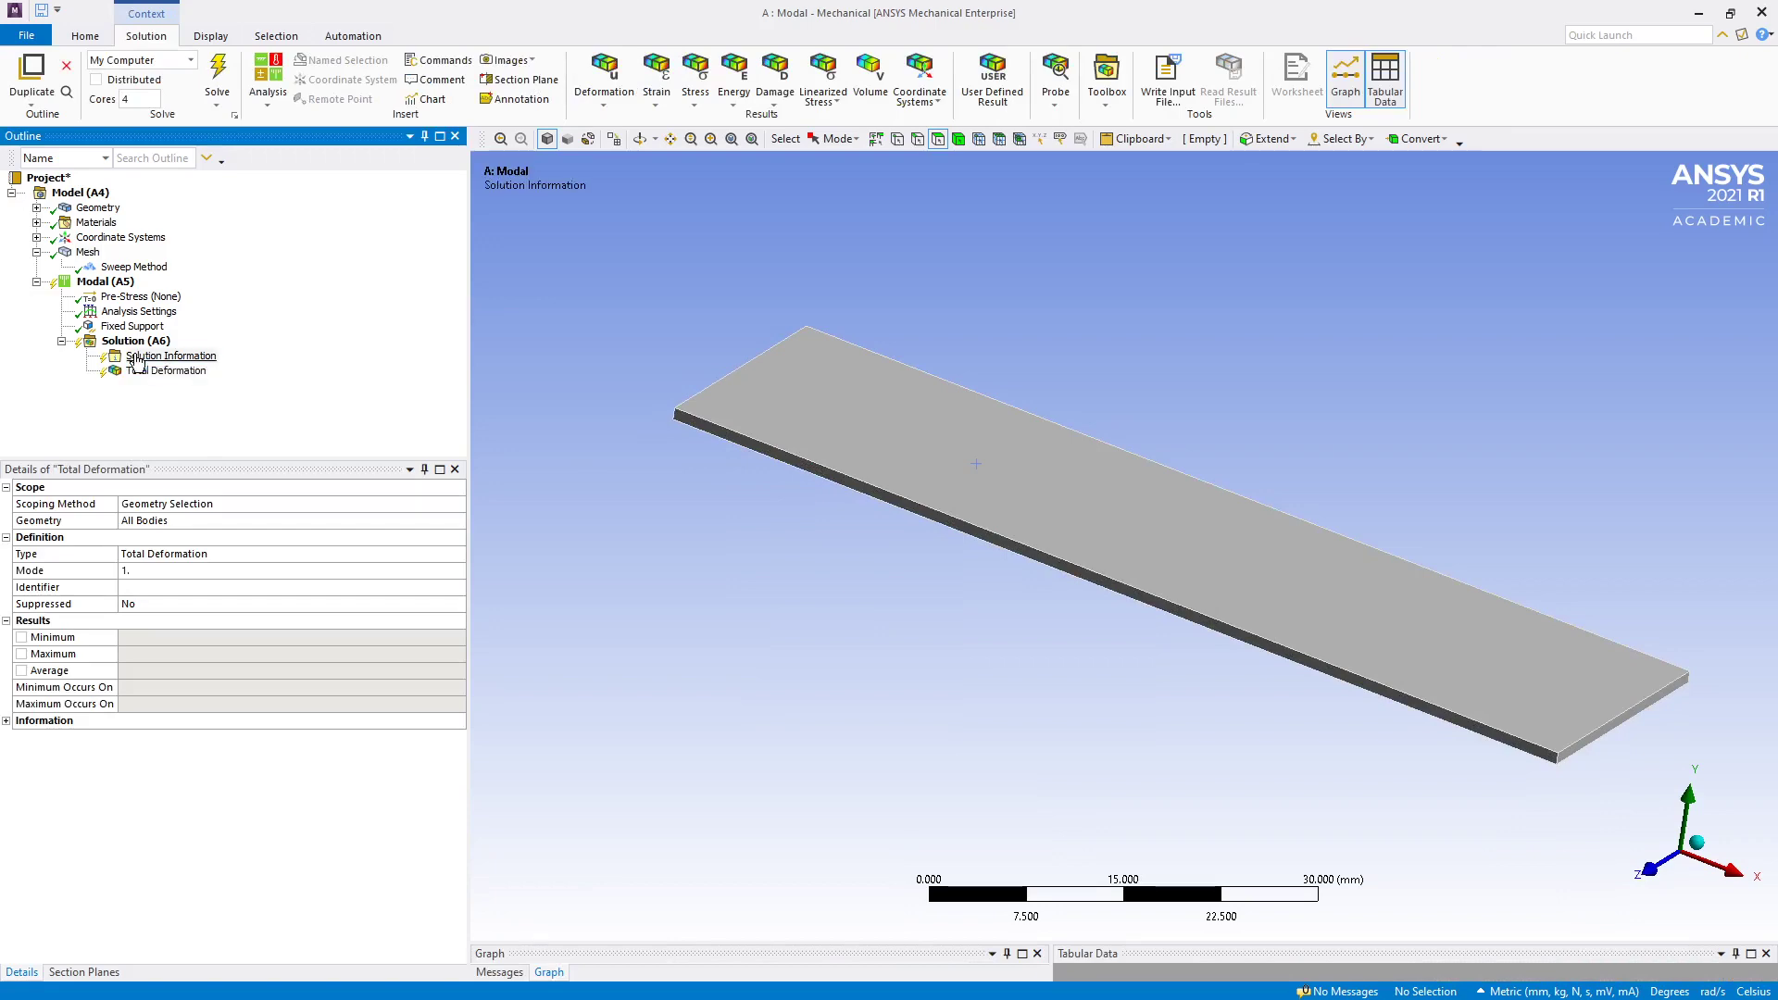
pyautogui.click(138, 341)
pyautogui.rightClick(143, 343)
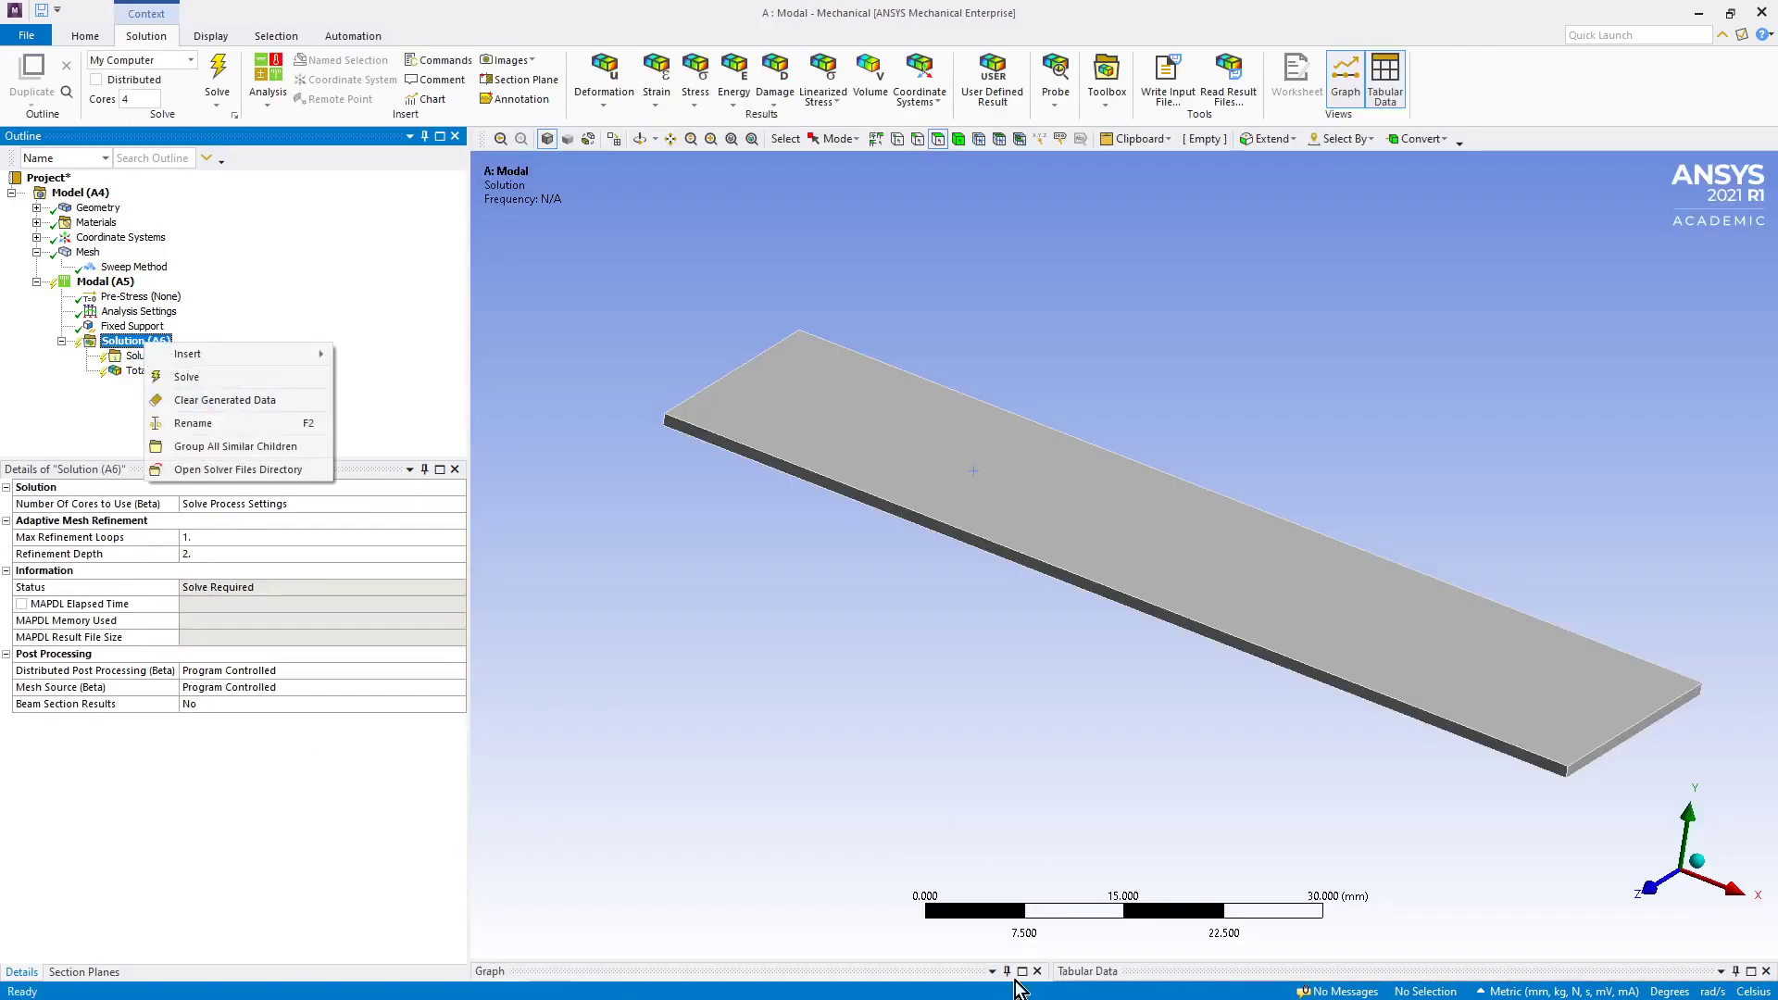
pyautogui.hotkey('alt', 'Tab')
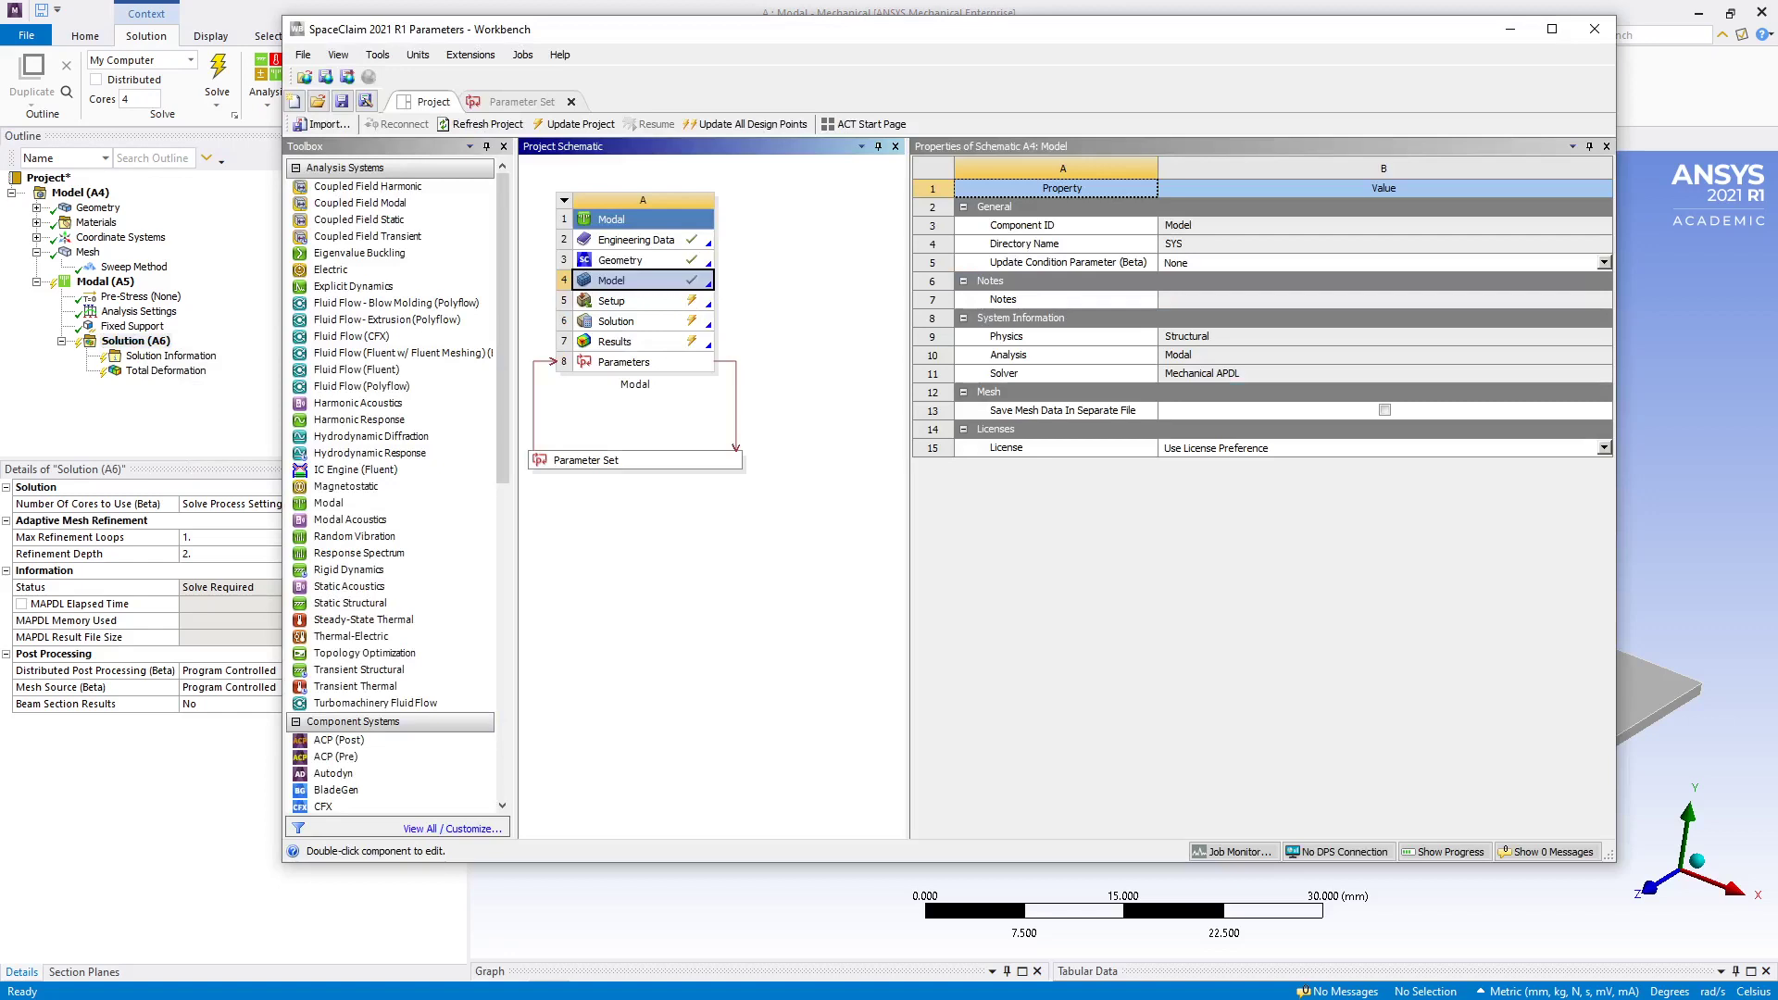
pyautogui.click(524, 102)
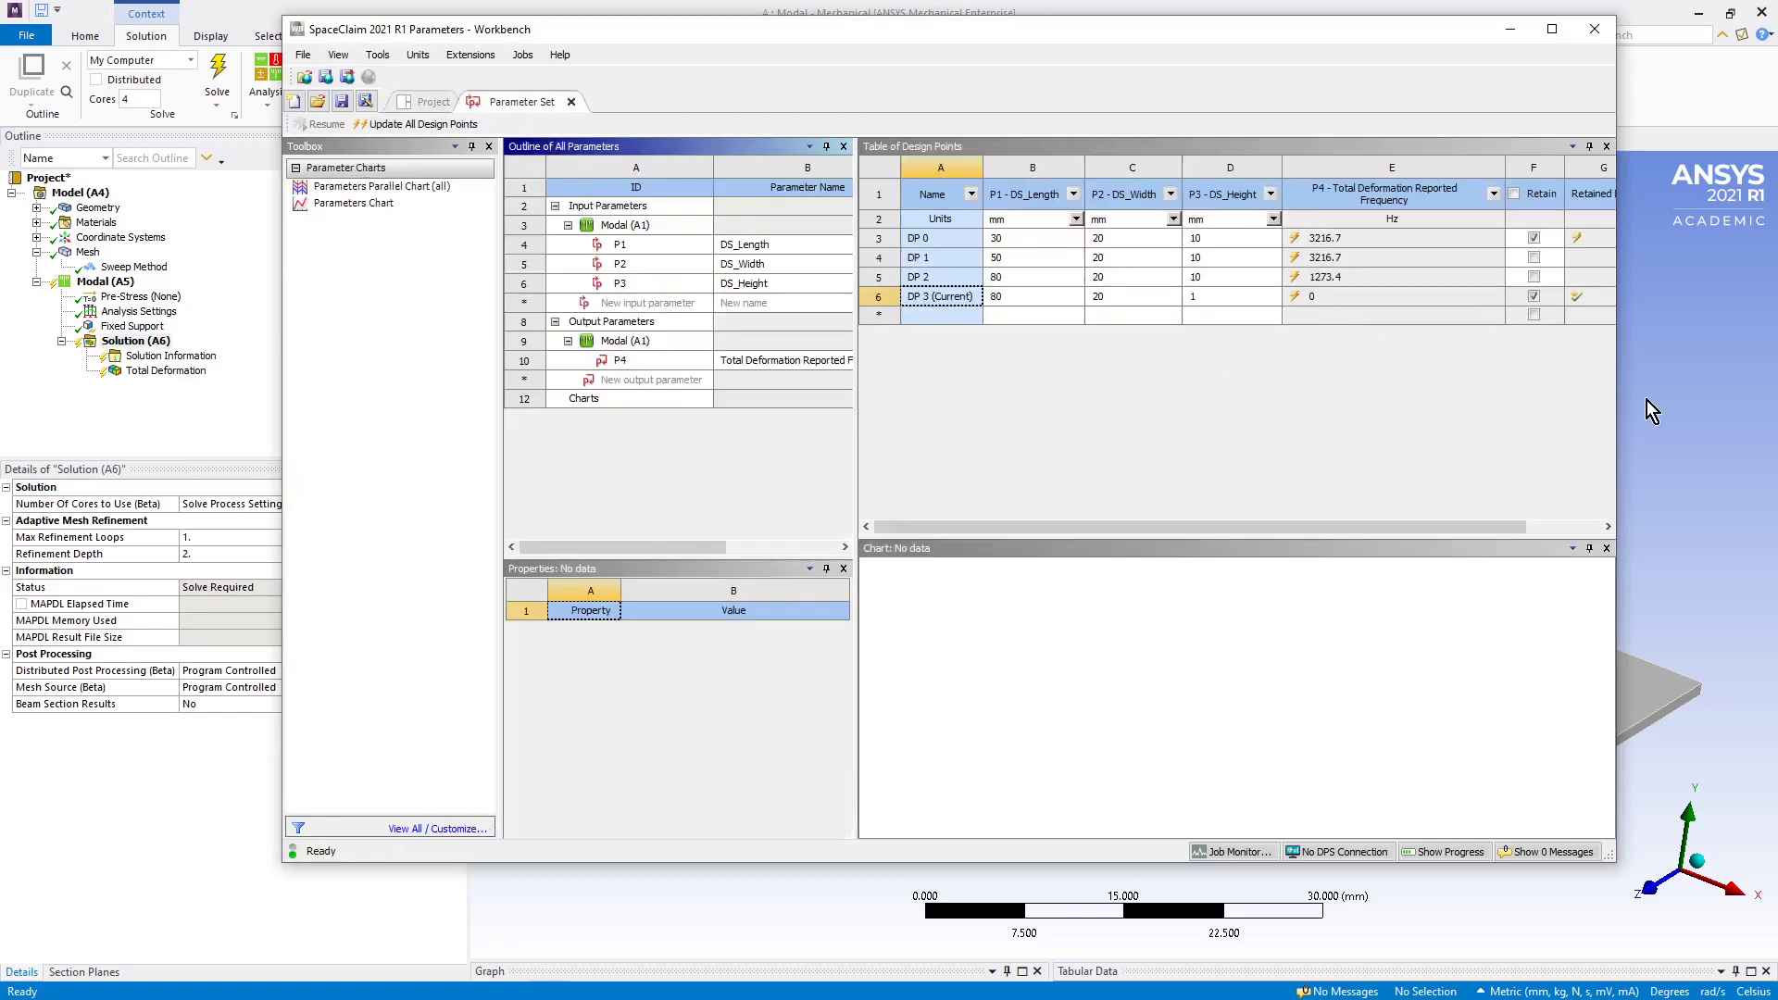
# Solve the 1 mm plate and show first-mode Total Deformation at 123.36 Hz, 566.15 mm max.
pyautogui.click(1507, 30)
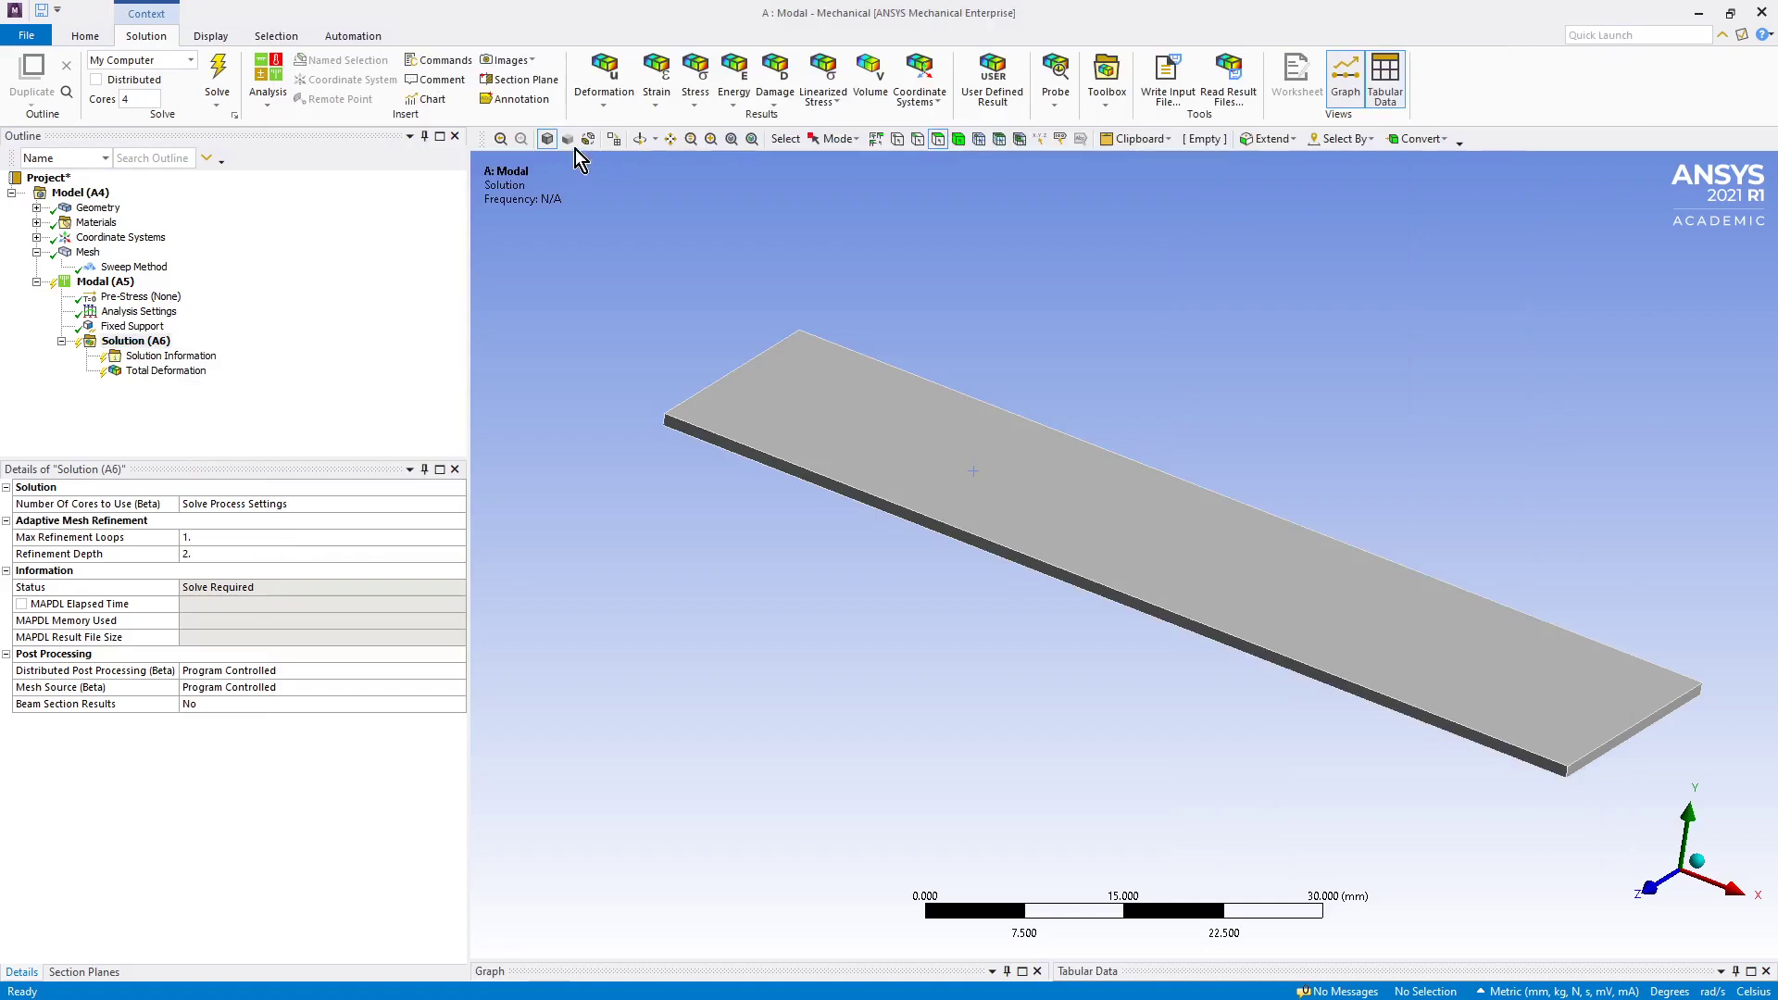
pyautogui.click(217, 77)
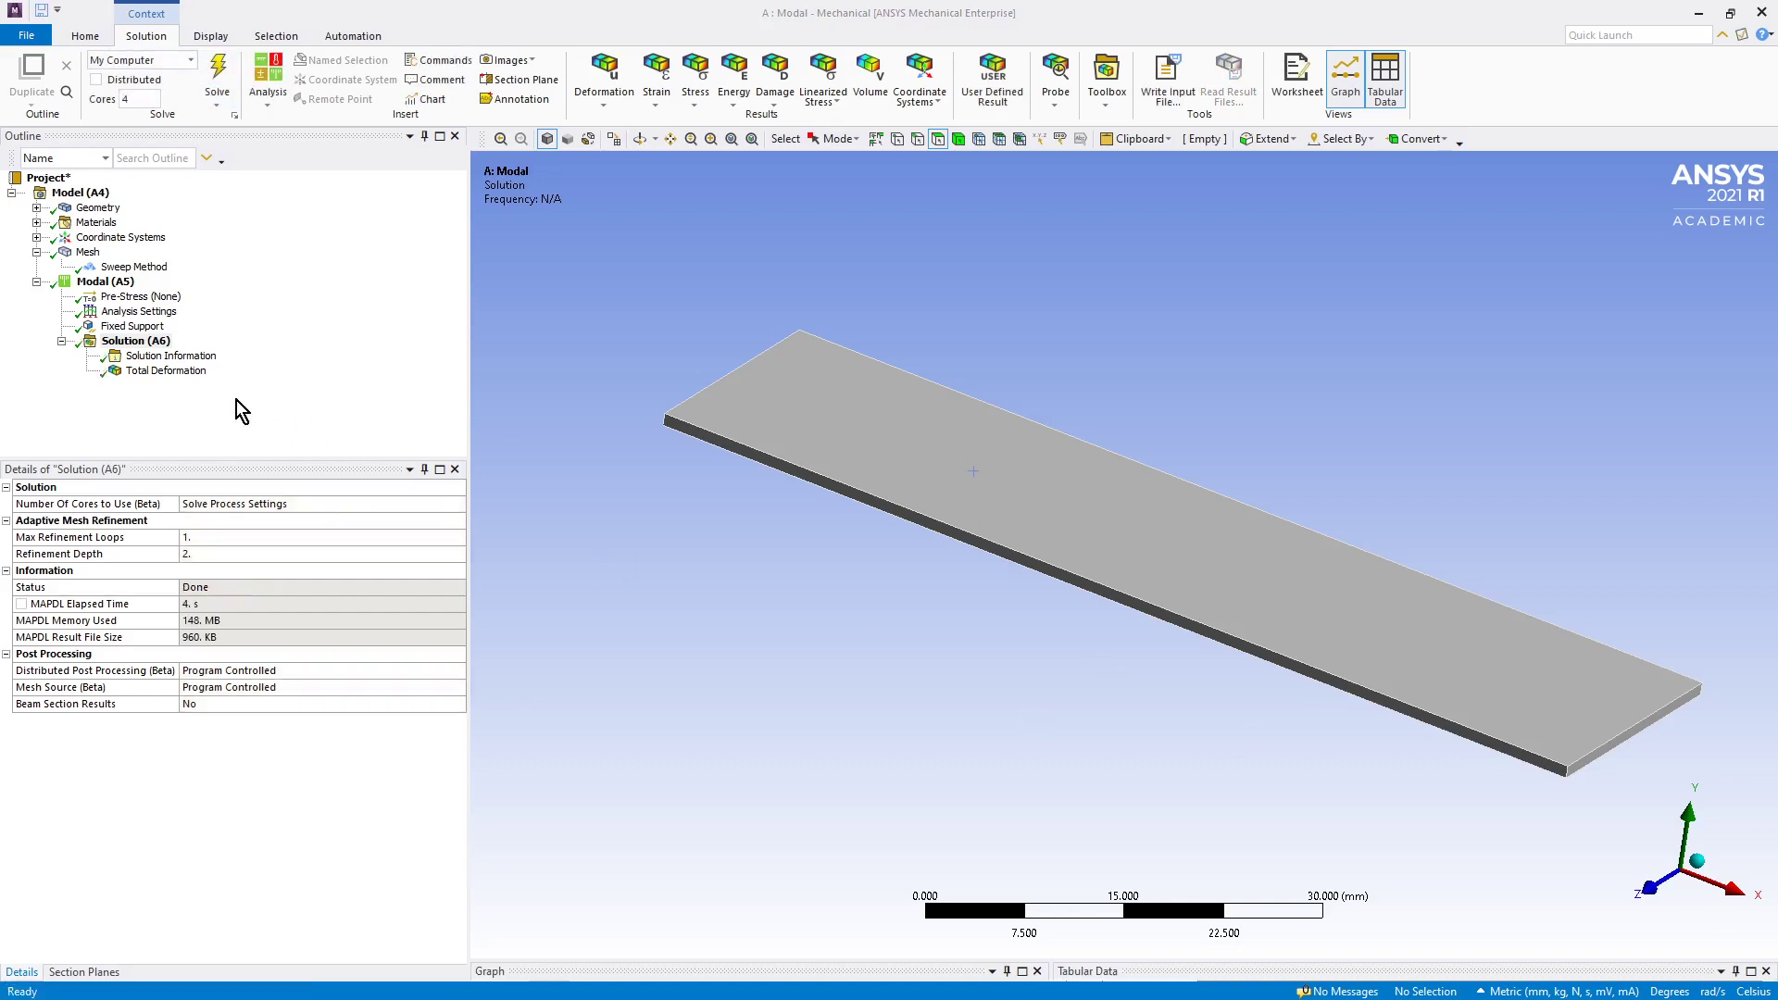
pyautogui.click(176, 376)
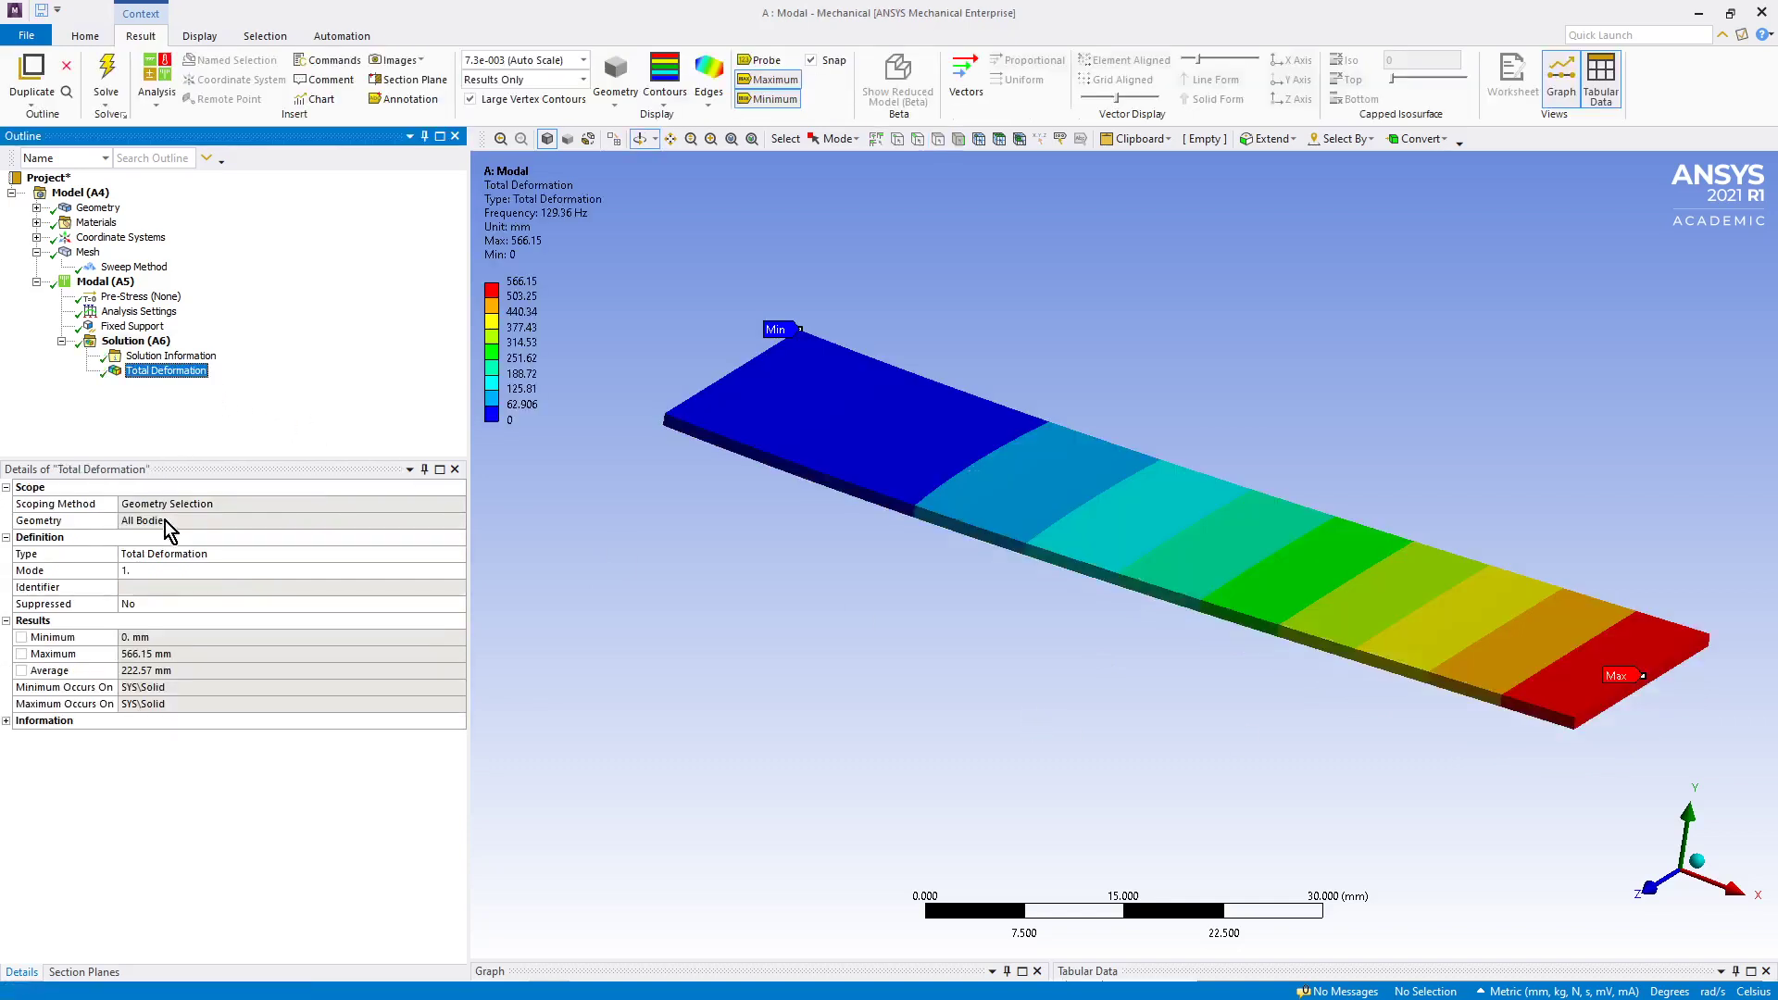